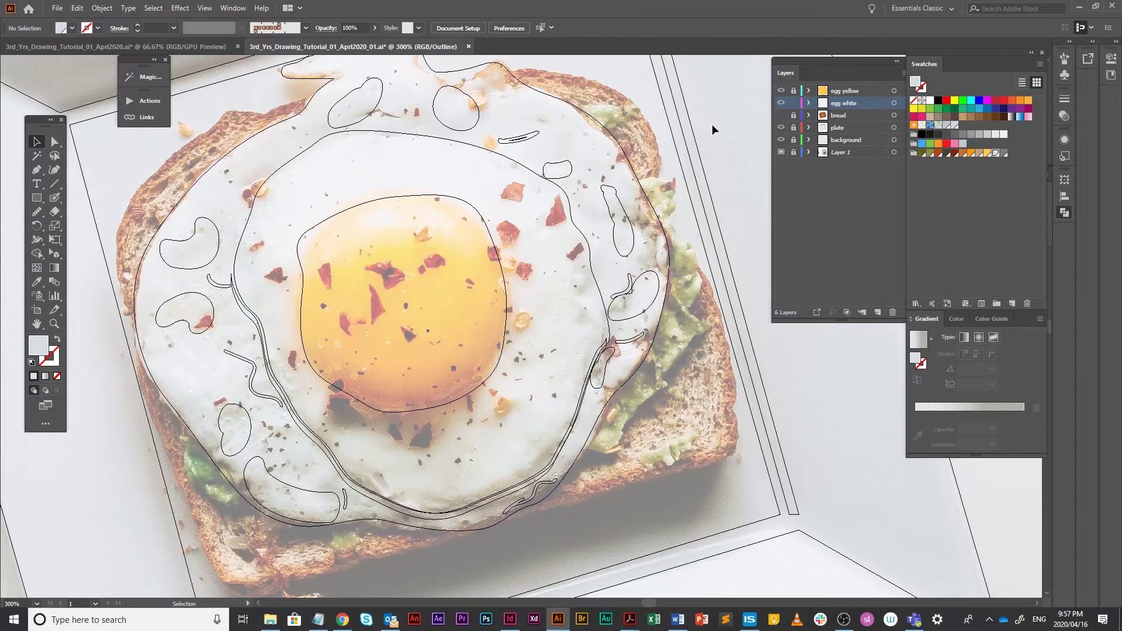
- Lock the egg white layer and fill the yolk shape with a linear gradient whose end stop sits at 100%
left_click(793, 103)
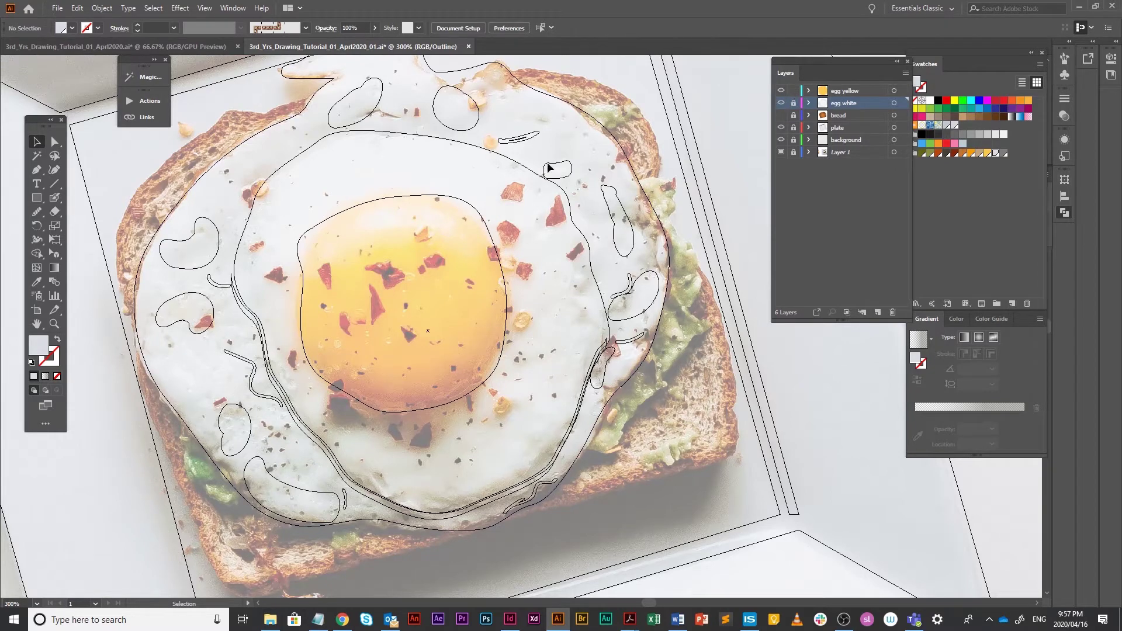
left_click(439, 197)
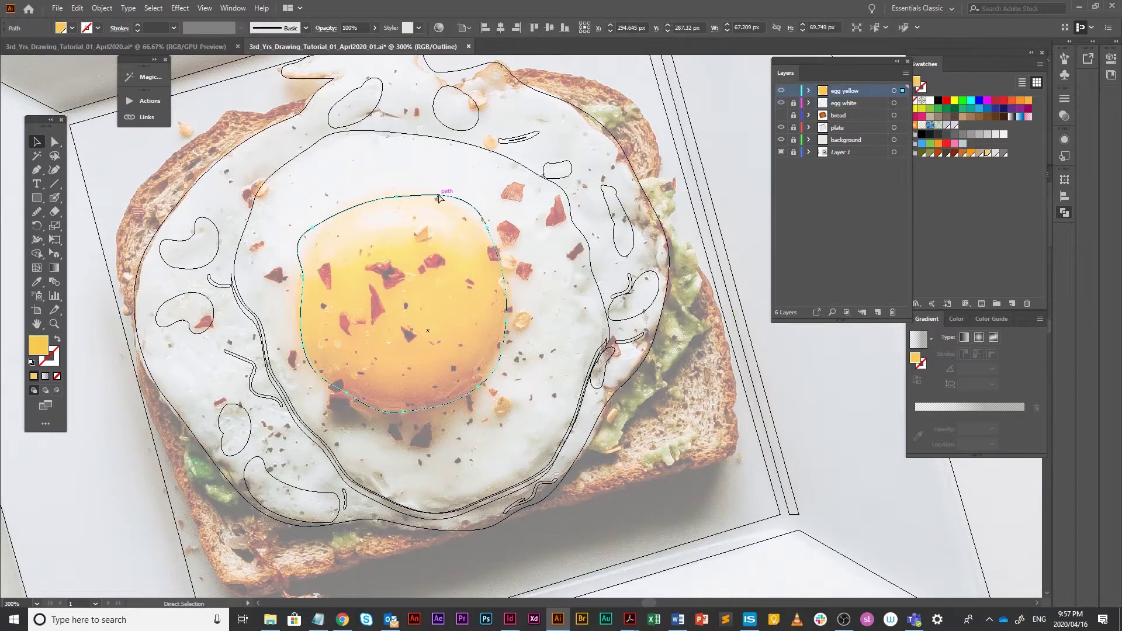
key("ctrl+y")
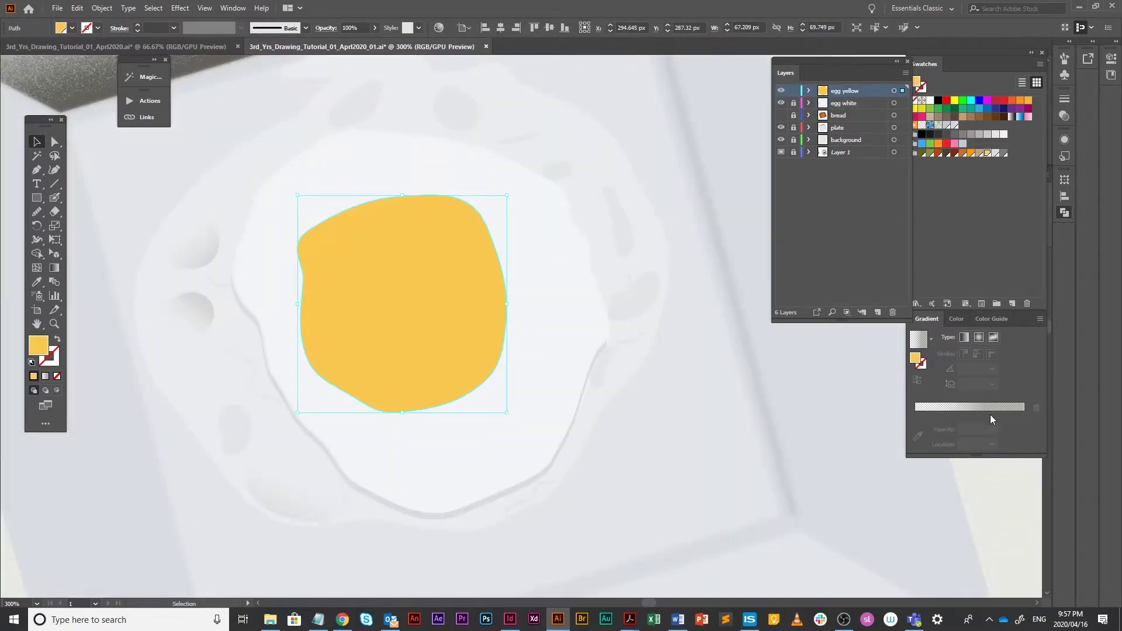
left_click(975, 408)
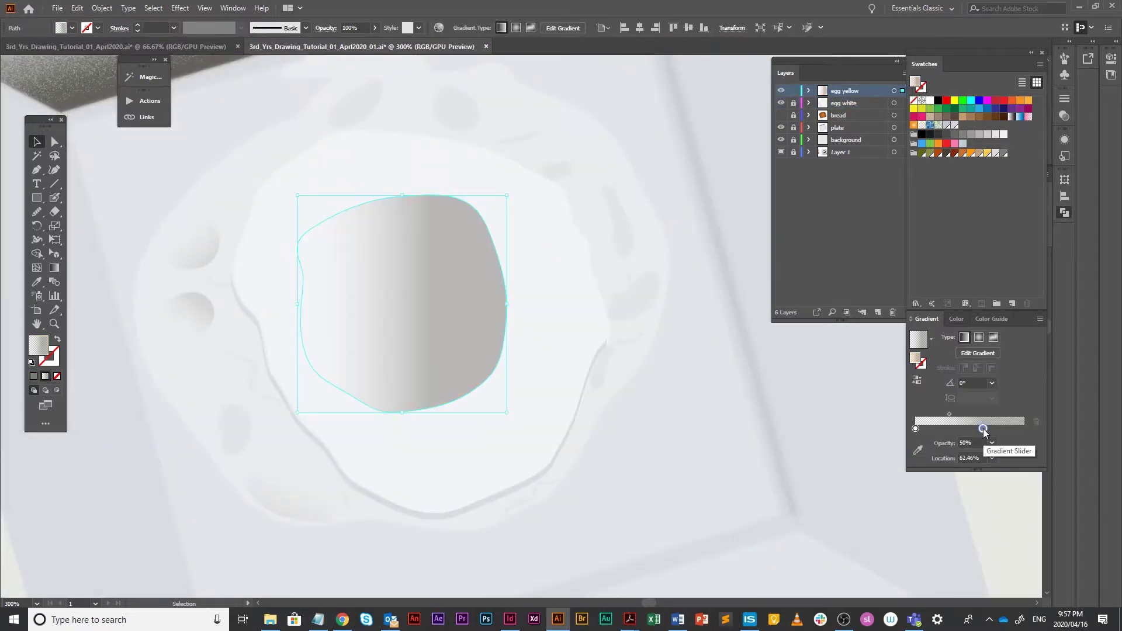
left_click_drag(984, 429, 1024, 430)
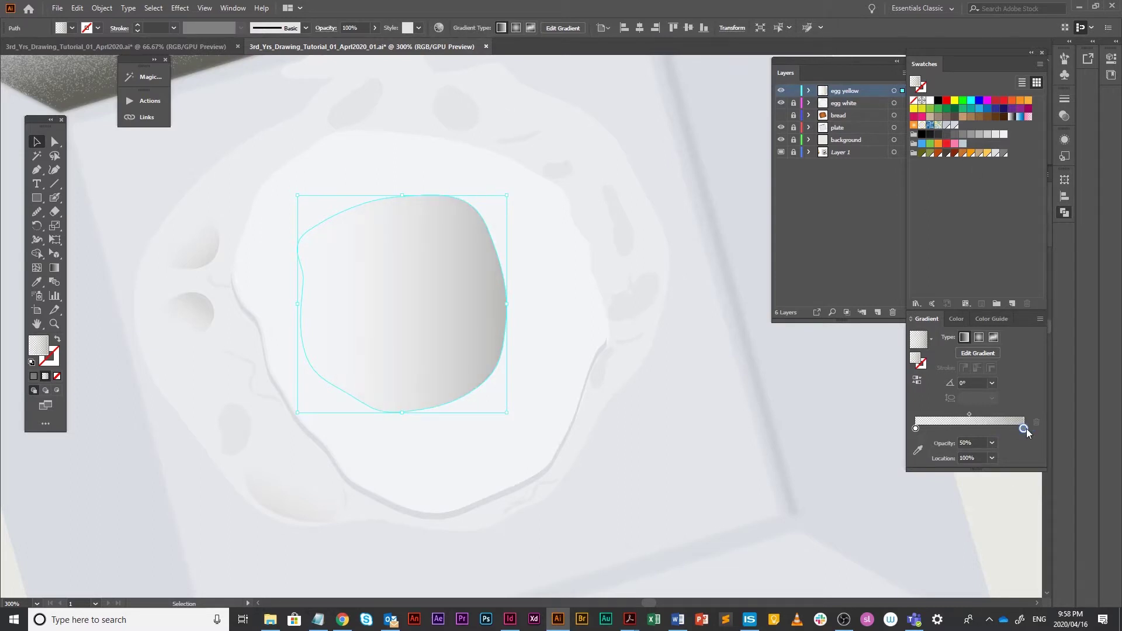
- Colour the yolk gradient's end stop dark orange and its start stop yellow, both at 100% opacity
double_click(1023, 428)
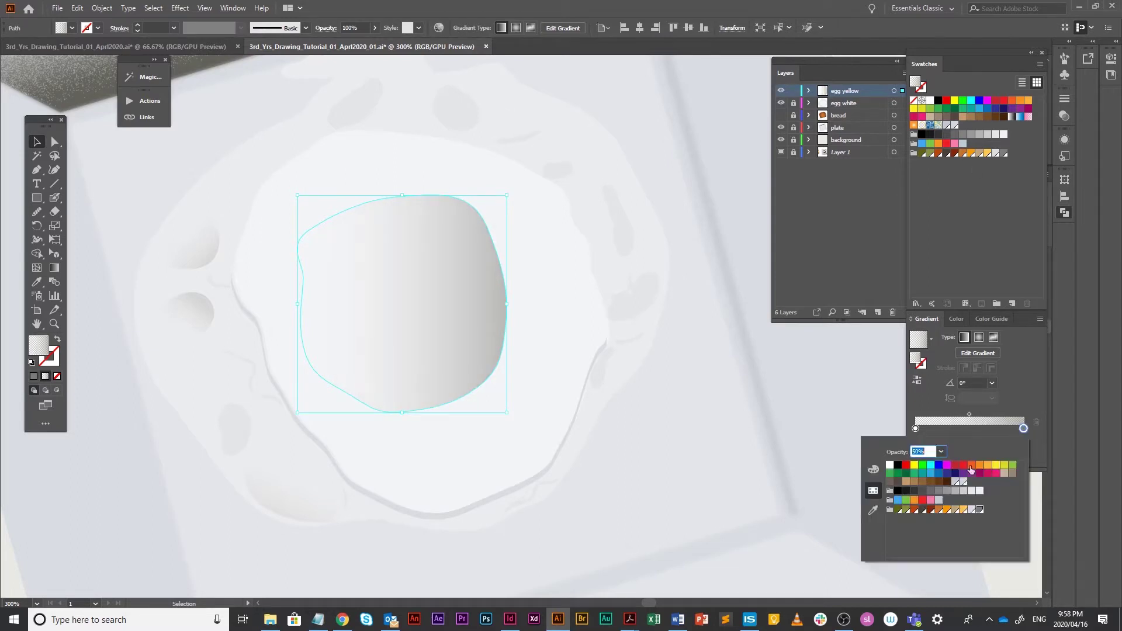
left_click(938, 510)
left_click(915, 430)
left_click(915, 430)
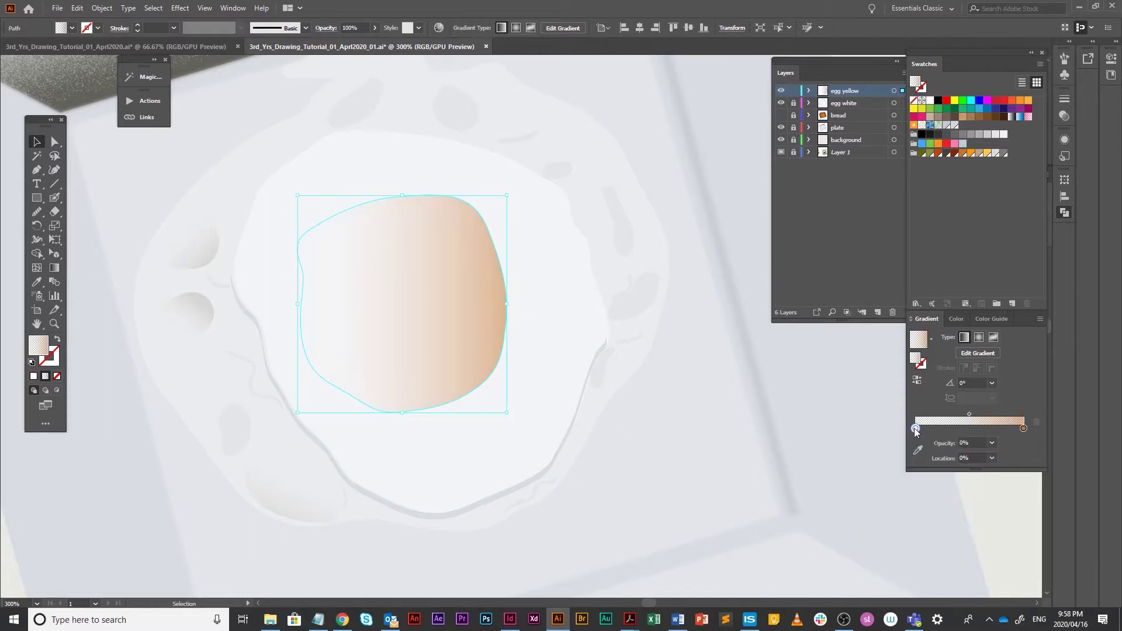
double_click(916, 429)
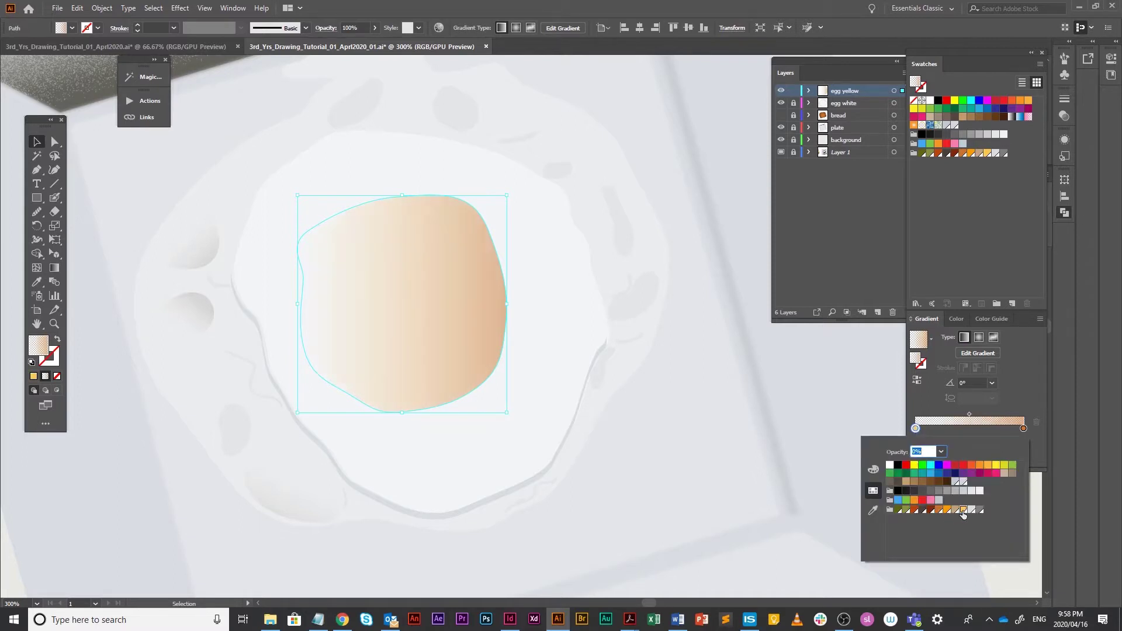
type("100")
key("Return")
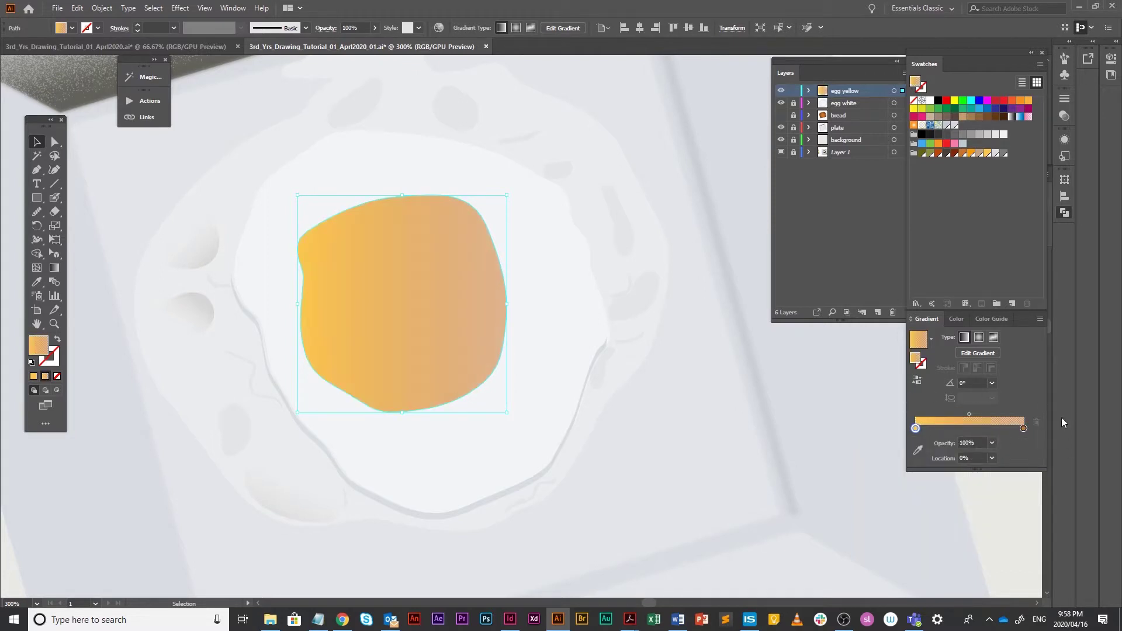
double_click(1022, 426)
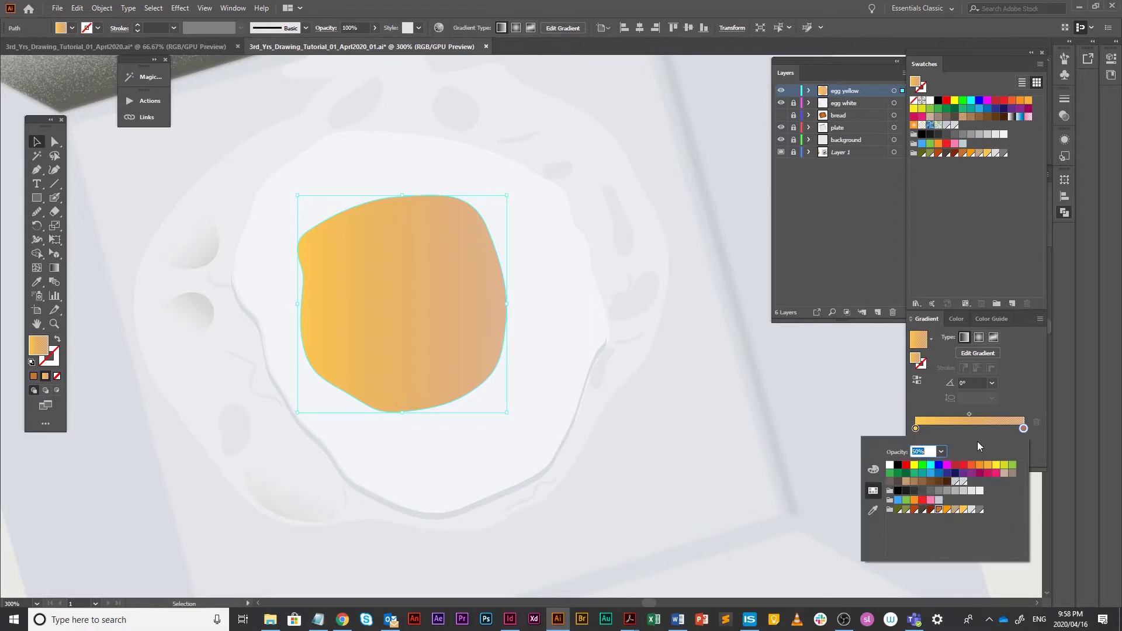
type("100")
key("Return")
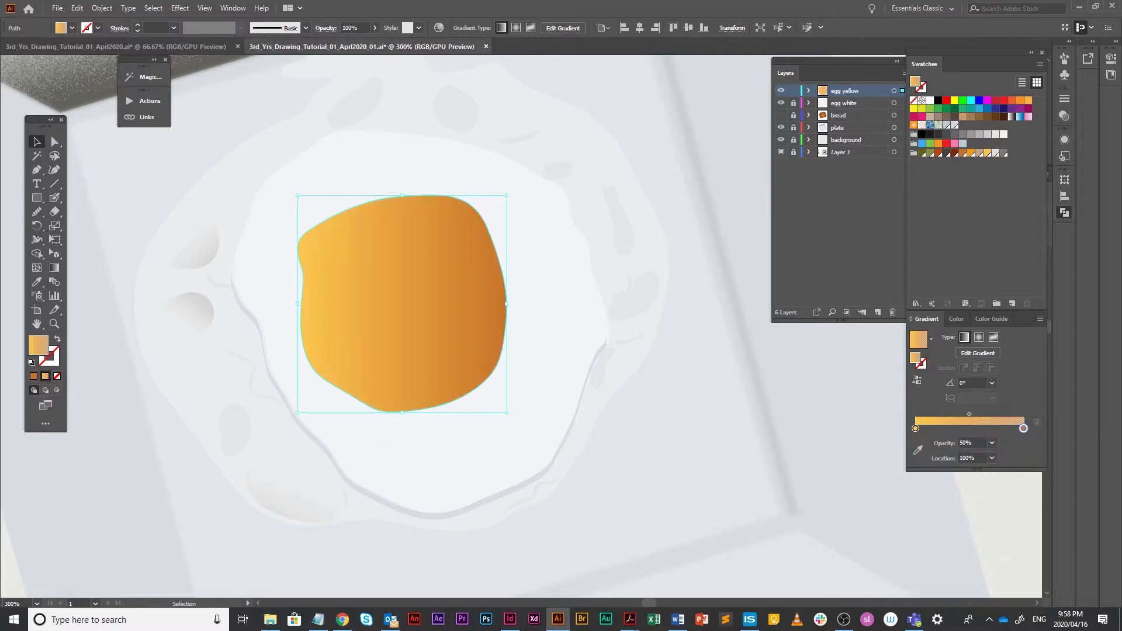
- Angle the yolk's gradient to about -60° and move its yellow stop to about 19%
key("r")
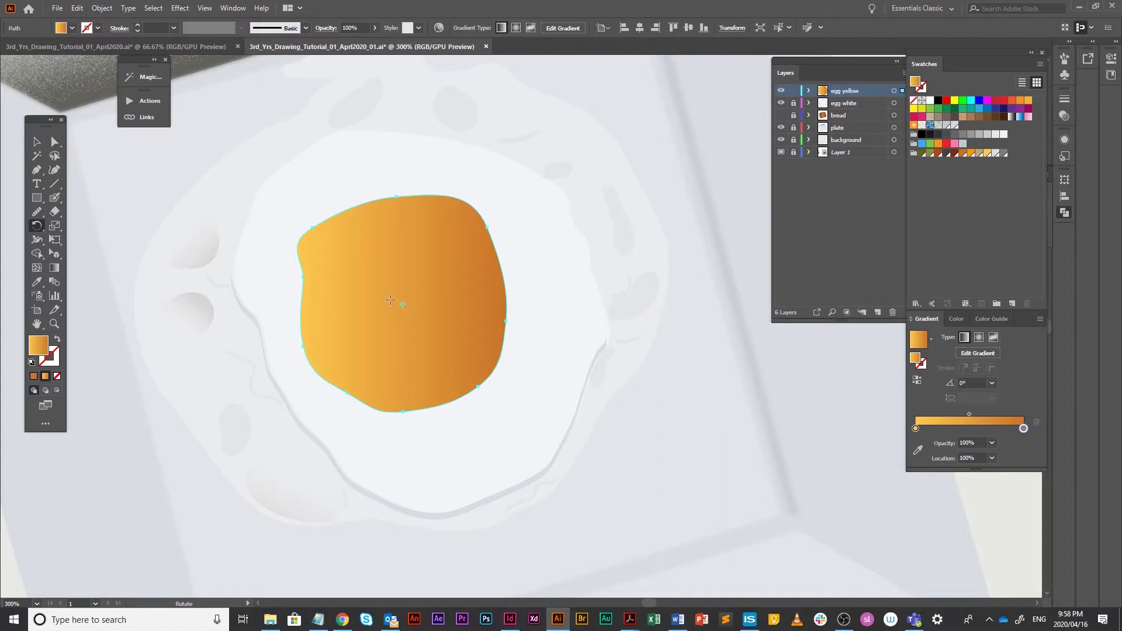
key("g")
mouse_move(515, 303)
left_mouse_down()
mouse_move(409, 423)
mouse_move(364, 418)
left_mouse_up()
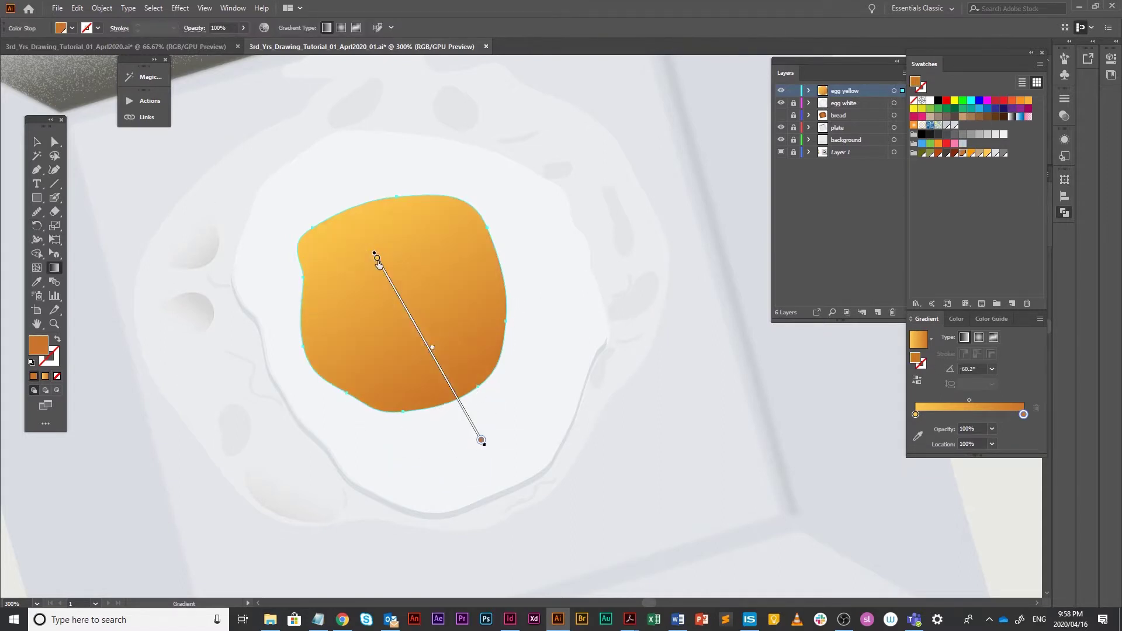
mouse_move(378, 260)
left_mouse_down()
mouse_move(402, 307)
mouse_move(398, 294)
left_mouse_up()
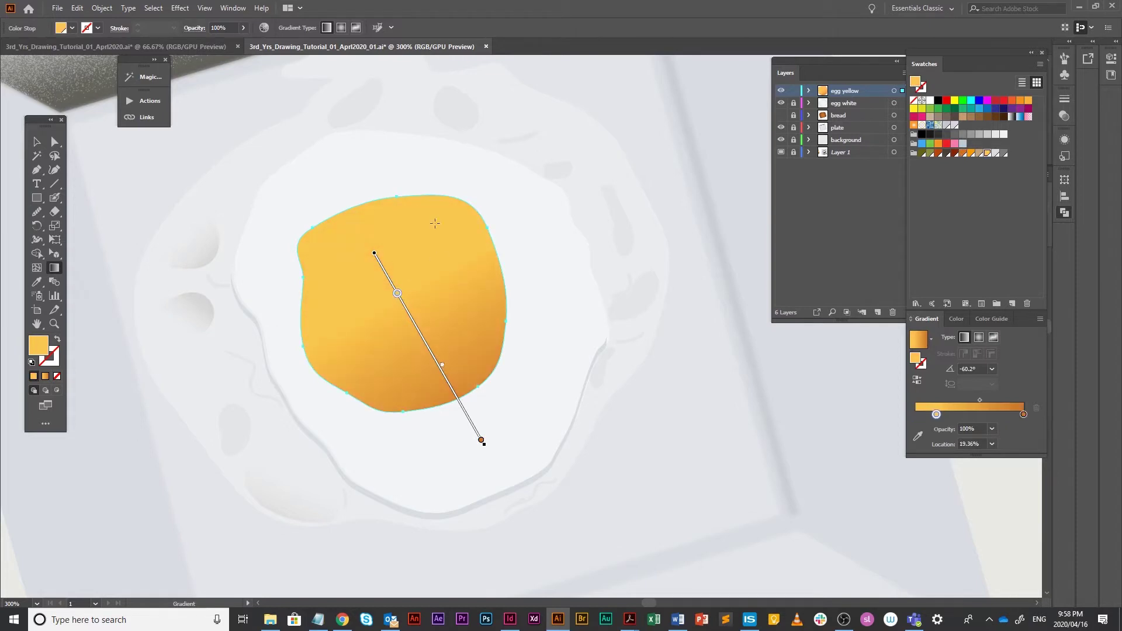
left_click(37, 141)
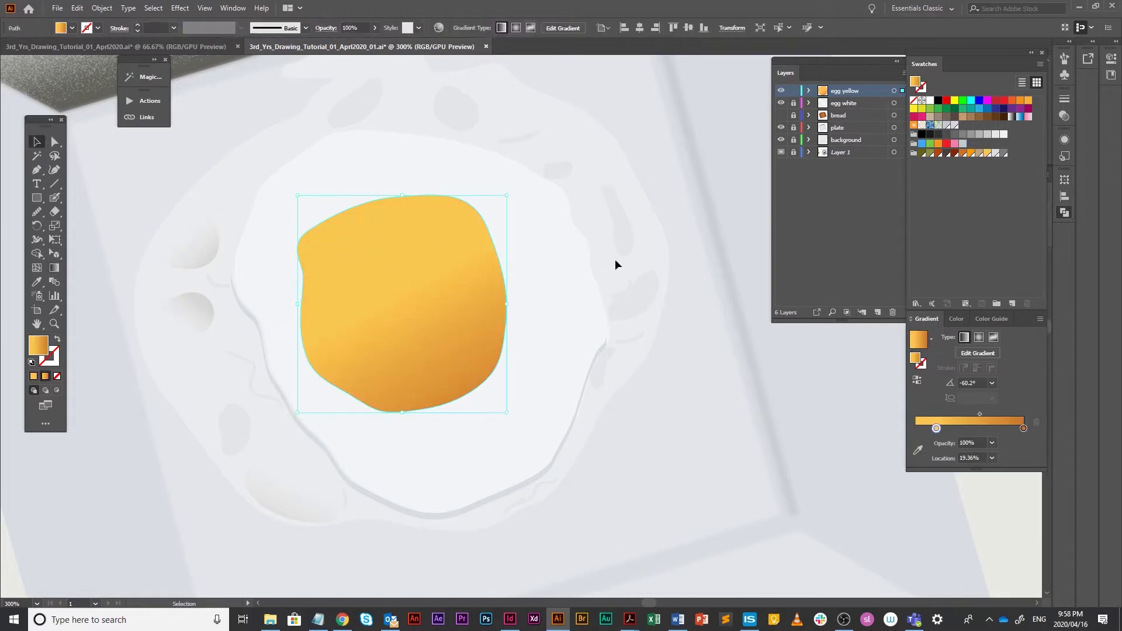
left_click(688, 456)
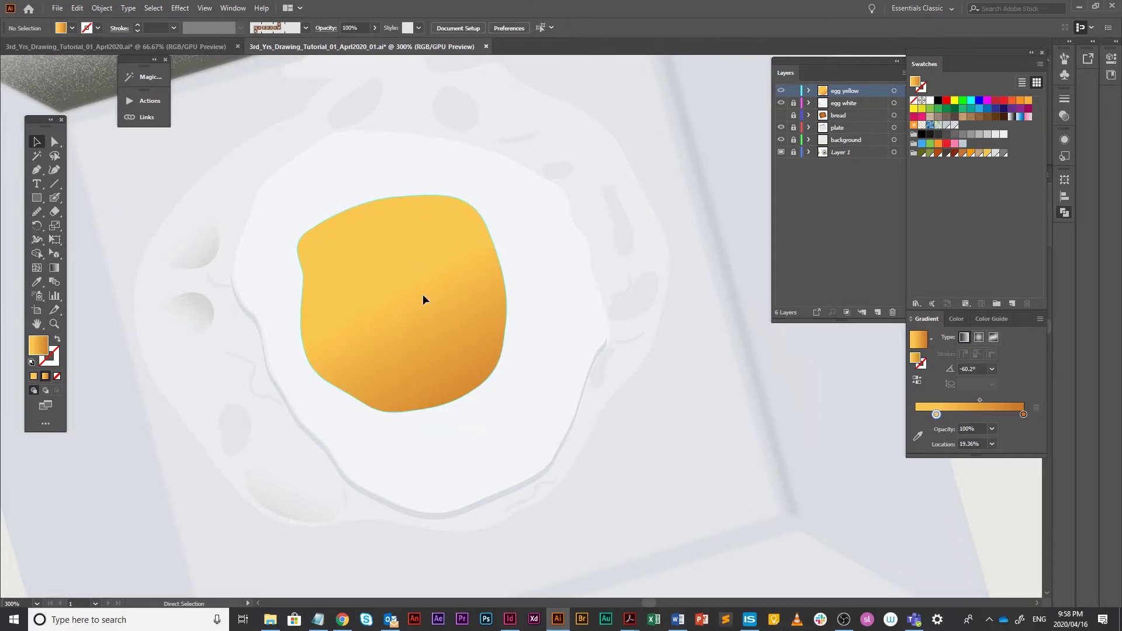
- Trace a closed curved highlight shape with the Pen tool along the yolk's upper edge, following the reference photo
key("ctrl+y")
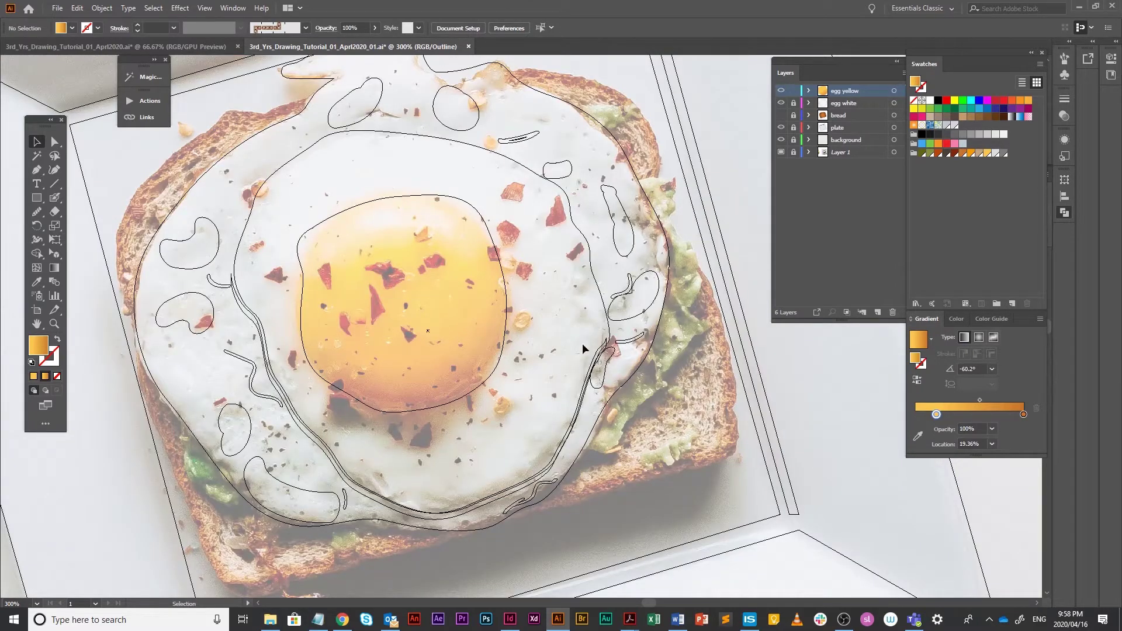
key("p")
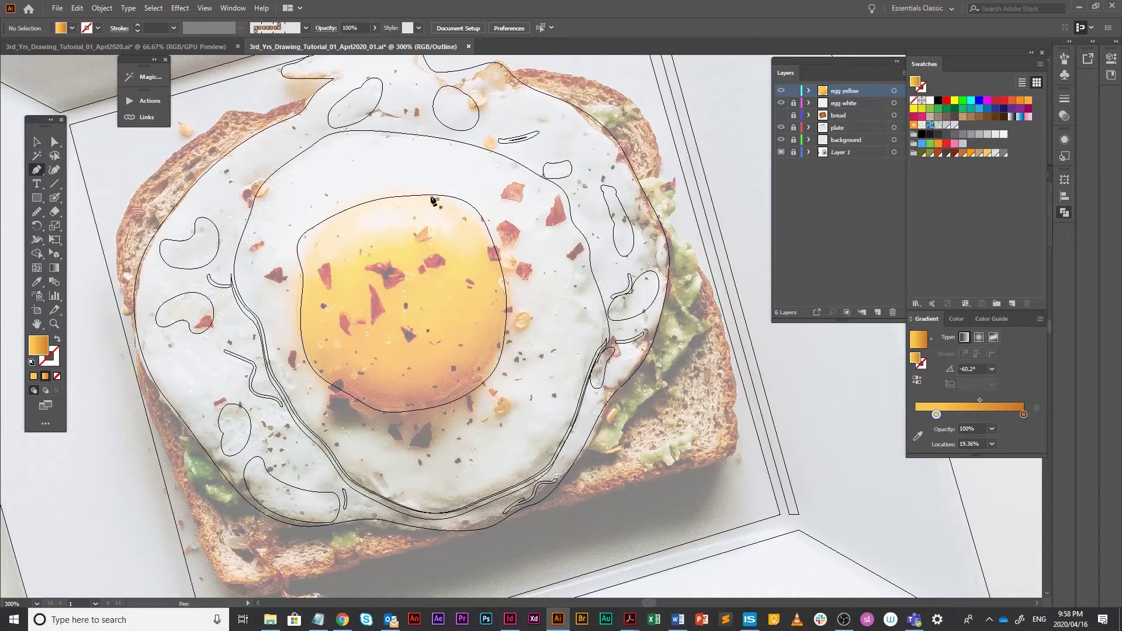
left_click(340, 231)
left_click_drag(390, 207, 448, 257)
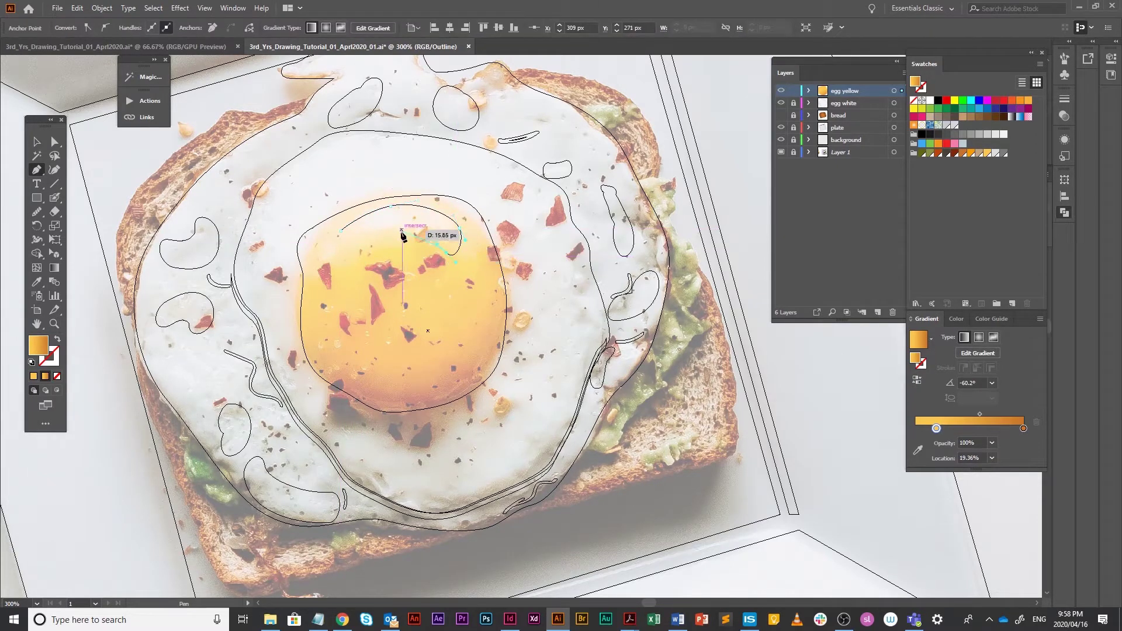
left_click_drag(340, 231, 349, 197)
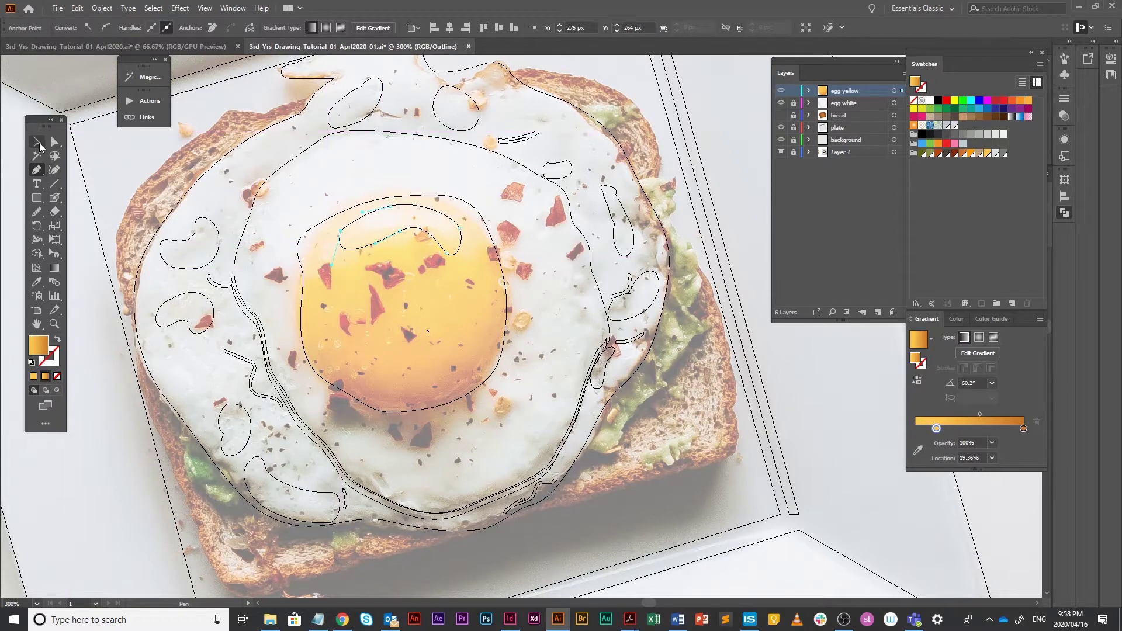
left_click(37, 141)
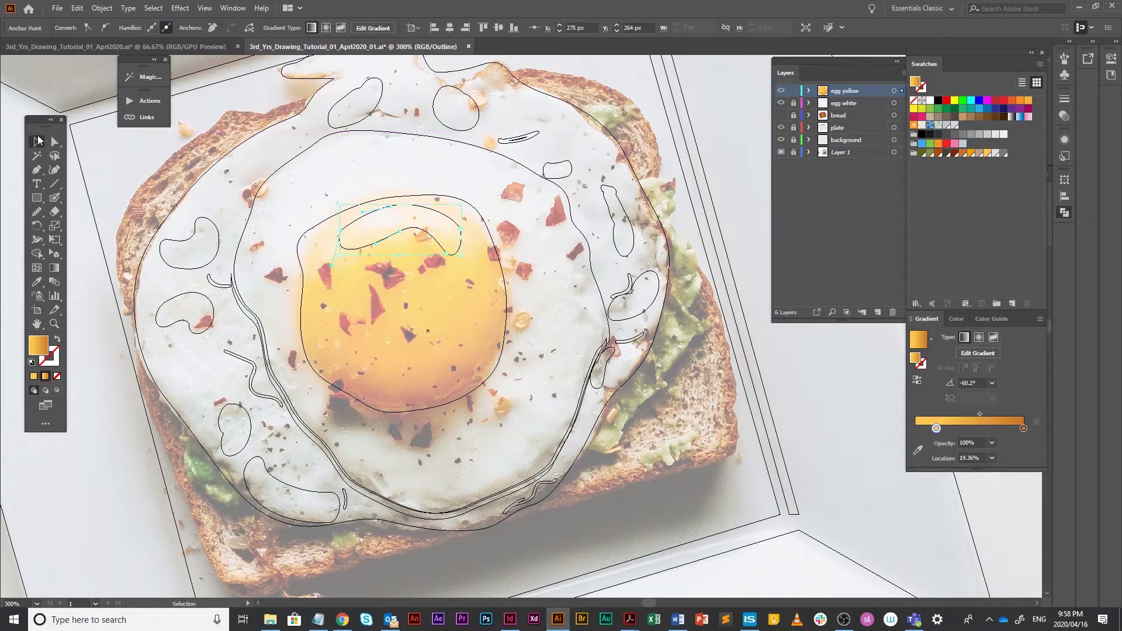
- Draw a closed crescent with the Pen tool along the yolk's lower edge, curving up its right side
left_click(36, 170)
left_click(322, 362)
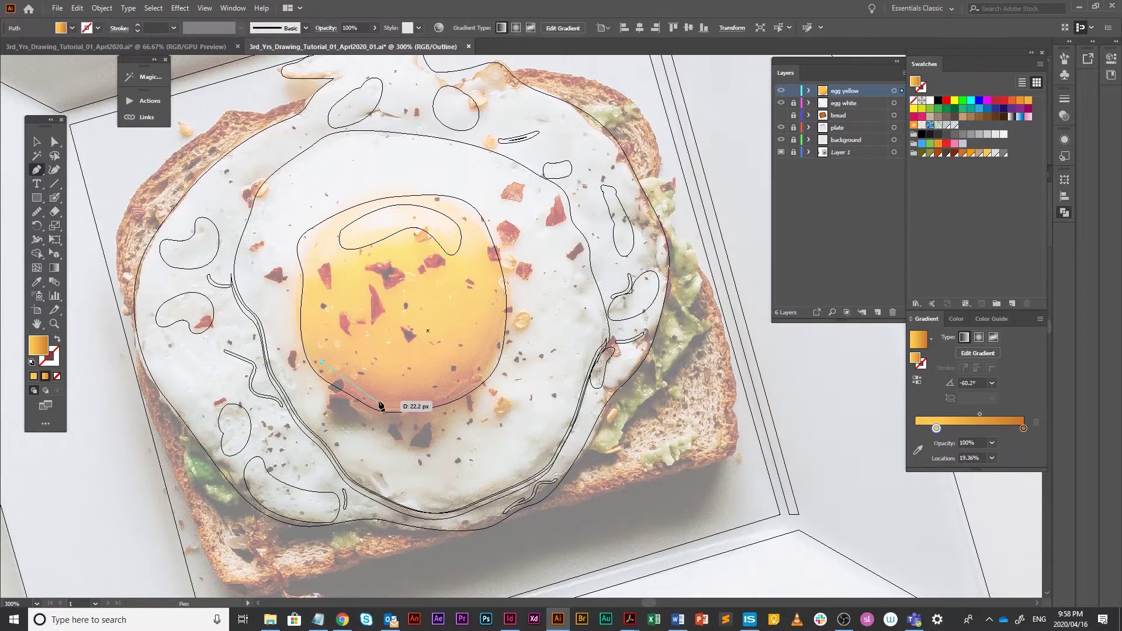
left_click_drag(381, 403, 478, 369)
left_click_drag(496, 320, 496, 302)
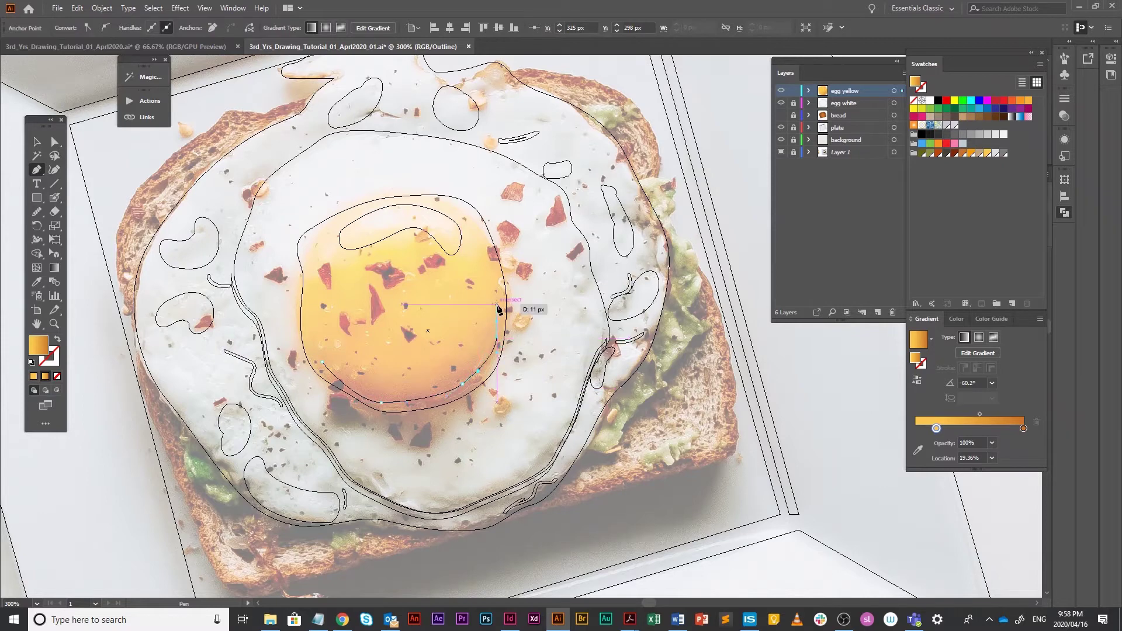
left_click_drag(484, 344, 472, 365)
left_click_drag(413, 384, 332, 359)
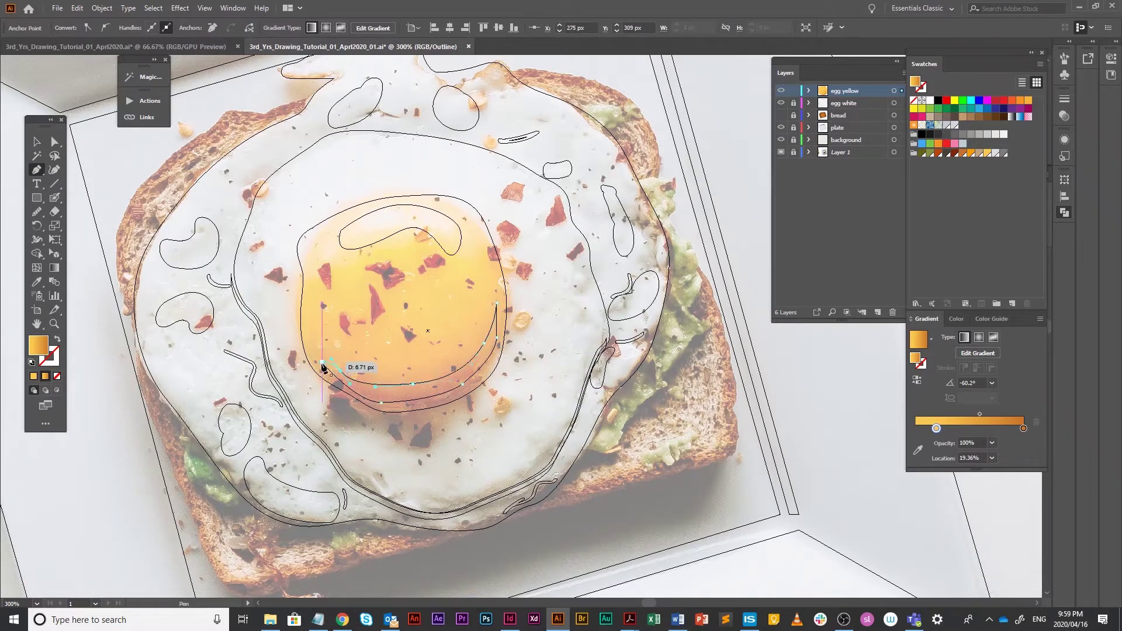
left_click(322, 362)
left_click(36, 142)
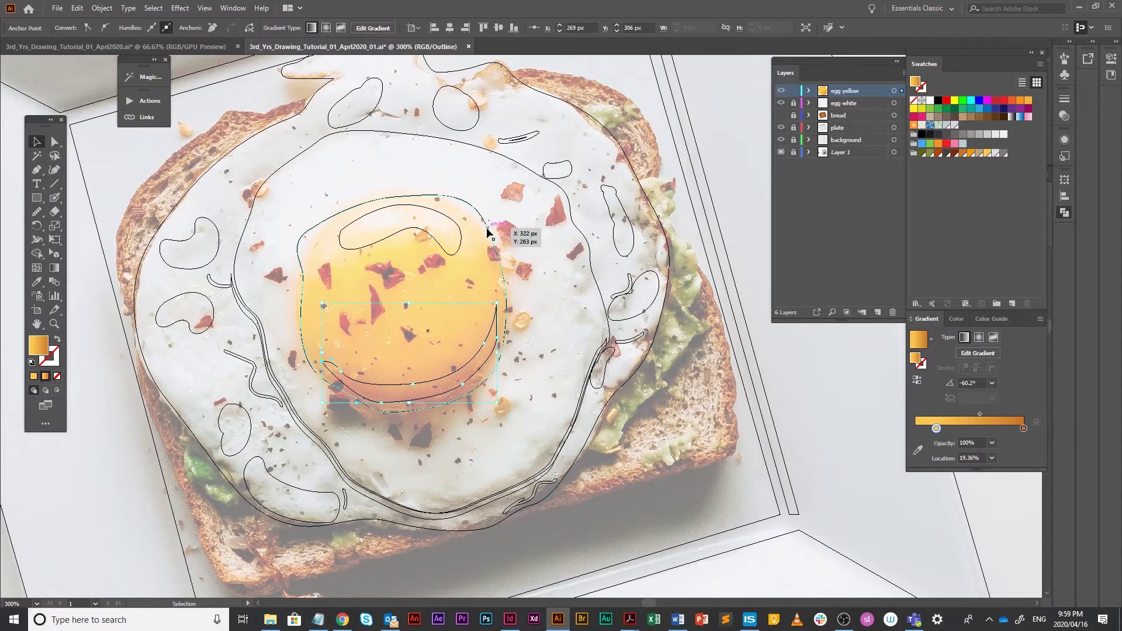
- Change the end stop of the upper highlight's gradient to white in the colour preview
key("ctrl+y")
left_click(442, 229)
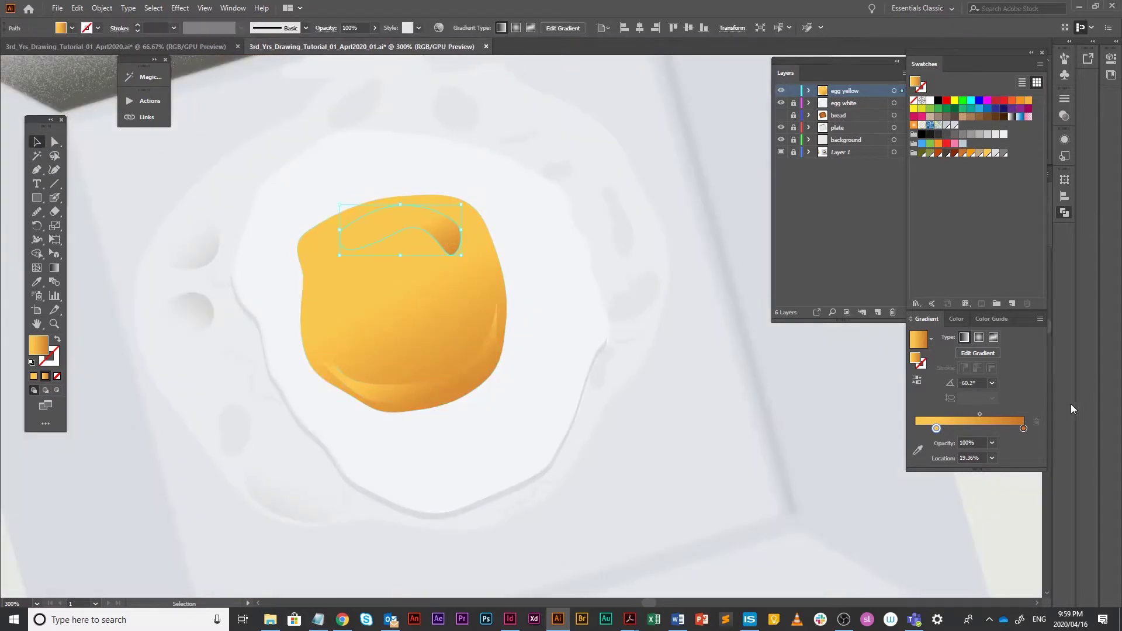
left_click(1024, 429)
double_click(1023, 427)
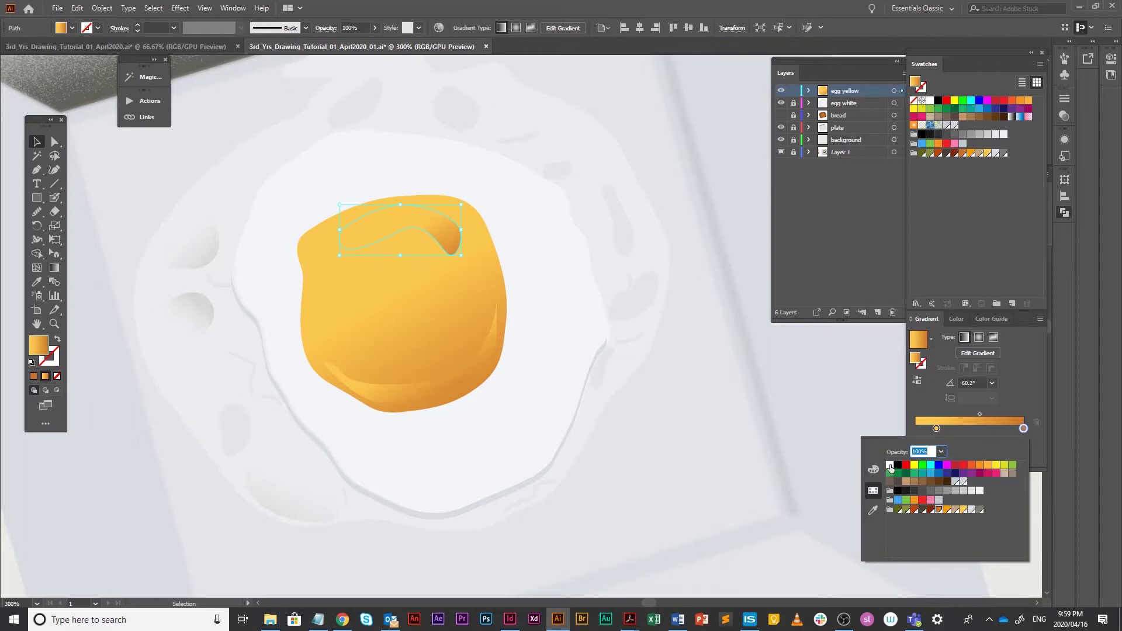
left_click(890, 466)
left_click(1004, 435)
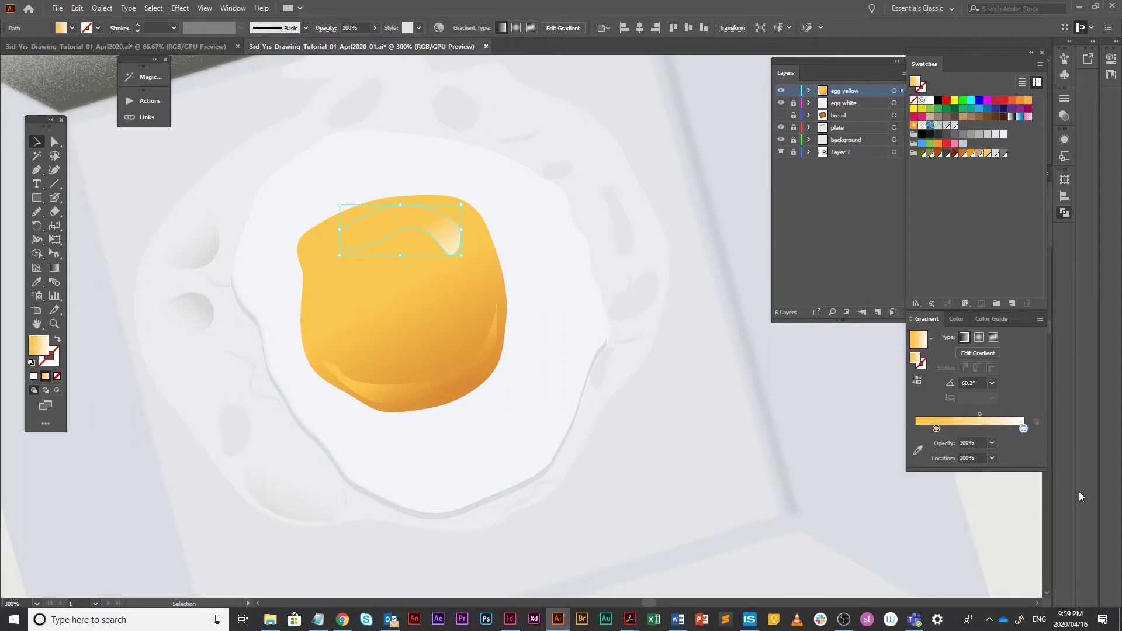
- Redirect the upper highlight's gradient to about 98° so white lies along its top edge, with the white stop at about 38%
key("g")
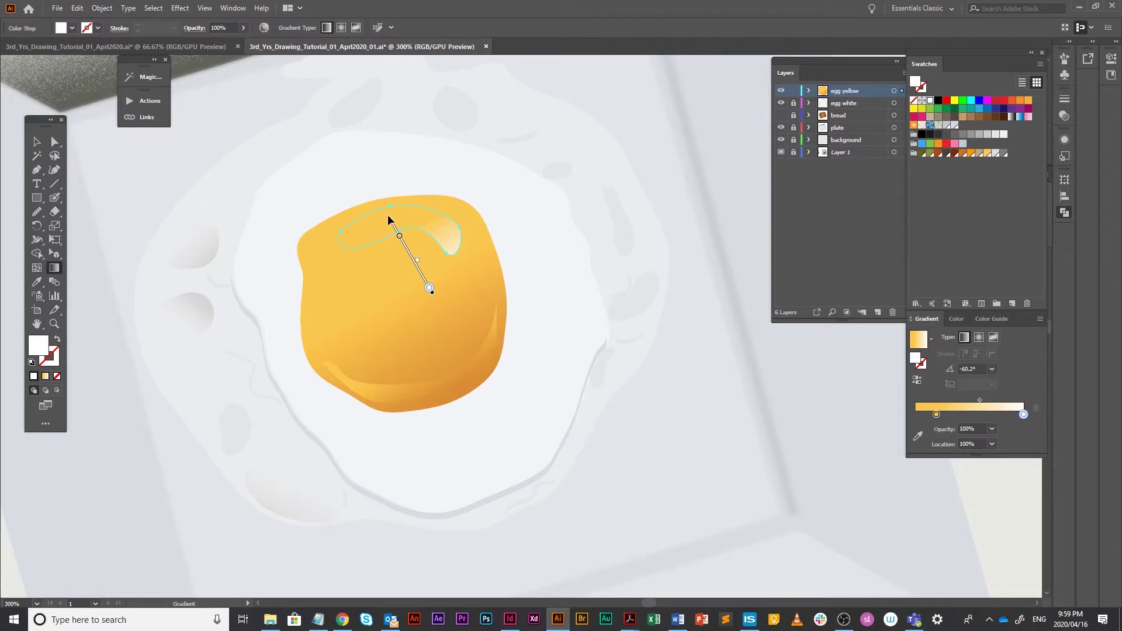
mouse_move(429, 289)
left_mouse_down()
mouse_move(406, 135)
mouse_move(422, 272)
left_mouse_up()
left_click_drag(399, 236, 392, 222)
mouse_move(436, 299)
left_mouse_down()
mouse_move(469, 223)
mouse_move(377, 117)
mouse_move(387, 146)
left_mouse_up()
left_click_drag(397, 208, 396, 219)
left_click_drag(391, 177, 397, 211)
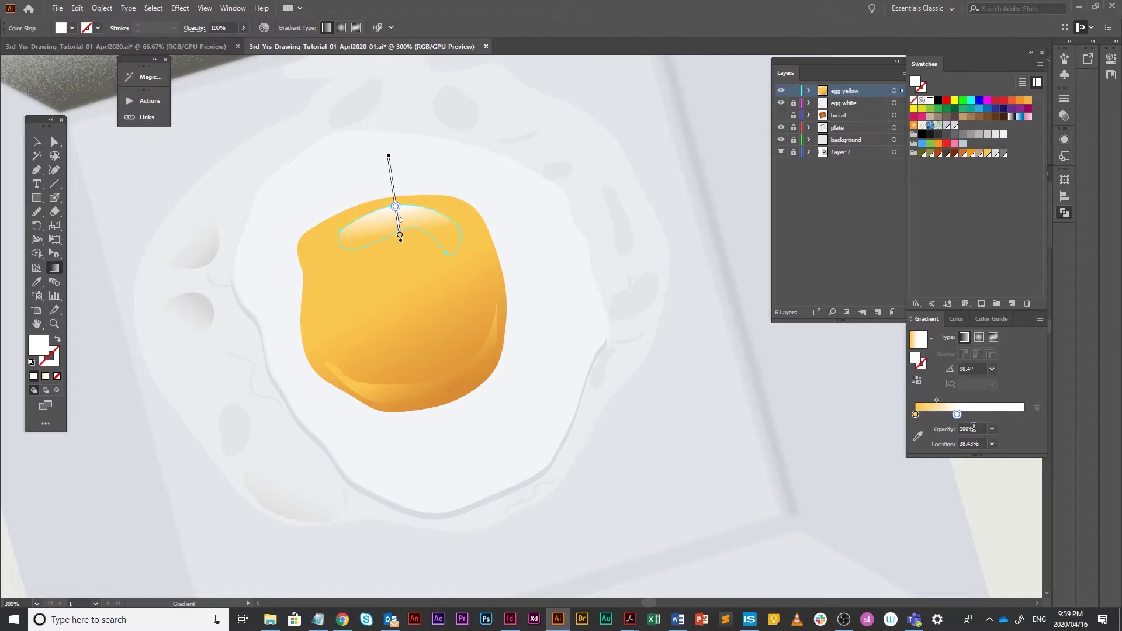
- Set the opacity of the highlight gradient's white stop to 50% and deselect the shape
double_click(970, 429)
type("50")
key("Return")
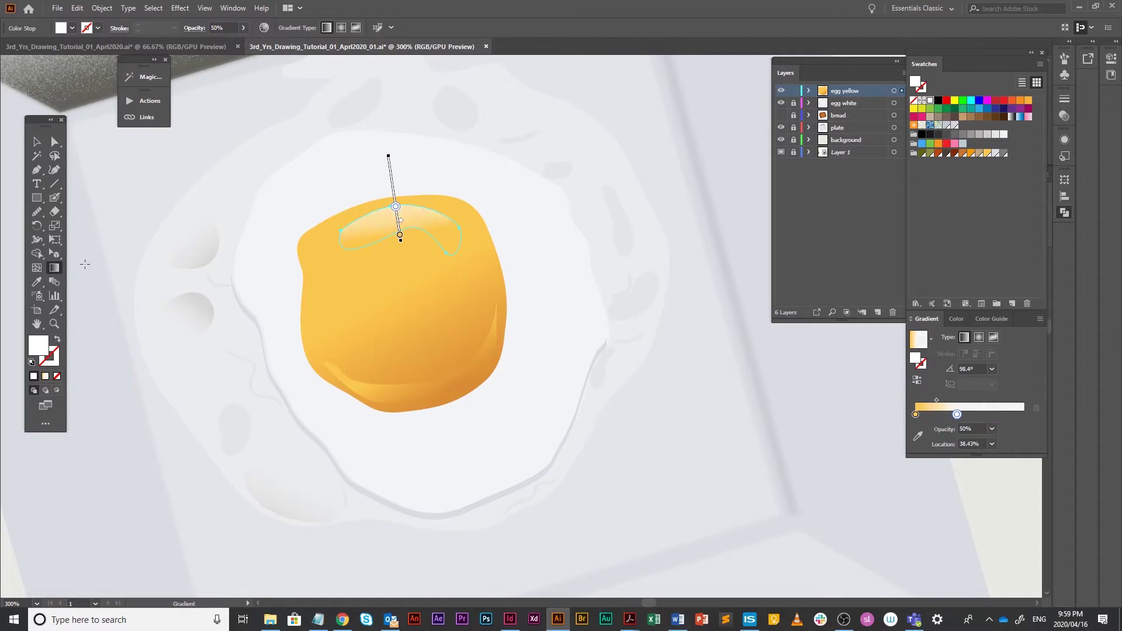
left_click(36, 141)
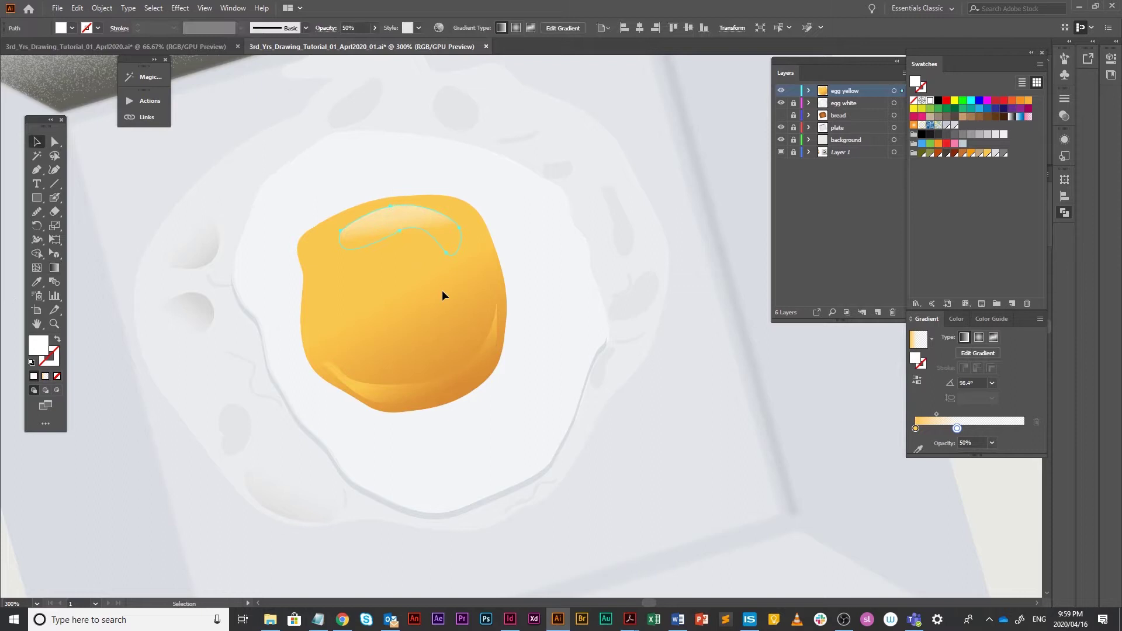
left_click(671, 401)
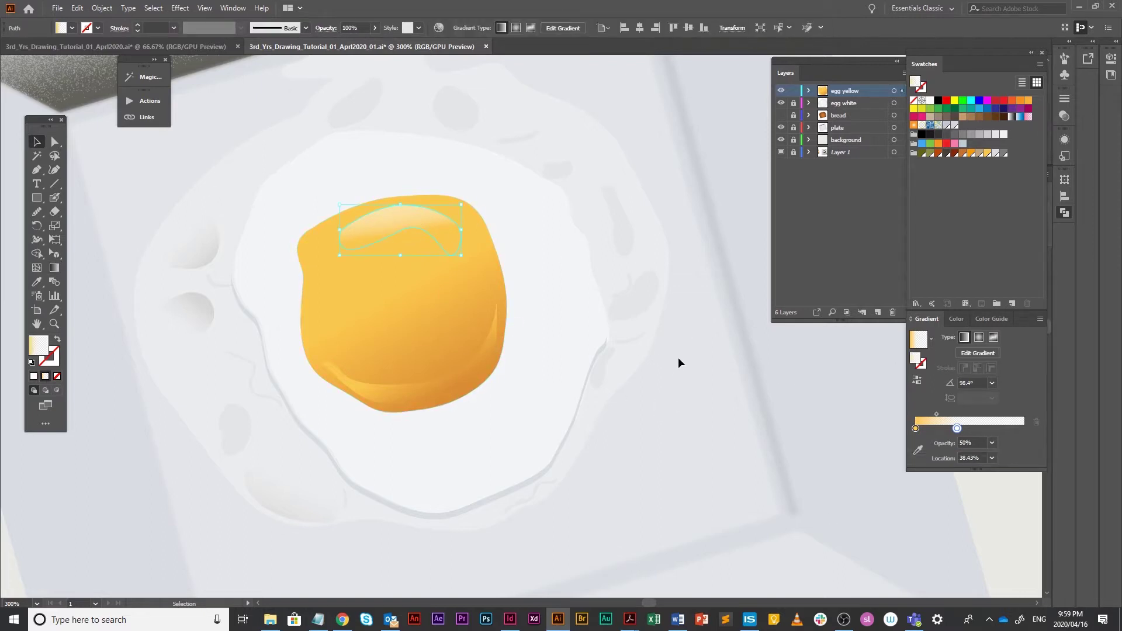
- Redirect the upper highlight's gradient to about 83°, with the white stop at about 63% and the yellow stop at about 15%
left_click(428, 232)
key("g")
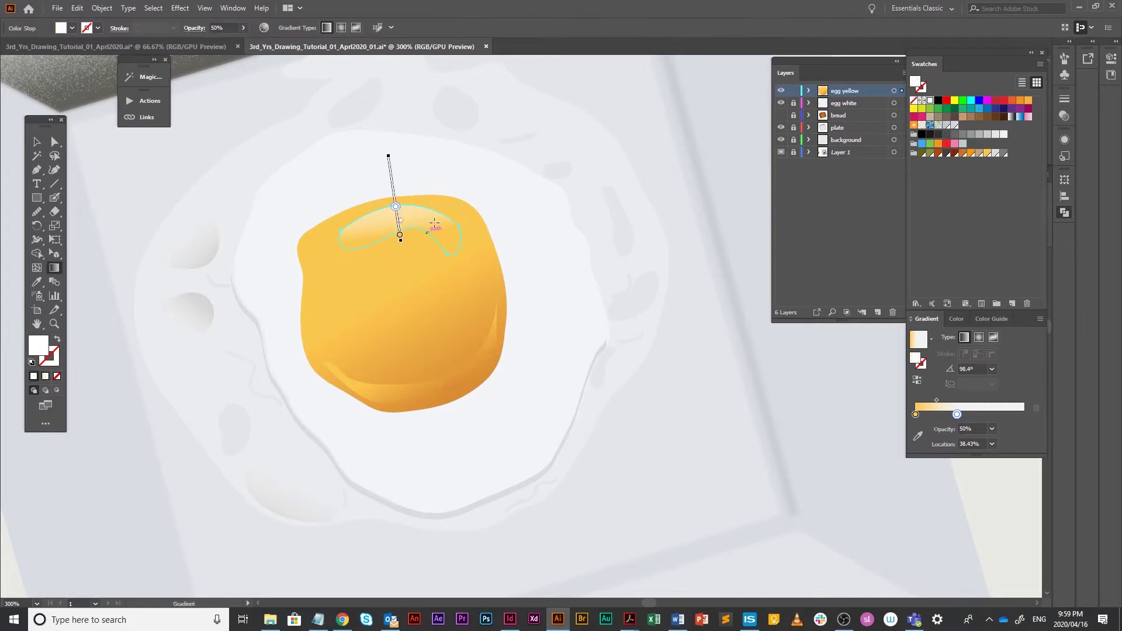
left_click(399, 240)
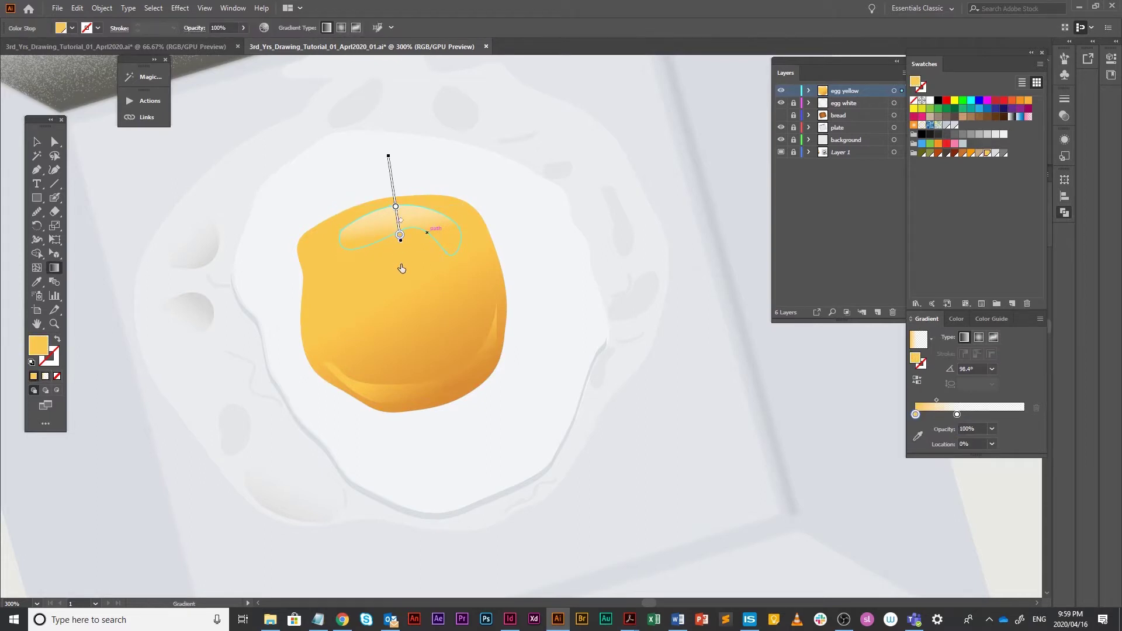
left_click_drag(395, 204, 393, 195)
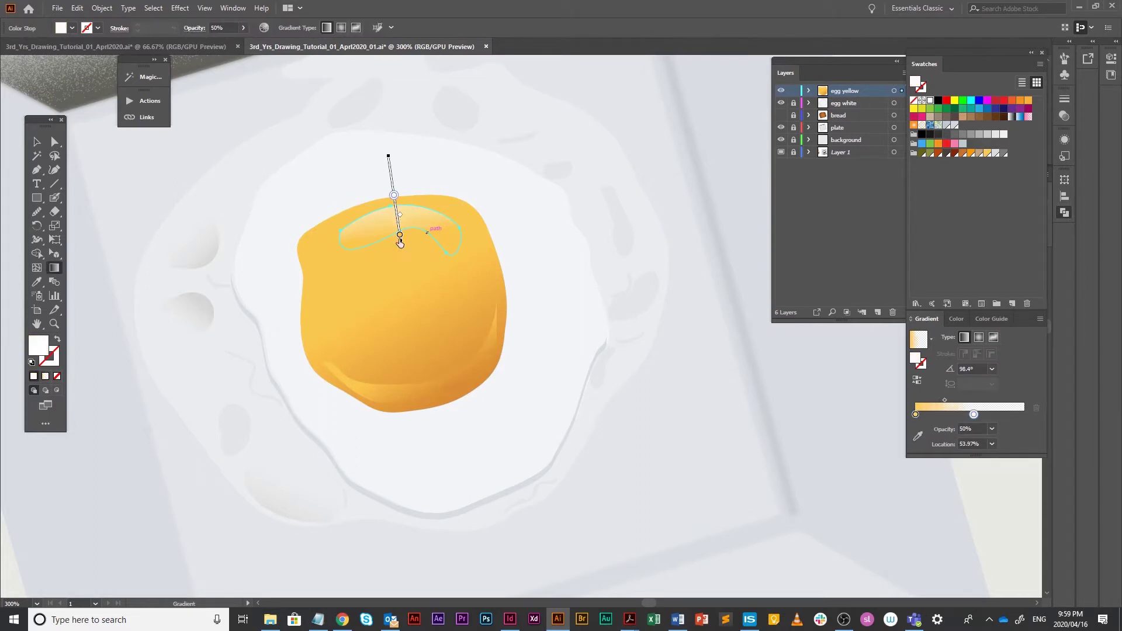
mouse_move(400, 242)
left_mouse_down()
mouse_move(403, 261)
mouse_move(397, 209)
left_mouse_up()
left_click_drag(393, 172, 408, 175)
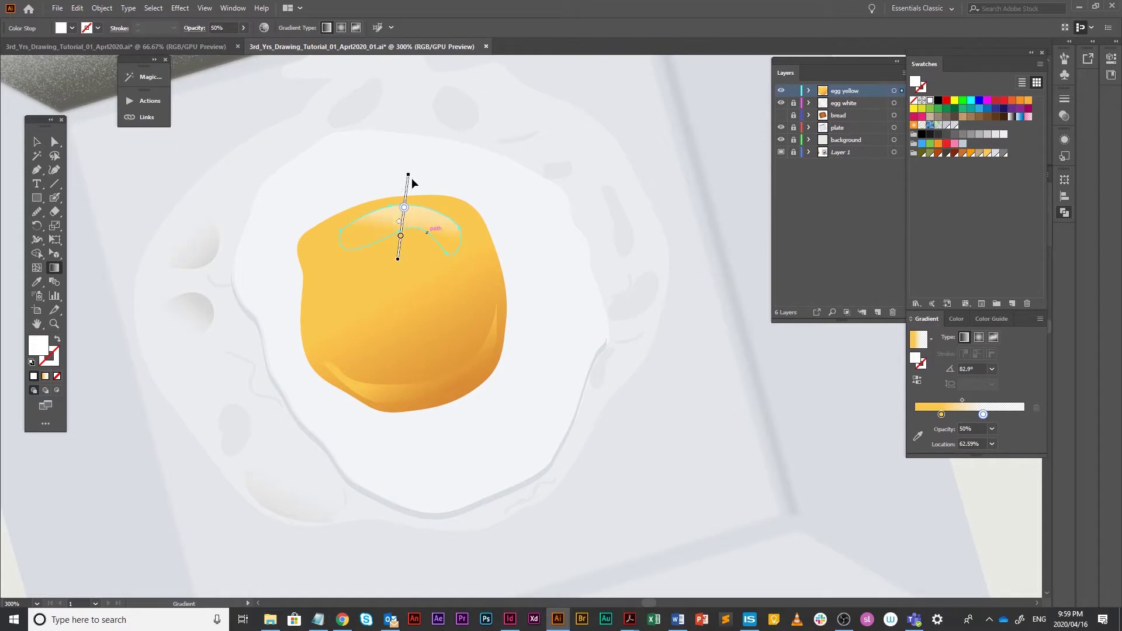
left_click_drag(400, 236, 400, 245)
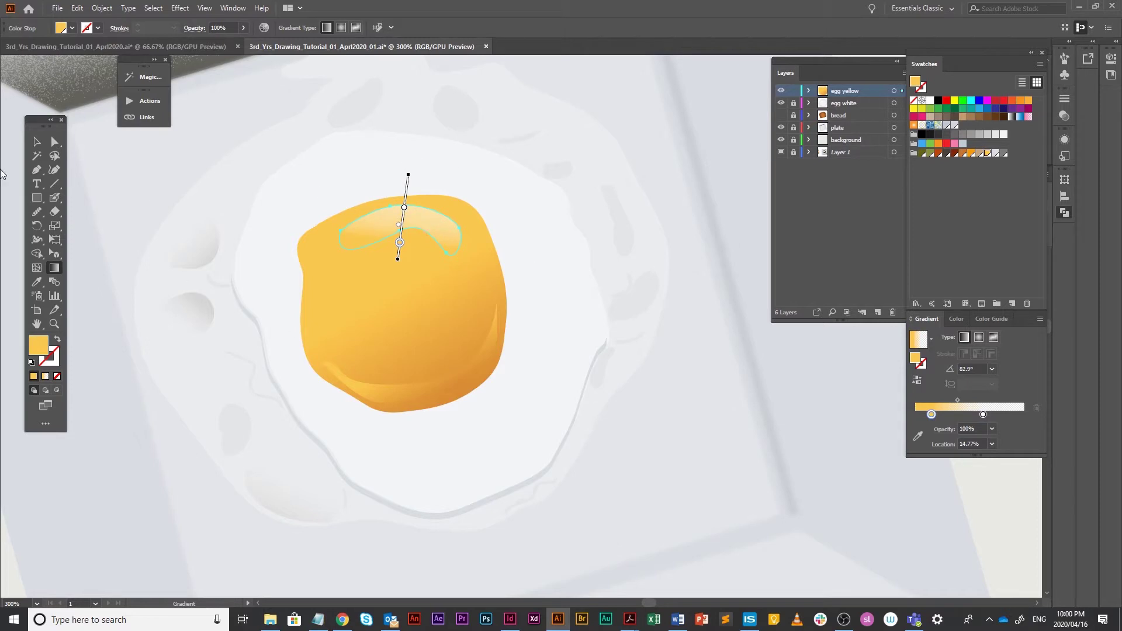
- Apply the last-used Gaussian Blur effect to the yolk's upper highlight and deselect it
left_click(37, 141)
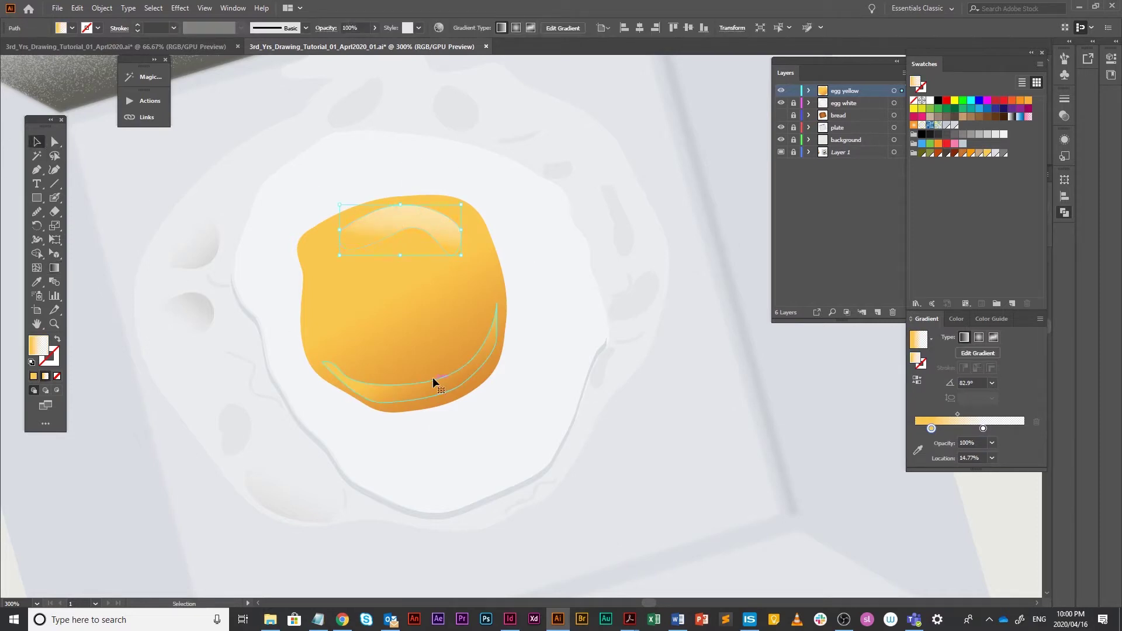
left_click(433, 377)
left_click(431, 229)
left_click(153, 7)
mouse_move(202, 8)
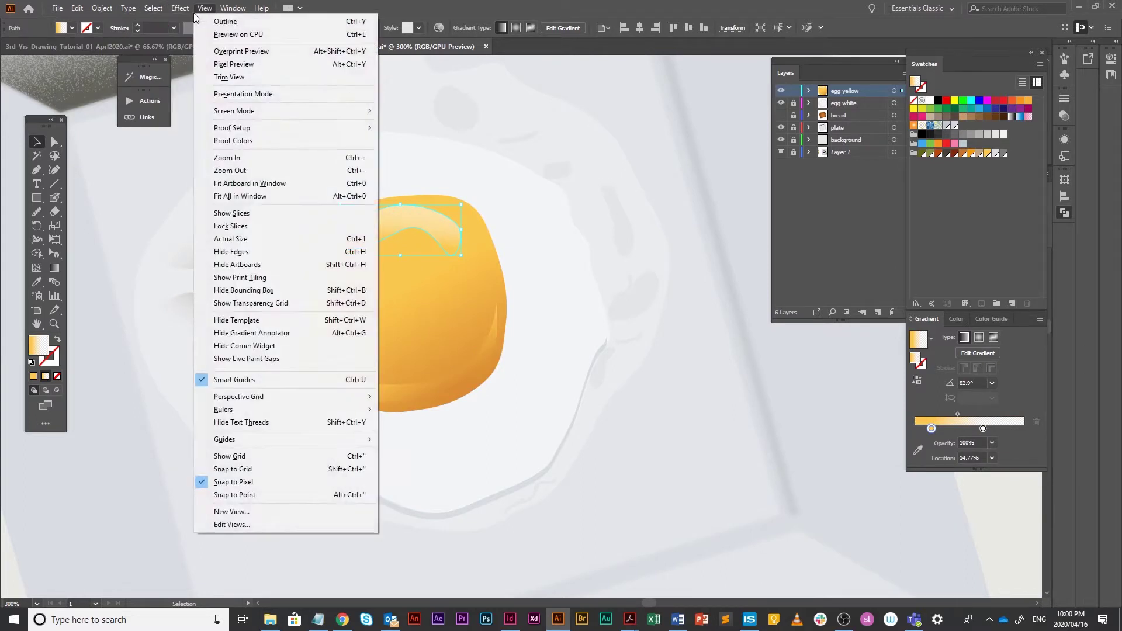
left_click(203, 31)
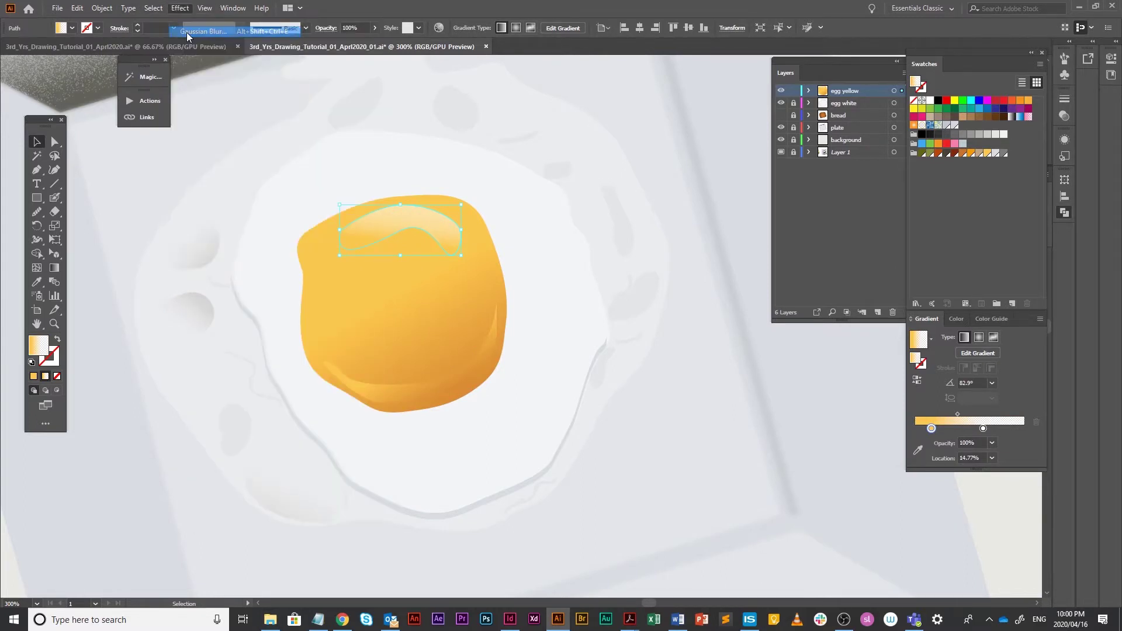
left_click(560, 322)
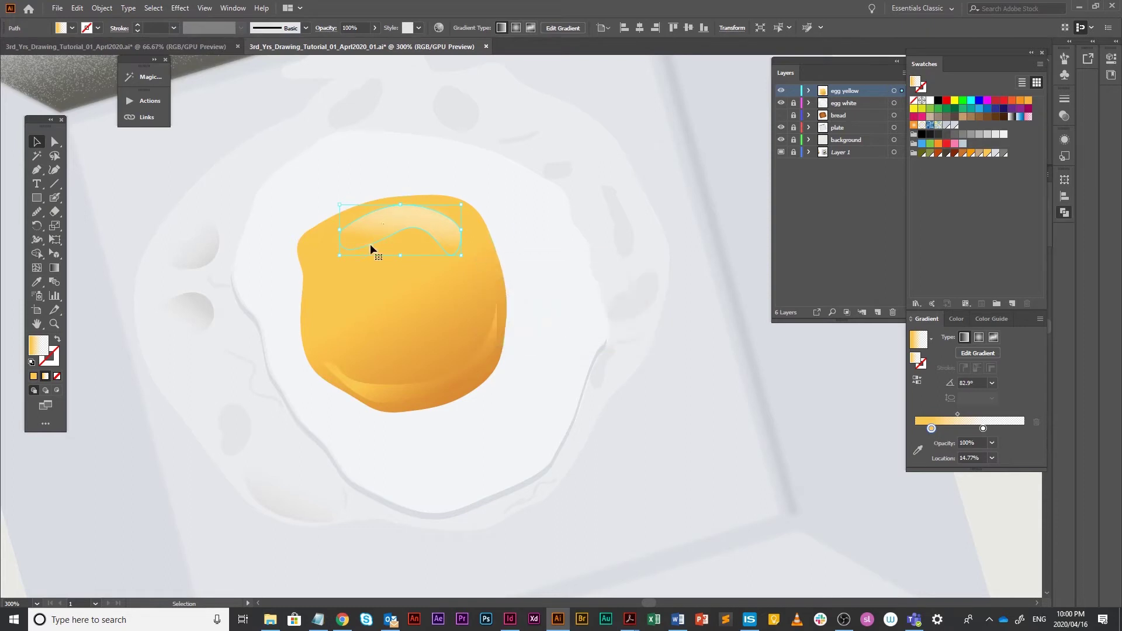
left_click(675, 294)
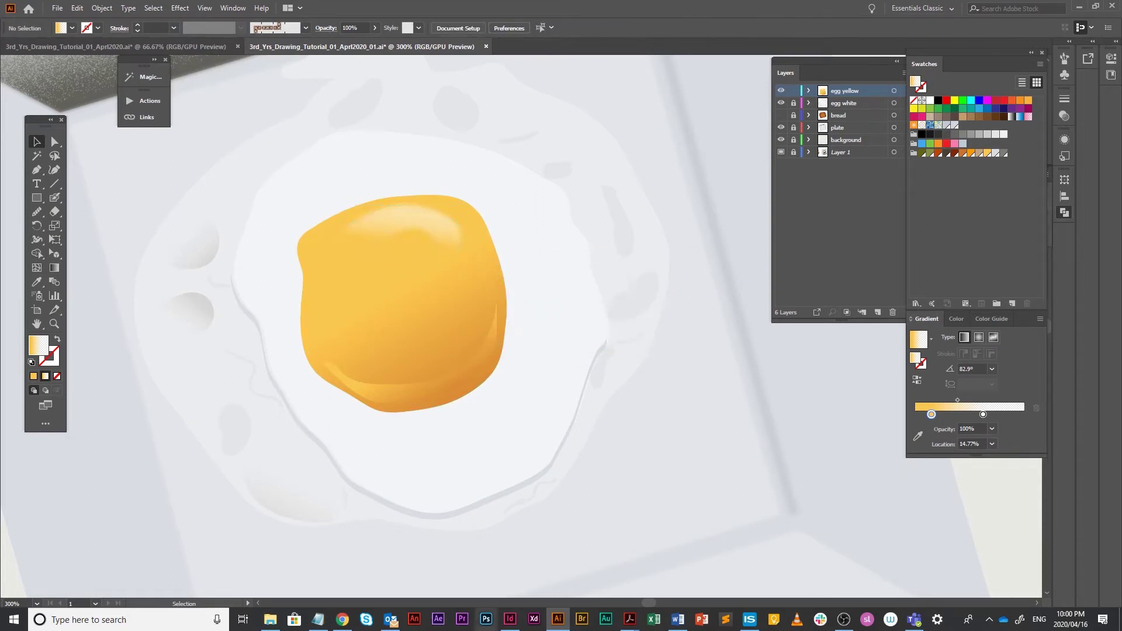
- Set the opacity of the yellow start stop in the lower crescent's gradient to 0%
left_click(384, 392)
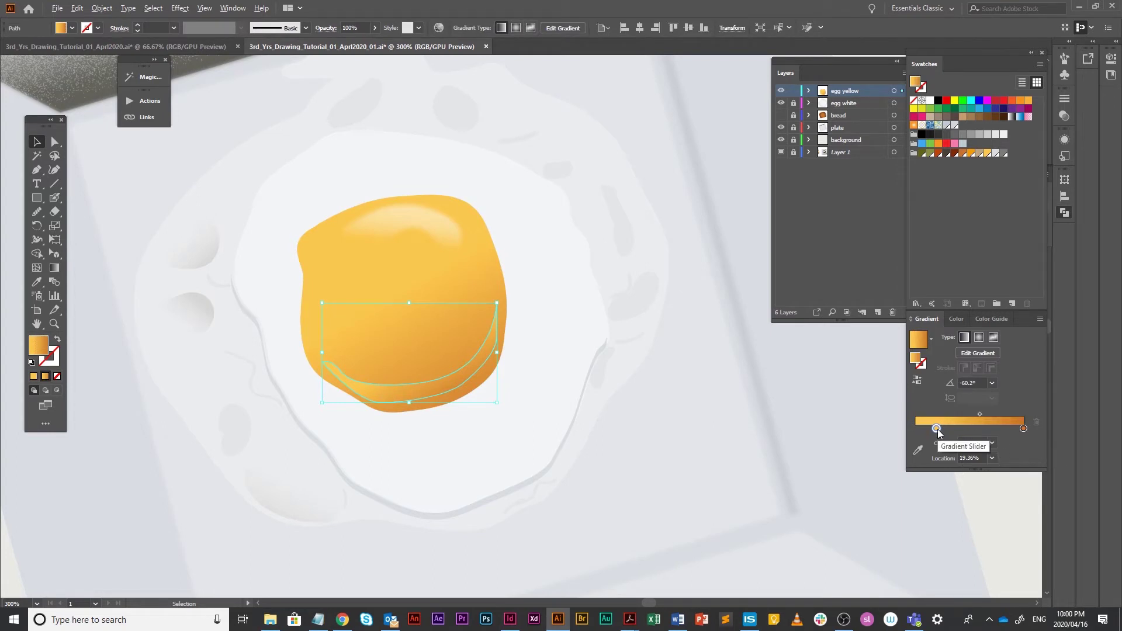
left_click(981, 442)
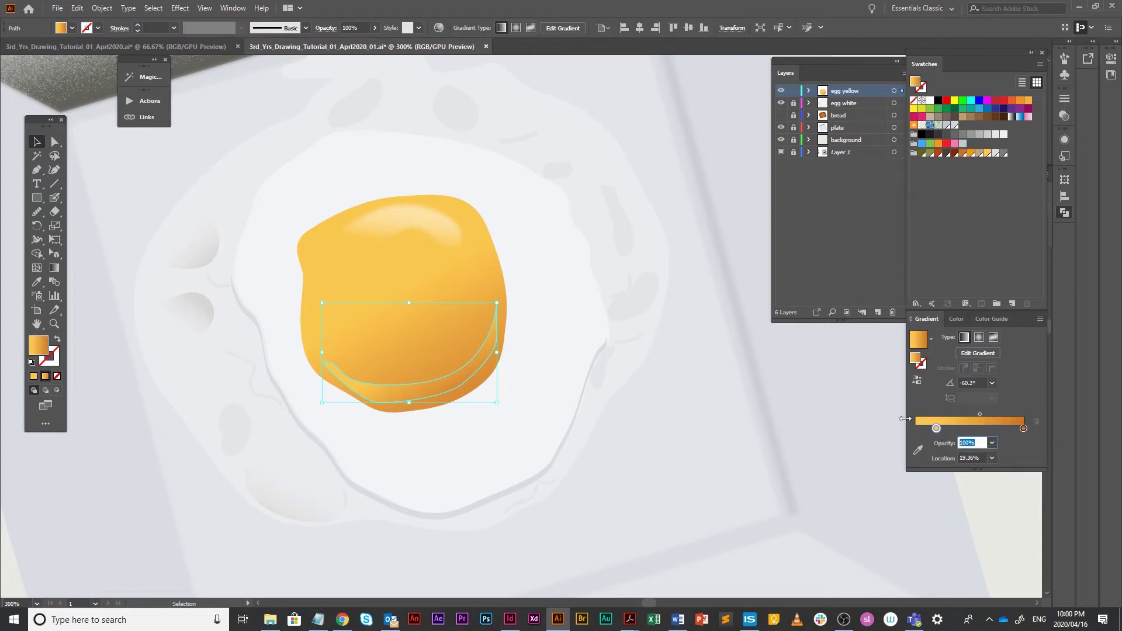
type("0")
key("Return")
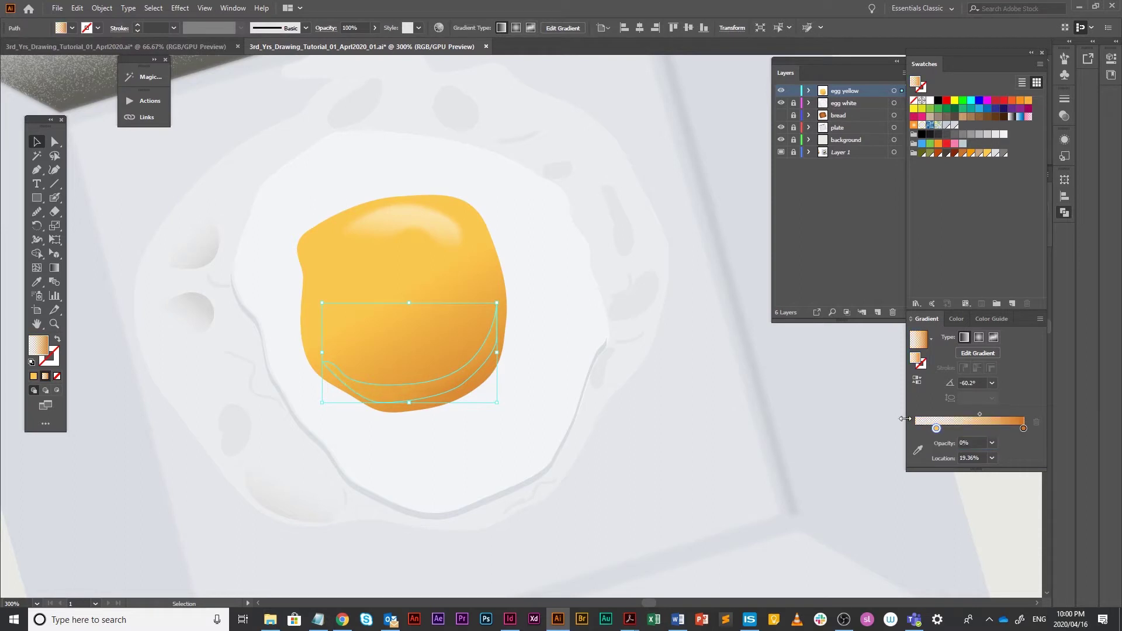
- Try the bright orange swatch on the end stop of the crescent's gradient, settling on the darker orange swatch
left_click(1024, 429)
left_click(971, 153)
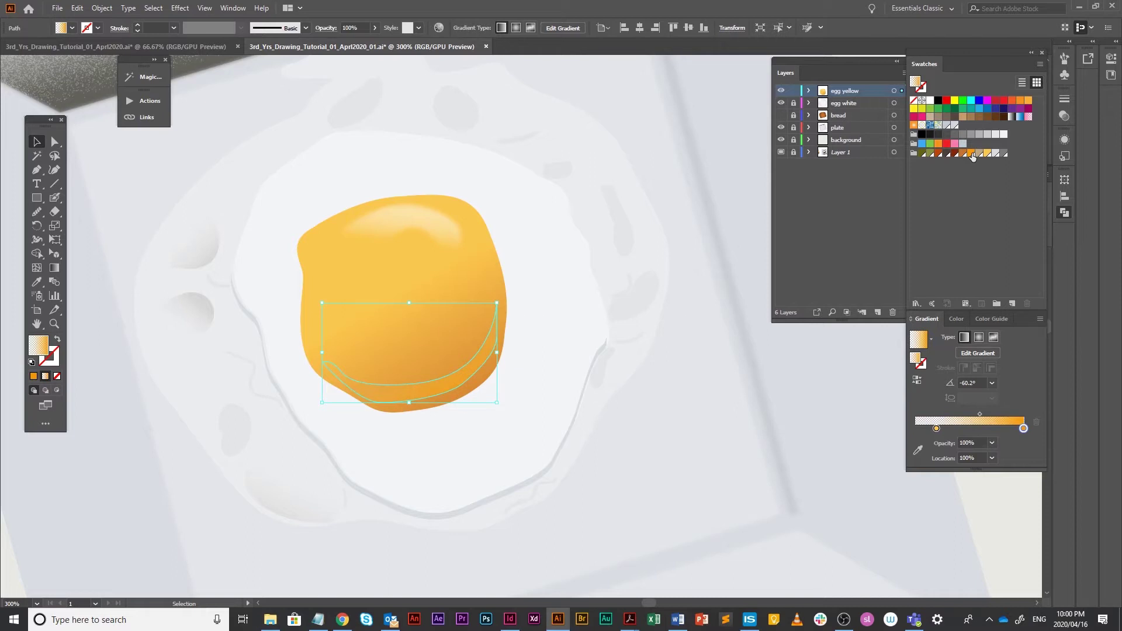
left_click(964, 154)
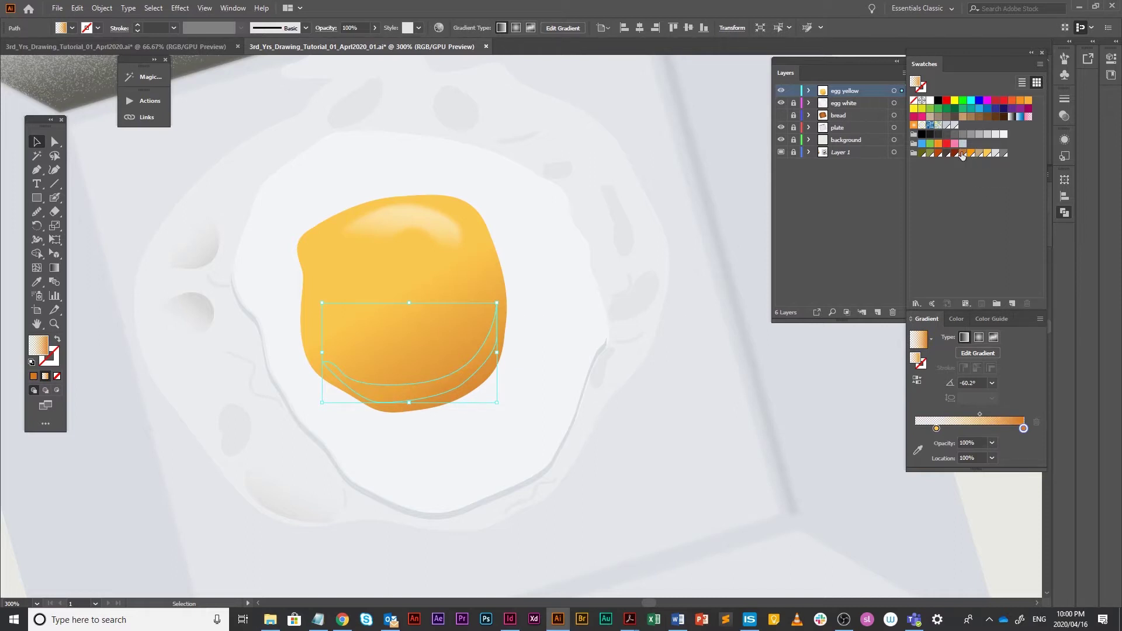
double_click(1024, 430)
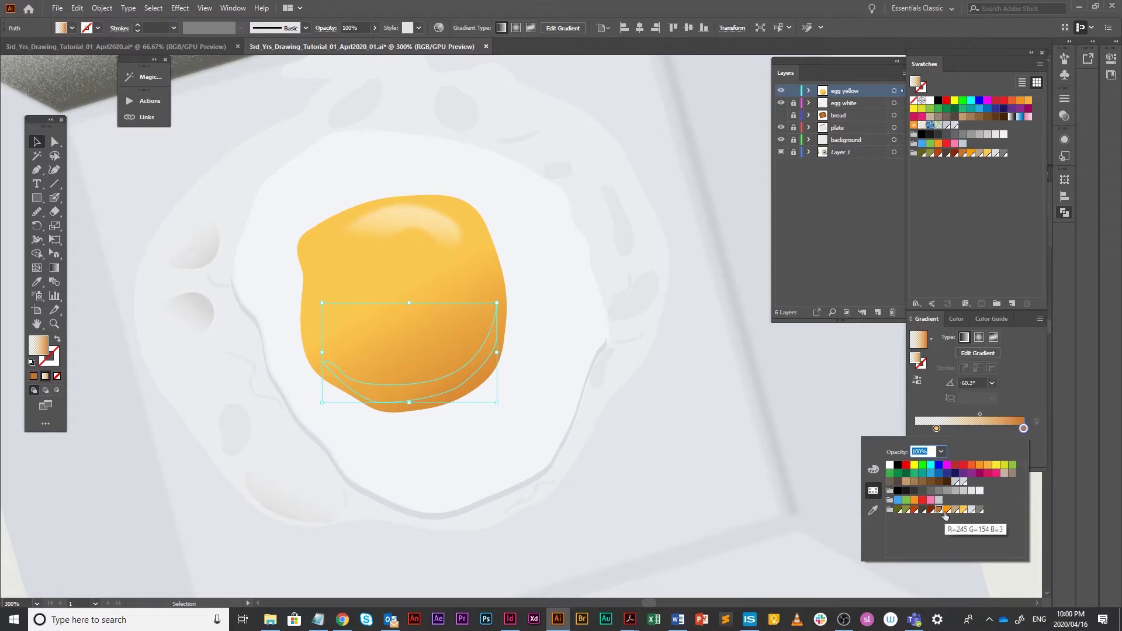
left_click(1024, 367)
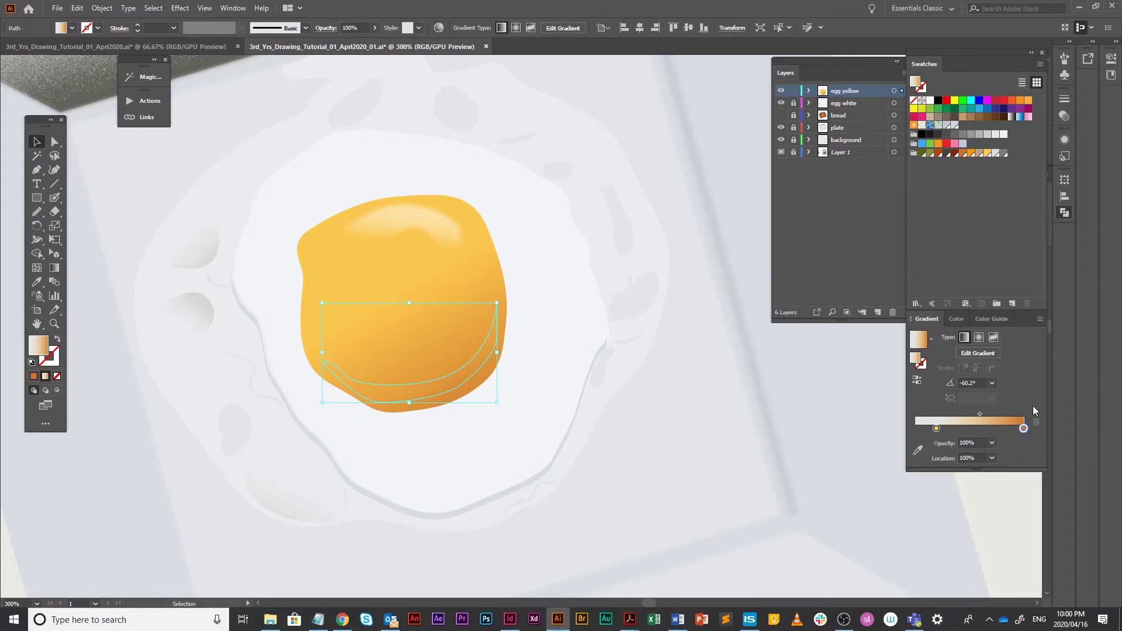
- Set the crescent fill's blending mode to Multiply and apply the Gaussian Blur effect to it
left_click(1064, 139)
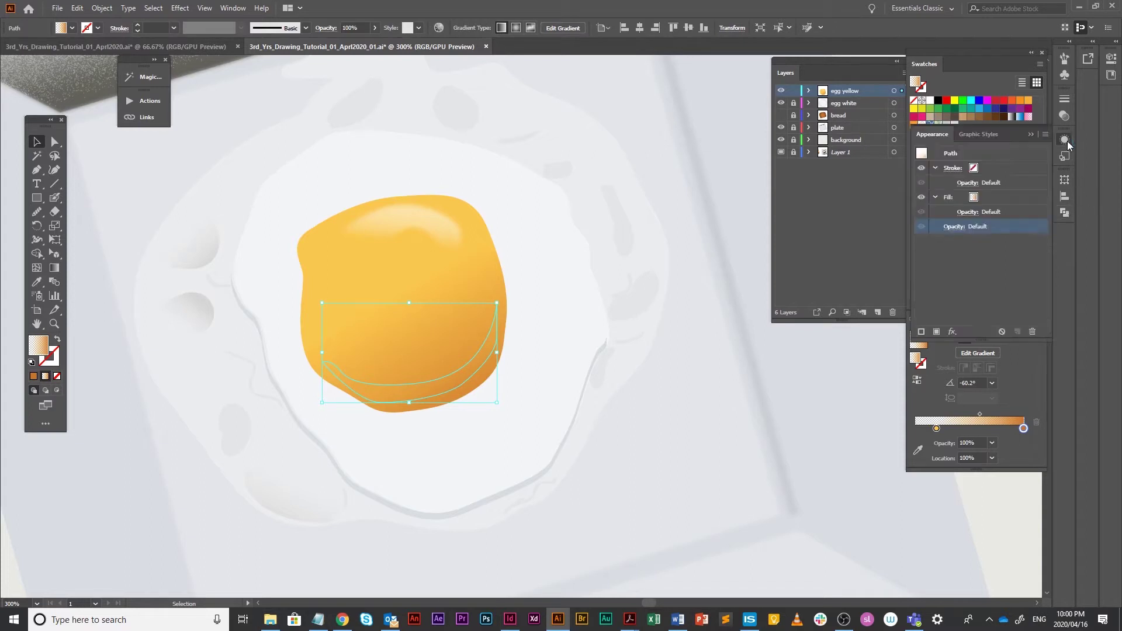
left_click(970, 212)
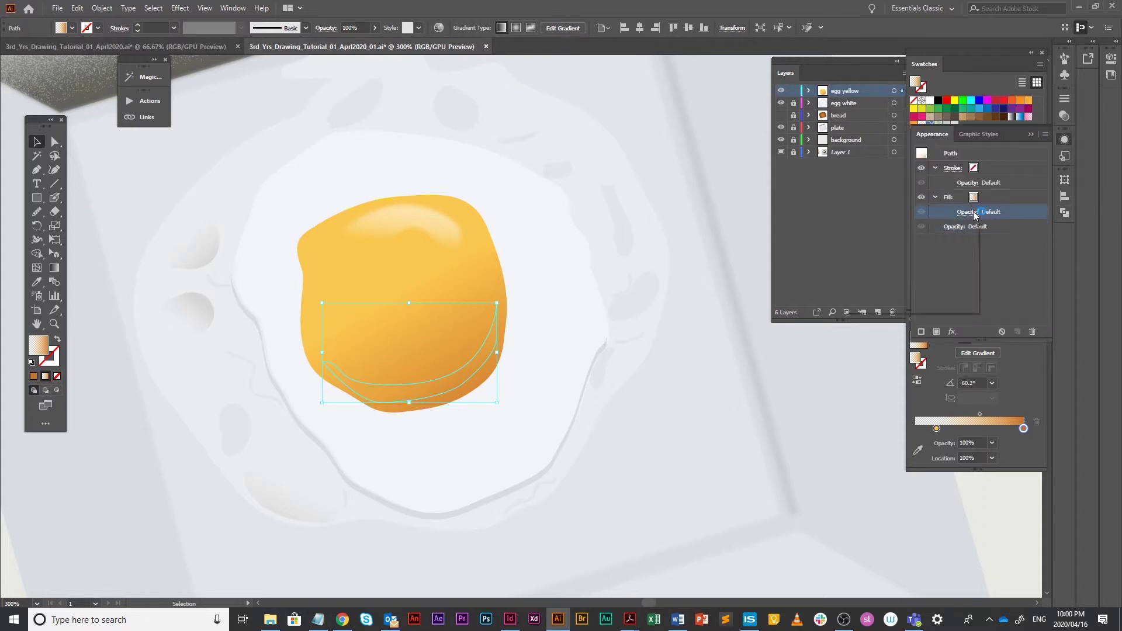
left_click(879, 237)
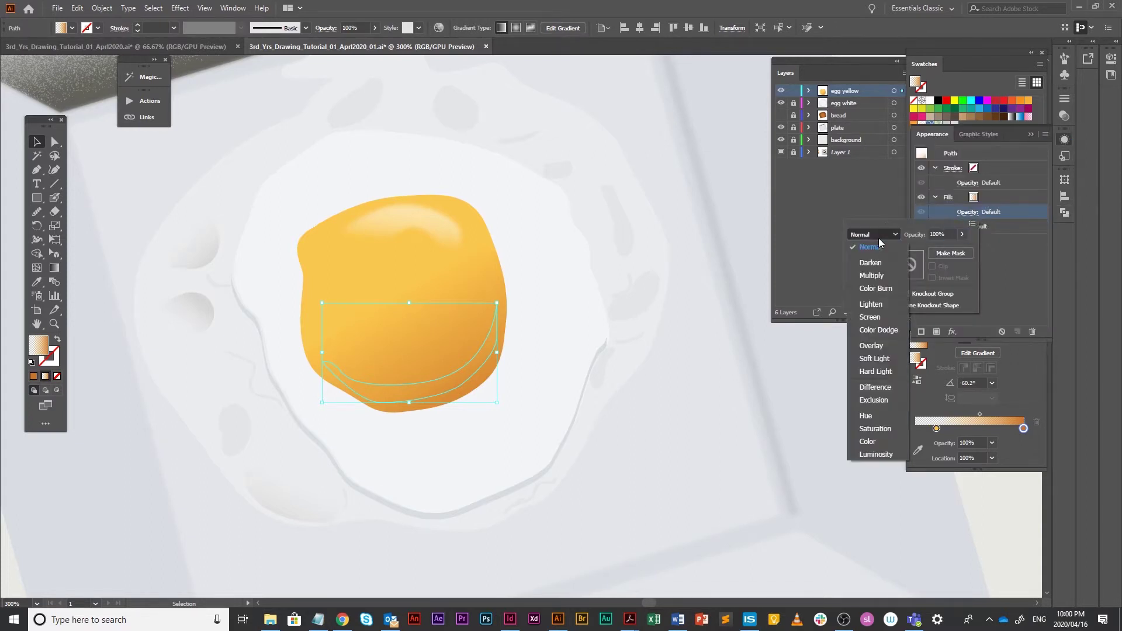
left_click(878, 276)
left_click(701, 302)
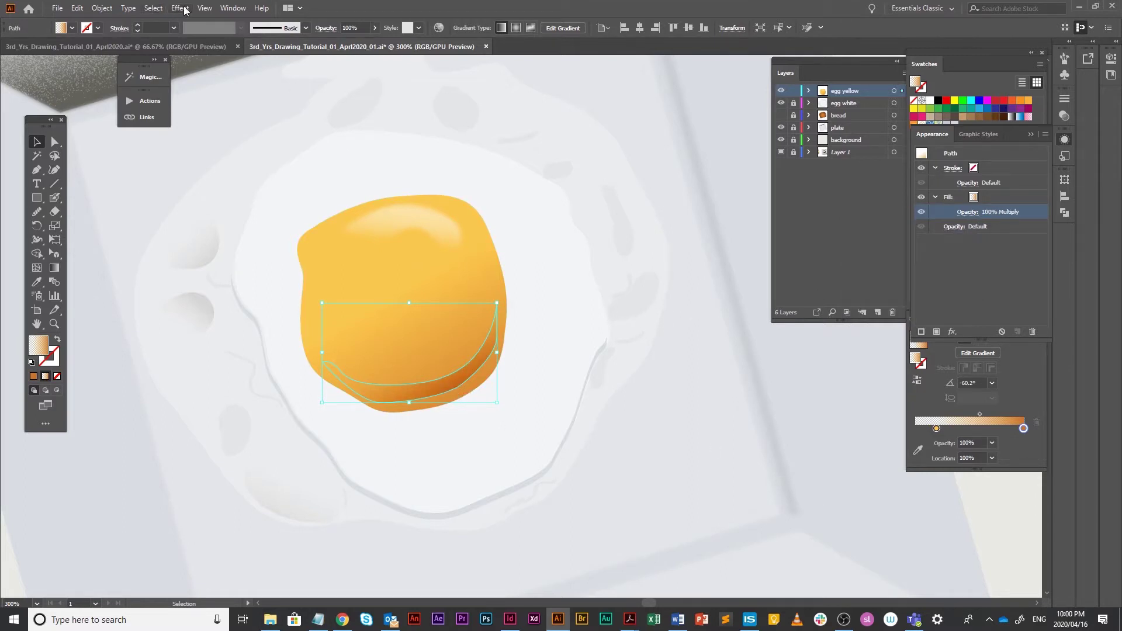
key("ctrl+shift+e")
left_click(535, 518)
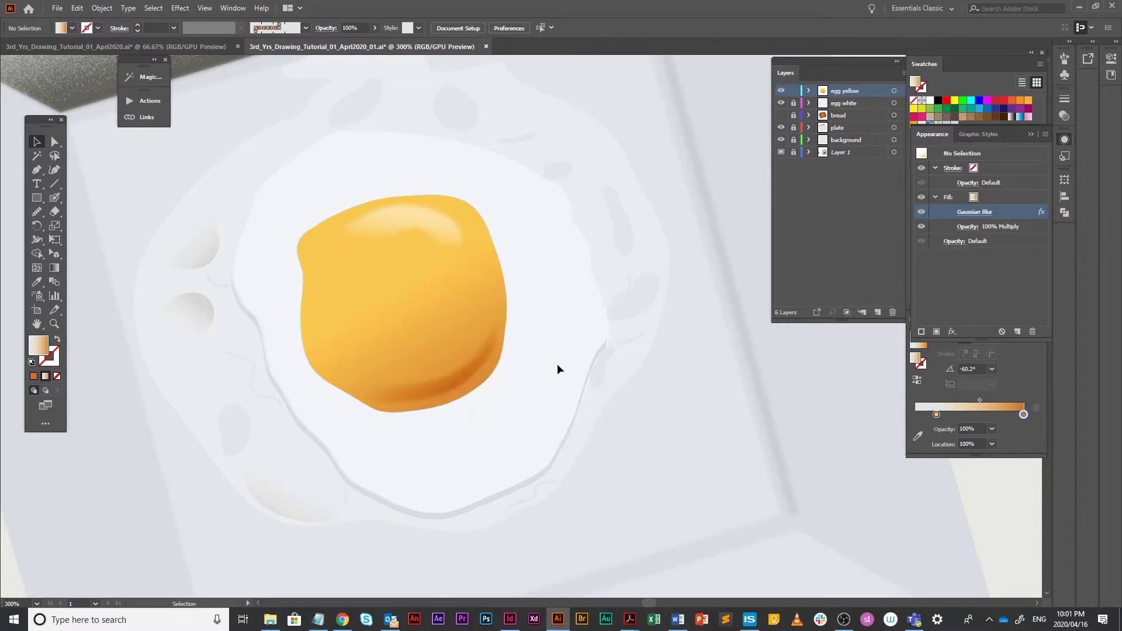
- Compare the shaded yolk with the reference photo by switching between outline and preview display
key("ctrl+y")
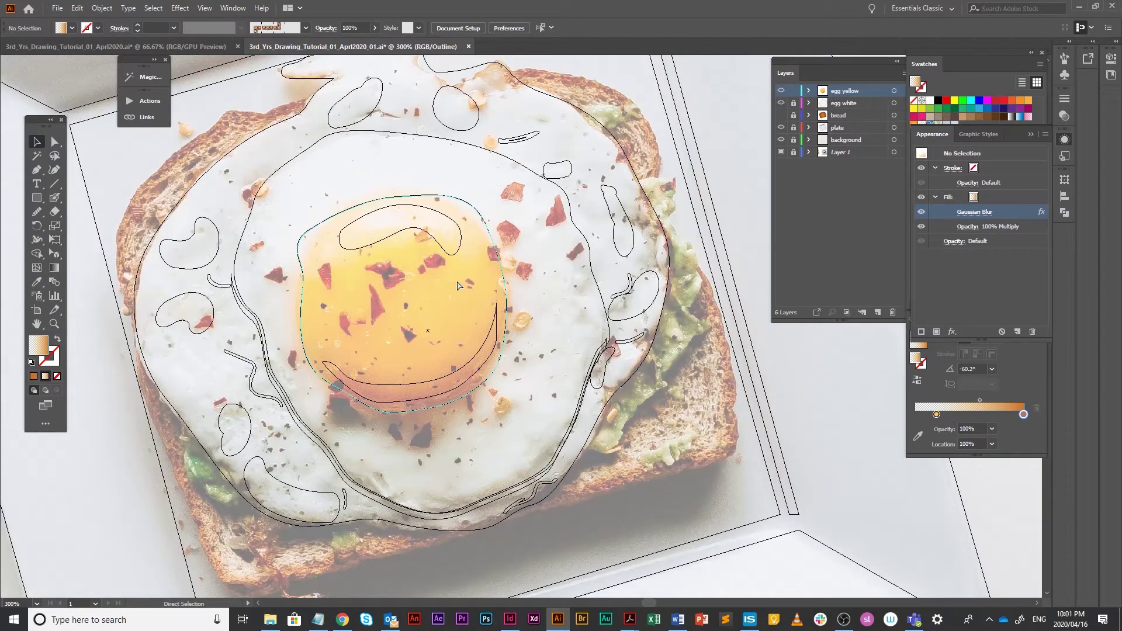
key("ctrl+y")
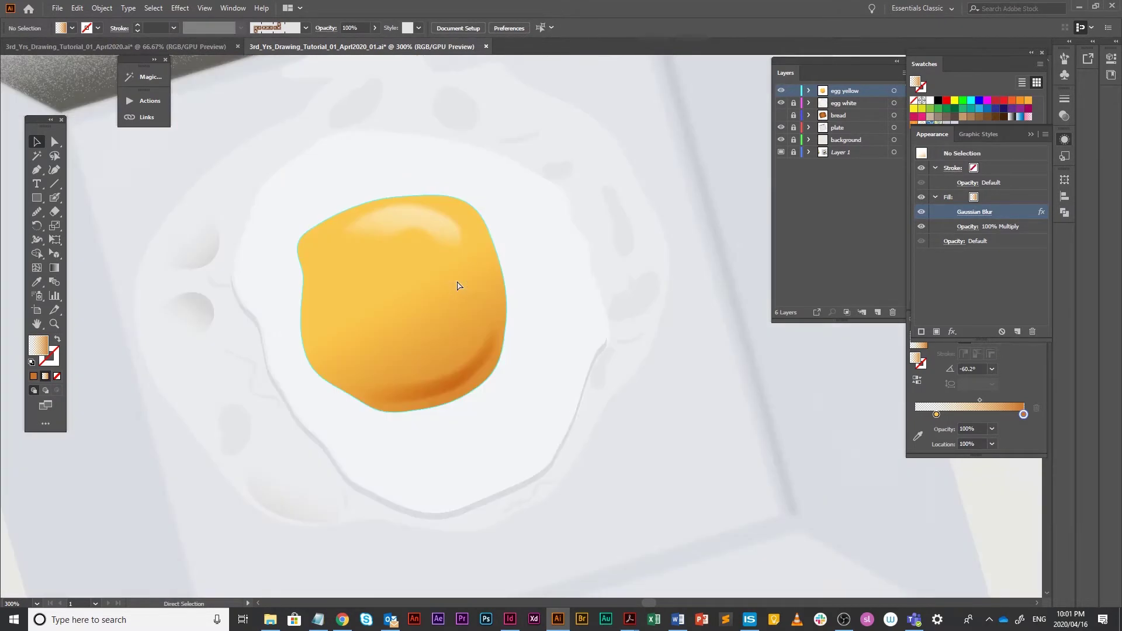
key("ctrl+y")
key("ctrl+y")
key("ctrl+y")
key("ctrl+y")
- Make the bread layer visible again beneath the egg
left_click(780, 115)
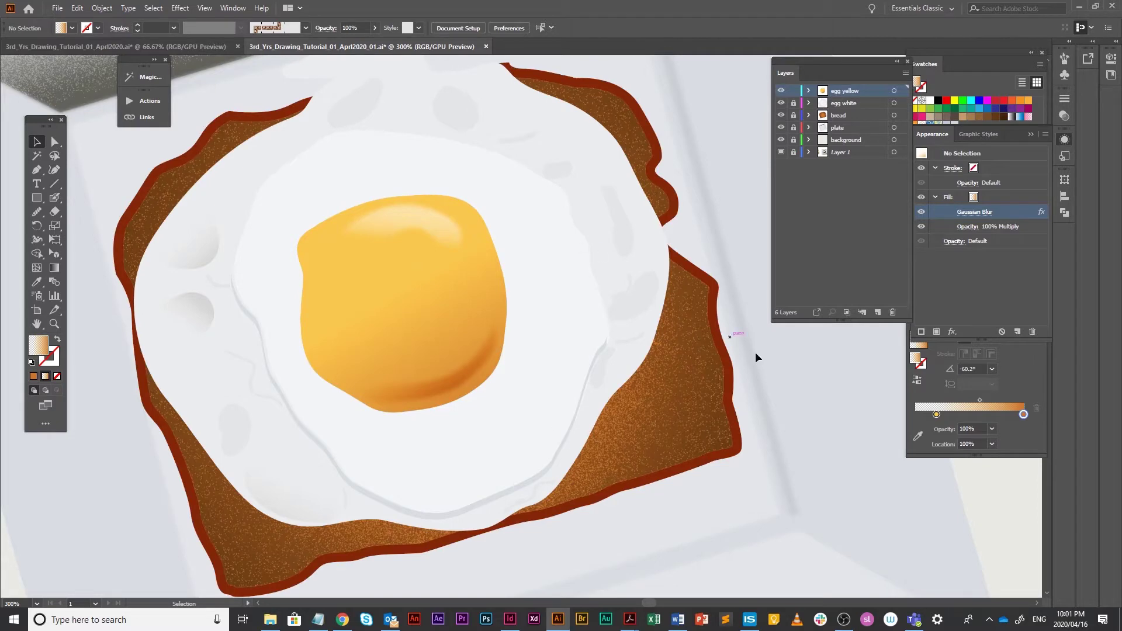
left_click(55, 141)
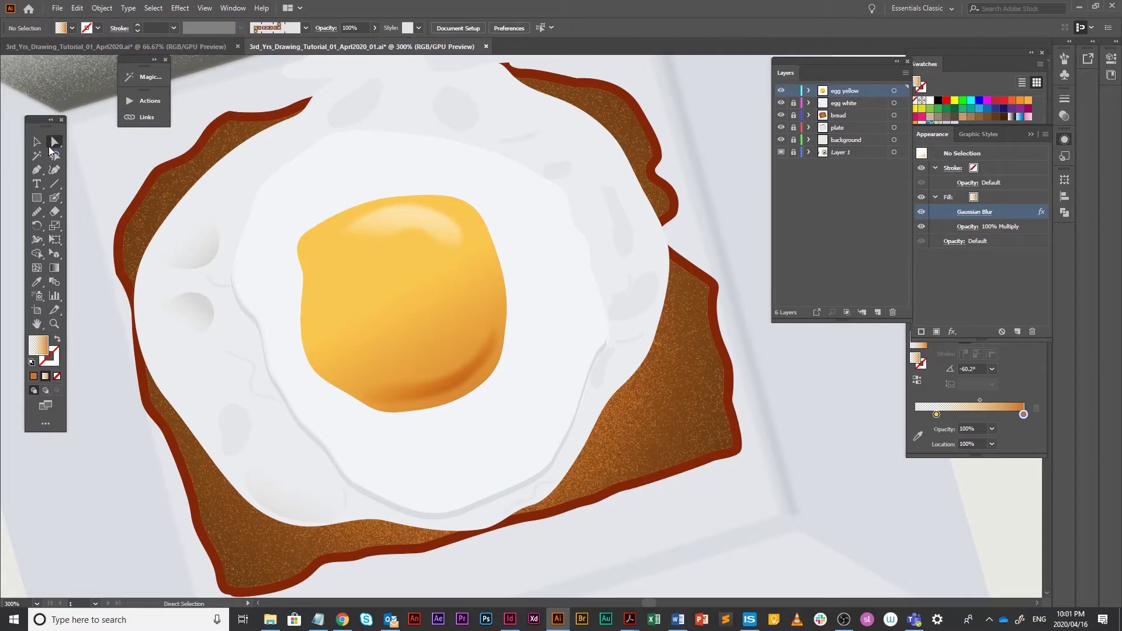
scroll(533, 286, "down", 2)
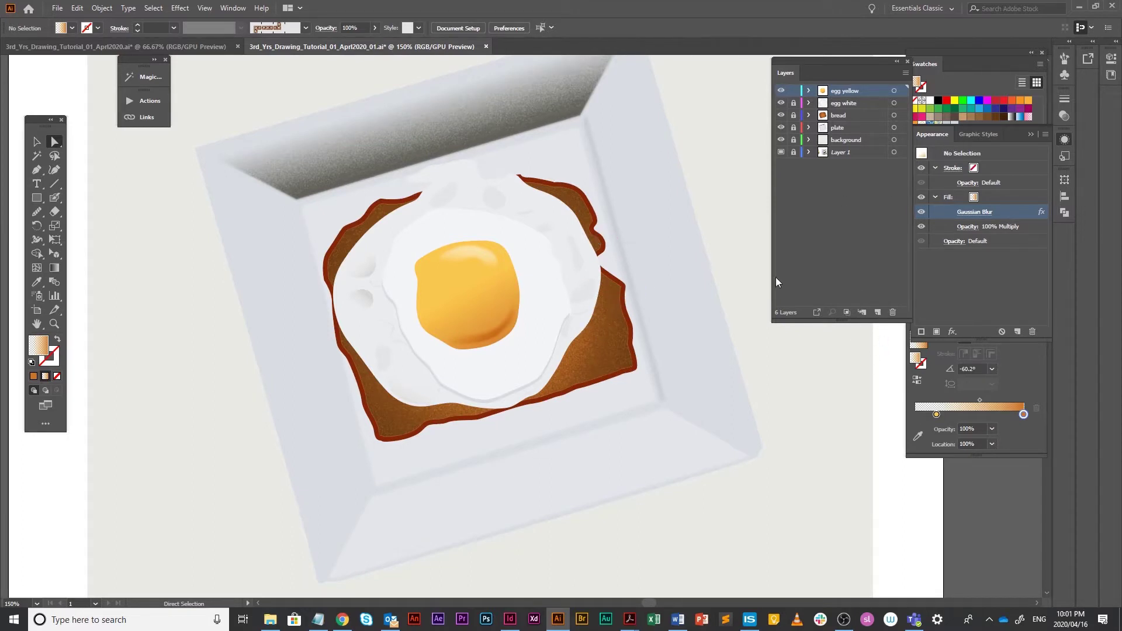
- Add a new layer between the egg white and bread layers and name it "quav"
left_click(878, 312)
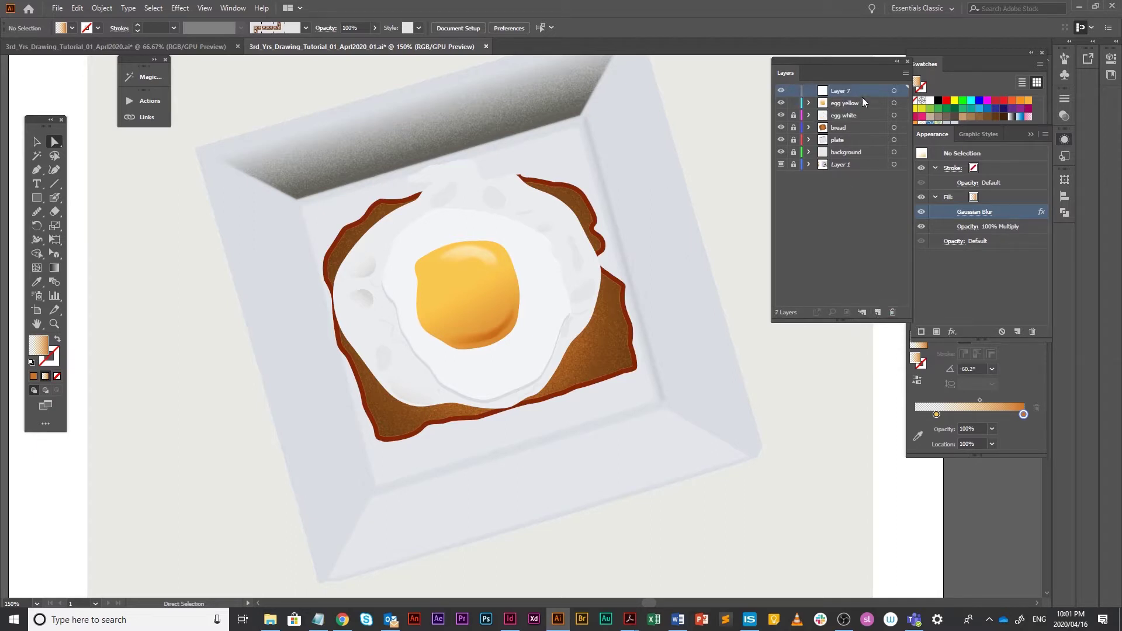
left_click_drag(872, 90, 867, 119)
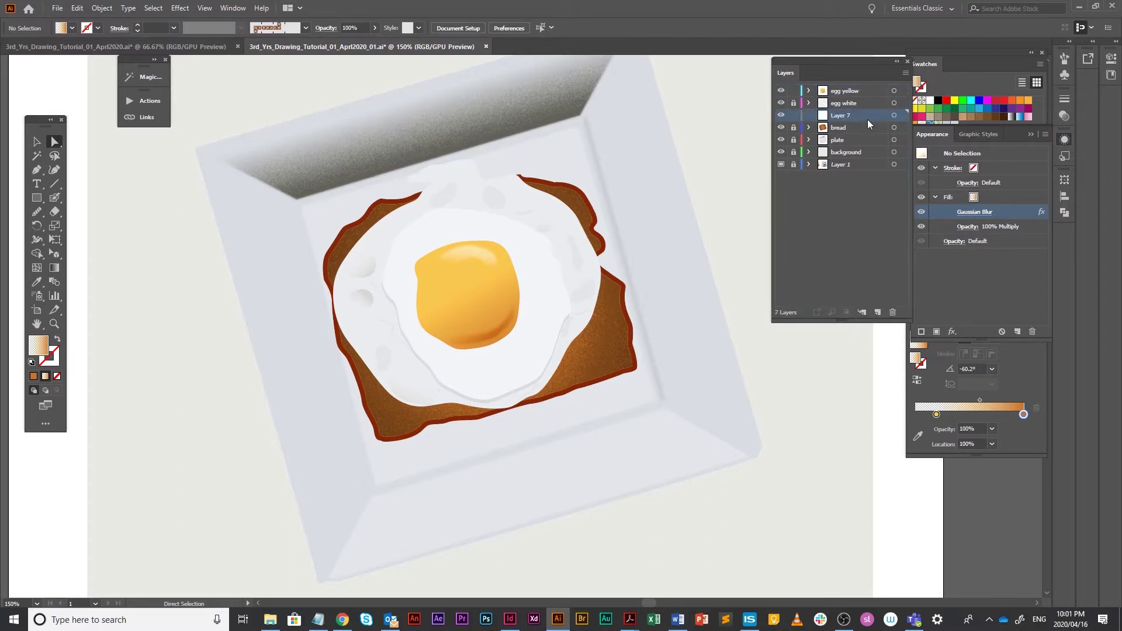
double_click(839, 115)
type("ayer")
double_click(855, 116)
key("BackSpace")
type("quav")
key("Return")
- In outline display, trace the avocado patch at the toast's upper right corner as a closed shape with the Pen tool
scroll(514, 324, "up", 1)
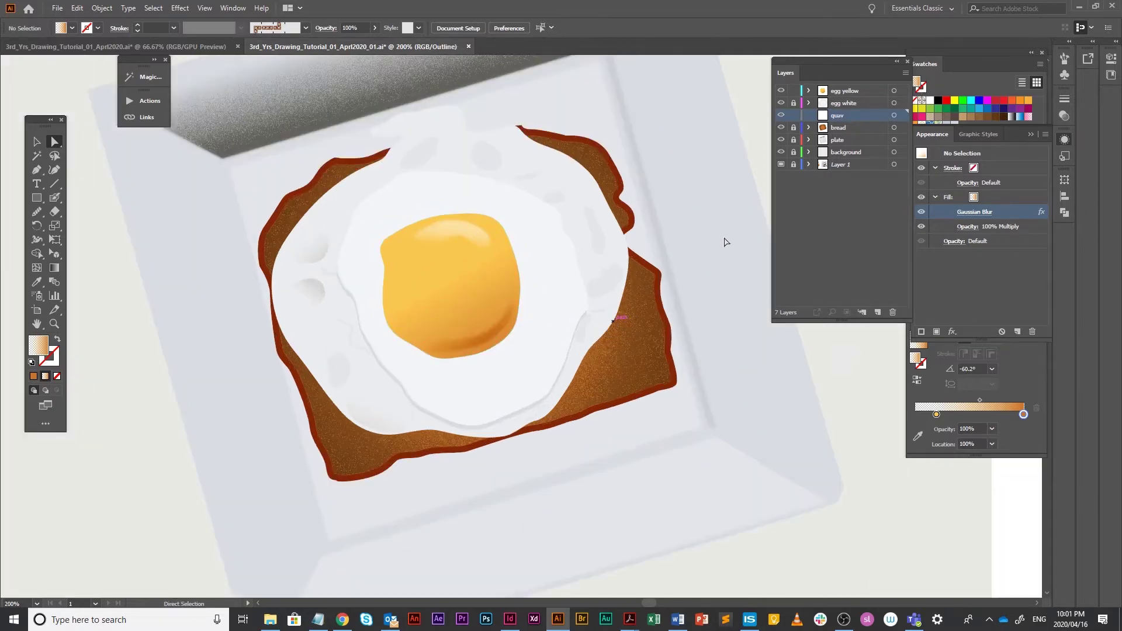
key("ctrl+y")
scroll(649, 246, "up", 1)
left_click_drag(614, 193, 589, 268)
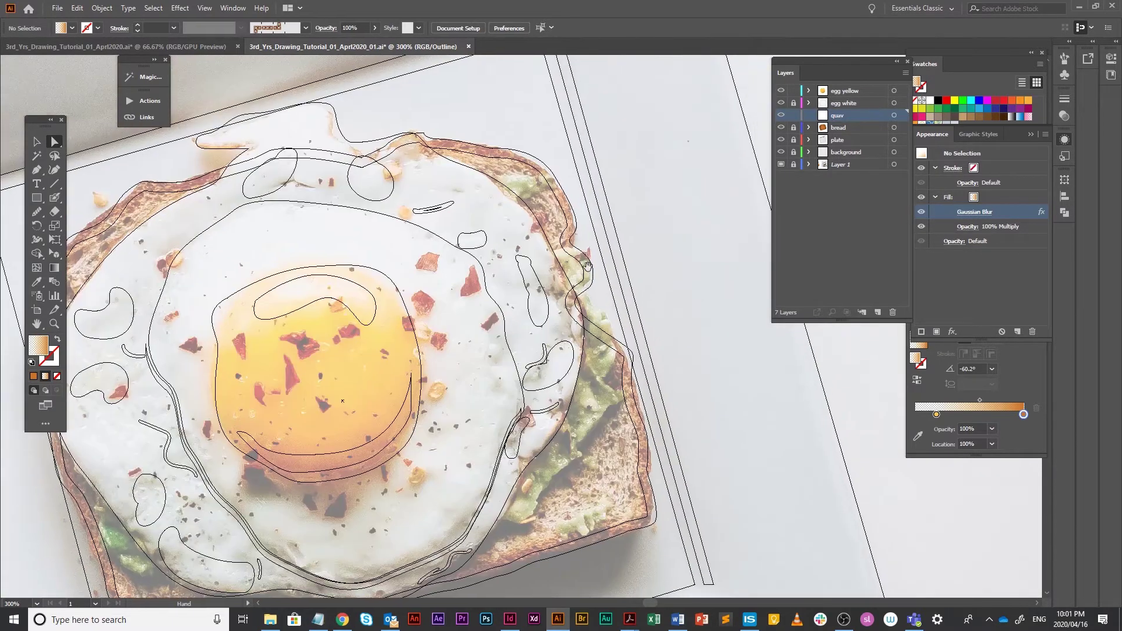
key("p")
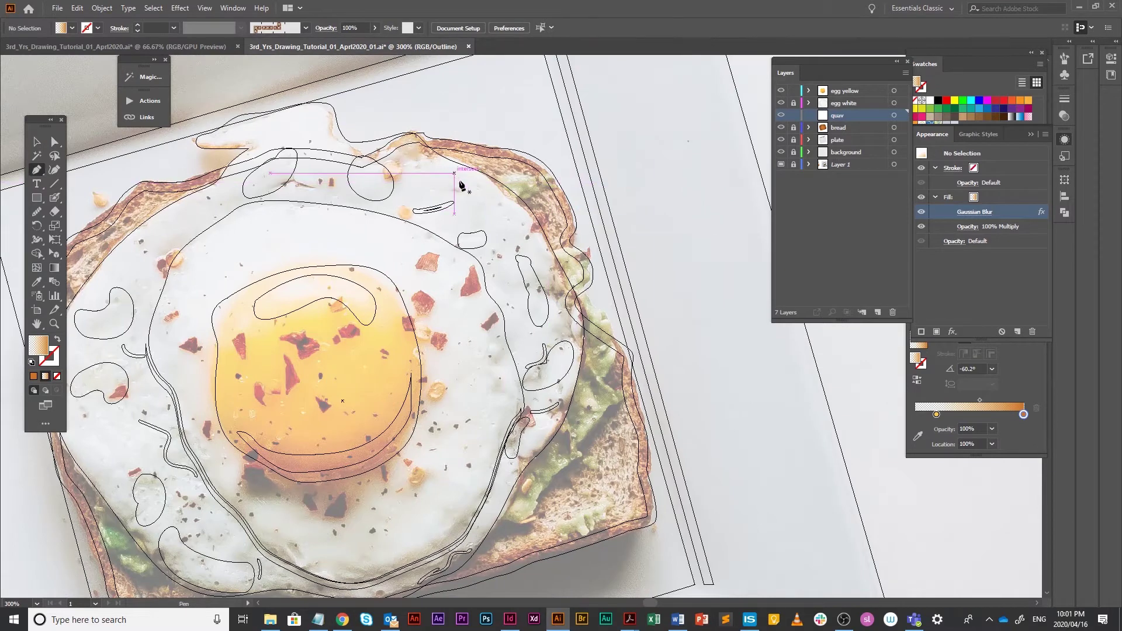
left_click(477, 180)
left_click_drag(511, 177, 489, 200)
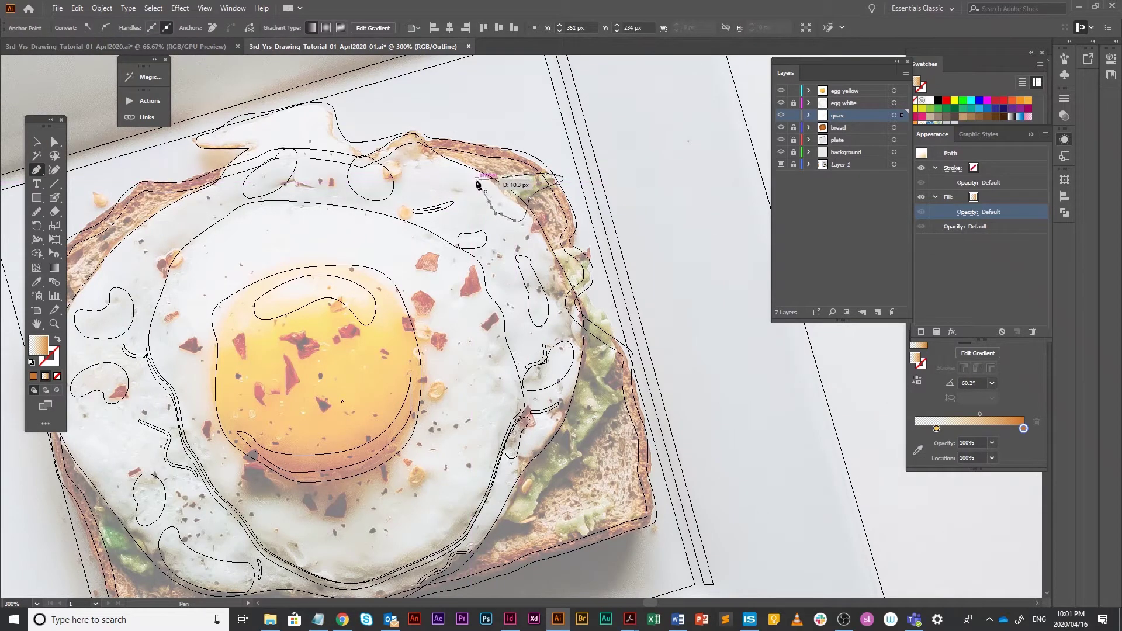
left_click(477, 180)
- Trace a second avocado patch around the notch in the toast's right edge with the Pen tool
left_click_drag(554, 242, 550, 280)
left_click(536, 244)
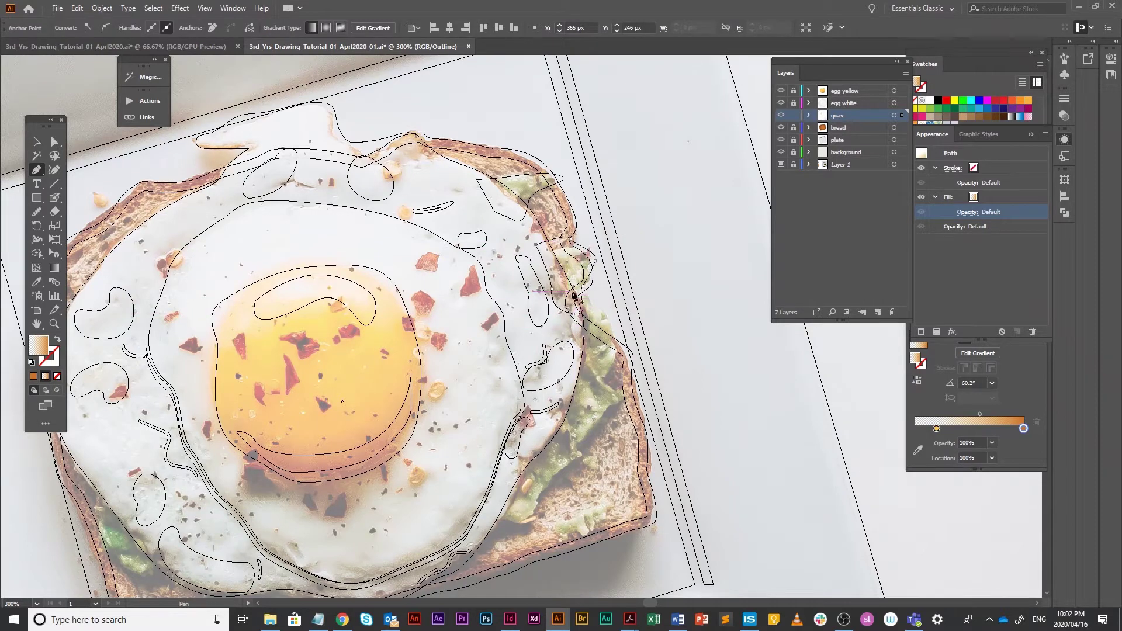
left_click(585, 280, "ctrl")
- Trace the long avocado strip between the egg white and the toast's lower right edge with the Pen tool
left_click(592, 296)
left_click_drag(604, 315, 608, 321)
left_click_drag(620, 336, 502, 523)
left_click_drag(499, 520, 526, 447)
left_click_drag(546, 401, 553, 365)
left_click_drag(566, 321, 593, 295)
left_click_drag(545, 381, 849, 289)
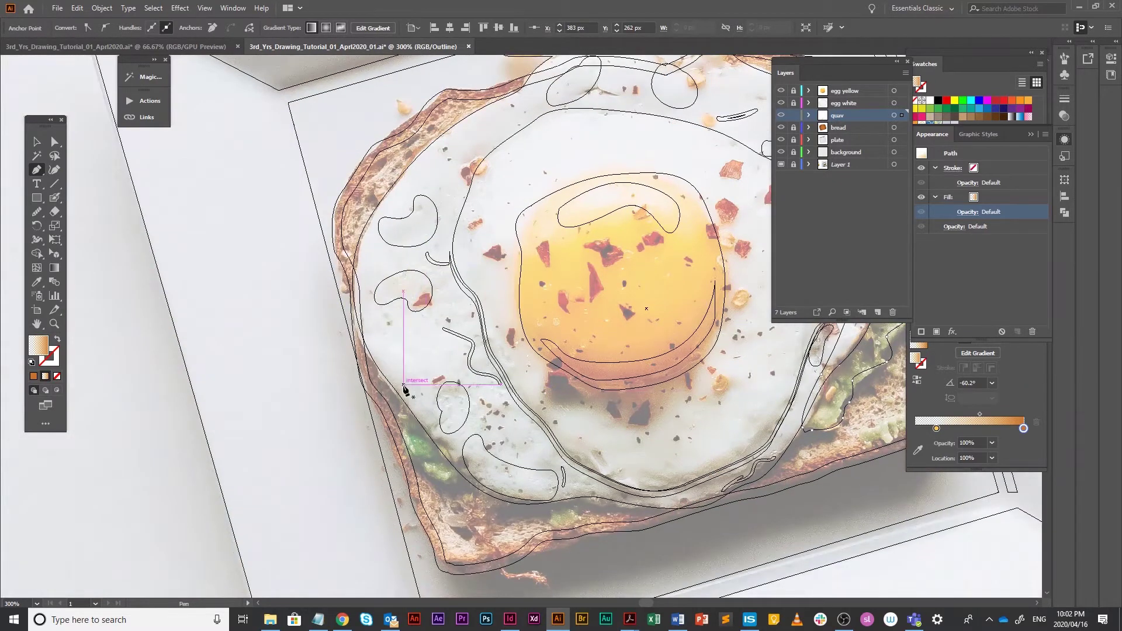
- Trace the avocado patch at the toast's lower left edge and the small one at its bottom edge with the Pen tool
left_click_drag(403, 390, 408, 423)
left_click_drag(405, 464, 463, 486)
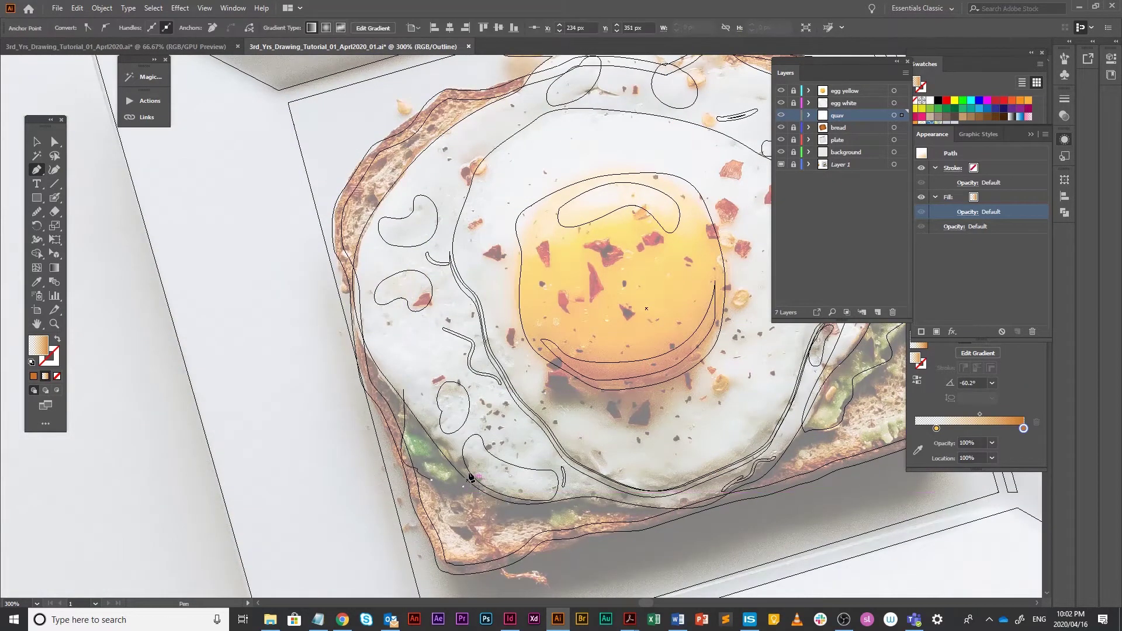
left_click(403, 390)
left_click(544, 507)
left_click_drag(586, 526, 561, 497)
left_click(546, 506)
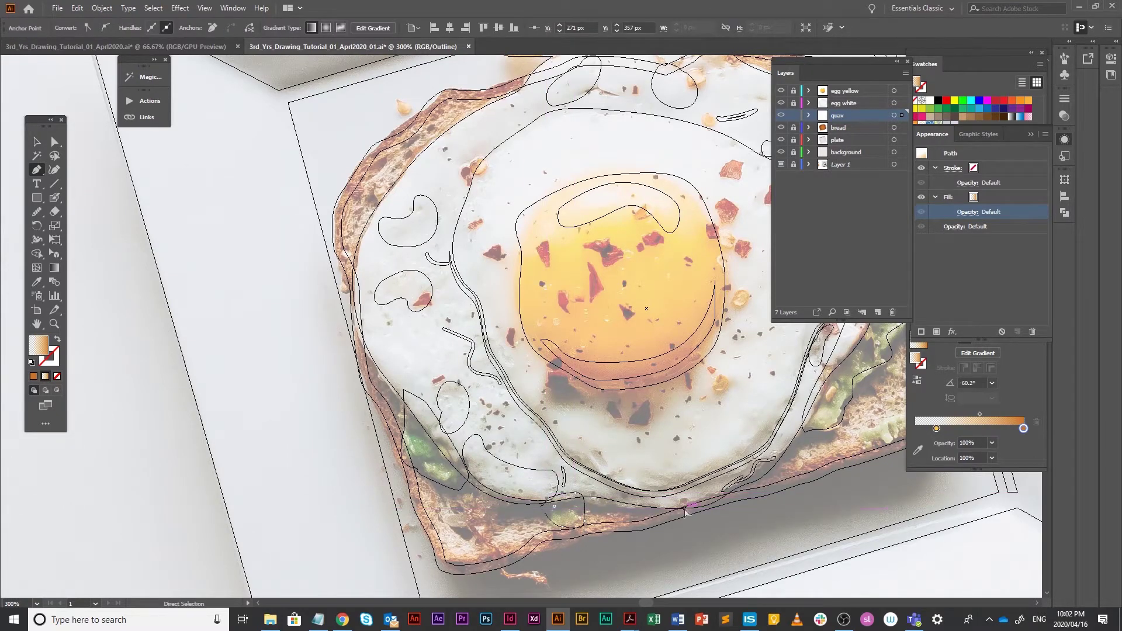
- Return to full-colour preview and fill all avocado shapes on the "quav" layer with the dark olive green swatch
key("ctrl+y")
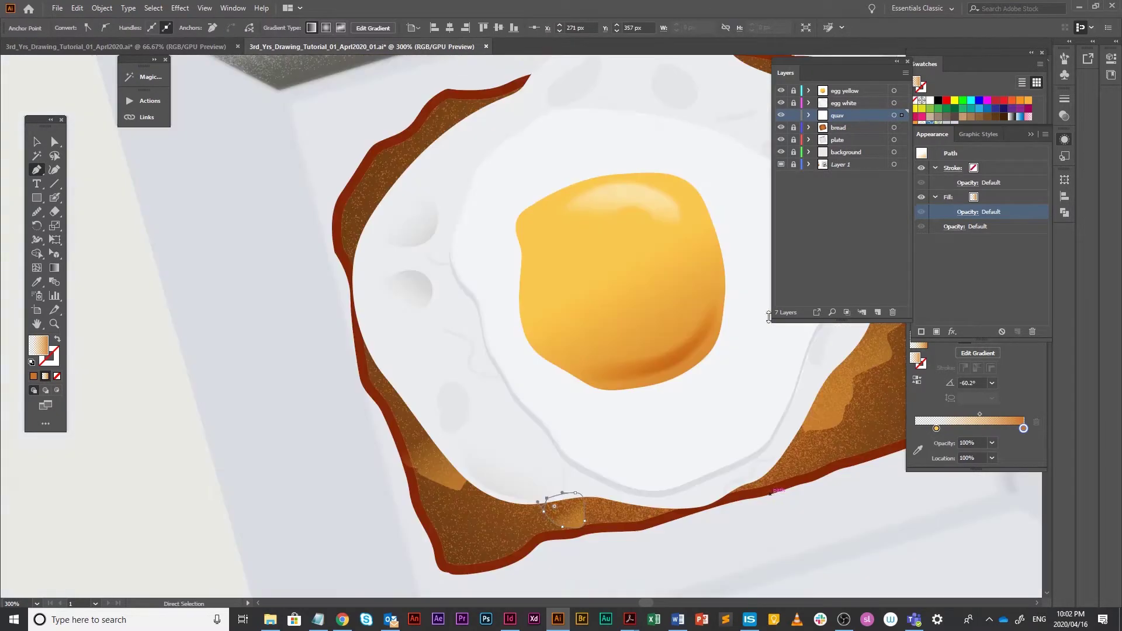
left_click(38, 142)
left_click(902, 115)
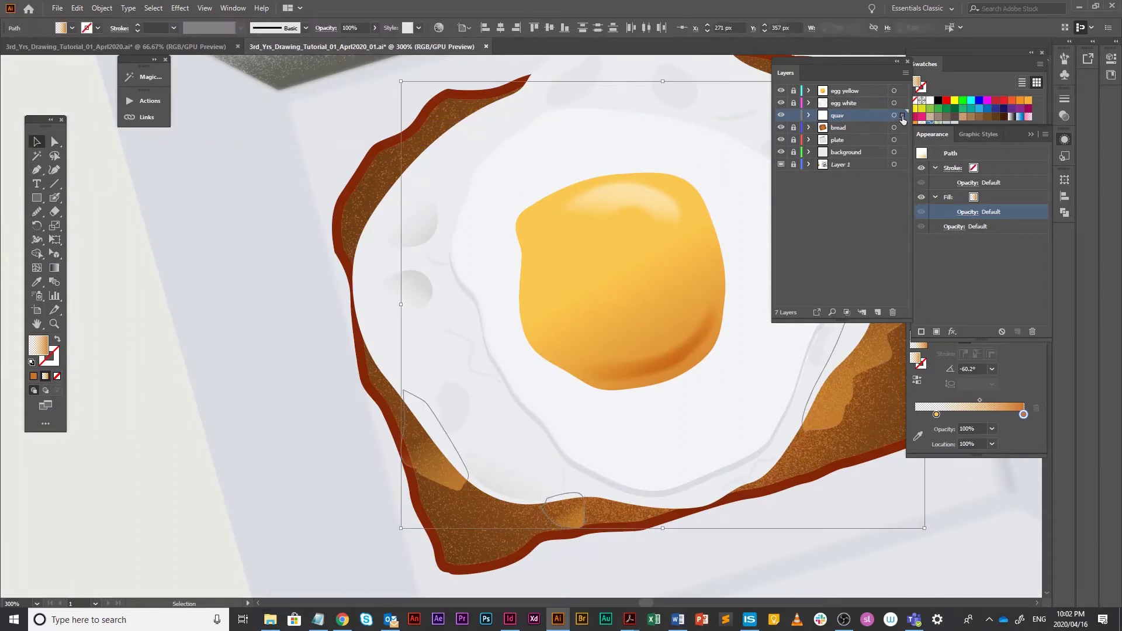
left_click_drag(627, 319, 491, 326)
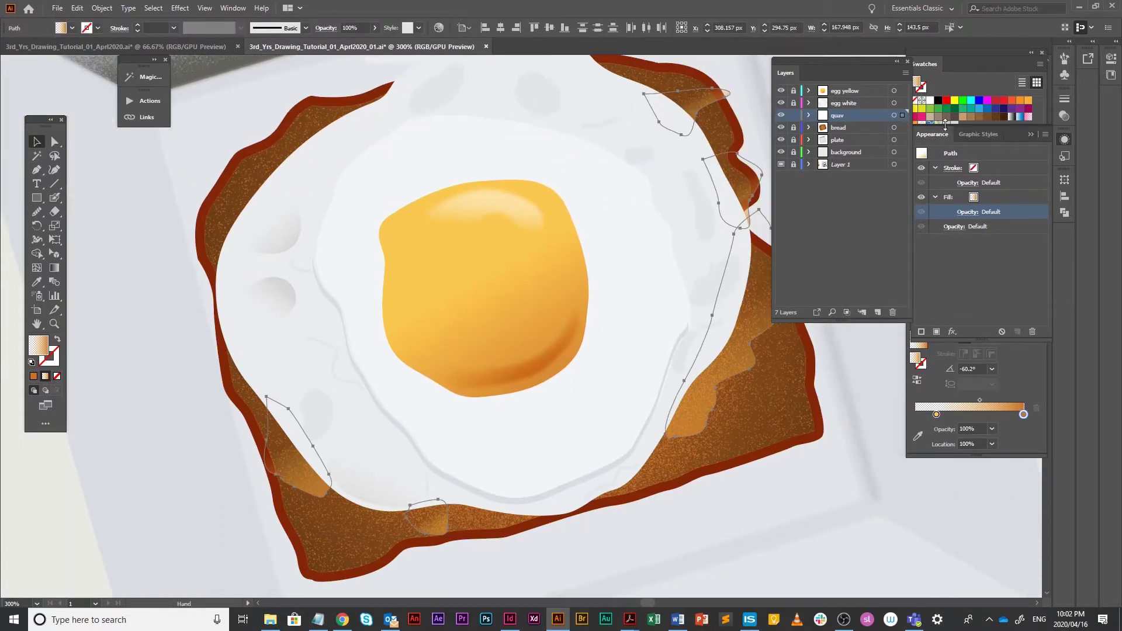
left_click(983, 86)
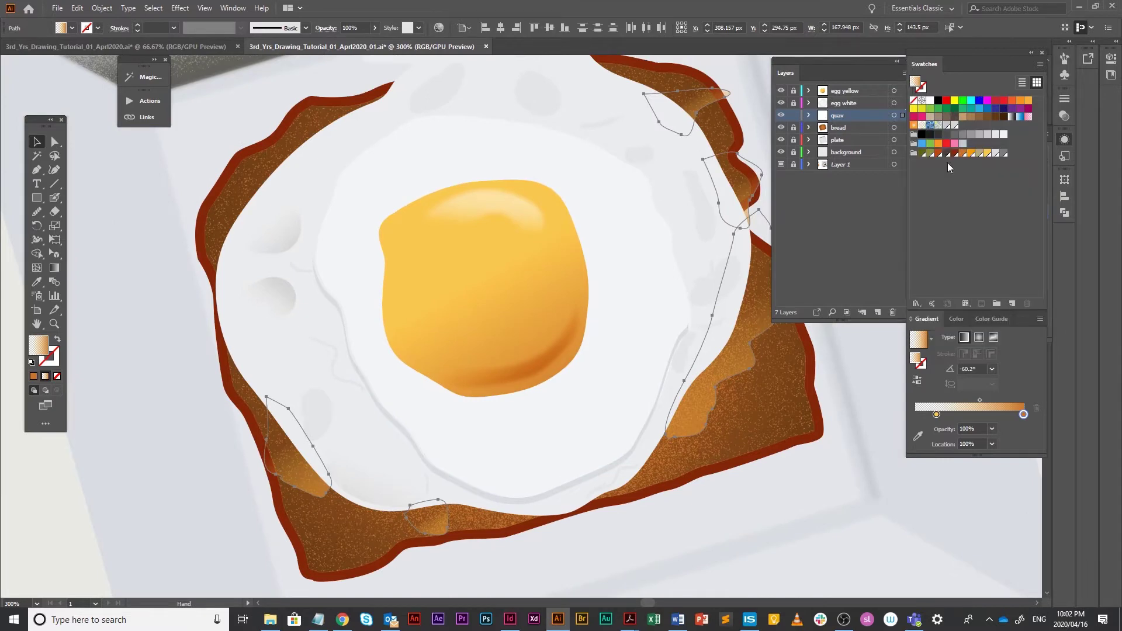
left_click(921, 153)
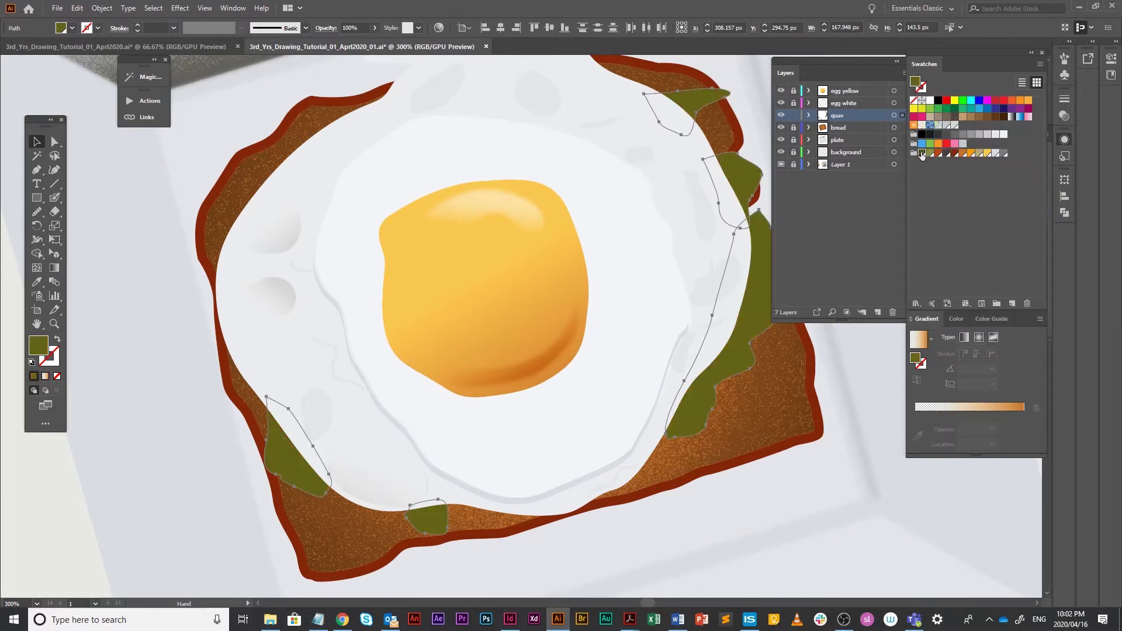
left_click_drag(633, 250, 538, 293)
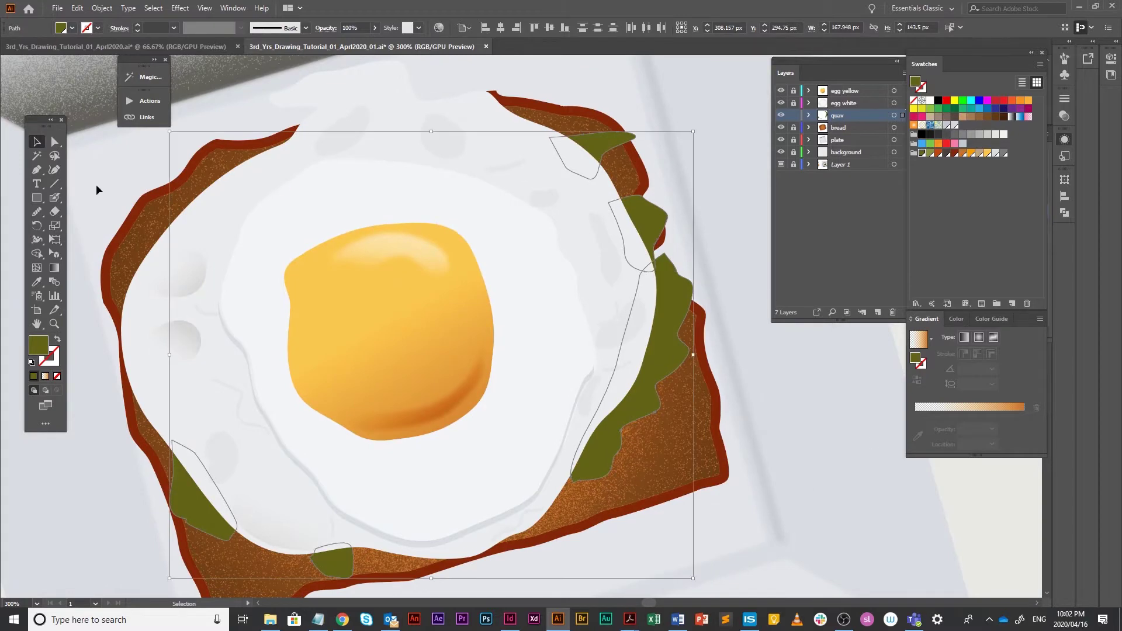
left_click(737, 539)
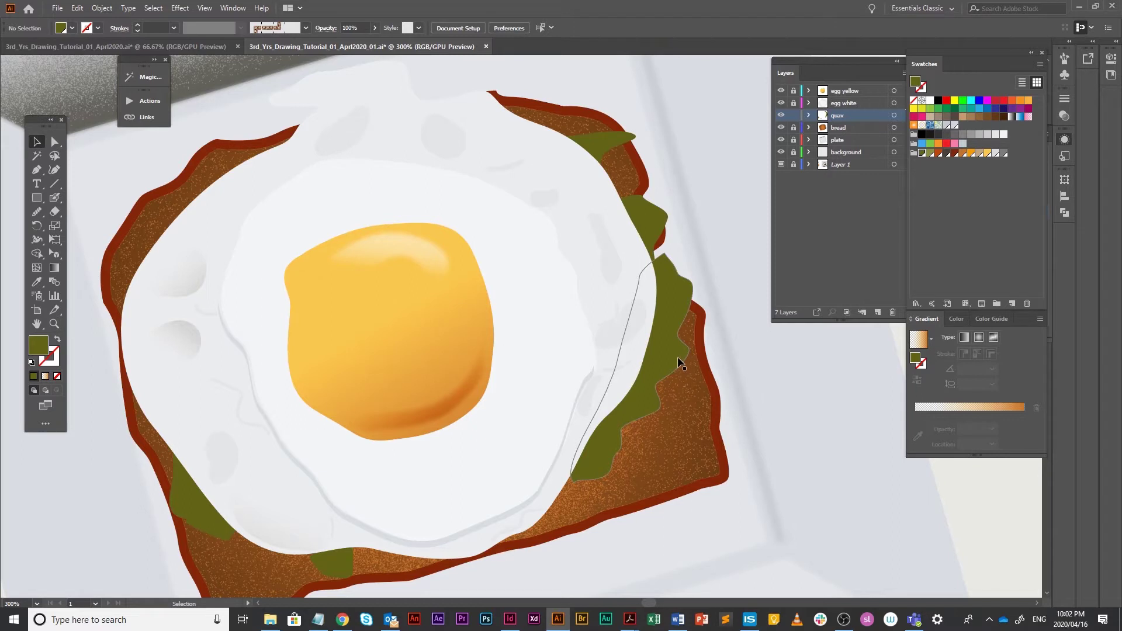
- Duplicate the long avocado strip slightly toward the lower right, and paste a copy of the original in place in front
left_click_drag(677, 357, 681, 360)
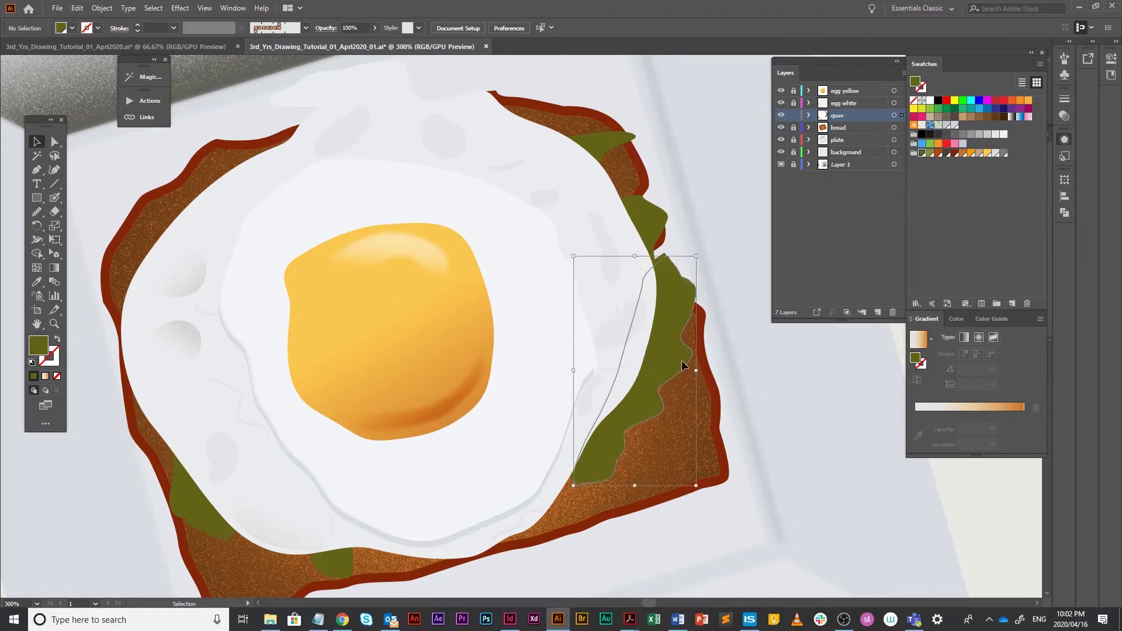
left_click(658, 257)
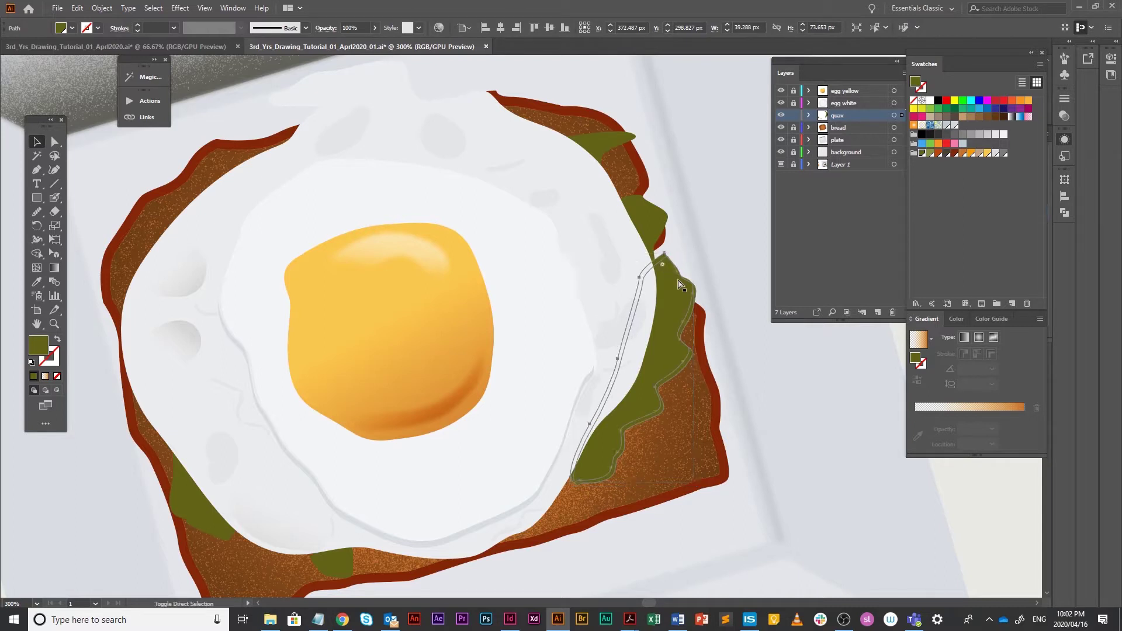
key("ctrl+c")
key("ctrl+f")
left_click(724, 369)
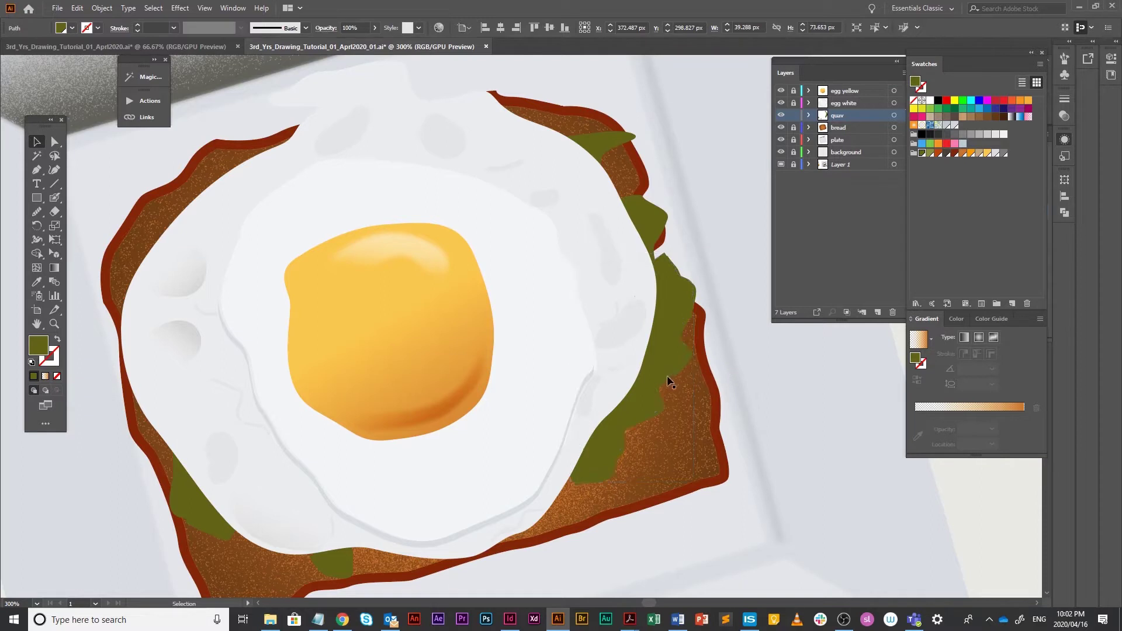
- Subtract the front strip from its offset copy with Minus Front, leaving a thin sliver along the strip's outer edge
left_click(671, 373)
left_click(686, 364, "shift")
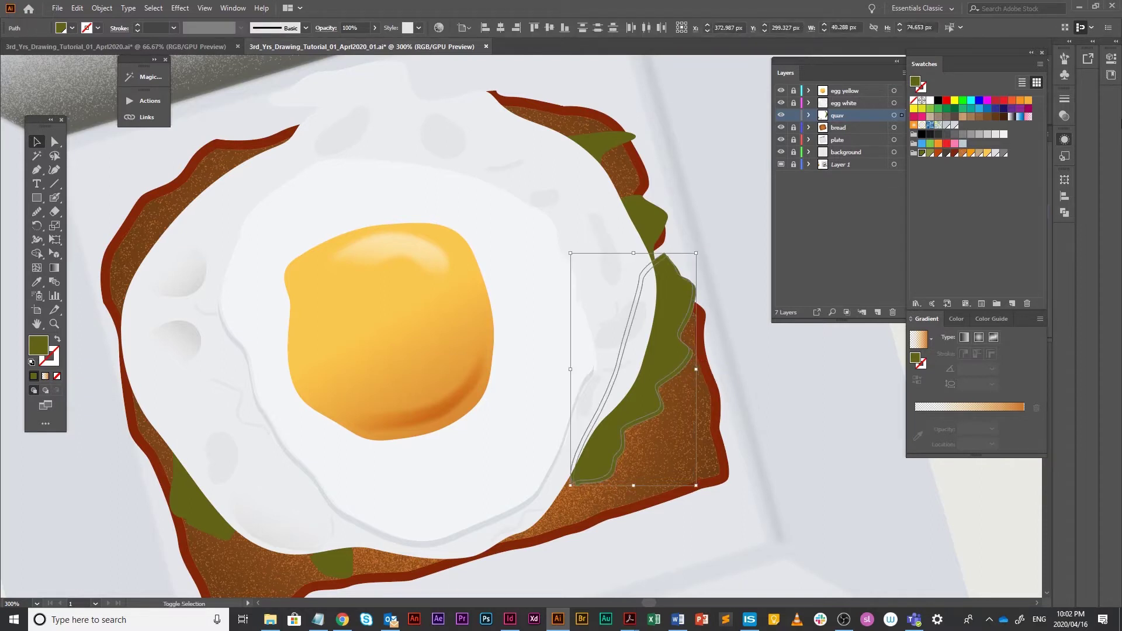
left_click(1064, 212)
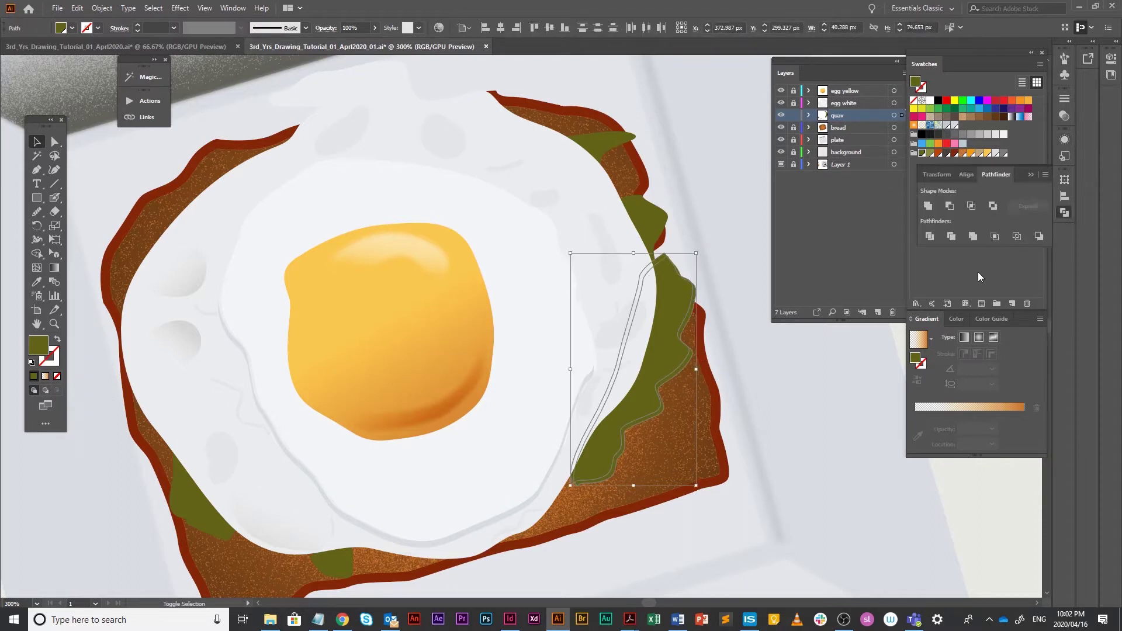
left_click(948, 206)
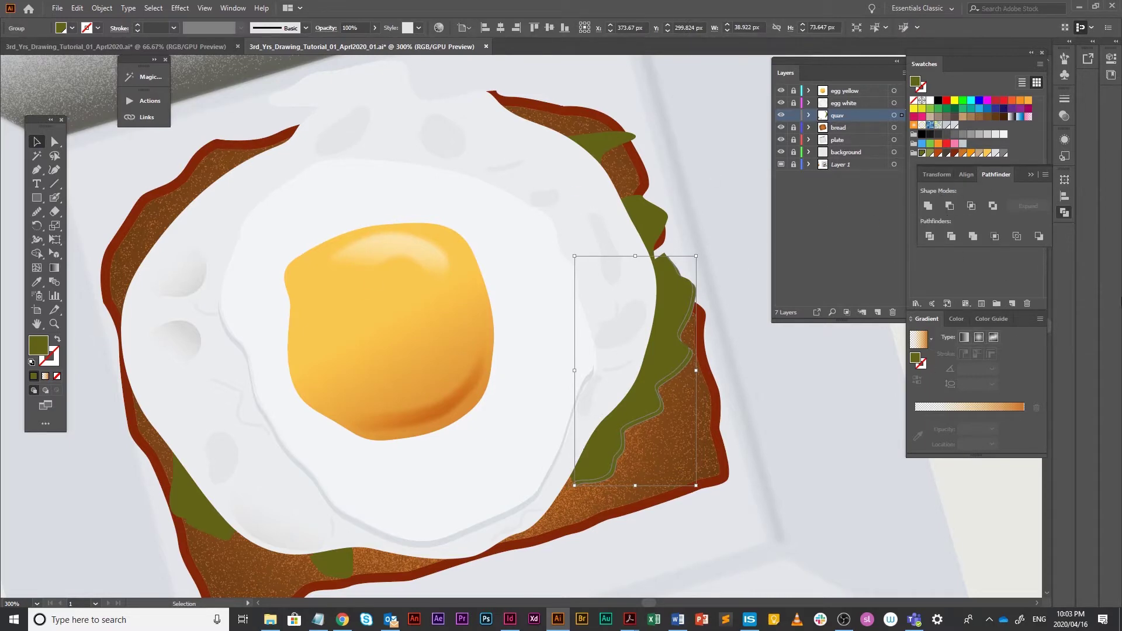
- Turn the sliver into a shadow by setting its blend mode to Multiply and its opacity to 30%
left_click(1065, 141)
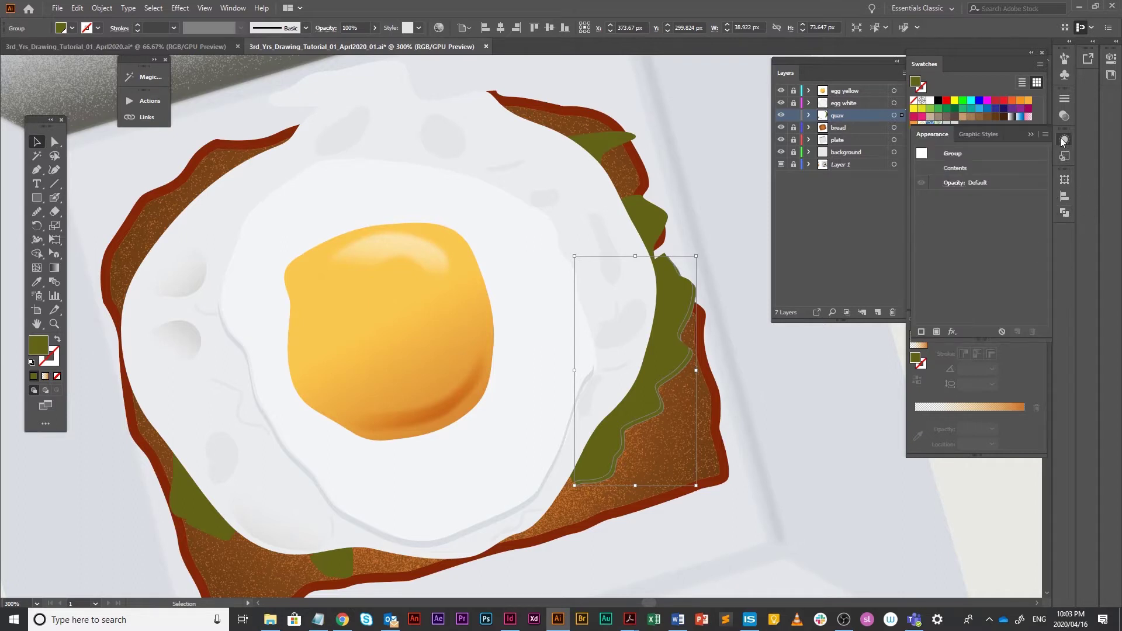
left_click(1064, 115)
left_click(945, 112)
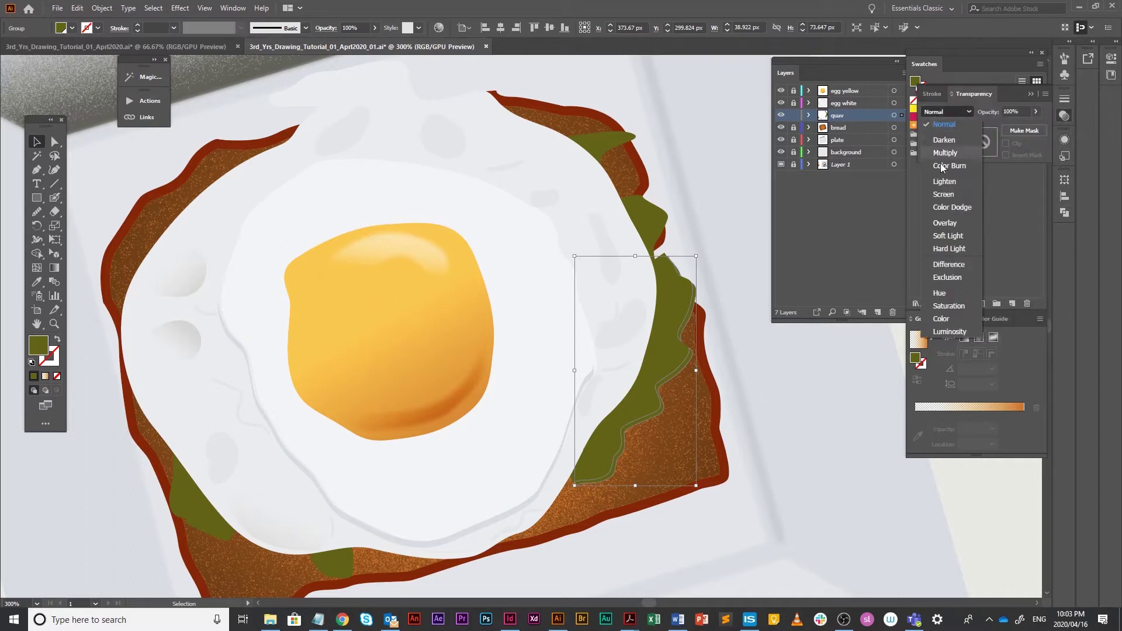
left_click(944, 152)
left_click(1019, 112)
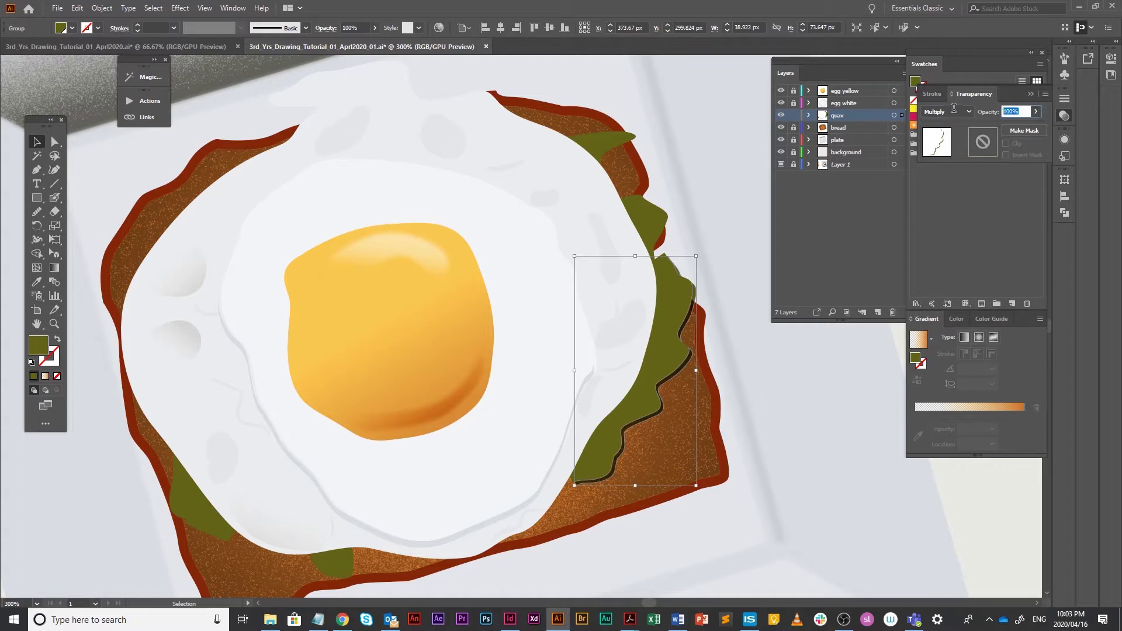
type("30")
key("Return")
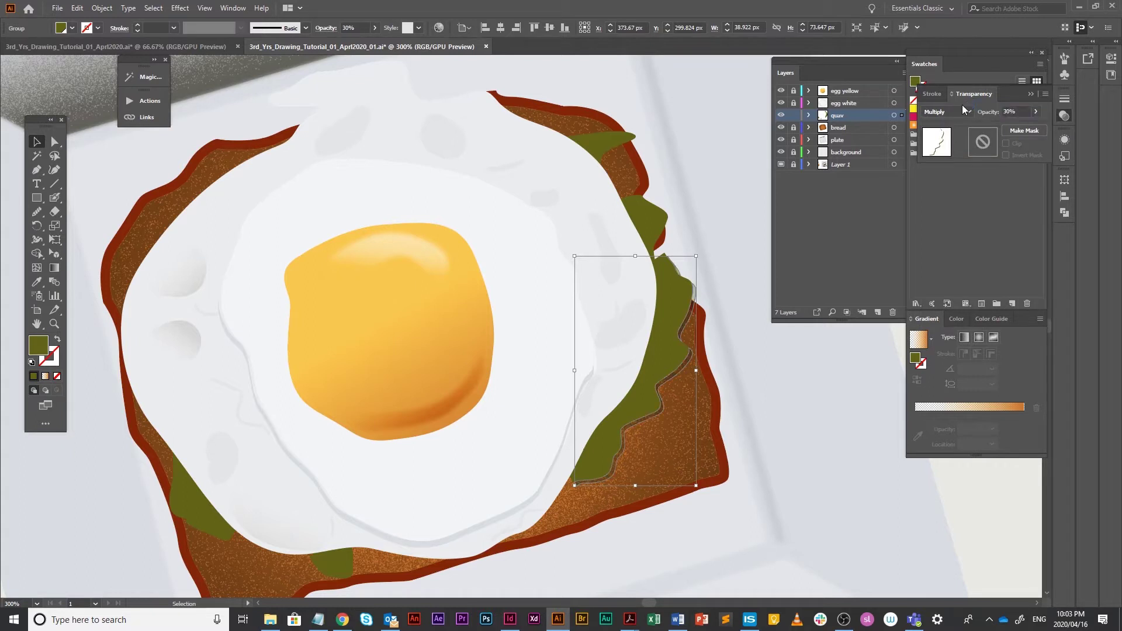
left_click(734, 499)
key("space")
left_click_drag(651, 474, 666, 424)
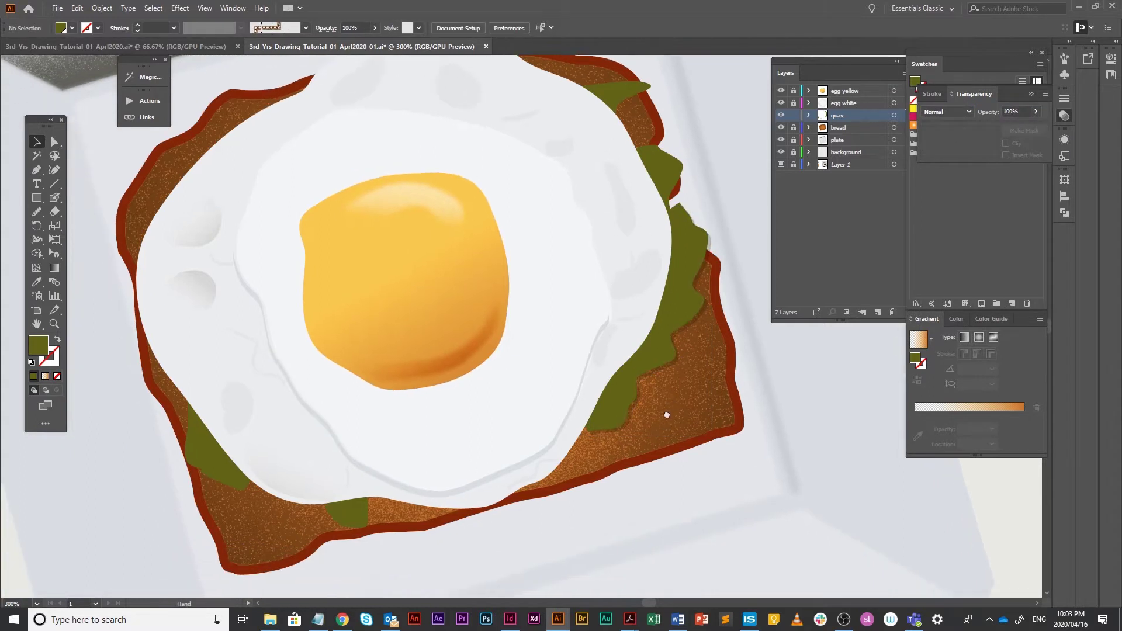
left_click(661, 369)
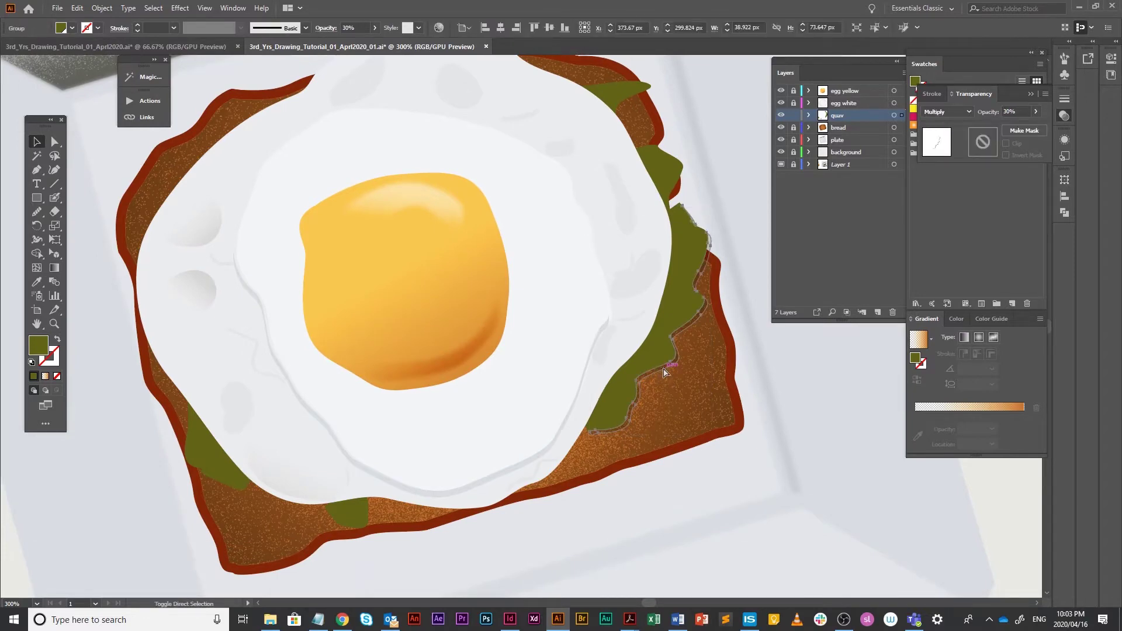
left_click(709, 482)
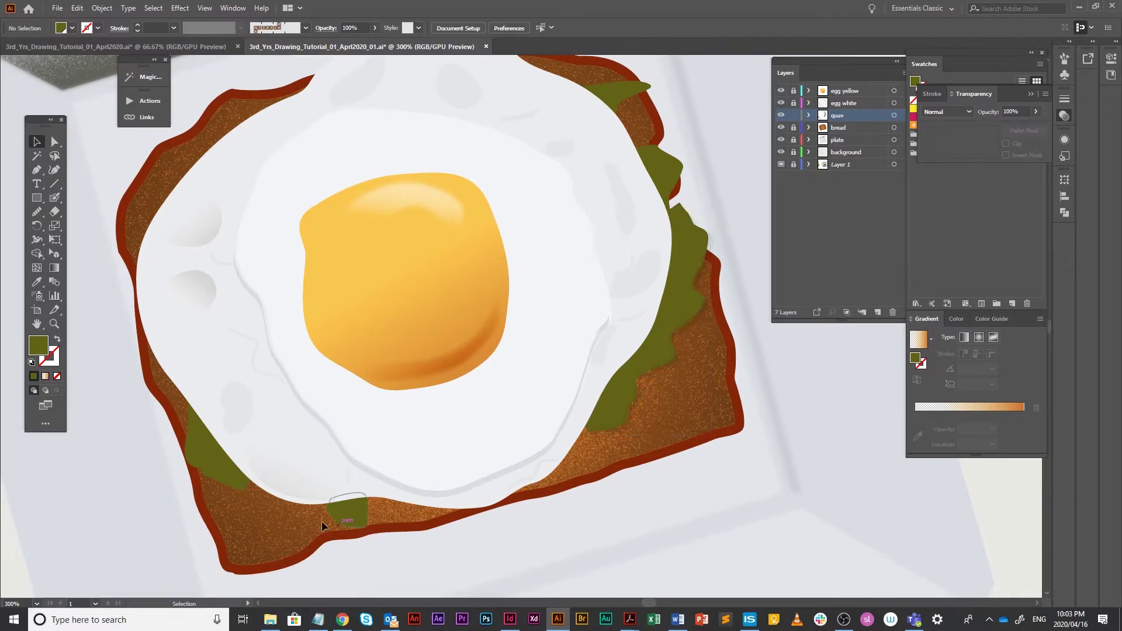
- Duplicate the small avocado patch at the toast's bottom edge, offsetting the copy slightly toward the lower left
left_click(344, 516)
left_click(210, 456, "shift")
left_click(422, 539)
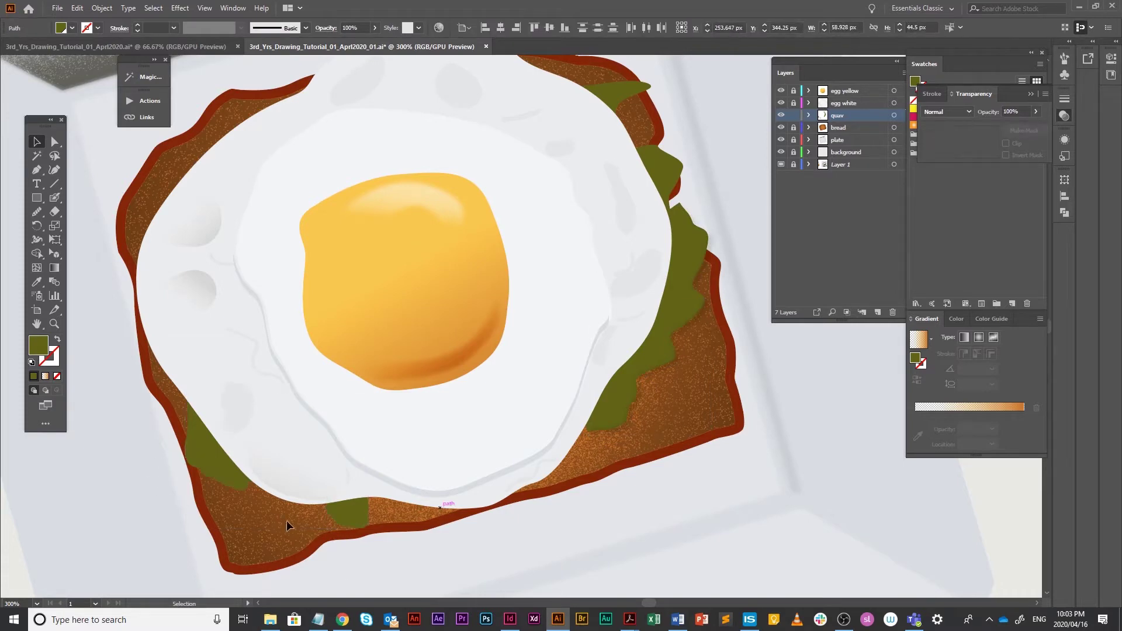
left_click_drag(357, 519, 414, 410)
scroll(344, 507, "up", 4)
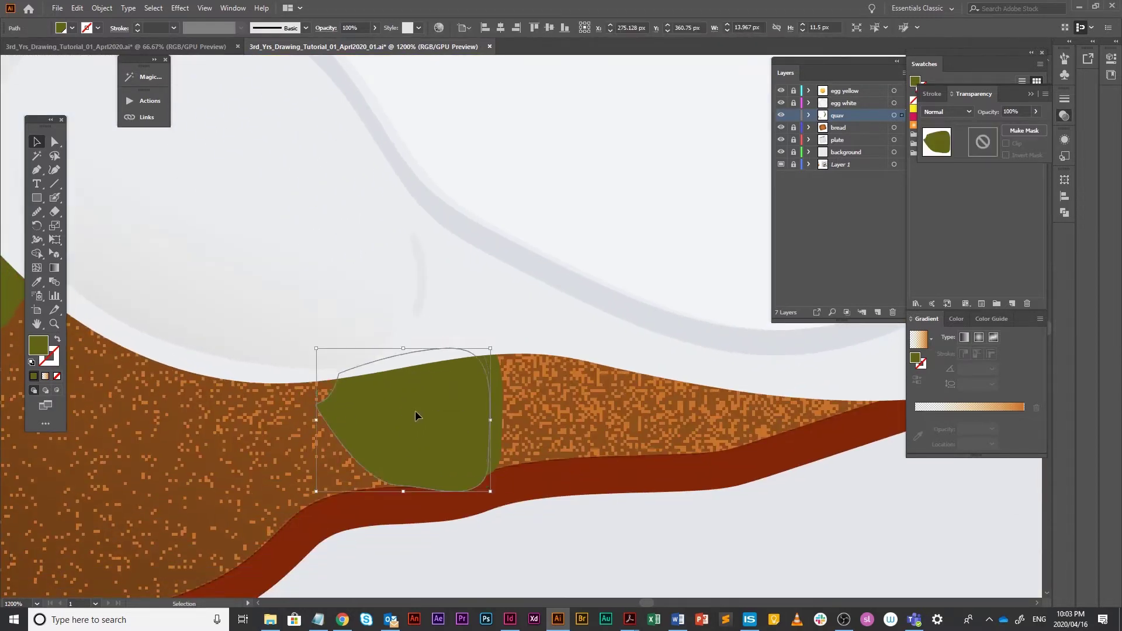
- Turn off Snap to Pixel and switch the artwork to outline display
left_click(233, 8)
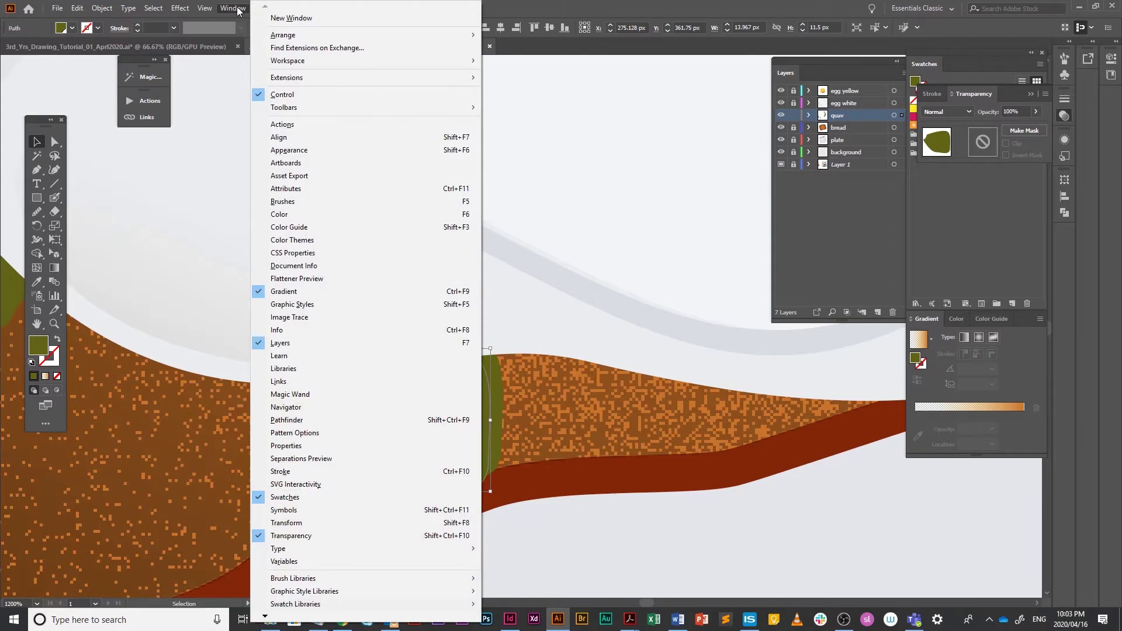
mouse_move(212, 10)
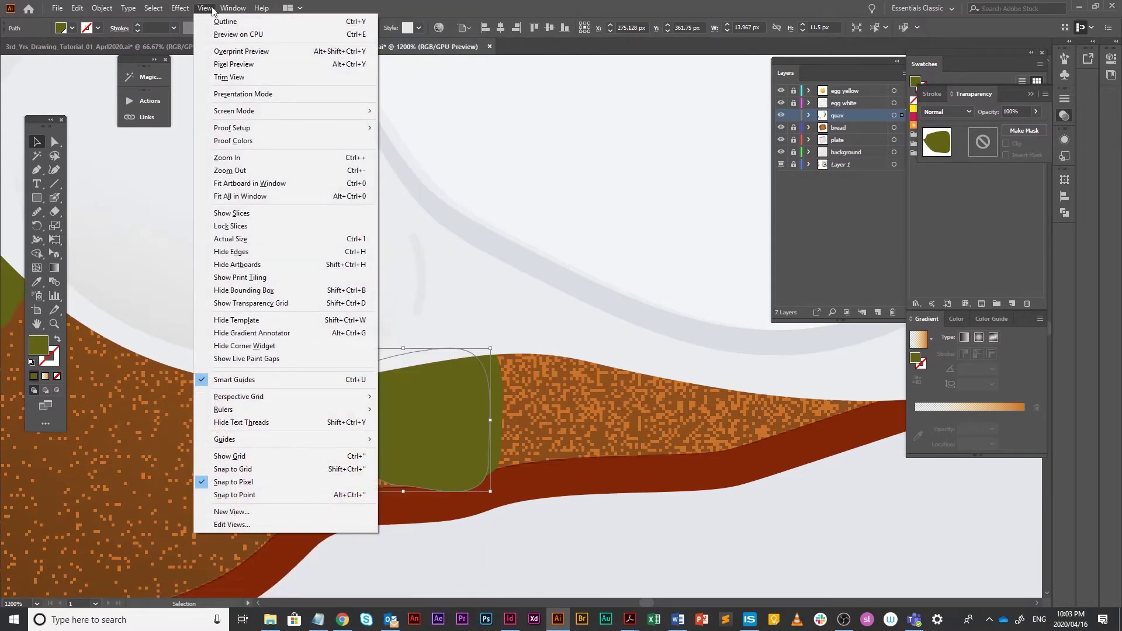
left_click(234, 481)
left_click(528, 407)
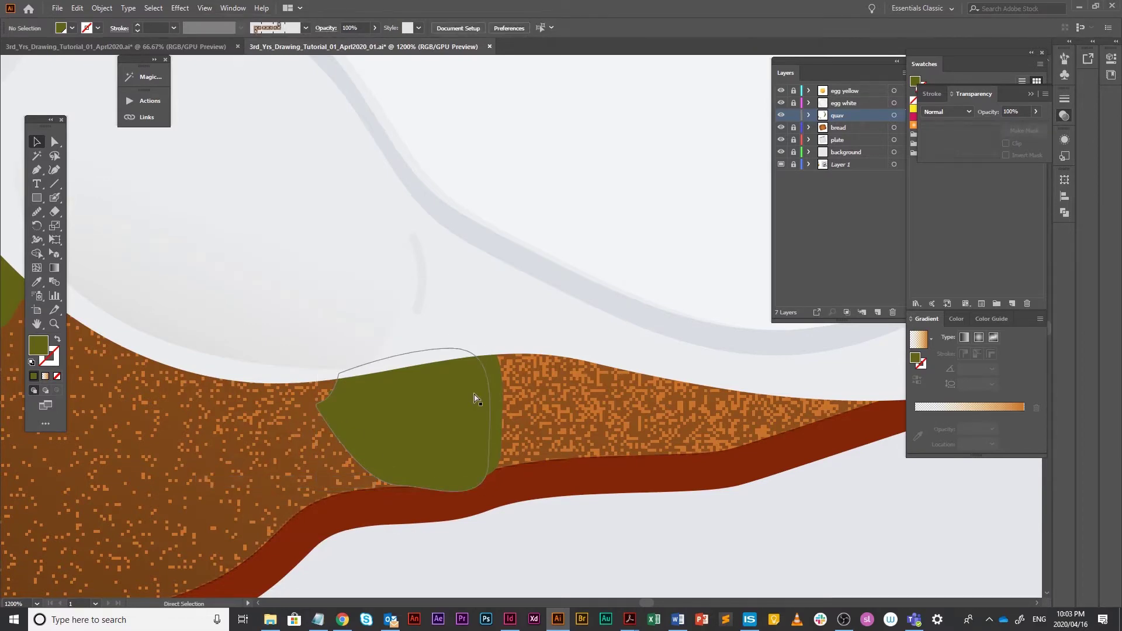
key("ctrl+y")
left_click(492, 455)
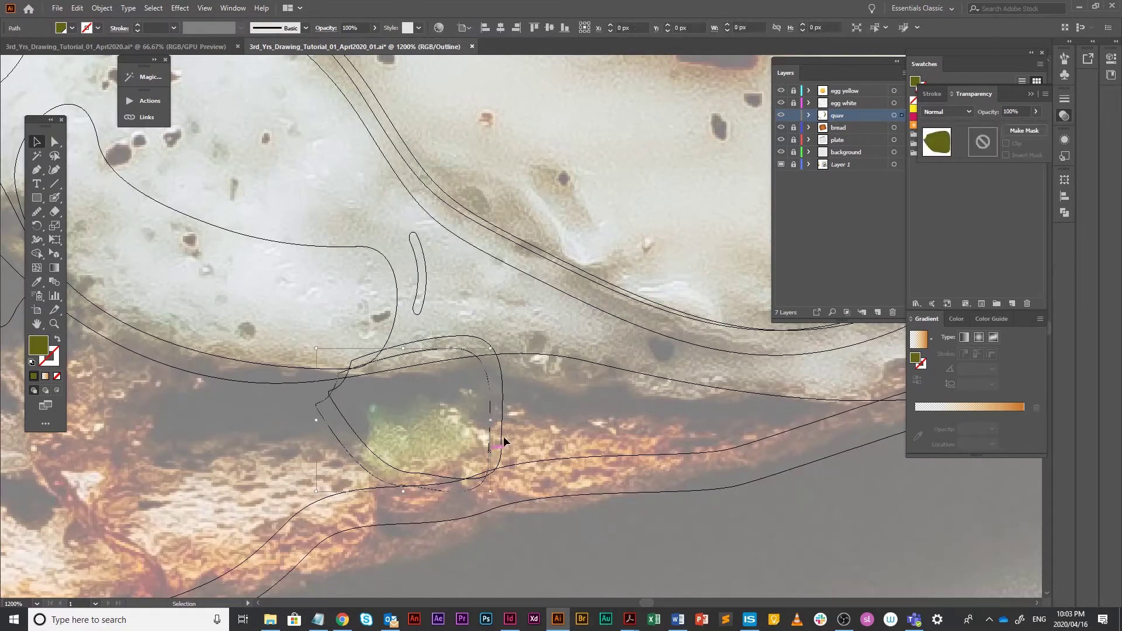
left_click(503, 436)
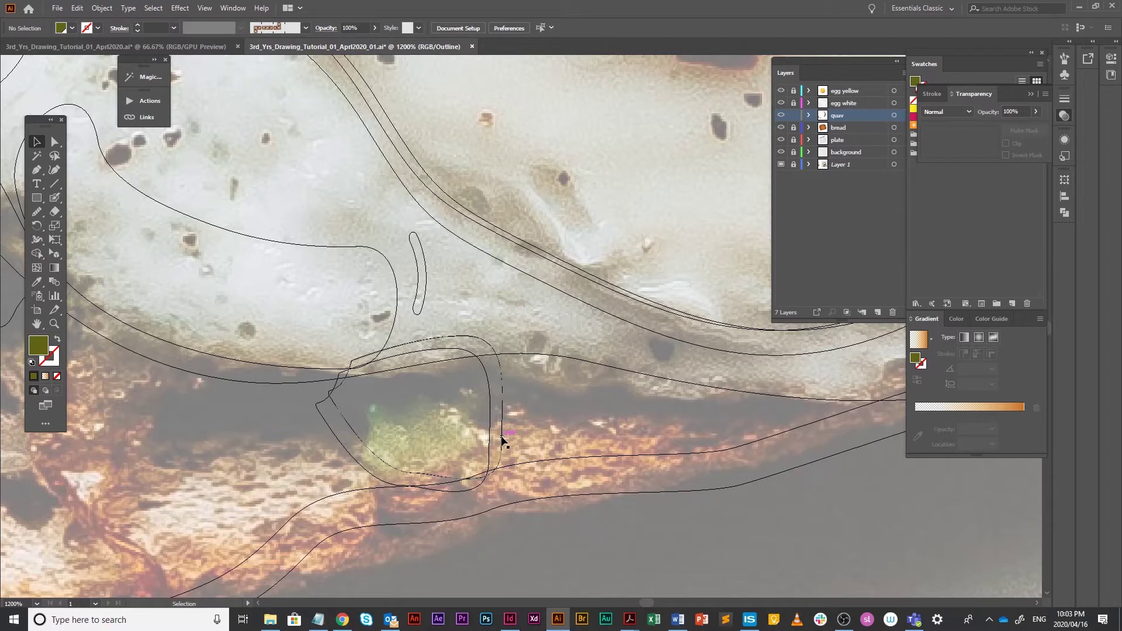
left_click(502, 438)
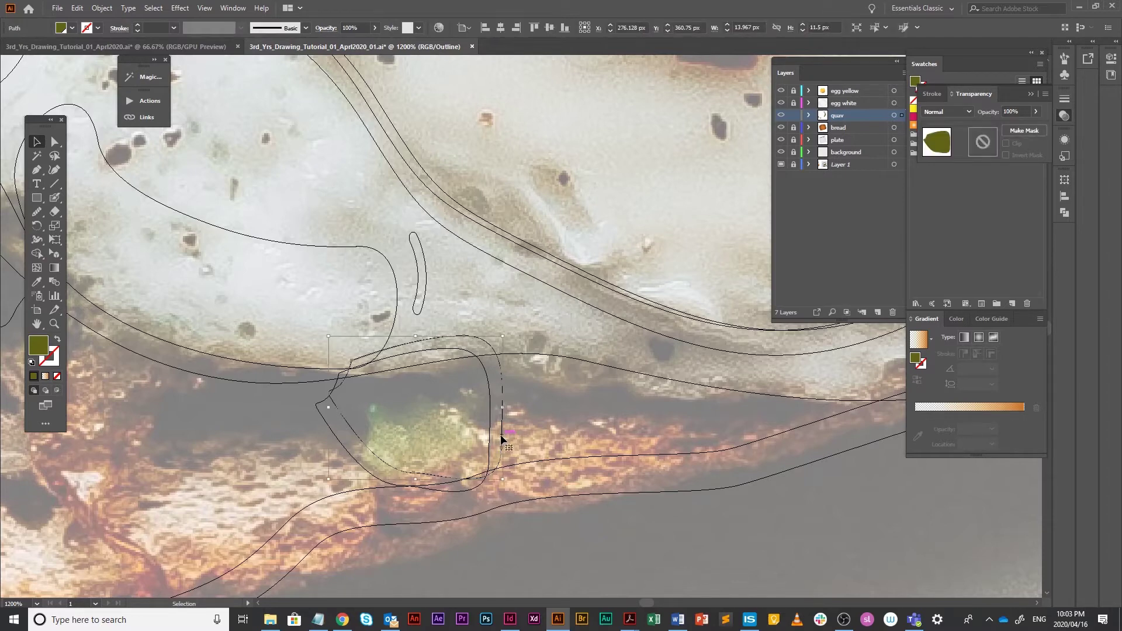
key("a")
key("v")
left_click(394, 474)
left_click_drag(339, 442, 353, 429)
key("ctrl+z")
left_click(346, 458)
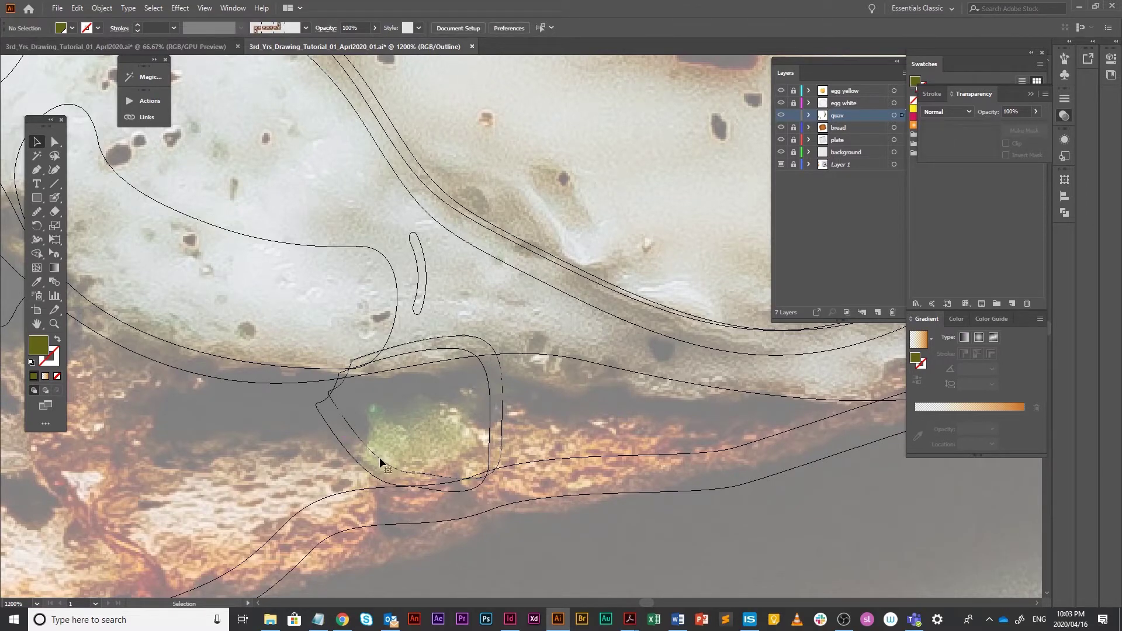
- Subtract the front small avocado patch from its offset copy with Minus Front, leaving a sliver along its lower left edge
left_click(380, 457)
left_click(361, 471)
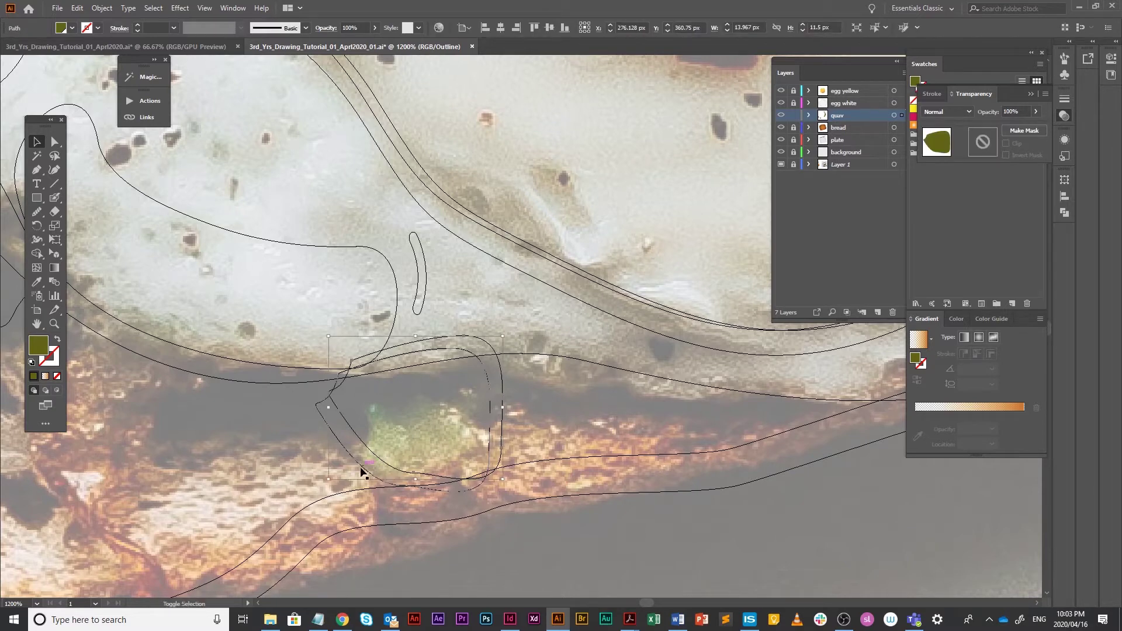
left_click(362, 471, "shift")
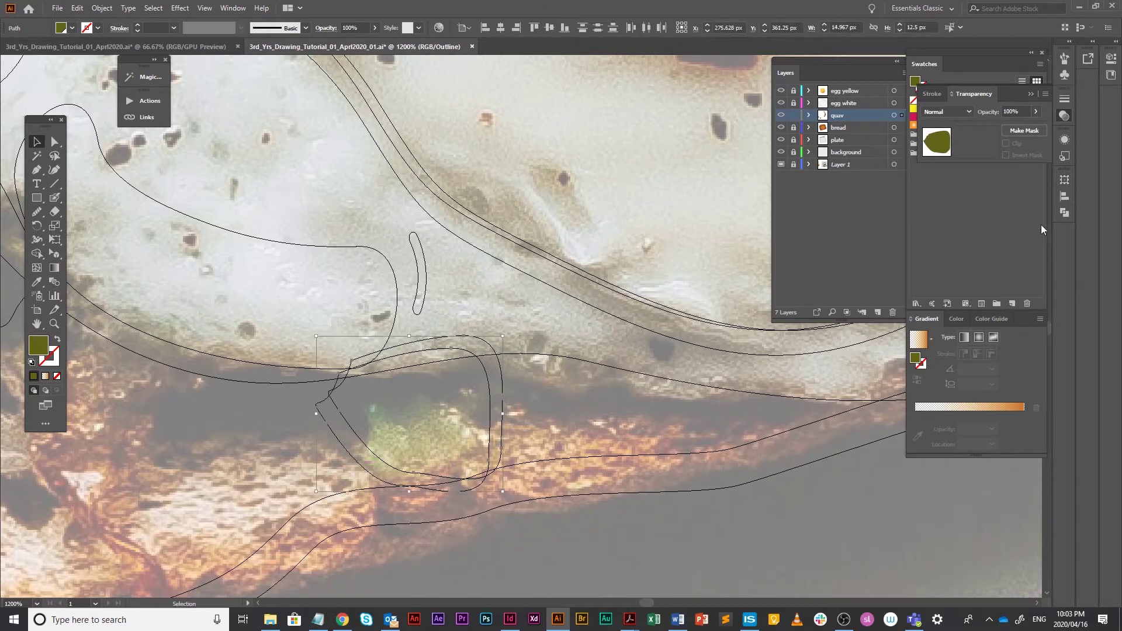
left_click(1064, 212)
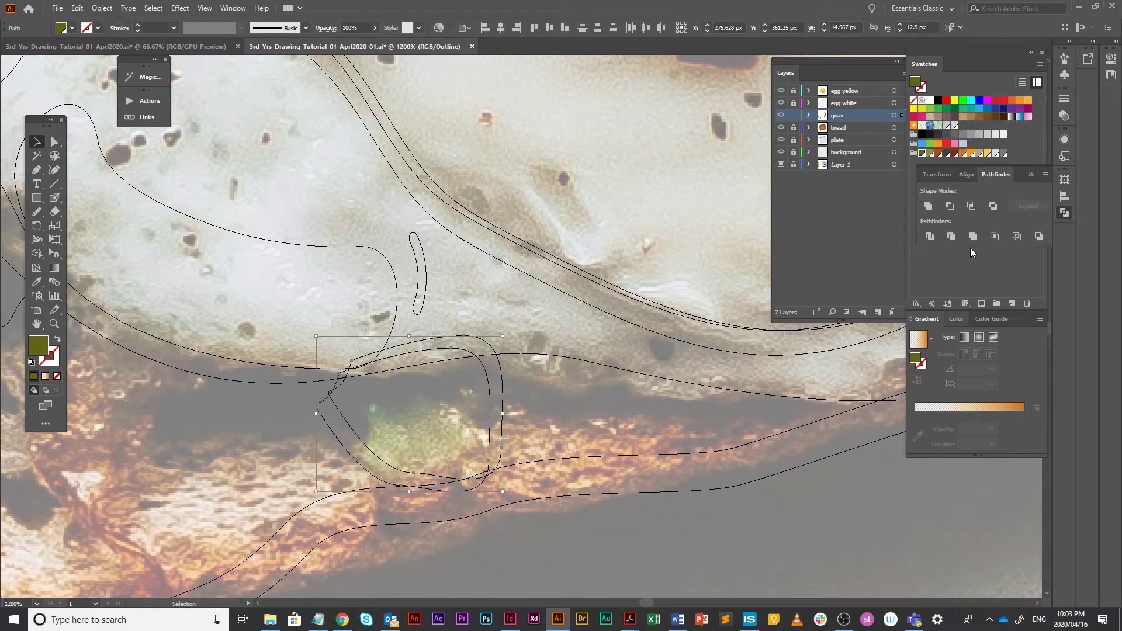
left_click(950, 206)
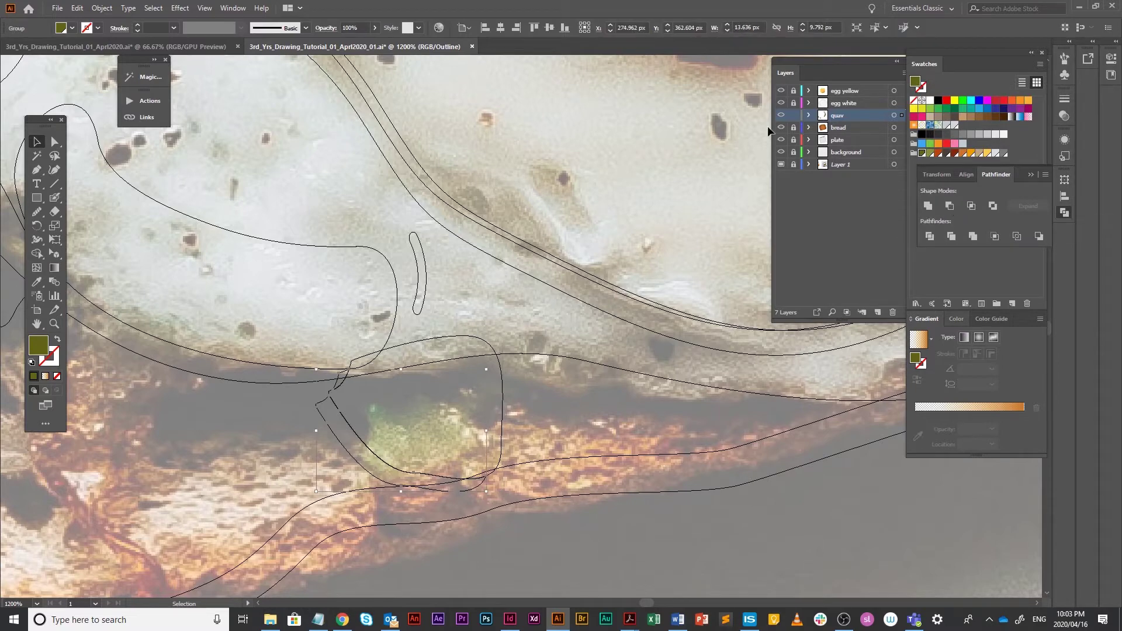
- Turn the small patch's sliver into a shadow by setting Multiply blending and 50% opacity, and return to preview display
left_click(919, 154)
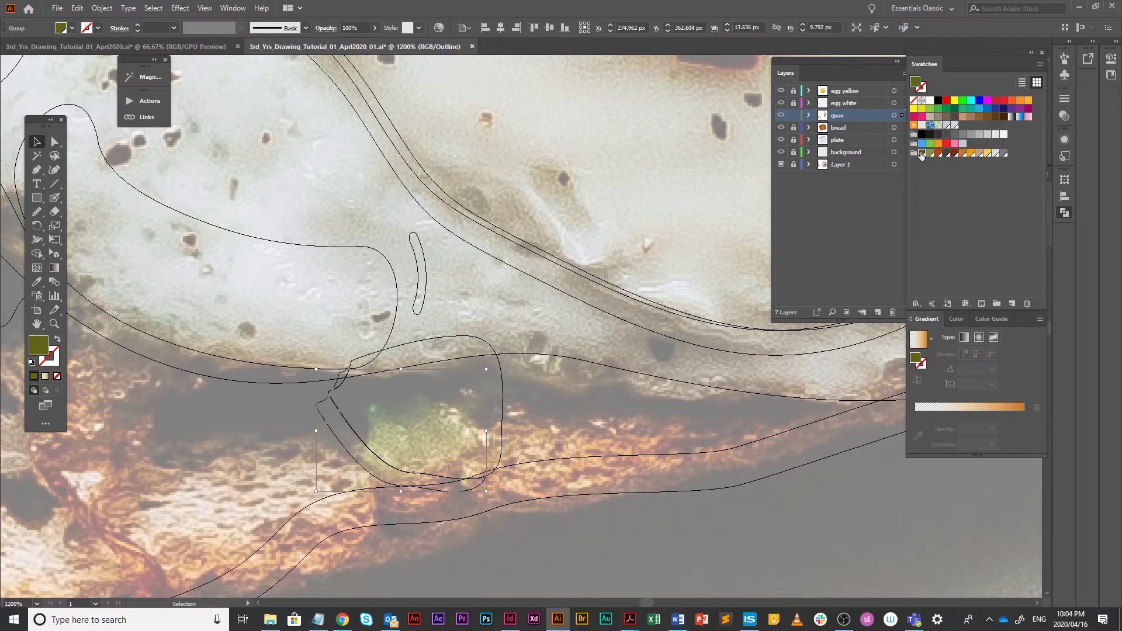
left_click(1064, 139)
left_click(1065, 116)
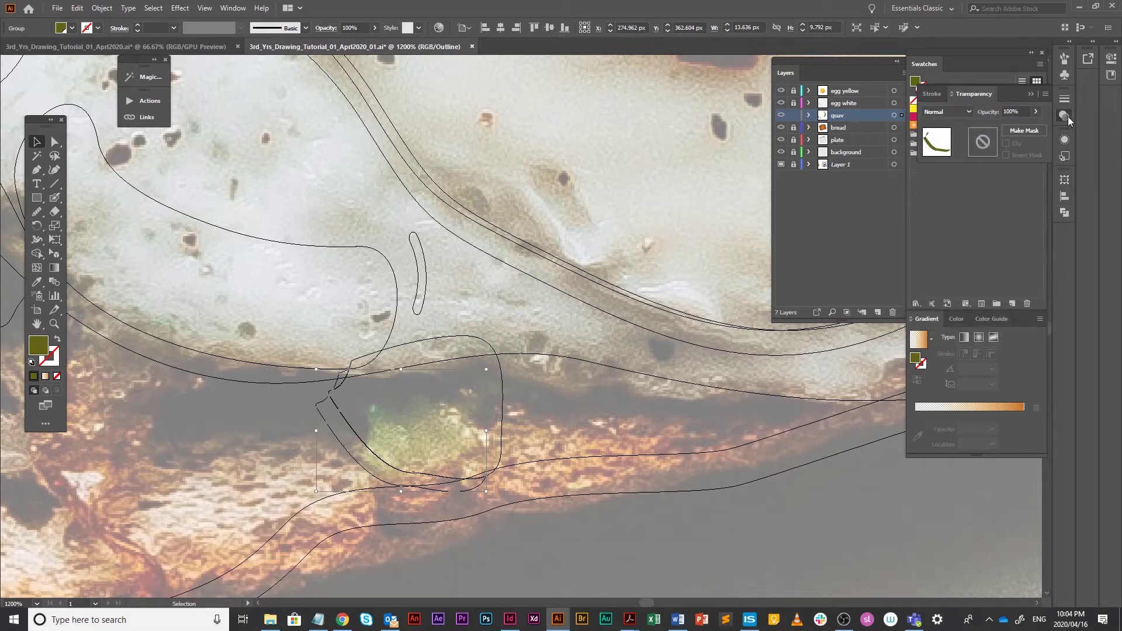
left_click(942, 112)
left_click(954, 154)
left_click(1025, 110)
type("50")
key("Return")
key("ctrl+y")
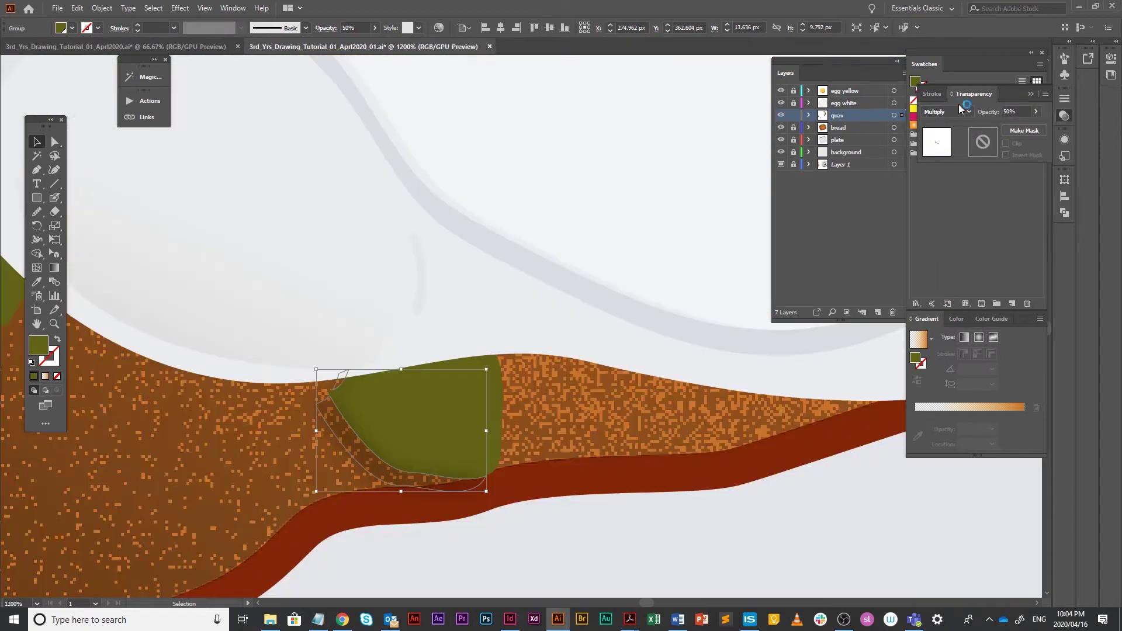
left_click(598, 417)
- Duplicate the avocado patch near the toast's lower left corner slightly downward and switch to outline display
scroll(598, 416, "down", 3)
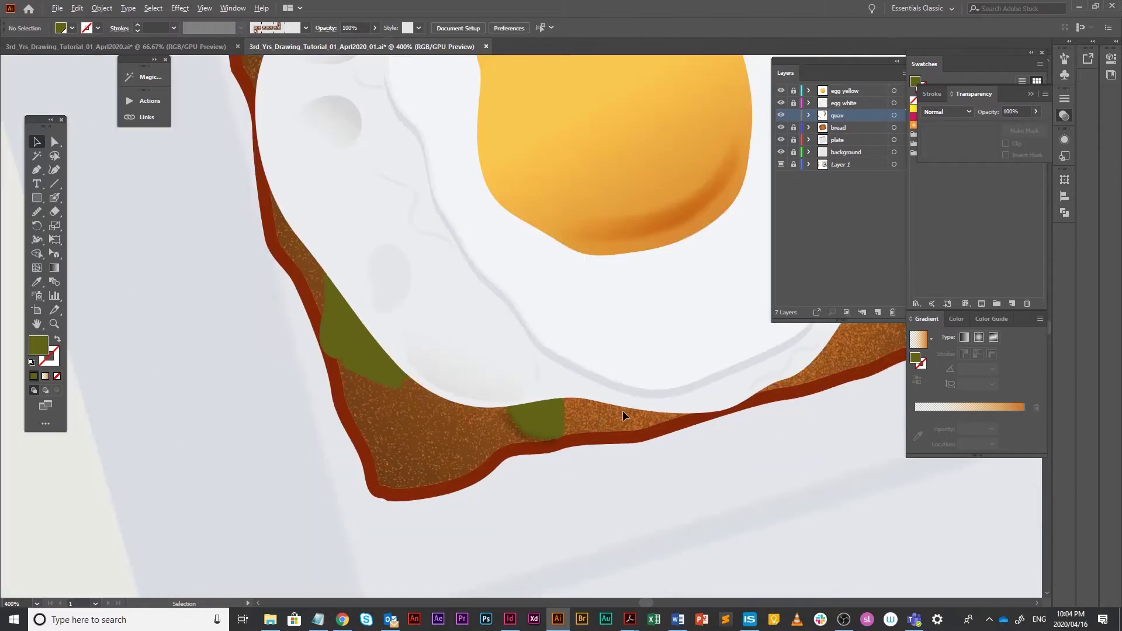
left_click_drag(602, 409, 503, 434)
left_click(458, 430)
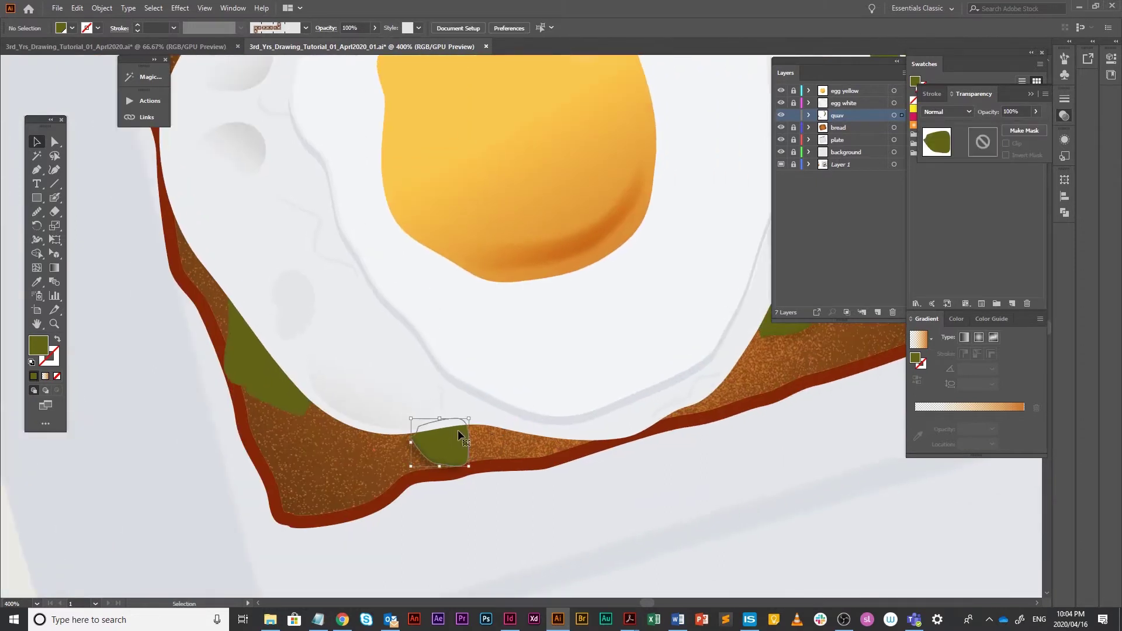
left_click(484, 425)
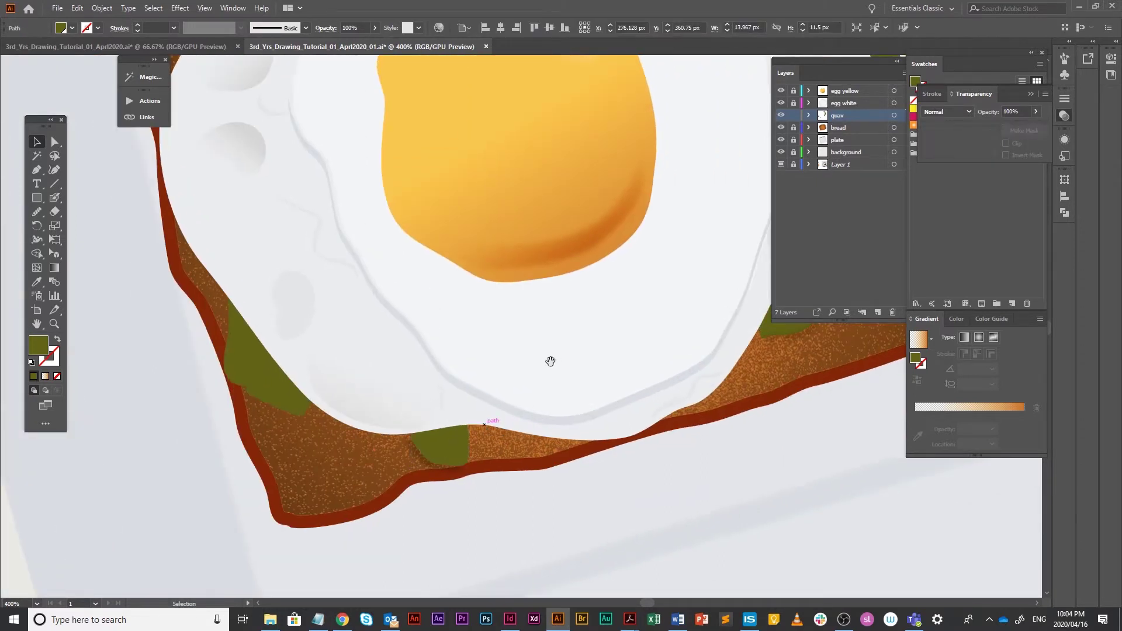
left_click_drag(551, 358, 574, 433)
left_click(268, 463)
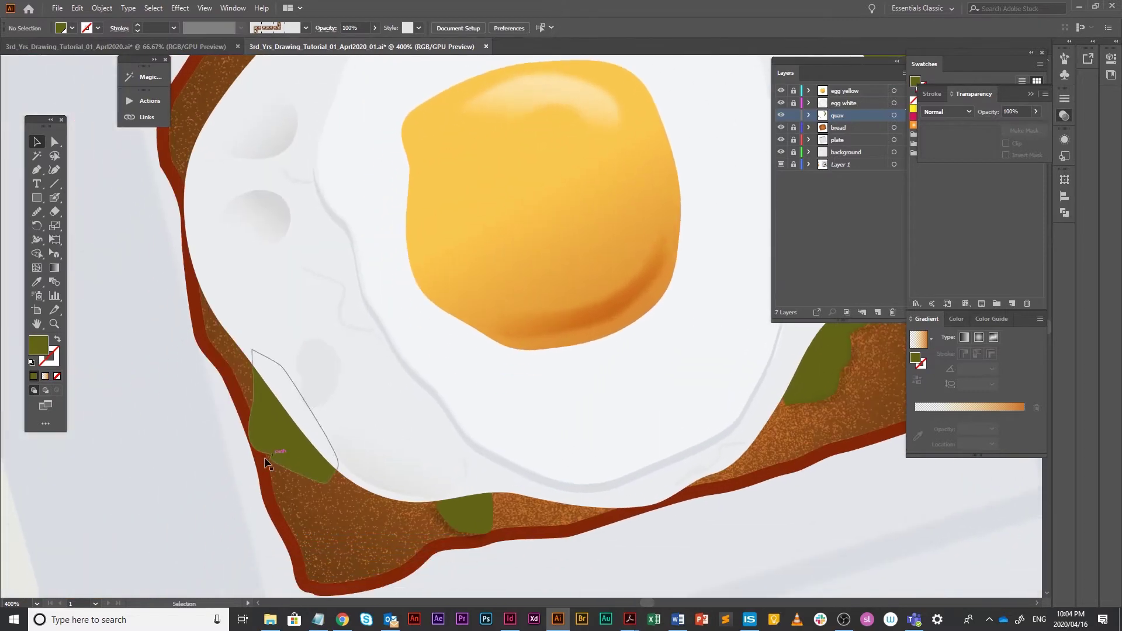
left_click_drag(291, 433, 293, 445)
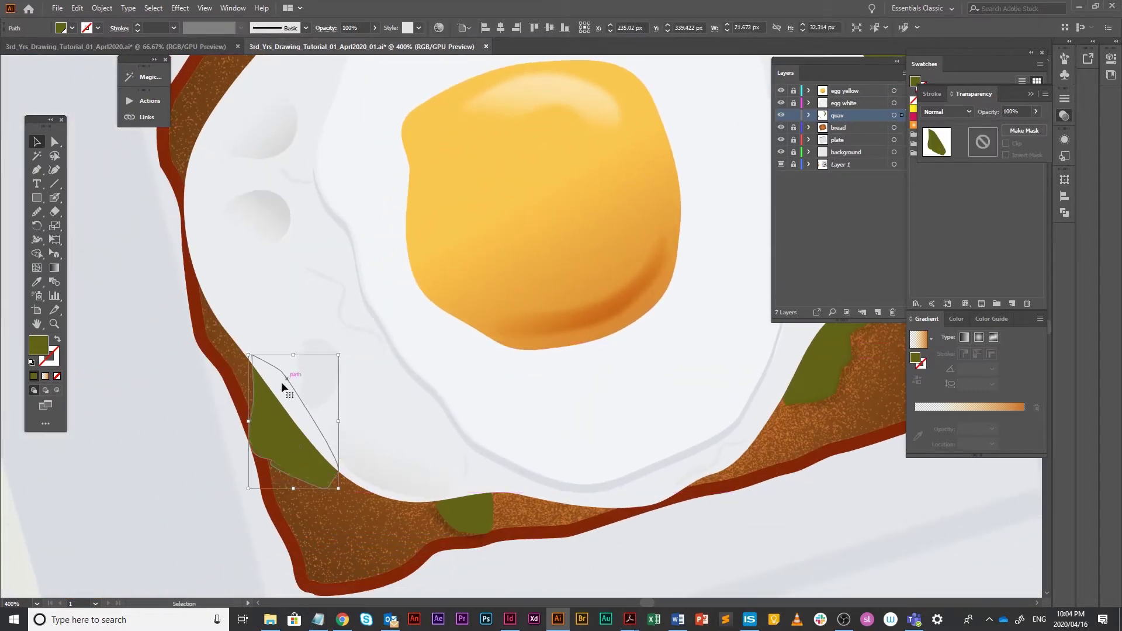
key("a")
key("v")
key("ctrl+y")
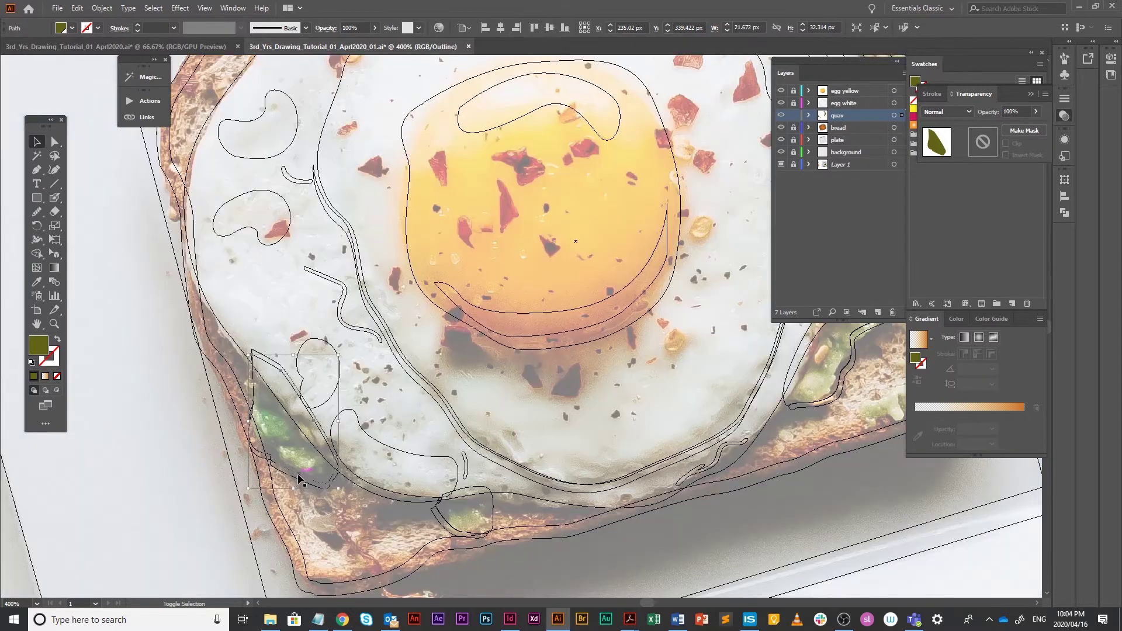
- Try to subtract one of the two overlapping lower-left avocado shapes from the other with Minus Front
left_click(296, 475, "shift")
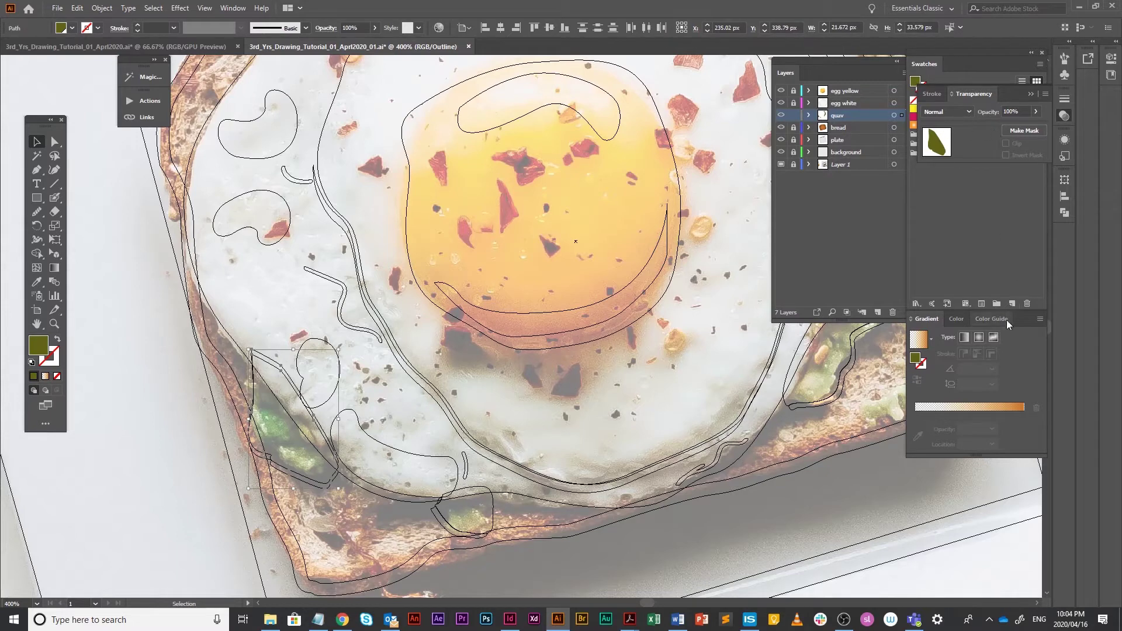
left_click(1064, 213)
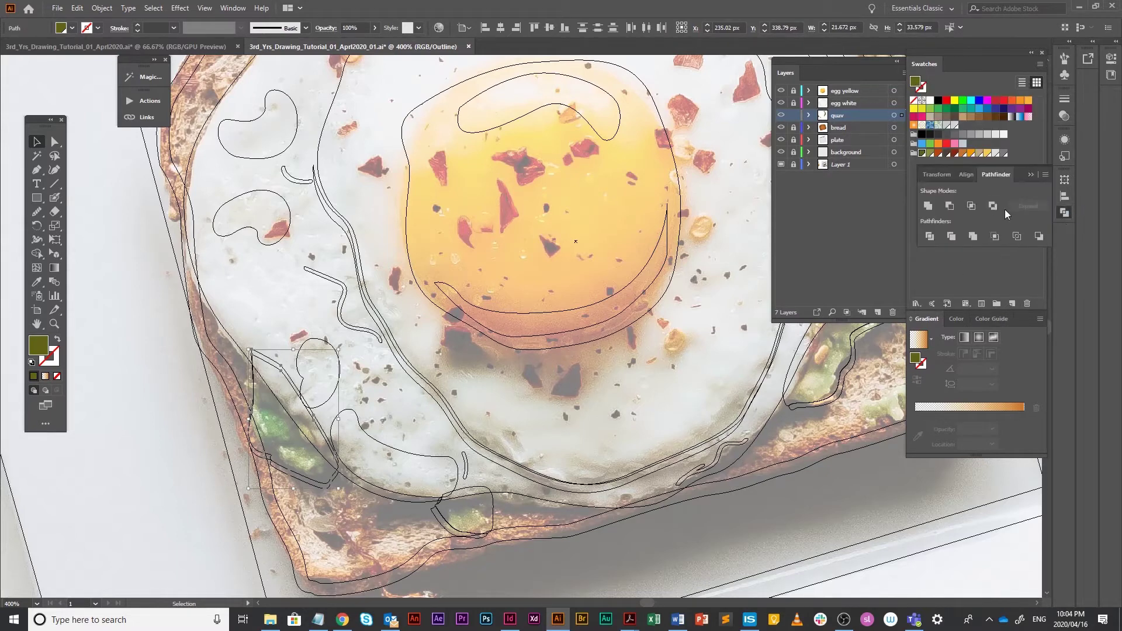
left_click(950, 206)
key("ctrl+shift+g")
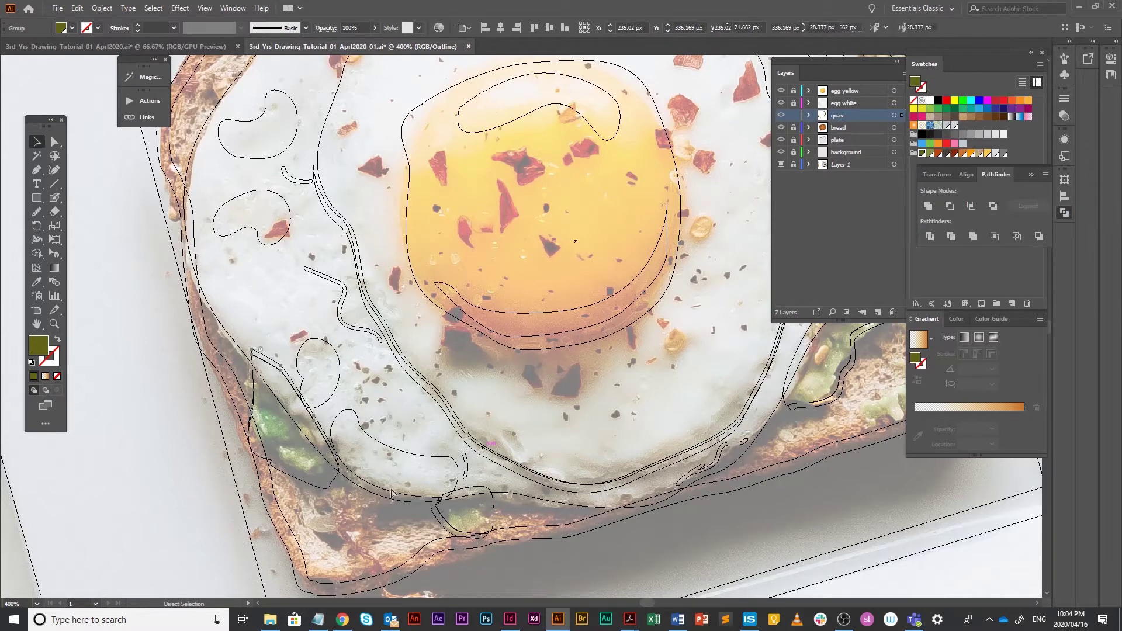
left_click(342, 516)
left_click(321, 483)
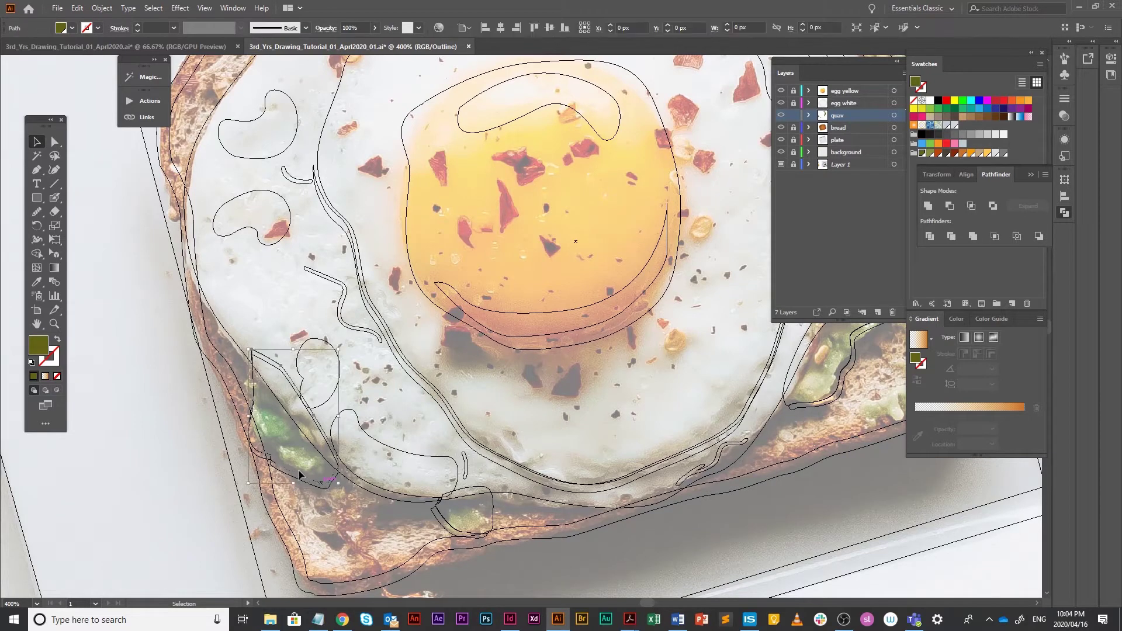
key("Delete")
- Subtract the front lower-left avocado shape from its offset copy with Minus Front, leaving a sliver along the lower edge
left_click(300, 472)
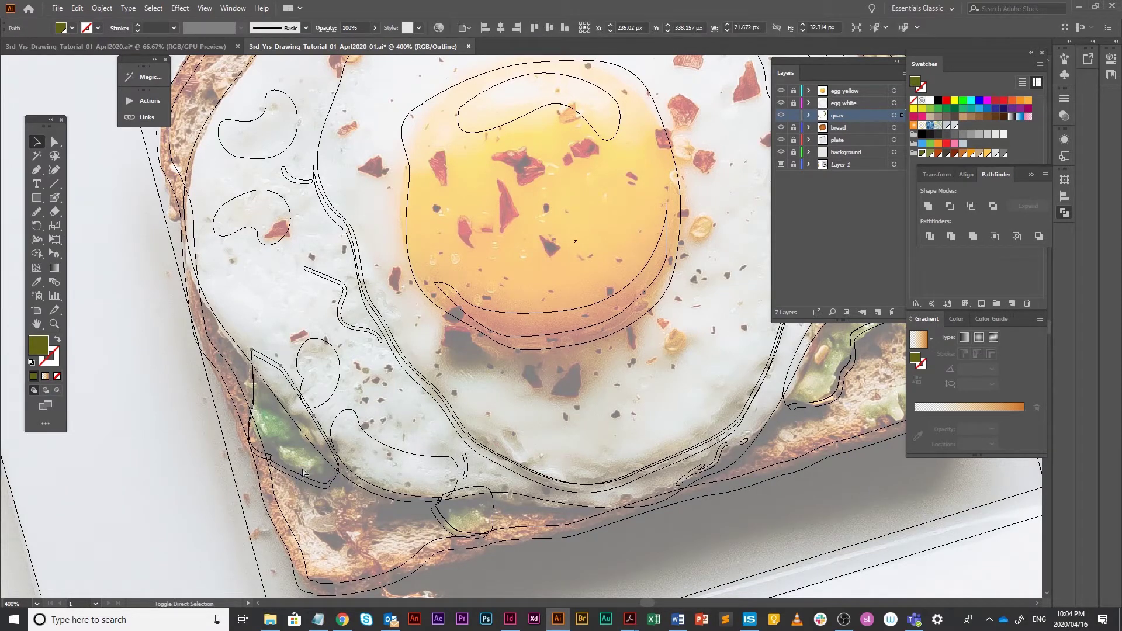
left_click(326, 488, "shift")
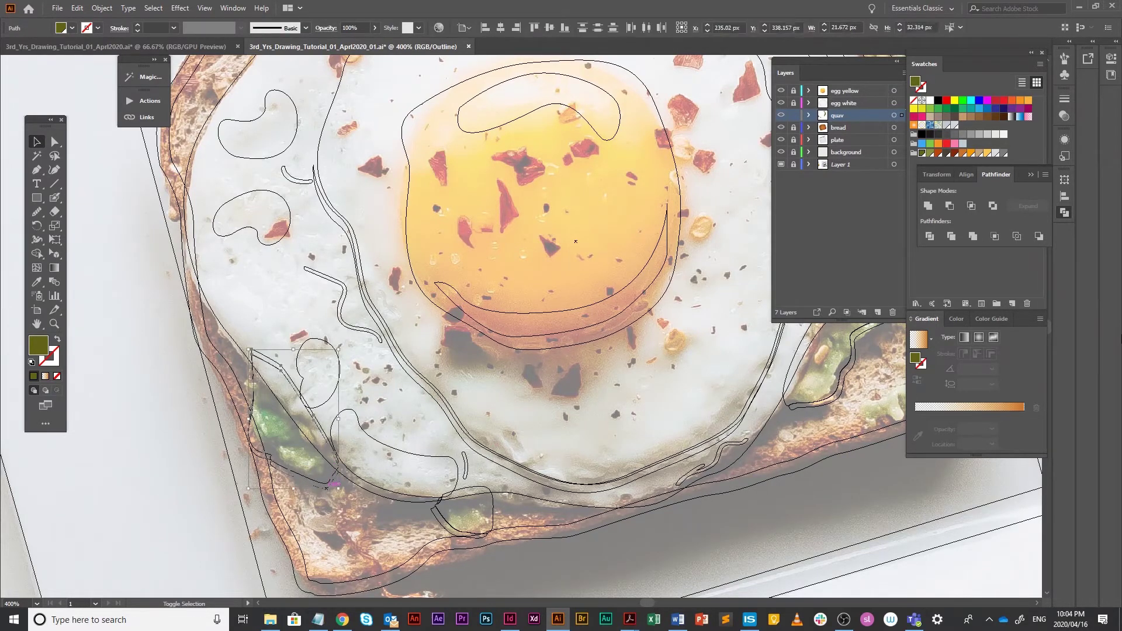
left_click(955, 207)
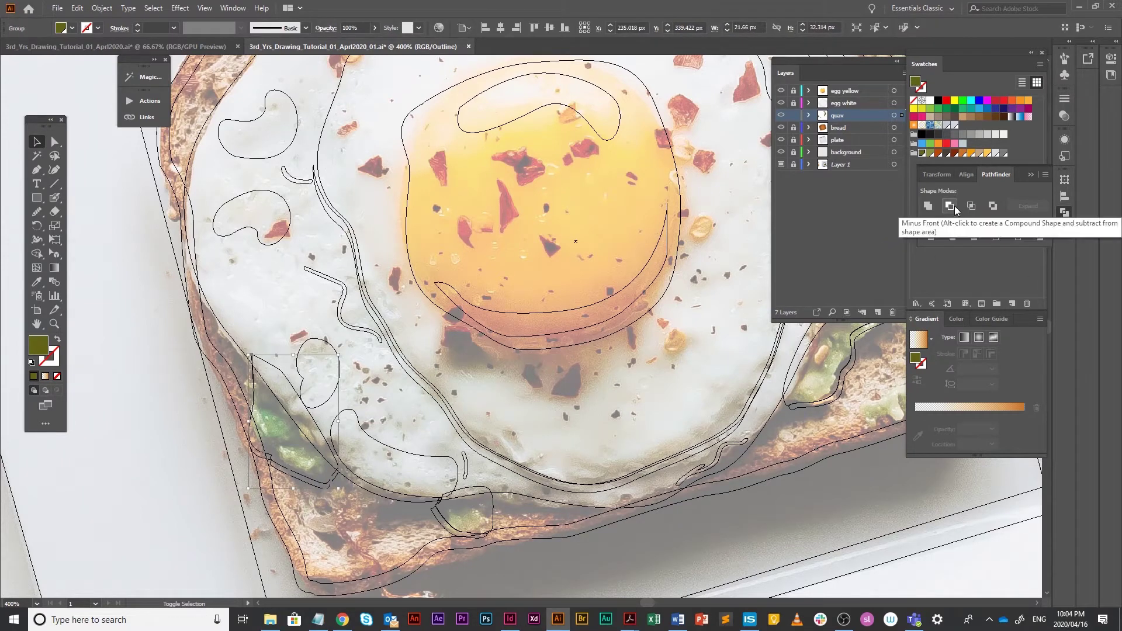
- Set the lower-left sliver's blend mode to Multiply and its opacity to 50%, returning the artwork to preview display
left_click(1064, 115)
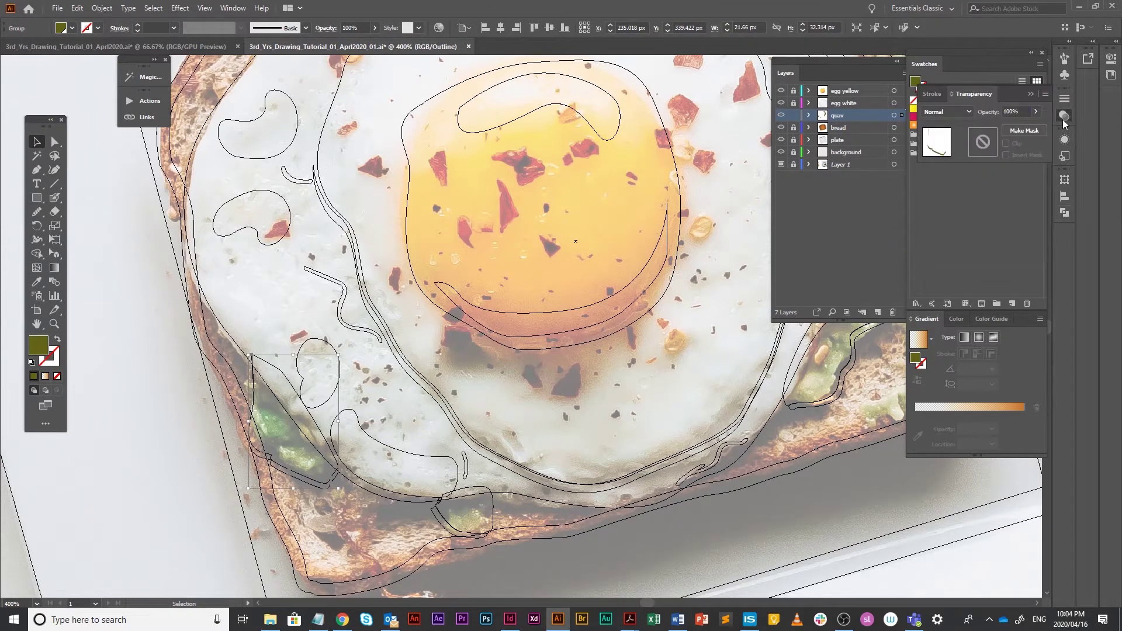
left_click(970, 112)
left_click(952, 153)
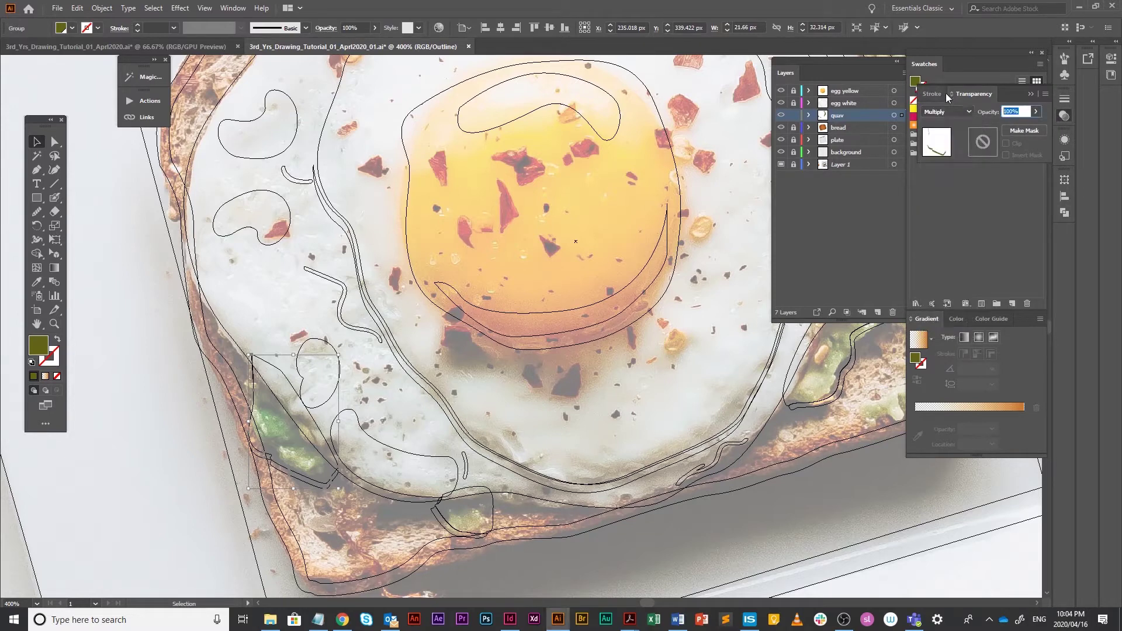
type("50")
key("Return")
key("ctrl+y")
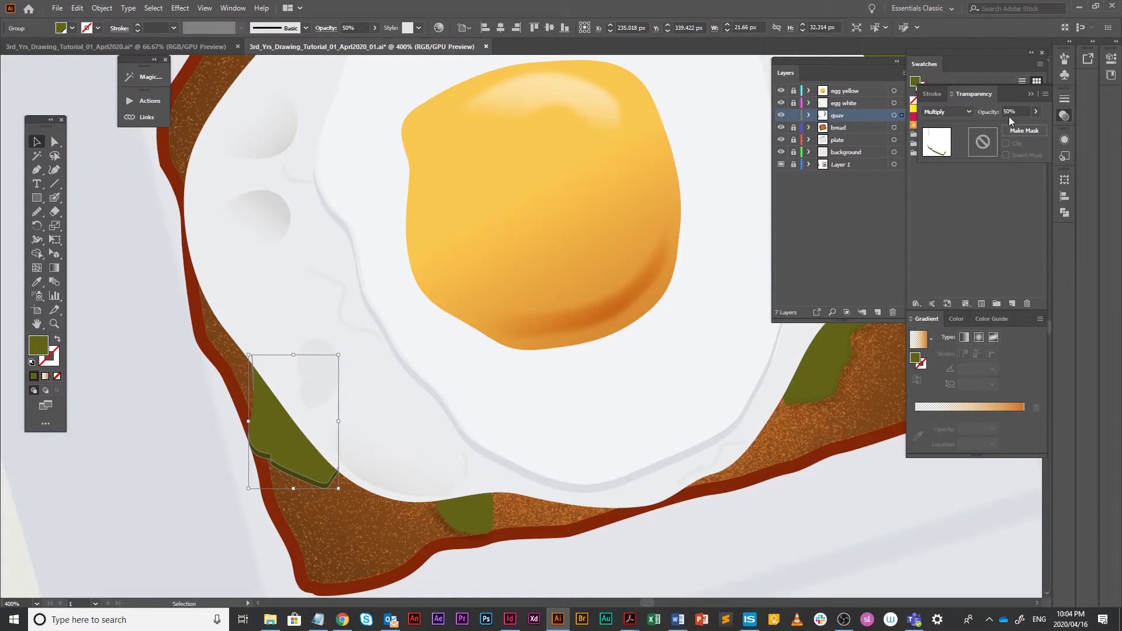
left_click(323, 492)
left_click(324, 484)
left_click(1022, 112)
type("50")
key("Return")
- Apply a Gaussian Blur with a 2.9-pixel radius to the shadow sliver under the lower-left avocado patch
left_click(306, 539)
left_click(305, 453)
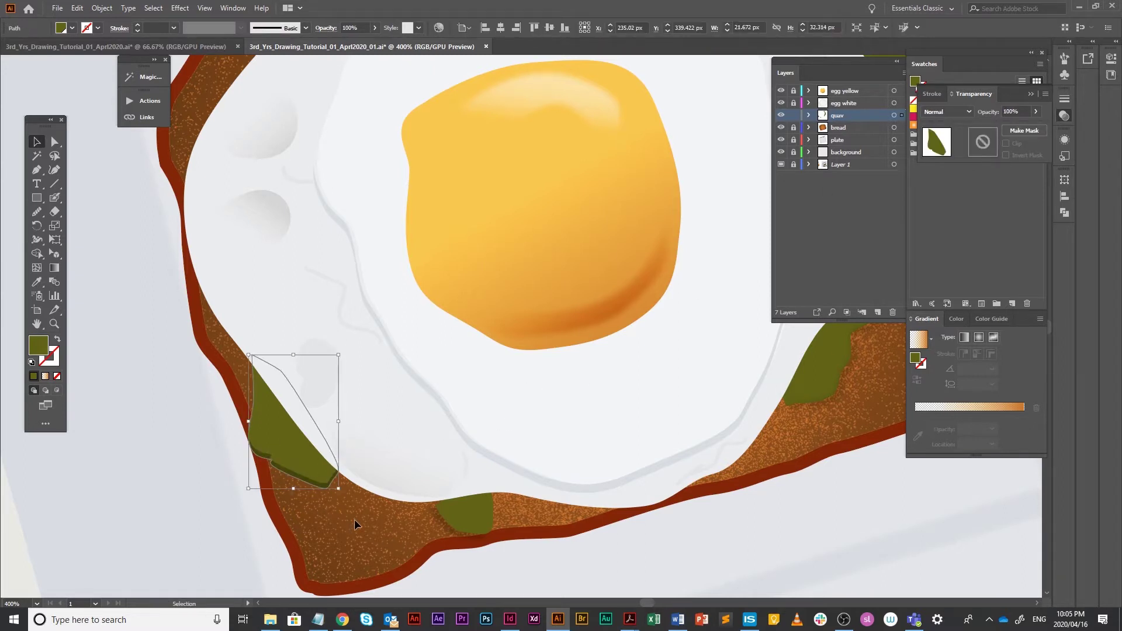
left_click(327, 496)
left_click(327, 489)
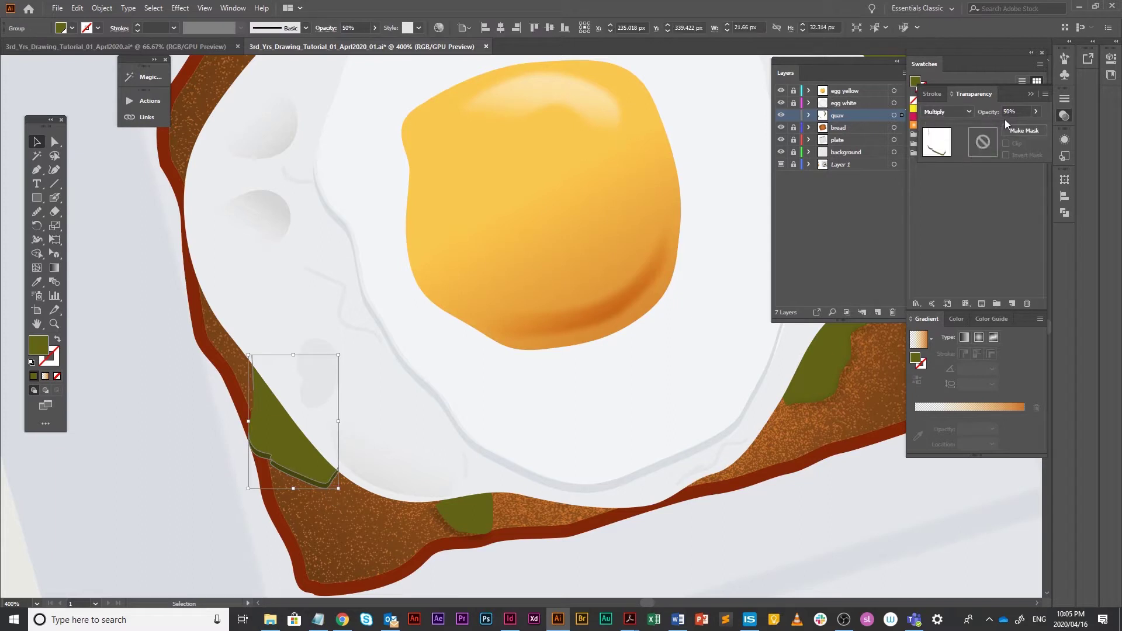
left_click(180, 8)
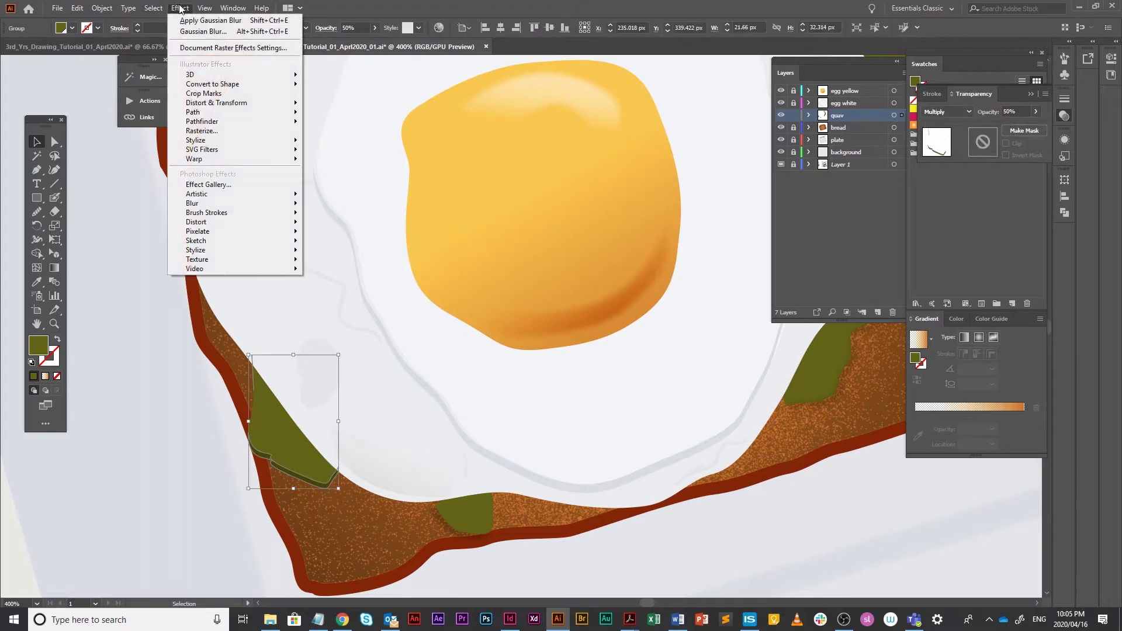
left_click(183, 31)
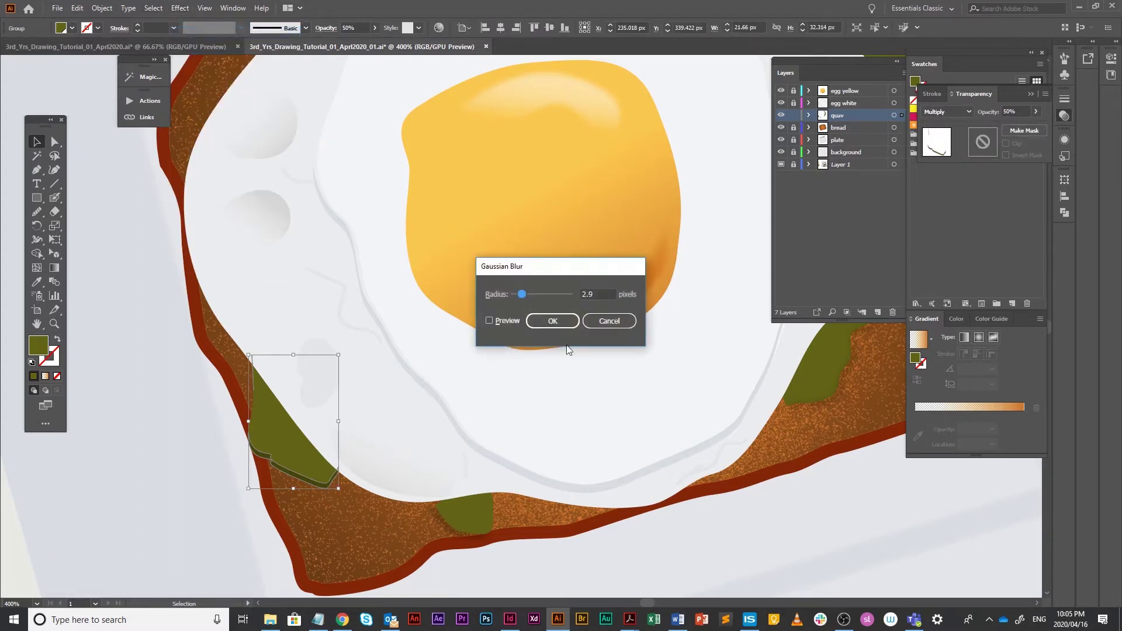
left_click(554, 322)
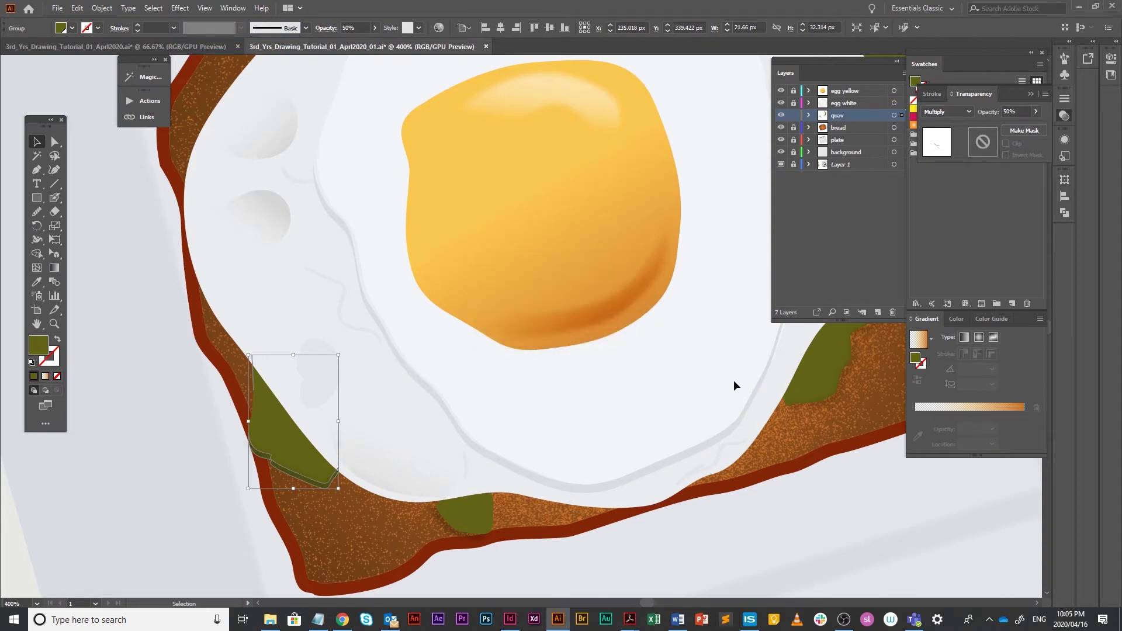
- Recolour the blurred shadow sliver with the dark reddish-brown swatch and deselect it
key("space")
left_click_drag(858, 373, 757, 397)
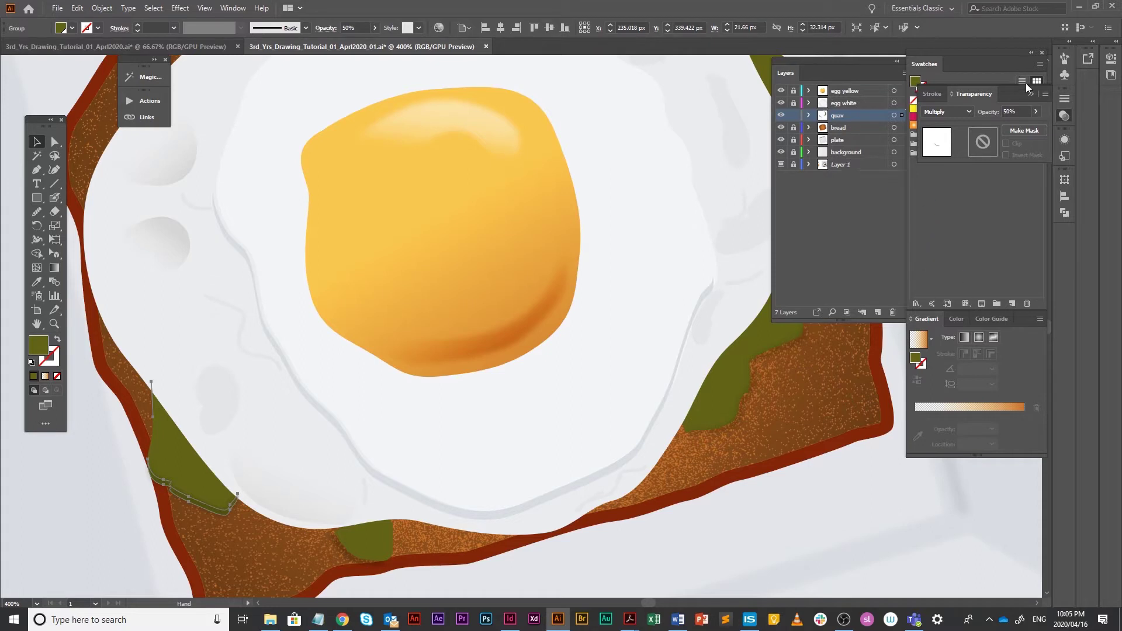
left_click(1045, 93)
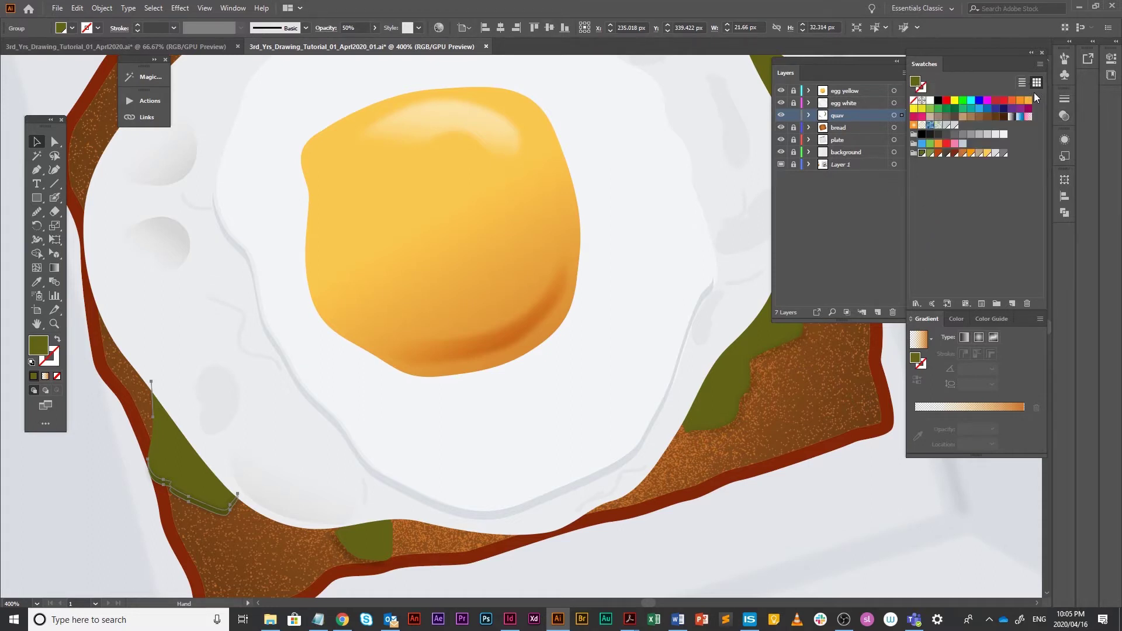
left_click(955, 153)
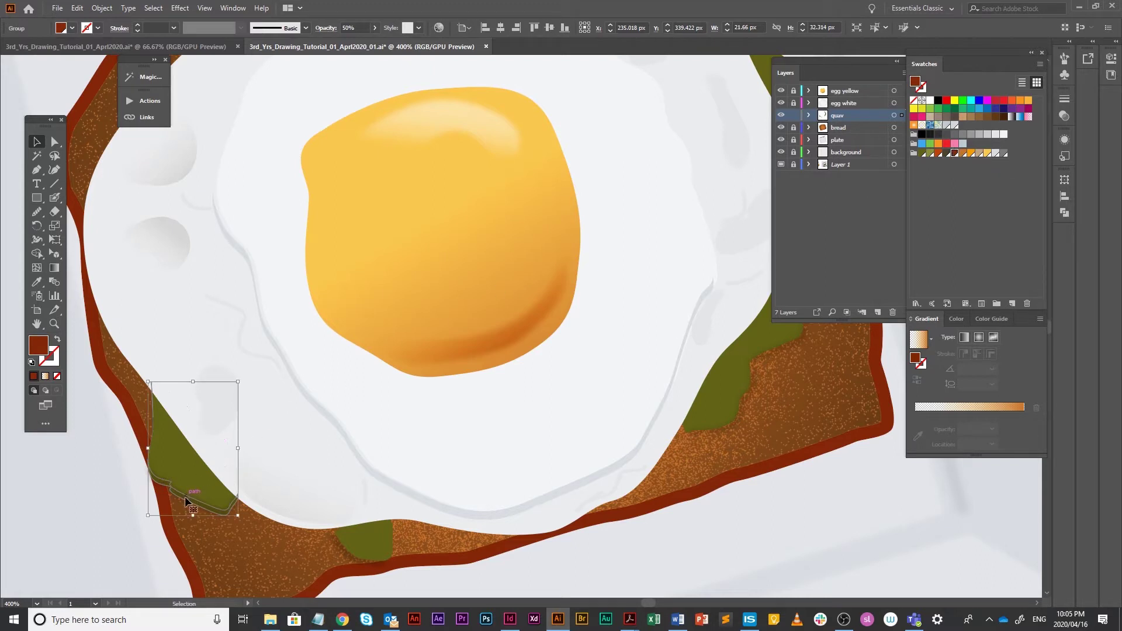
left_click(264, 464)
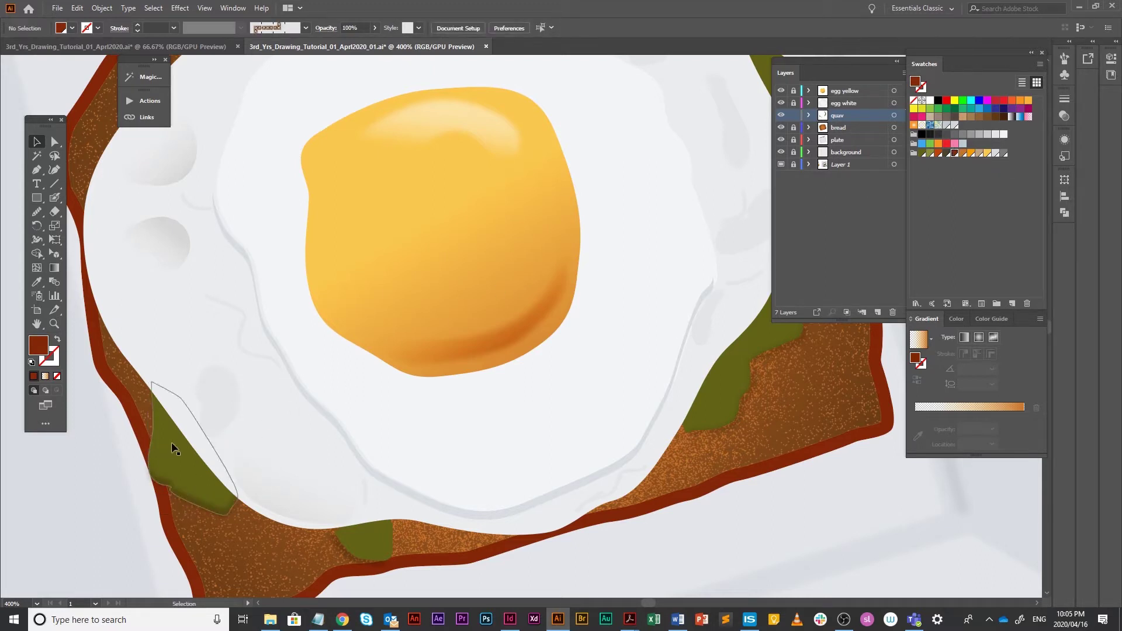
- Move the lower-left avocado patch slightly up and to the right to expose more of its shadow
left_click(196, 436)
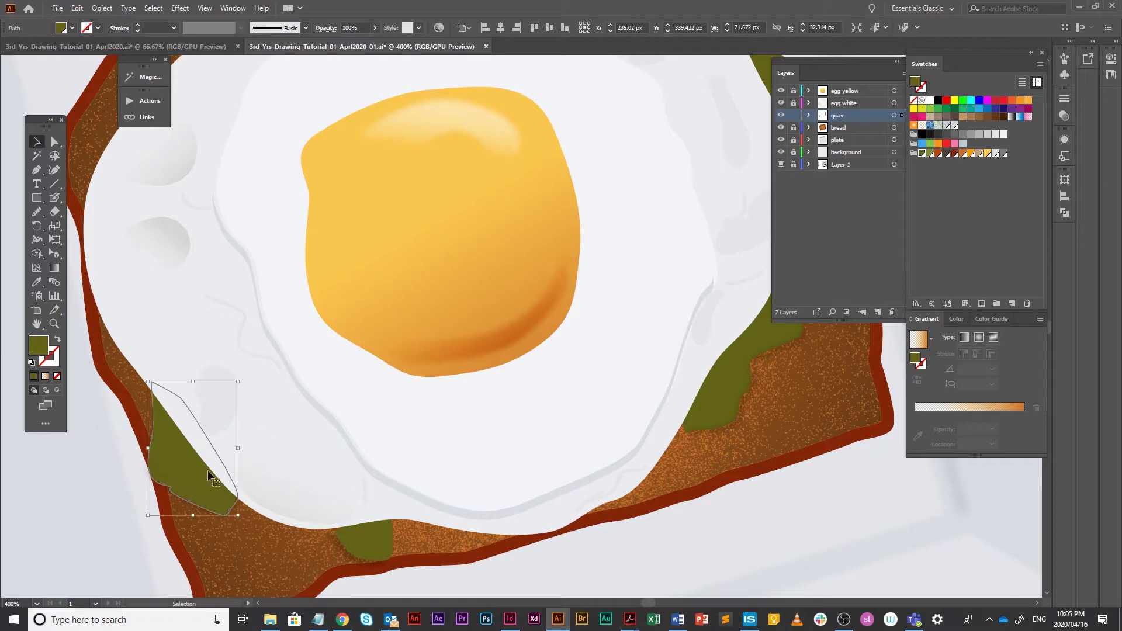
left_click_drag(208, 469, 211, 467)
left_click(377, 497)
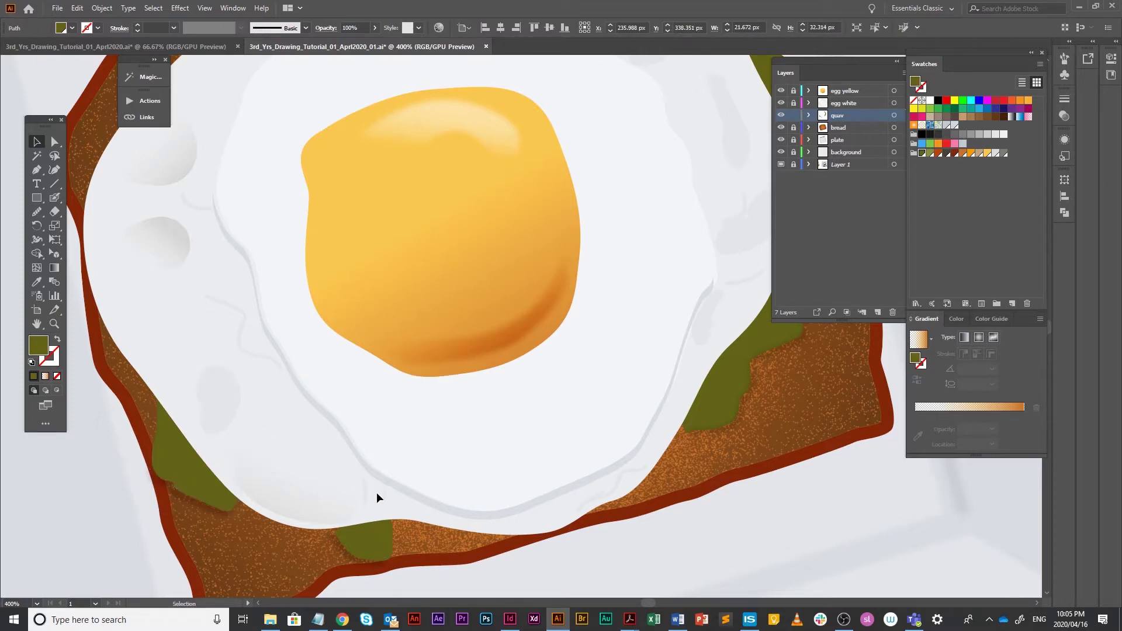
- Switch to outline display, lock the avocado layer and create a new layer named "bacon" above it
left_click_drag(446, 403, 263, 479)
left_click_drag(627, 343, 676, 537)
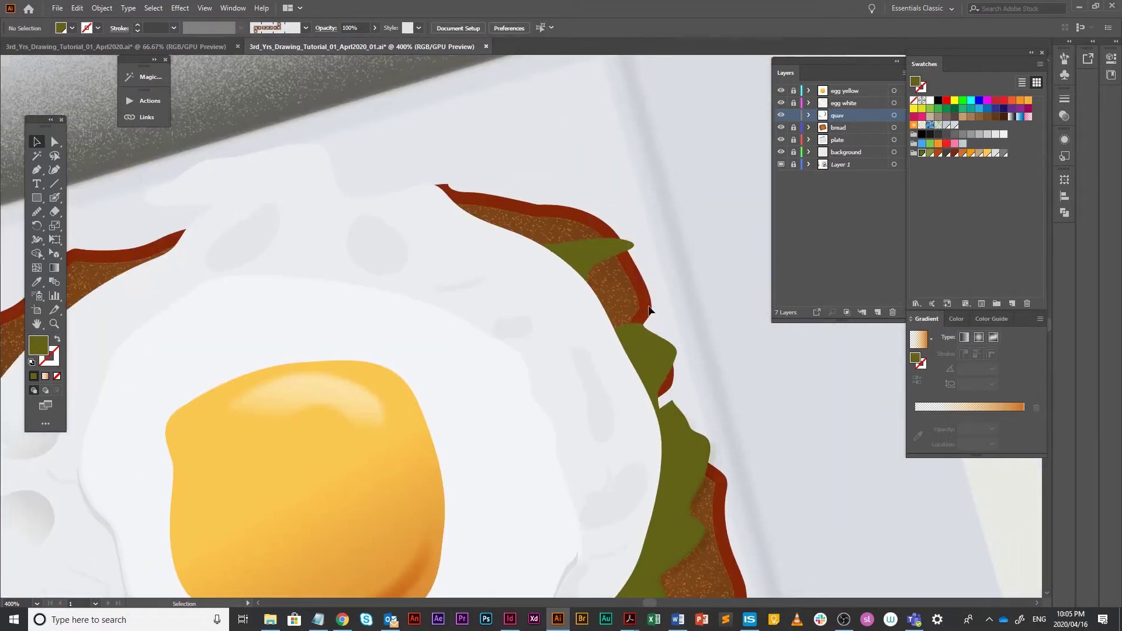
scroll(648, 309, "down", 2)
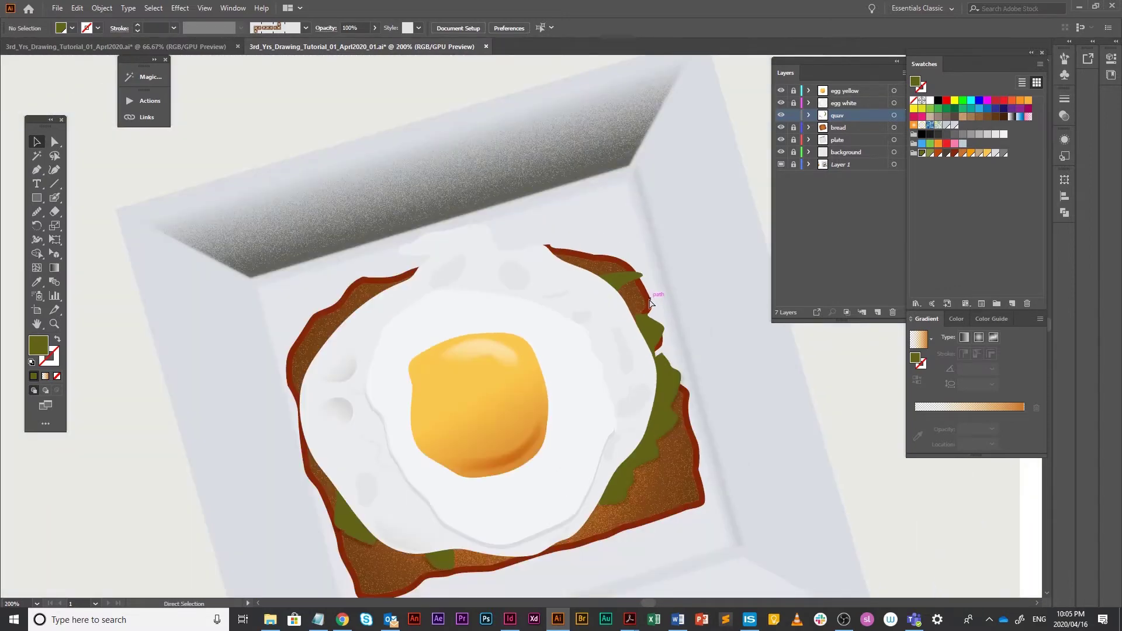
key("ctrl+y")
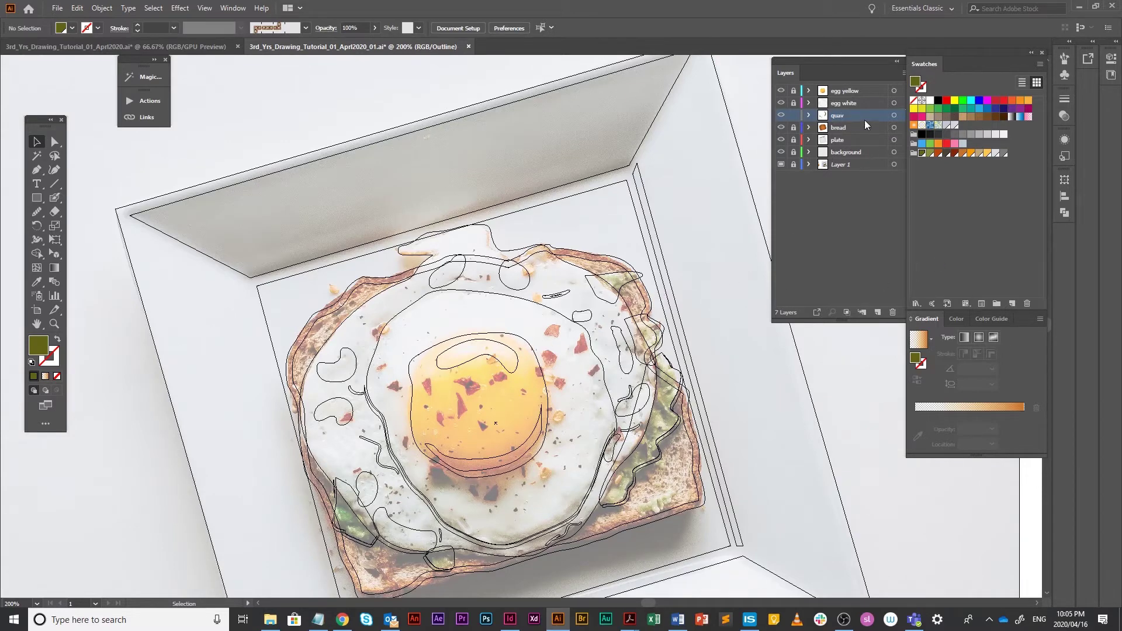
left_click(793, 115)
left_click(877, 313)
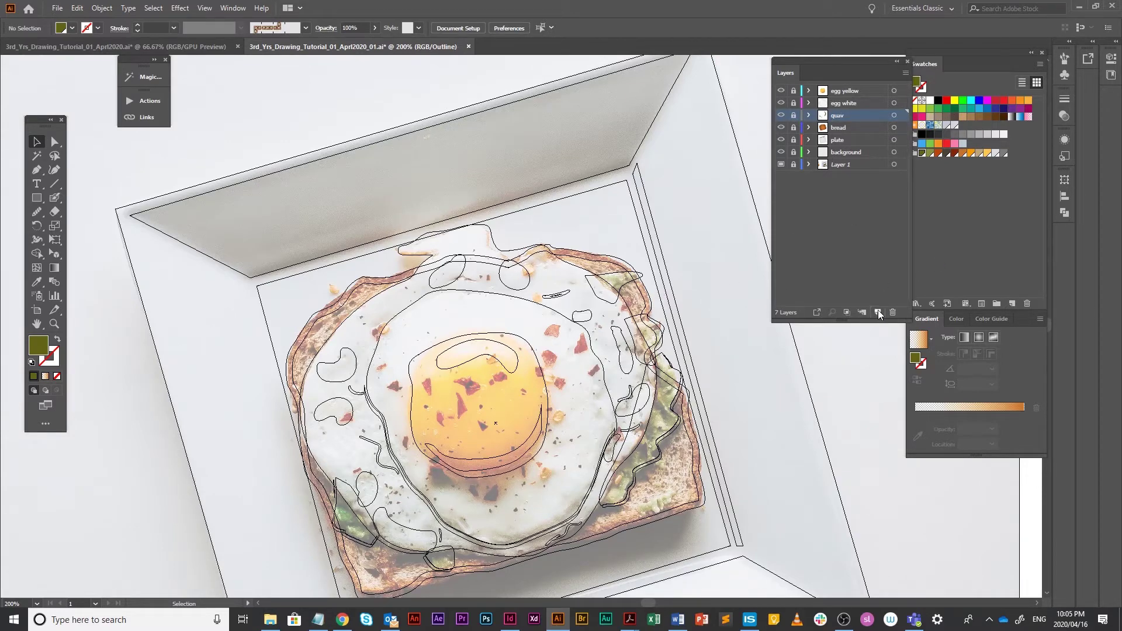
type("bacon")
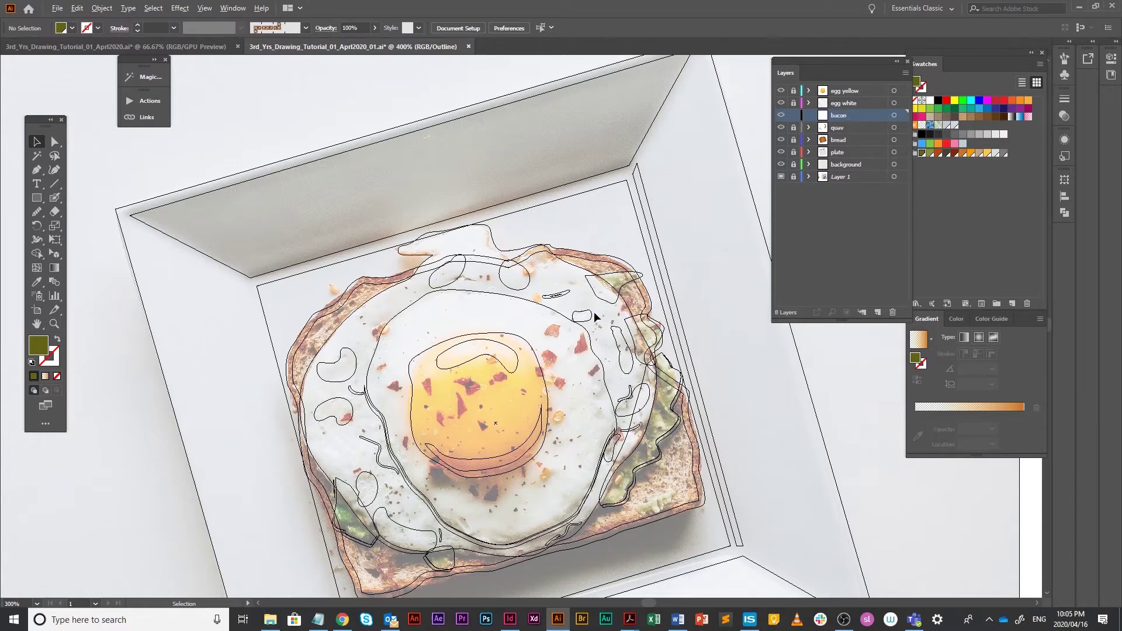
- Try tracing a bacon bit with the Paintbrush and raising the bacon layer above the egg yellow layer, then undo the layer move
scroll(594, 311, "up", 2)
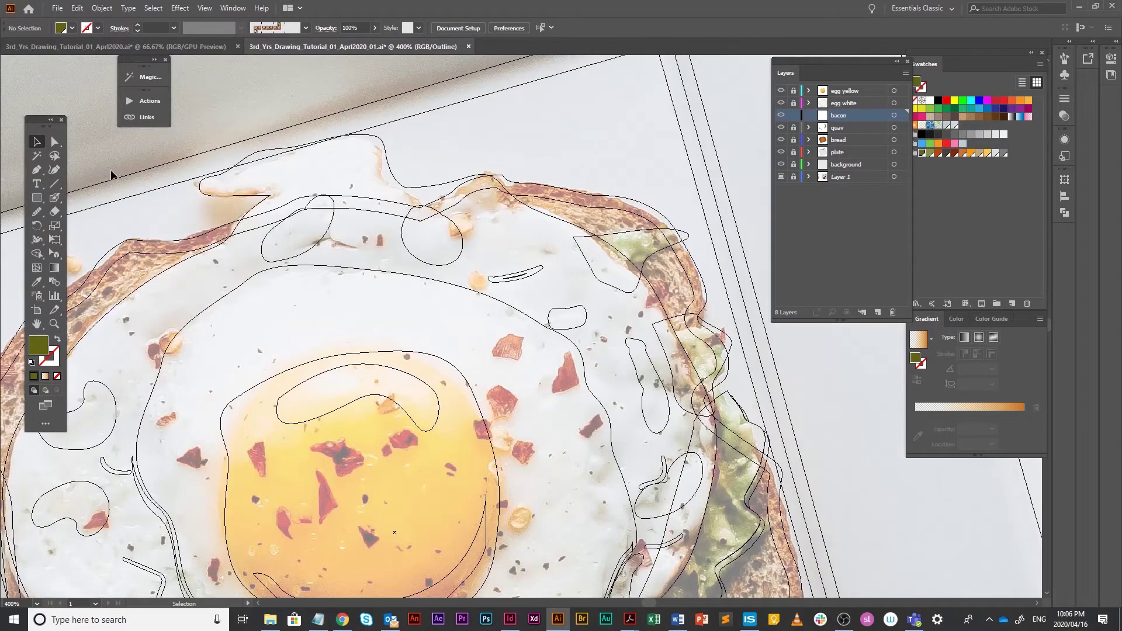
left_click(56, 197)
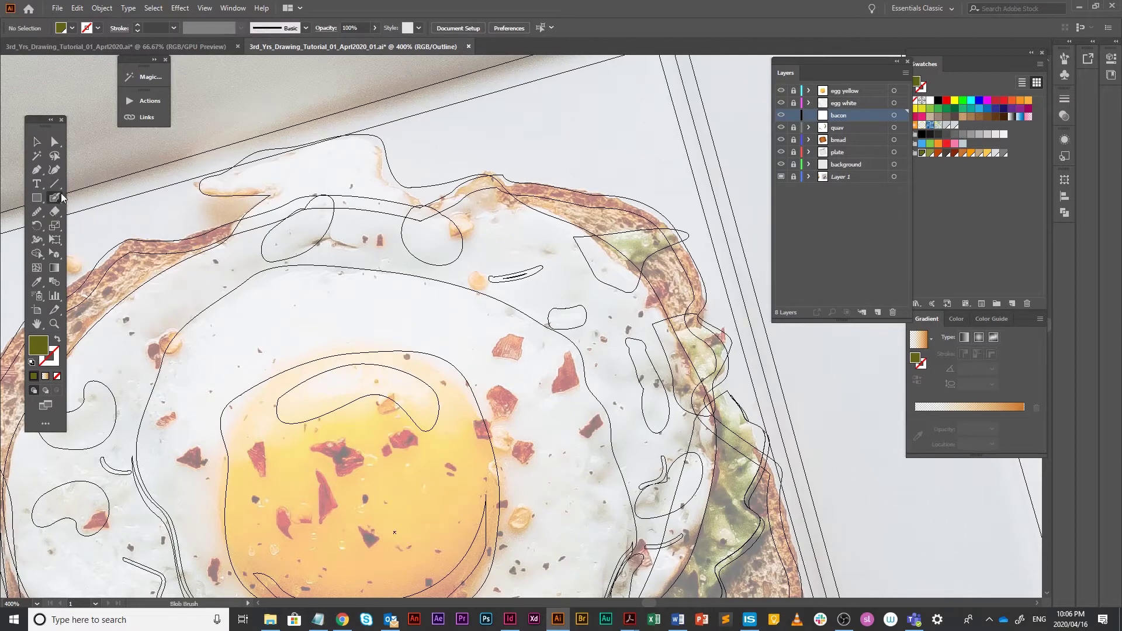
mouse_move(37, 197)
left_mouse_down()
mouse_move(59, 197)
mouse_move(47, 190)
left_mouse_up()
left_click_drag(57, 202, 79, 198)
mouse_move(522, 338)
left_mouse_down()
mouse_move(522, 363)
mouse_move(485, 352)
mouse_move(523, 336)
left_mouse_up()
key("ctrl+y")
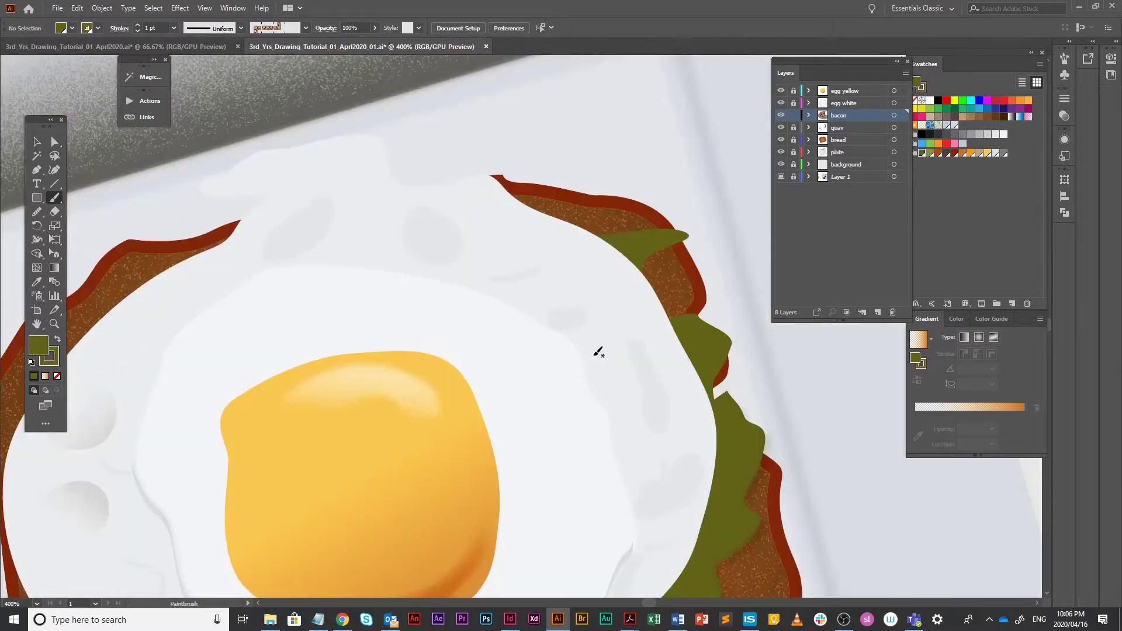
left_click_drag(861, 121, 867, 86)
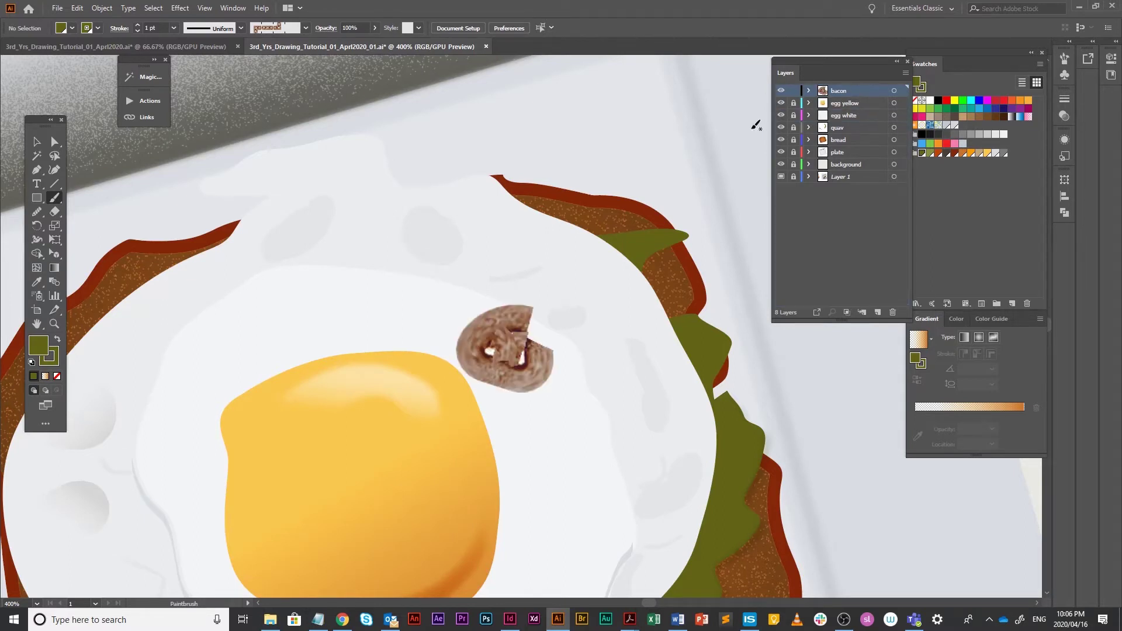
key("ctrl+z")
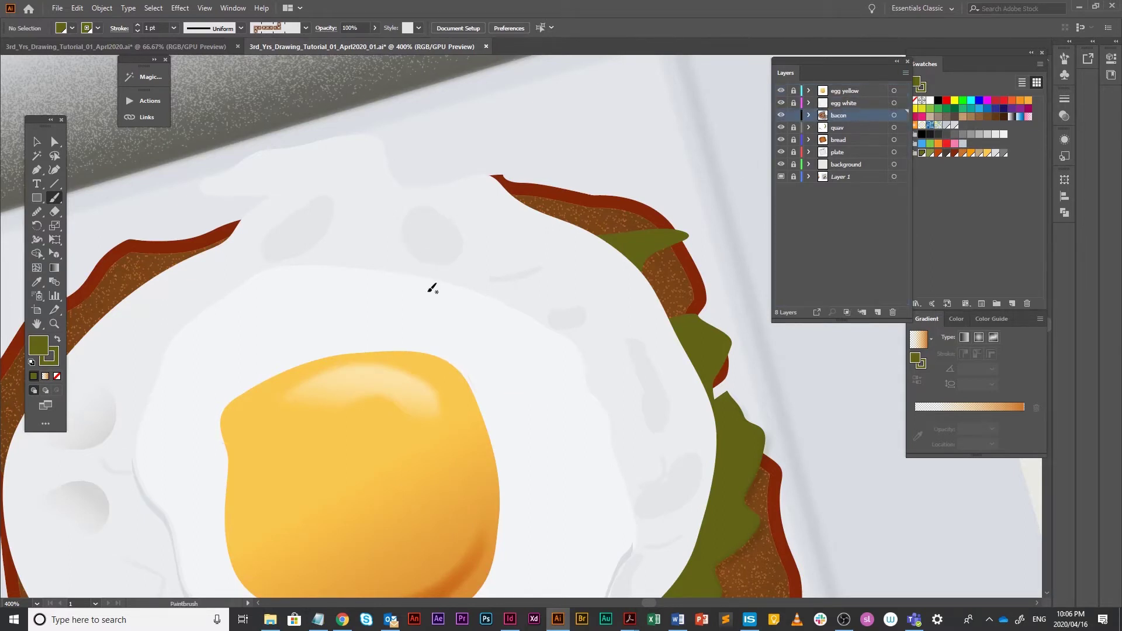
- Check the Paintbrush options in outline display and undo the traced bacon bit
left_click(54, 362)
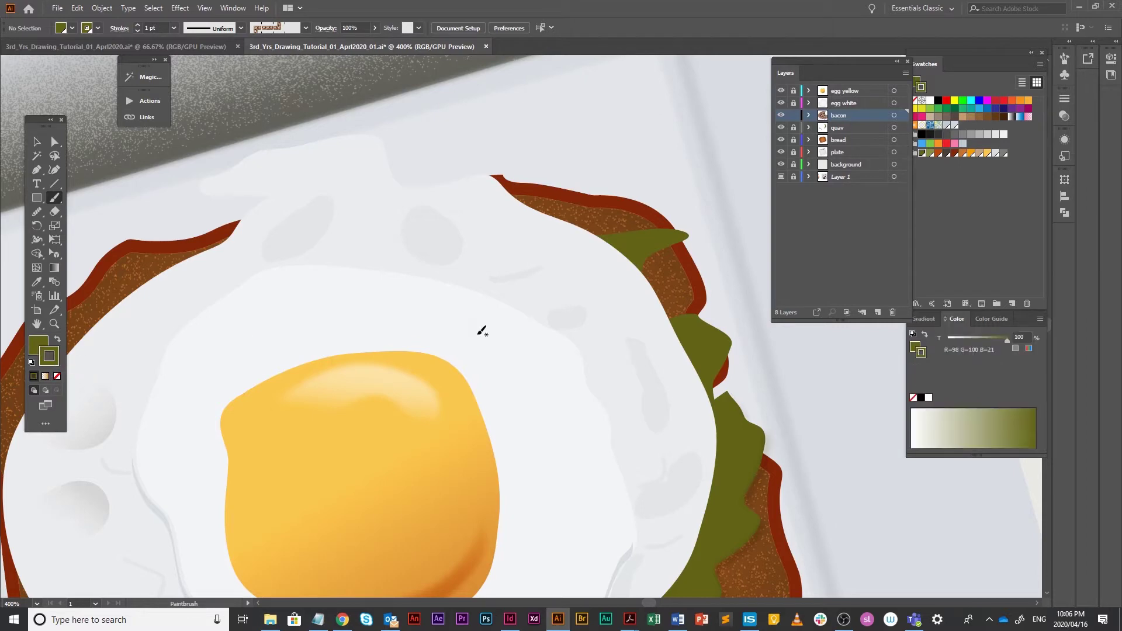
key("ctrl+y")
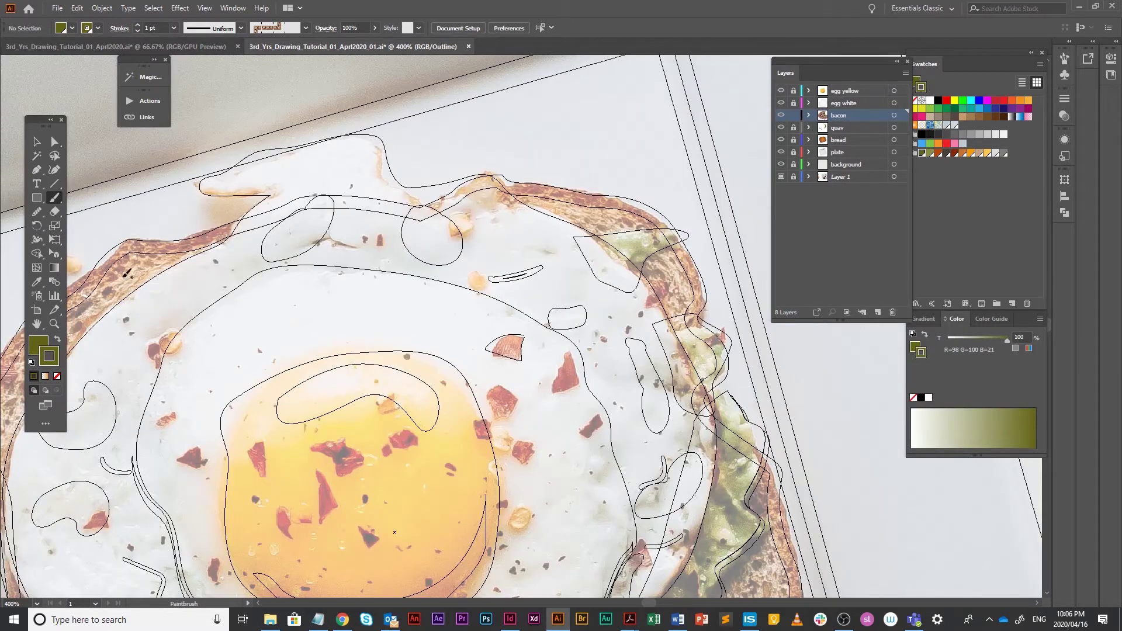
double_click(55, 200)
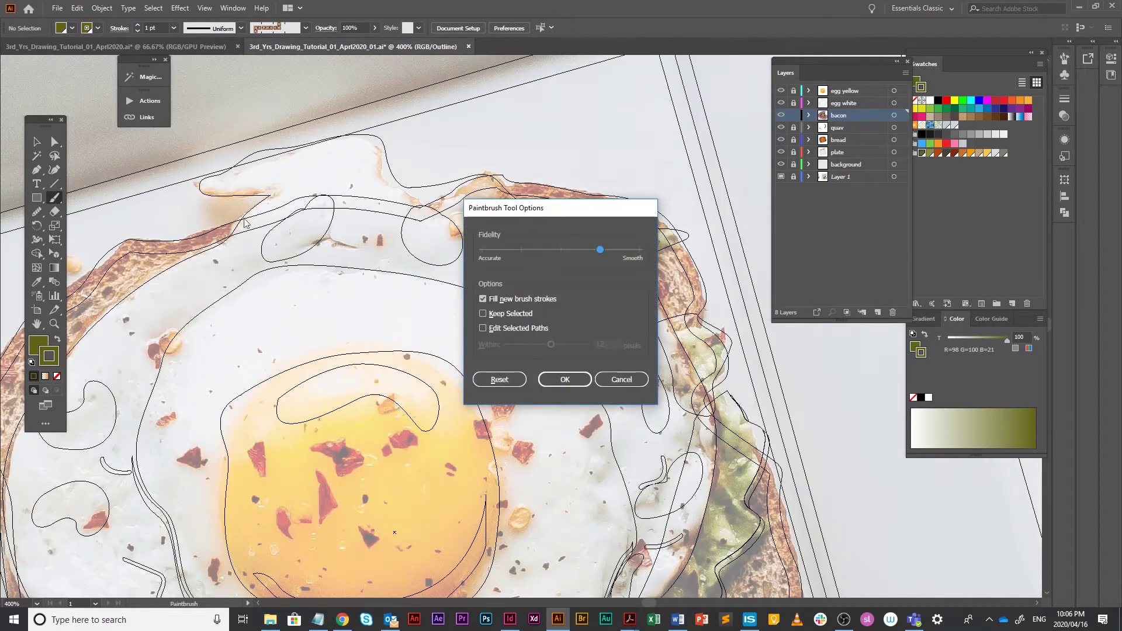
left_click(538, 300)
left_click(567, 379)
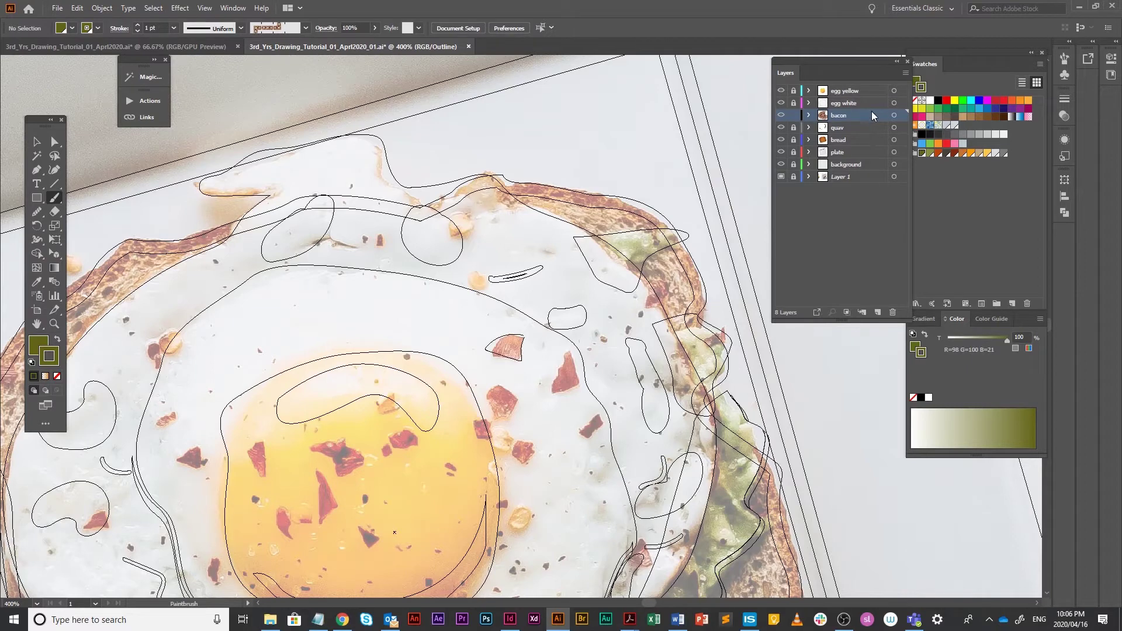
key("ctrl+z")
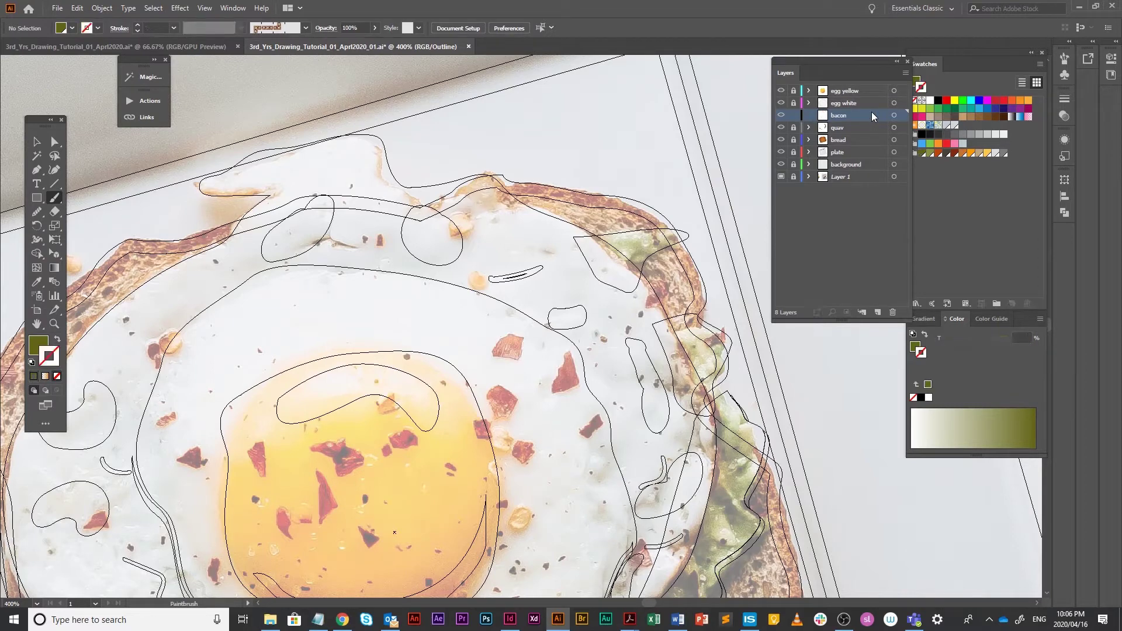
- Set the stroke to the dark reddish-brown swatch and try a small brush shape beside the yolk in full-colour display
left_click(793, 116)
left_click(954, 154)
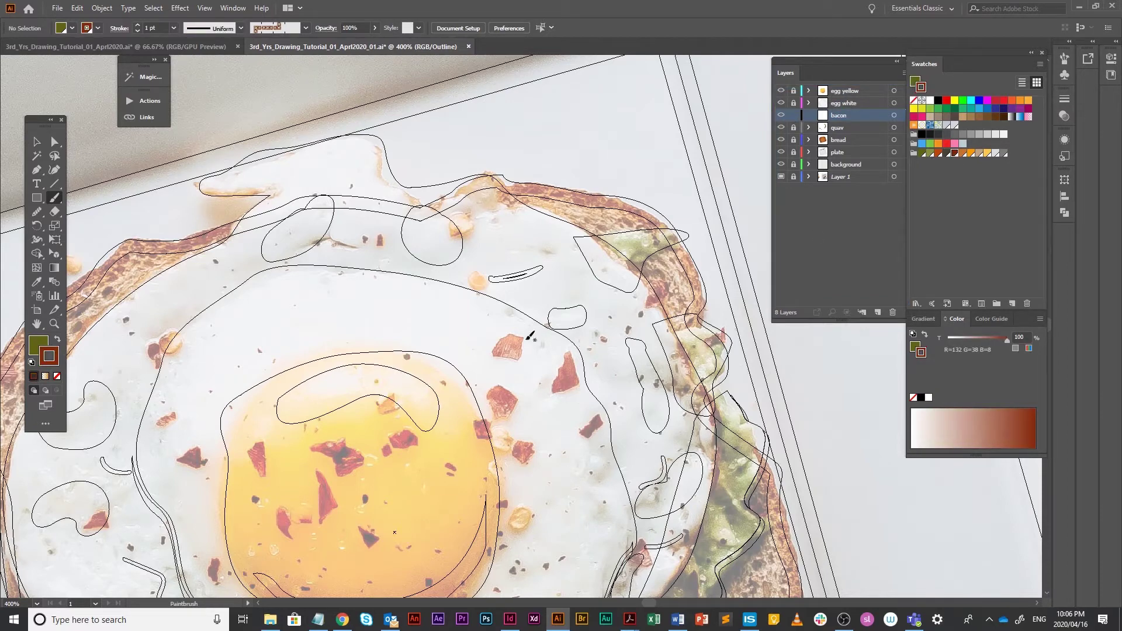
key("ctrl+y")
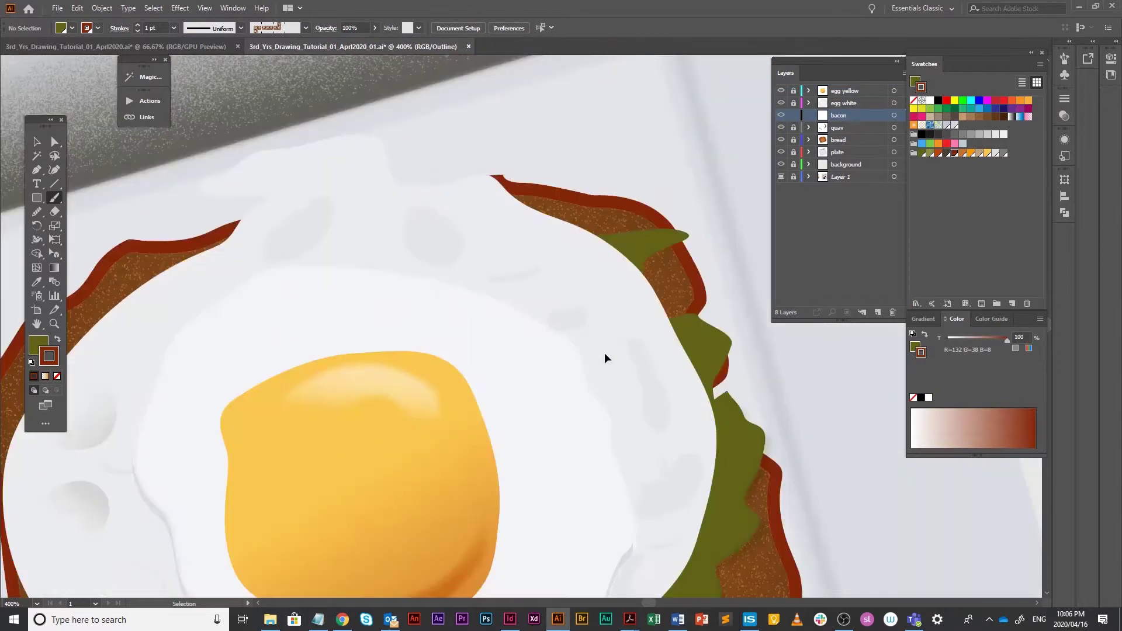
mouse_move(568, 349)
left_mouse_down()
mouse_move(556, 373)
mouse_move(570, 378)
mouse_move(568, 350)
left_mouse_up()
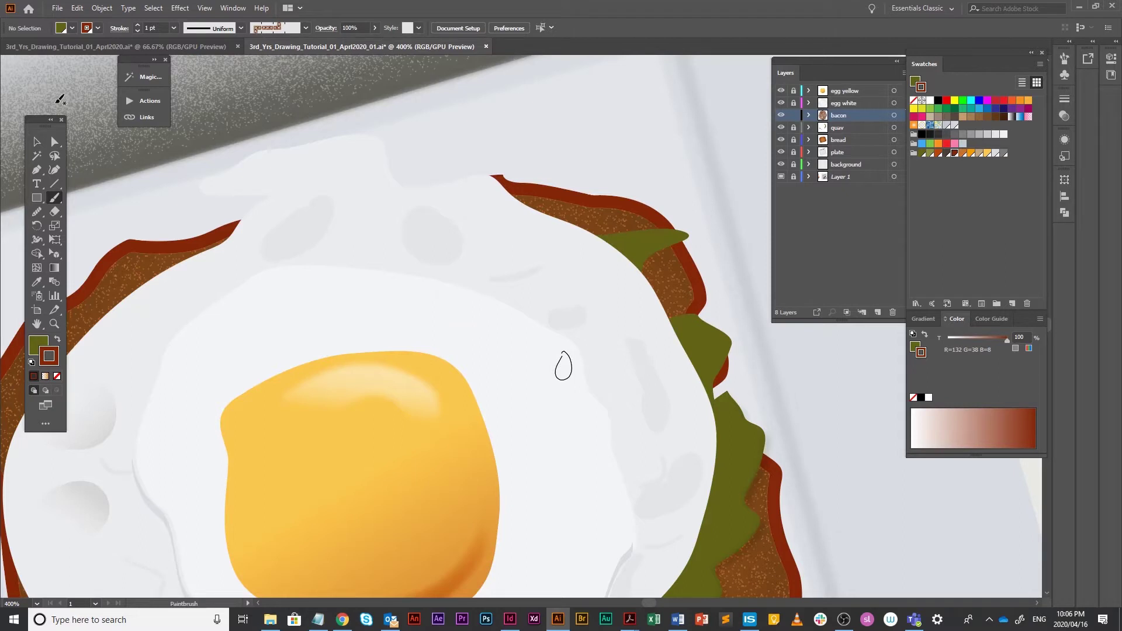
key("ctrl+z")
left_click(36, 141)
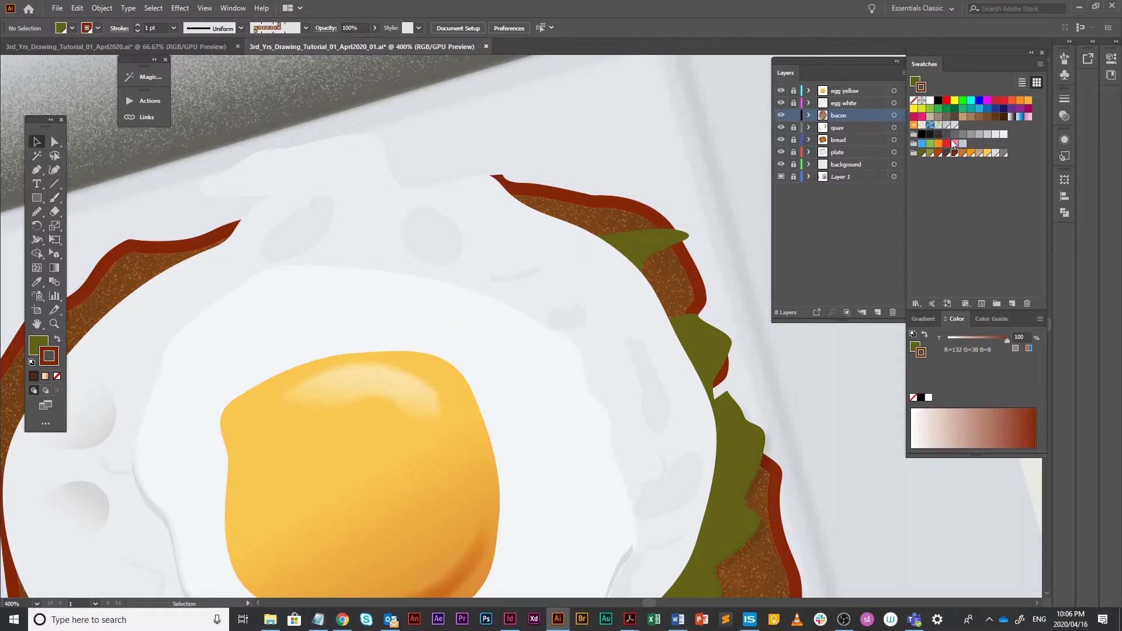
- Switch the brush definition from the patterned border brush to the 10 pt. Round brush
left_click(284, 26)
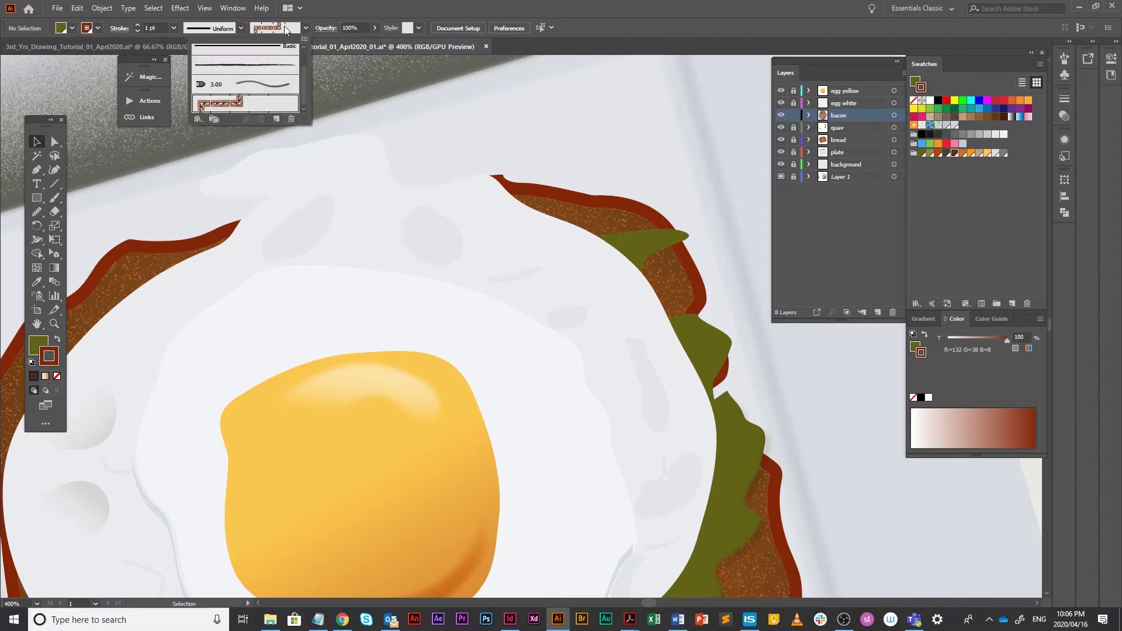
scroll(304, 94, "up", 2)
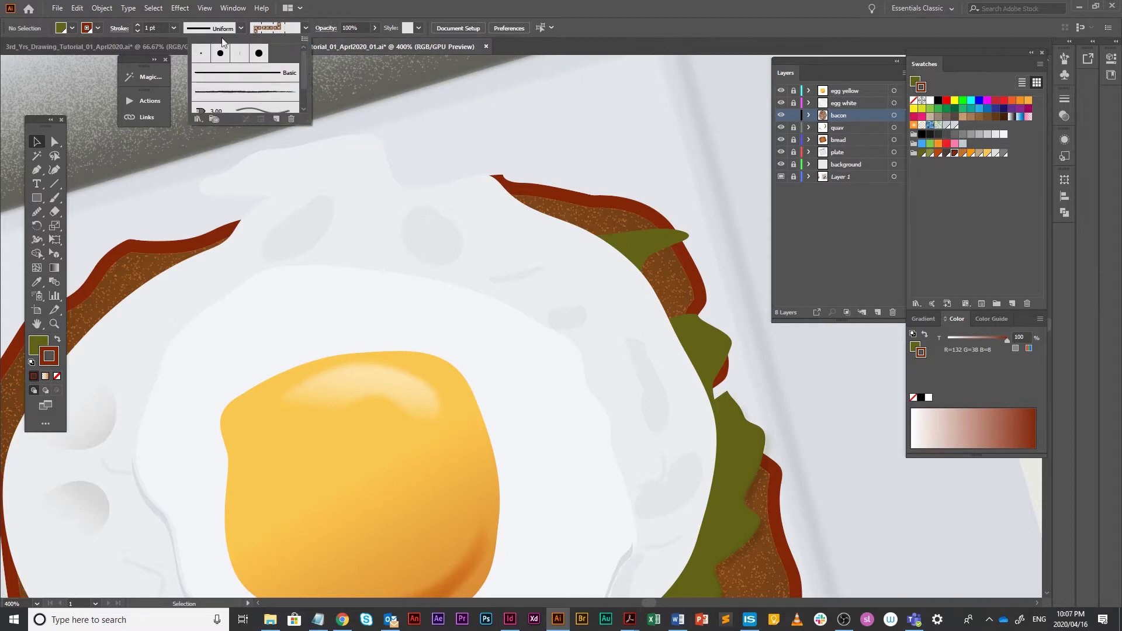
left_click(220, 53)
left_click(42, 142)
- Delete the bacon layer and create a fresh layer in its place
left_click(863, 113)
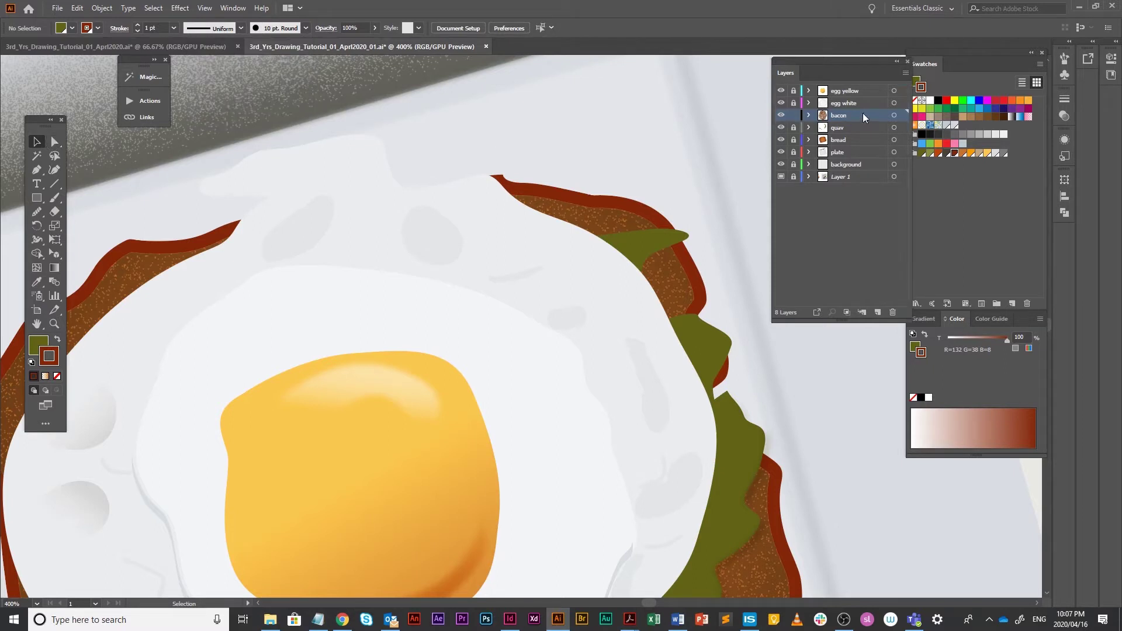
left_click_drag(862, 113, 893, 313)
left_click(882, 312)
- Trace the bacon bit above and right of the yolk with the Paintbrush and move its layer above the egg yellow layer
left_click(54, 197)
key("ctrl+y")
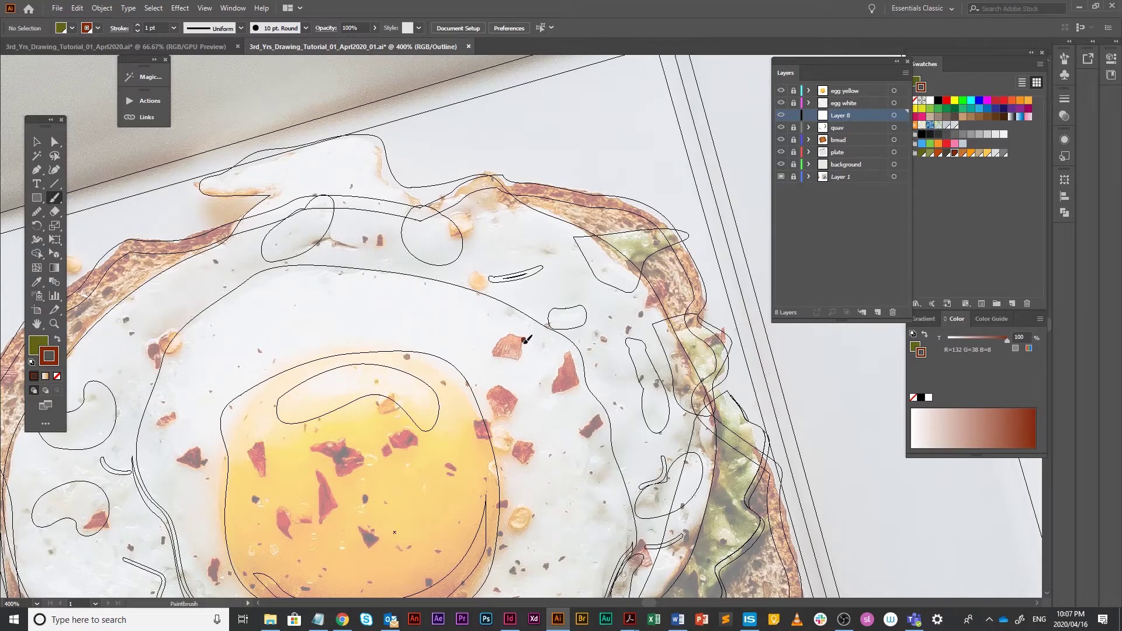
mouse_move(524, 338)
left_mouse_down()
mouse_move(507, 357)
mouse_move(497, 340)
mouse_move(525, 339)
left_mouse_up()
key("ctrl")
key("ctrl+y")
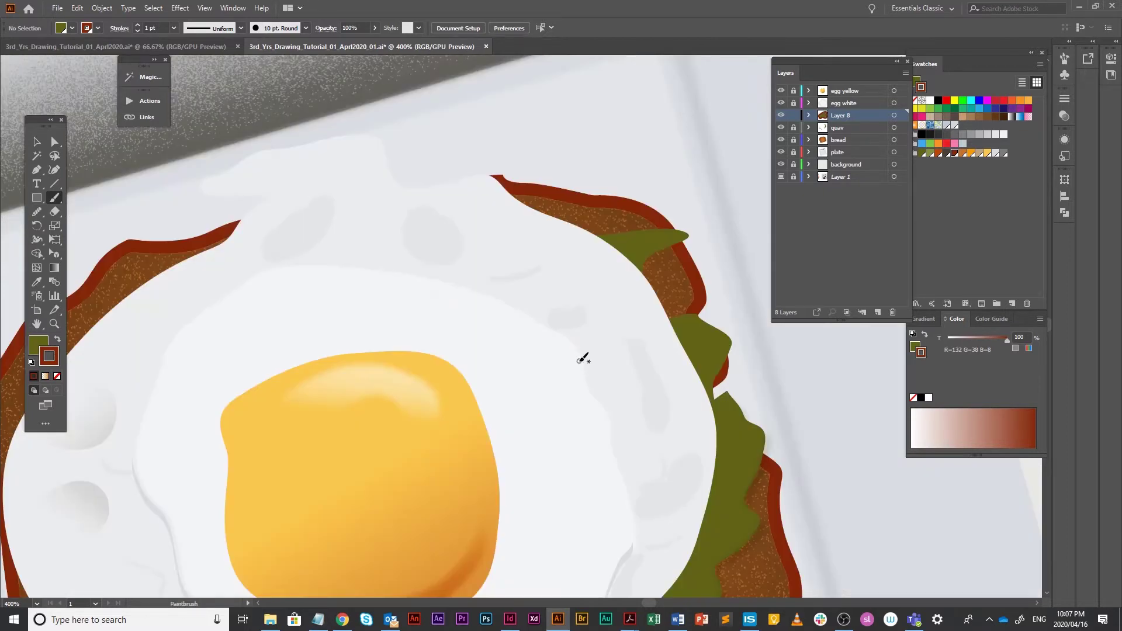
left_click_drag(870, 115, 871, 86)
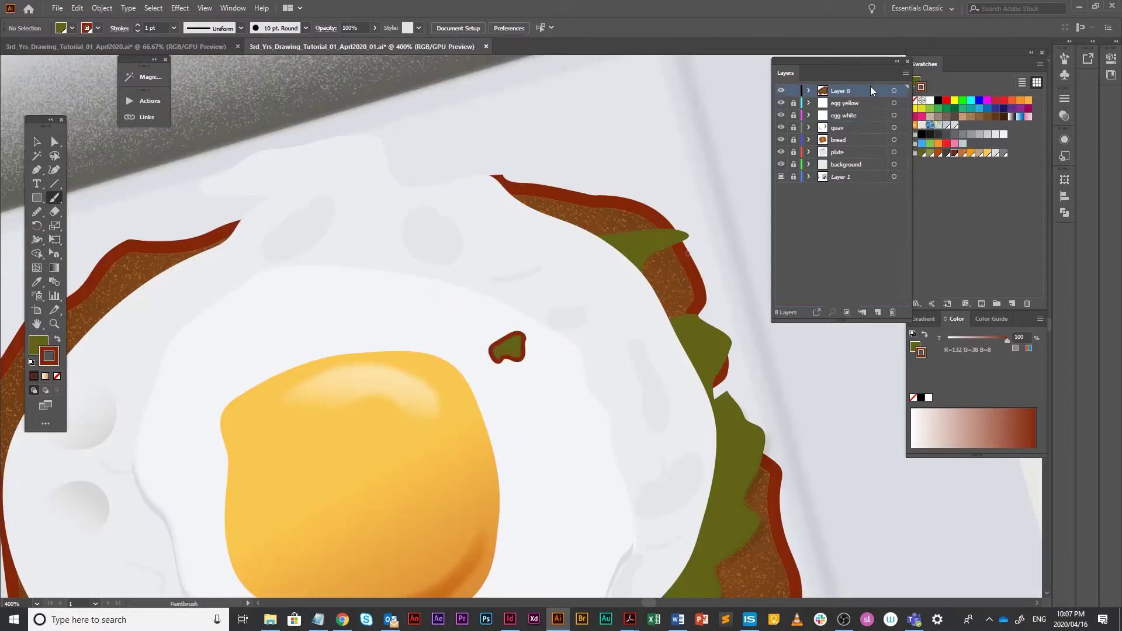
- Give the traced bacon bit the dark reddish-brown fill and remove its stroke
left_click(35, 142)
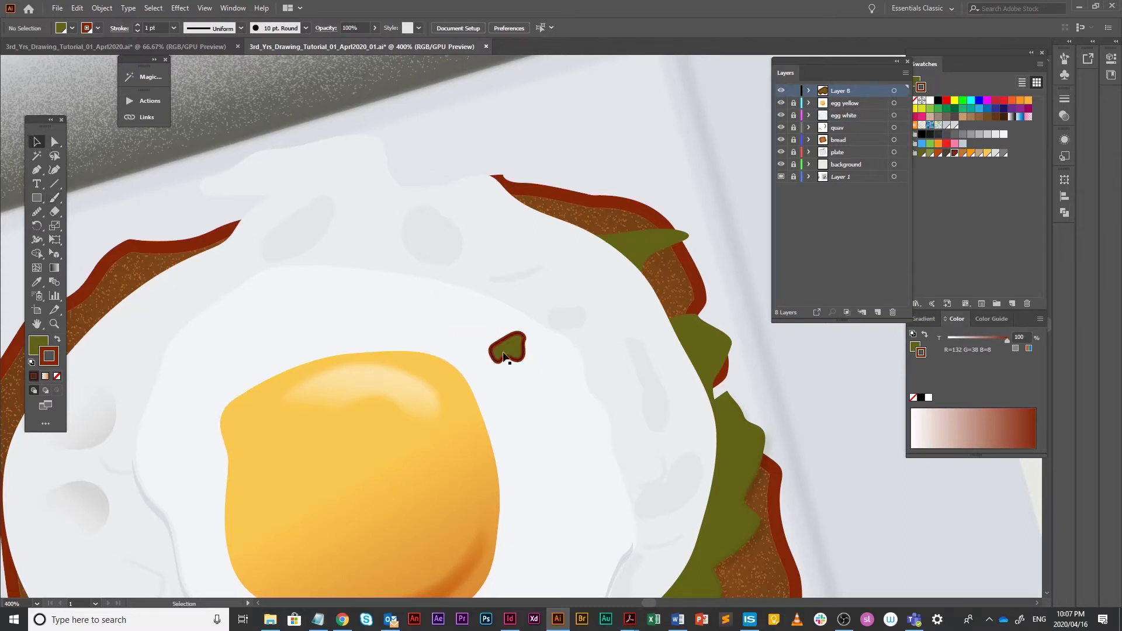
key("a")
left_click(512, 358)
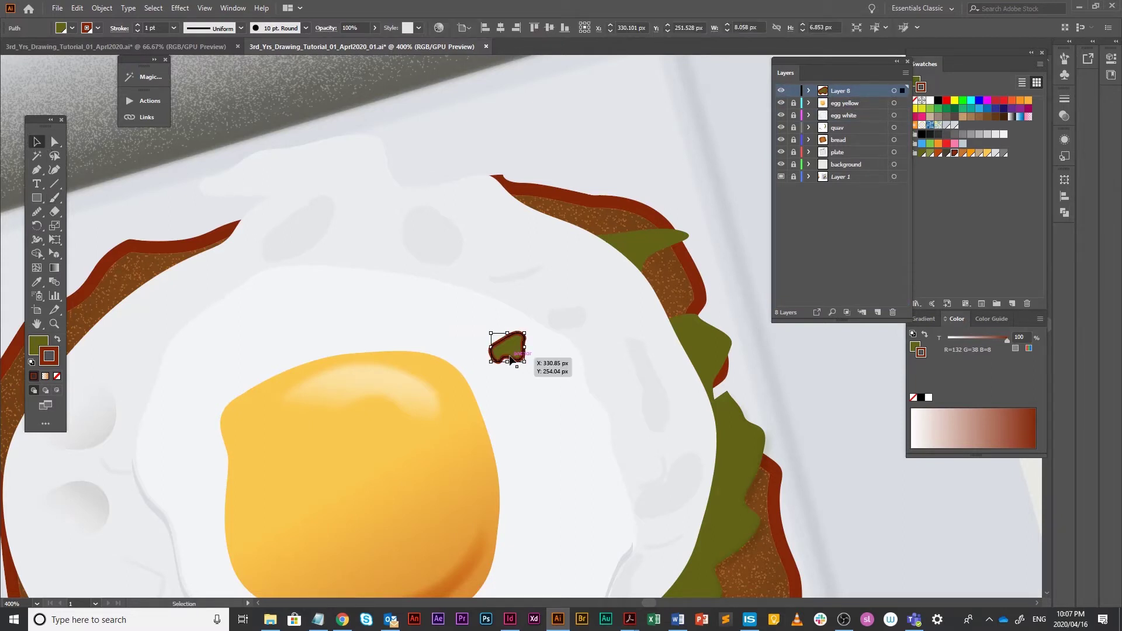
key("v")
key("Delete")
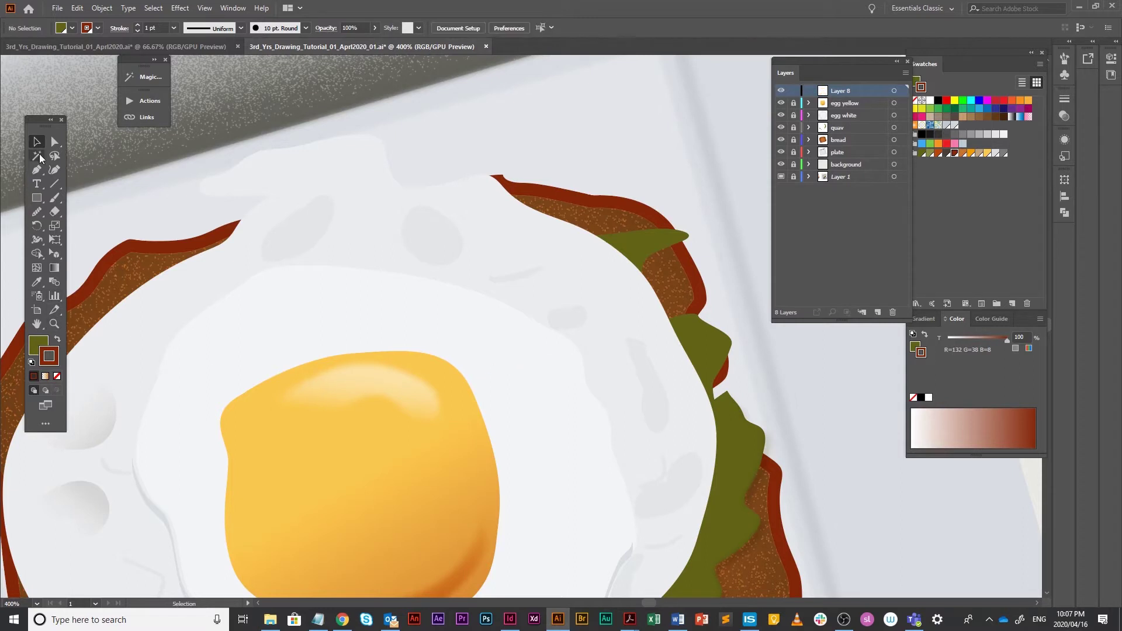
key("z")
key("ctrl+z")
key("ctrl+z")
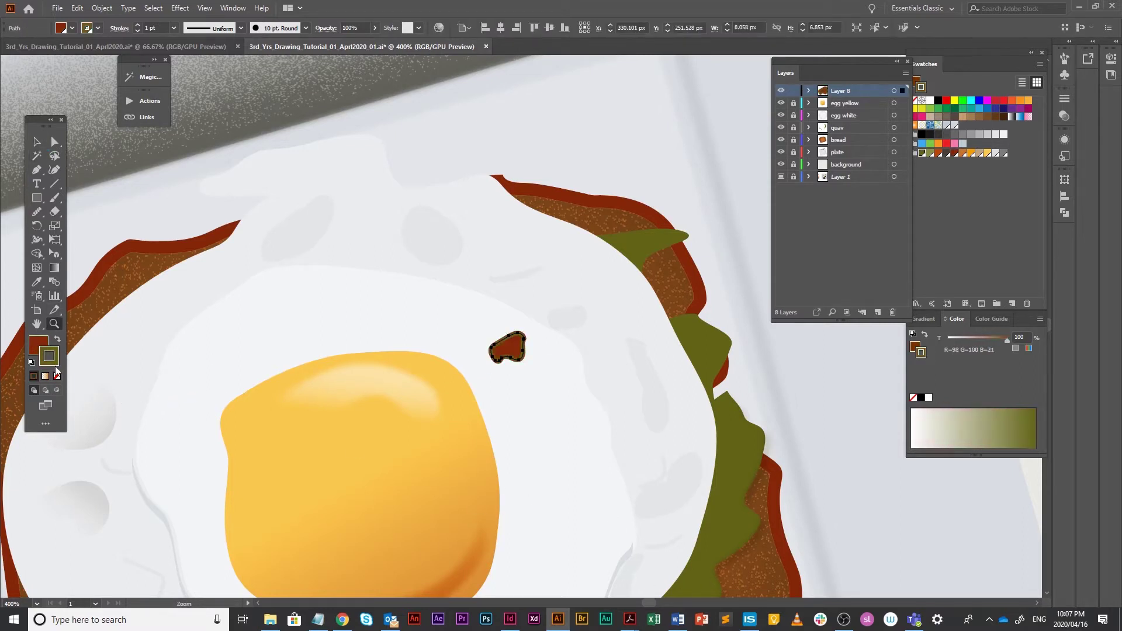
left_click(56, 375)
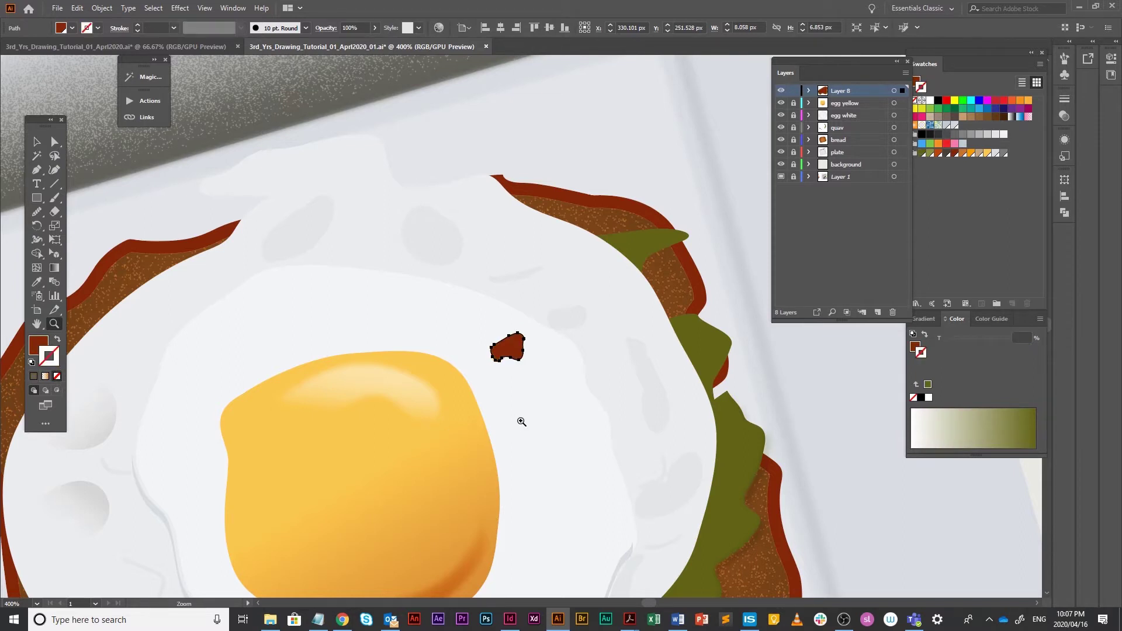
- Paint five more reddish-brown bacon bits, one small one right of the yolk and four across the yolk's upper half
left_click(54, 197)
mouse_move(549, 377)
left_mouse_down()
mouse_move(542, 394)
mouse_move(551, 381)
left_mouse_up()
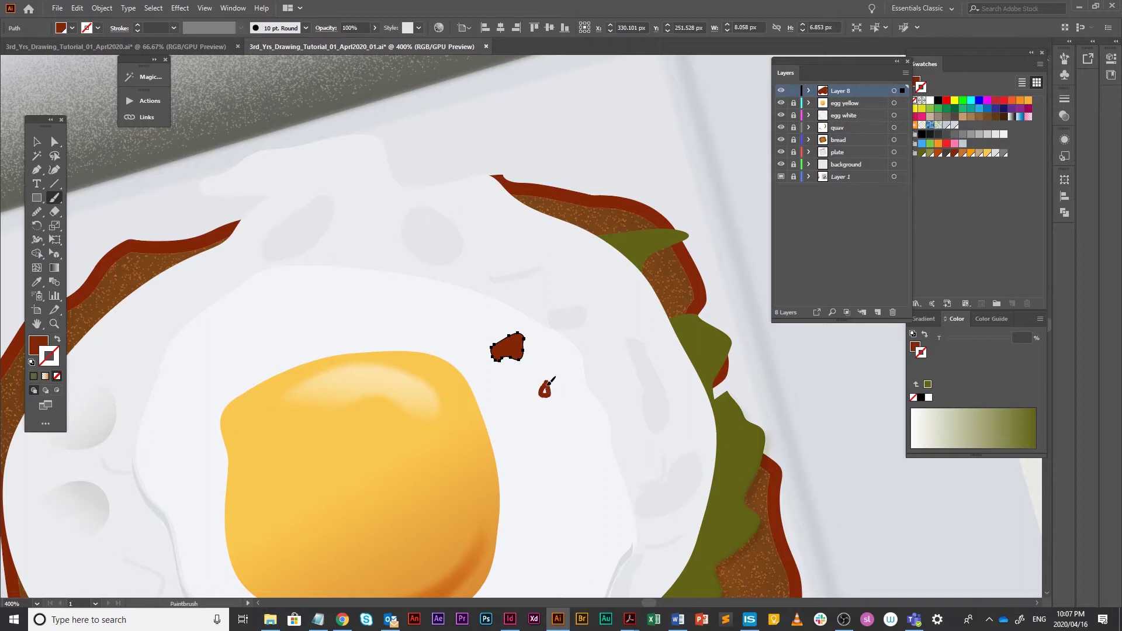
mouse_move(407, 424)
left_mouse_down()
mouse_move(426, 438)
mouse_move(428, 423)
mouse_move(409, 422)
mouse_move(456, 451)
left_mouse_up()
mouse_move(328, 431)
left_mouse_down()
mouse_move(354, 410)
mouse_move(332, 420)
left_mouse_up()
left_click_drag(330, 427, 331, 427)
mouse_move(349, 438)
left_mouse_down()
mouse_move(376, 464)
mouse_move(380, 445)
mouse_move(351, 439)
left_mouse_up()
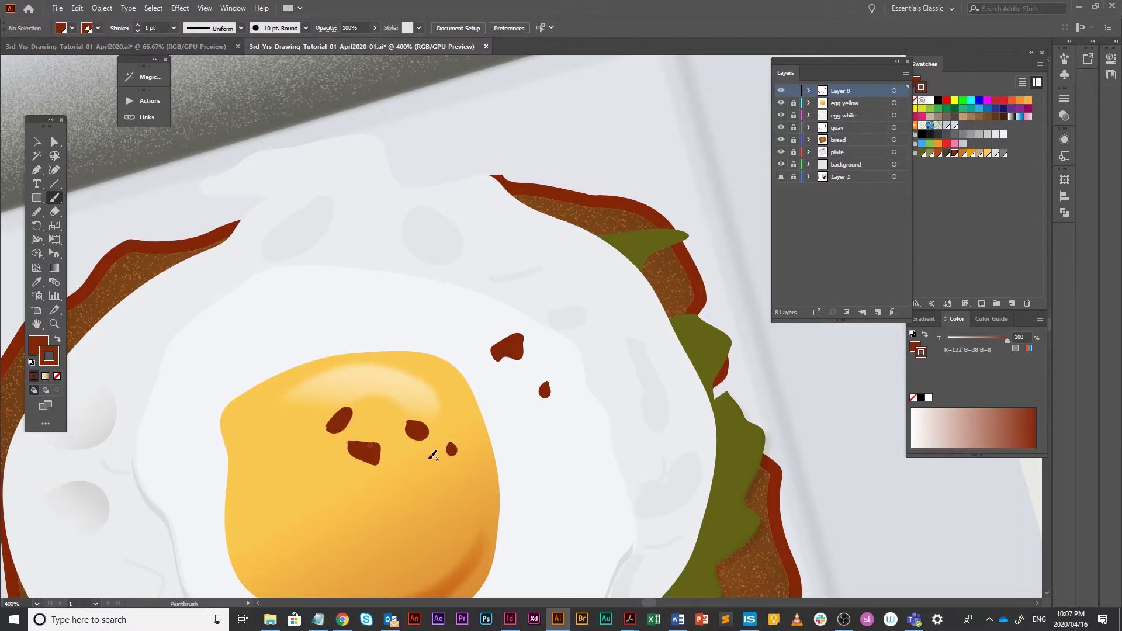
- Trace the two bacon bits on the left half of the yolk over the reference photo in outline display
key("ctrl+y")
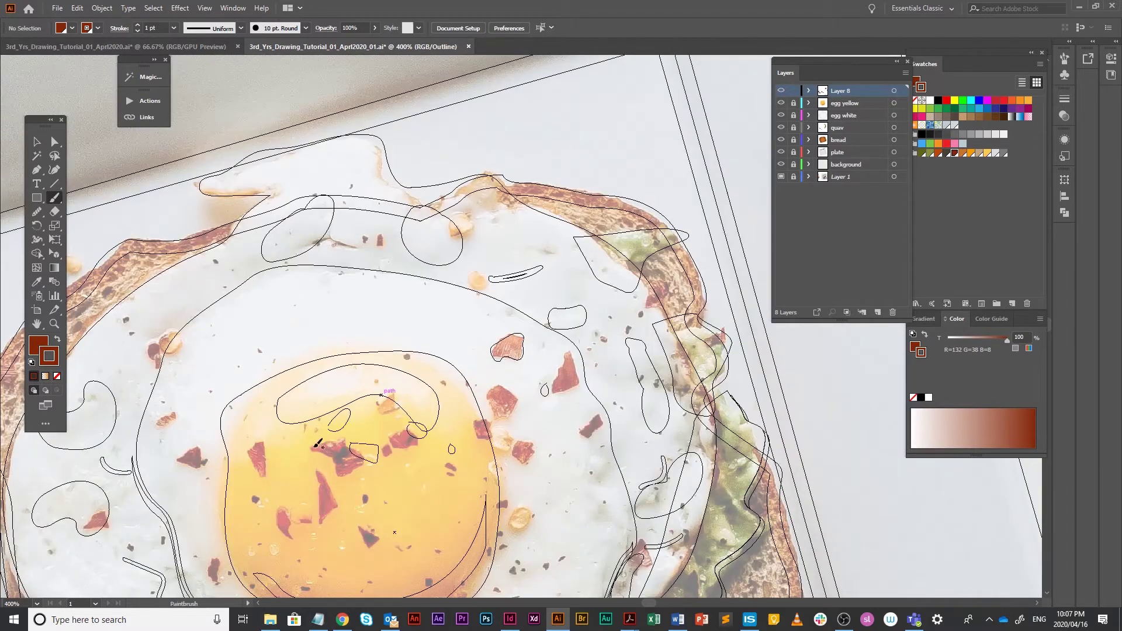
mouse_move(267, 439)
left_mouse_down()
mouse_move(248, 459)
mouse_move(267, 471)
mouse_move(272, 437)
left_mouse_up()
mouse_move(319, 467)
left_mouse_down()
mouse_move(343, 508)
mouse_move(319, 523)
mouse_move(319, 463)
left_mouse_up()
- Set the Paintbrush fidelity to the most Accurate level
double_click(54, 199)
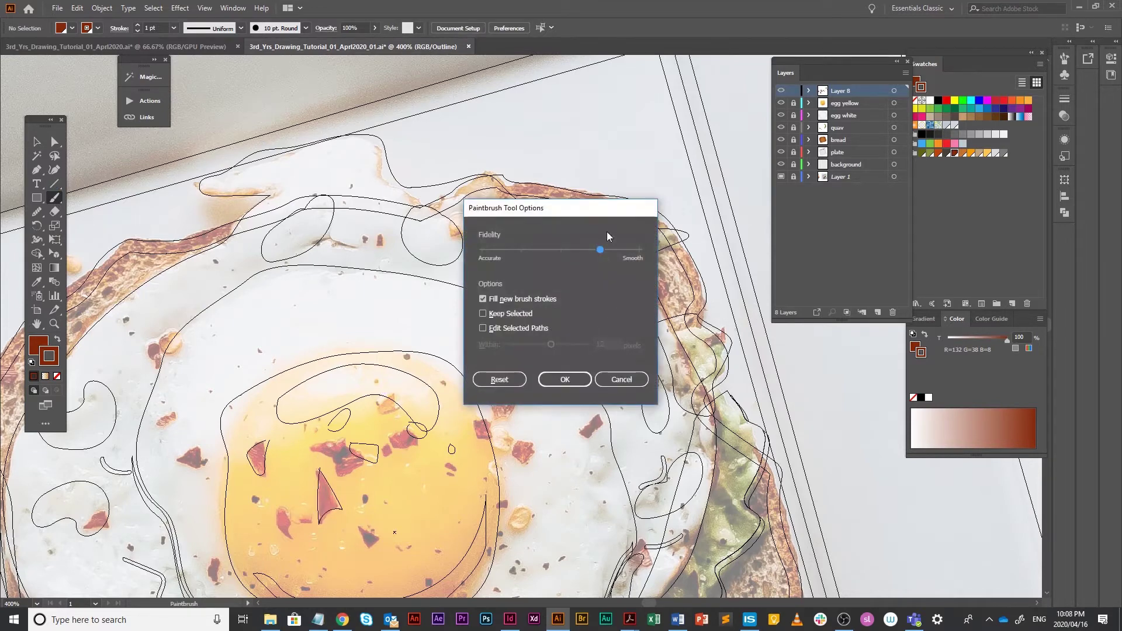
left_click_drag(601, 250, 459, 260)
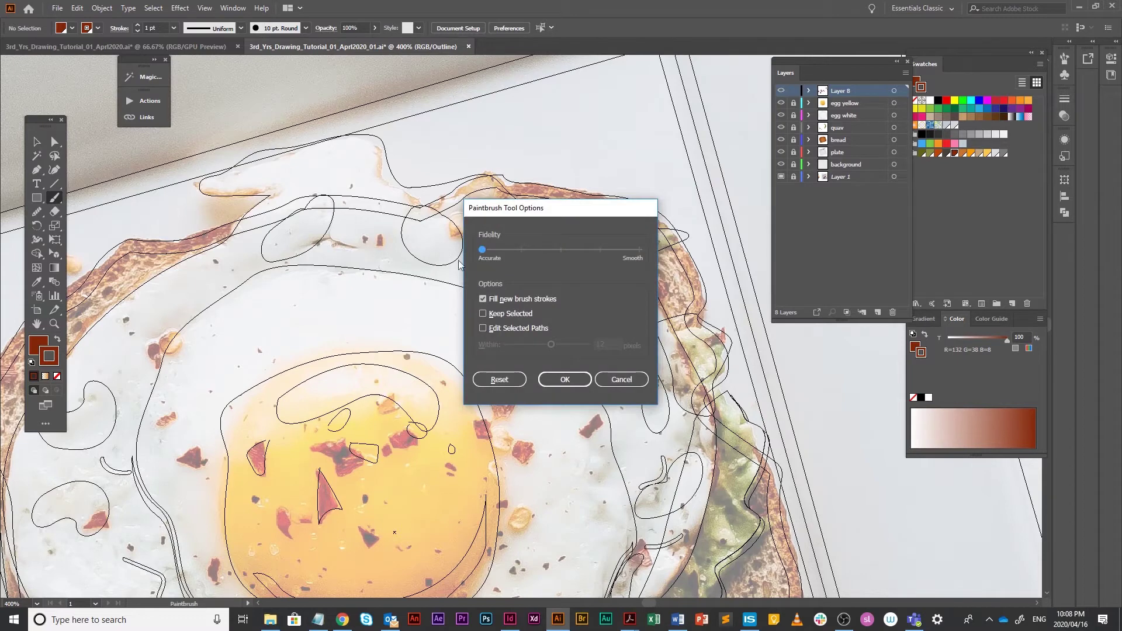
left_click(564, 380)
- Trace the cluster of bacon bits at the yolk's right edge and on the egg white beside it
mouse_move(486, 421)
left_mouse_down()
mouse_move(474, 440)
mouse_move(487, 421)
left_mouse_up()
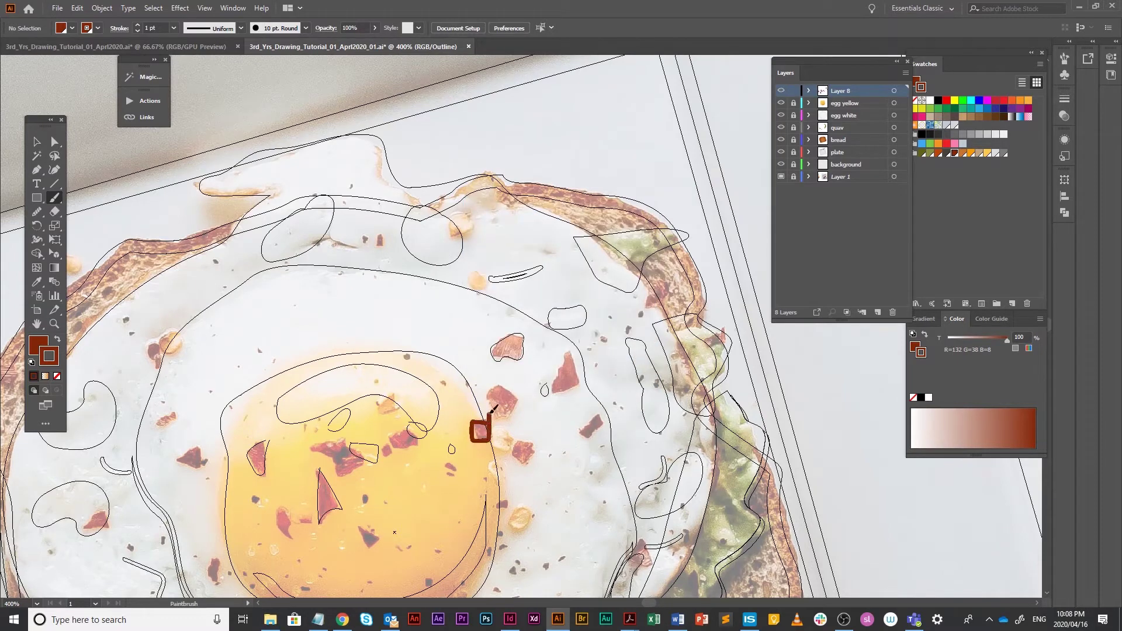
mouse_move(508, 385)
left_mouse_down()
mouse_move(517, 416)
mouse_move(496, 406)
mouse_move(510, 381)
left_mouse_up()
mouse_move(565, 353)
left_mouse_down()
mouse_move(558, 370)
mouse_move(573, 383)
mouse_move(579, 350)
left_mouse_up()
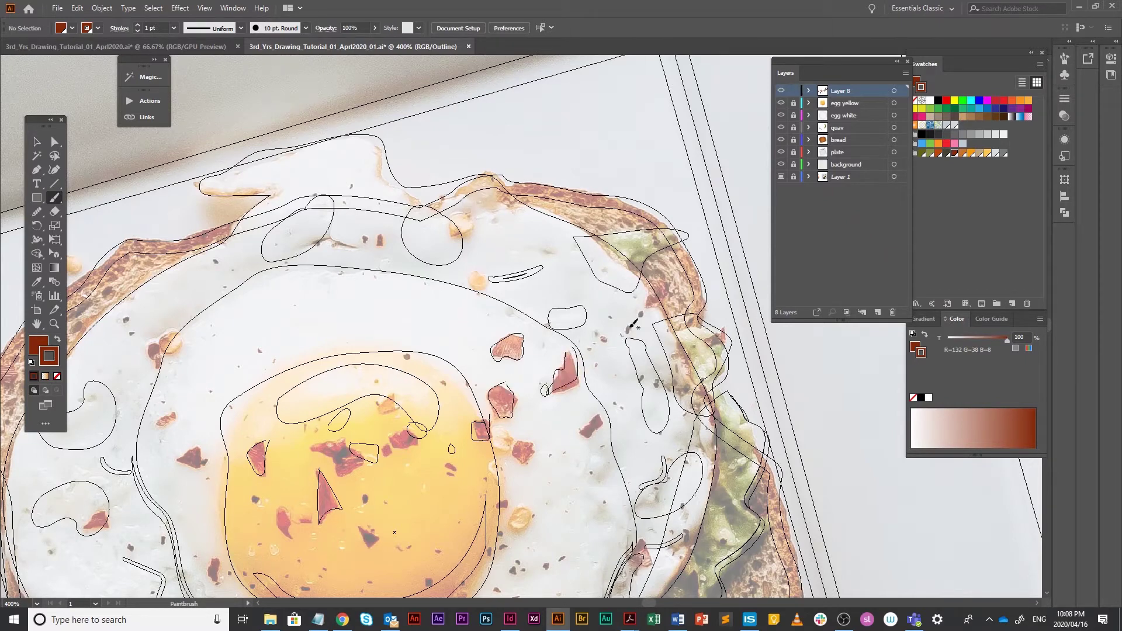
mouse_move(597, 407)
left_mouse_down()
mouse_move(578, 427)
mouse_move(585, 438)
mouse_move(599, 429)
mouse_move(596, 405)
left_mouse_up()
mouse_move(531, 454)
left_mouse_down()
mouse_move(562, 380)
mouse_move(559, 389)
mouse_move(548, 367)
mouse_move(572, 372)
left_mouse_up()
- Trace the bacon bits on the lower half of the yolk and on the egg white to its lower right
mouse_move(313, 438)
left_mouse_down()
mouse_move(334, 462)
mouse_move(326, 438)
left_mouse_up()
left_click_drag(336, 515, 343, 515)
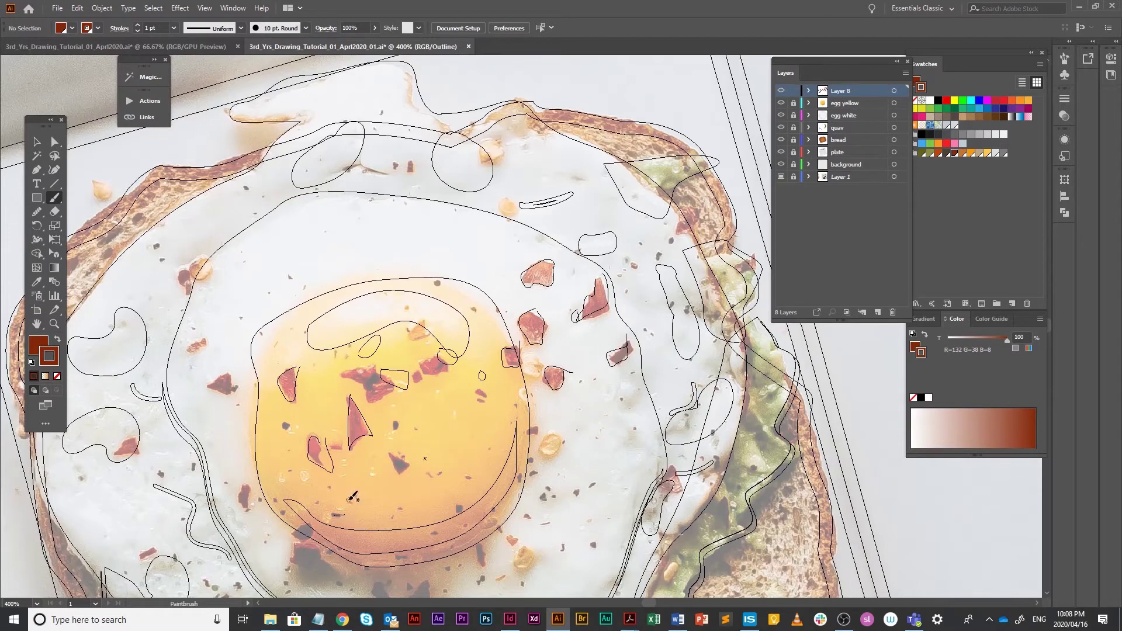
mouse_move(393, 447)
left_mouse_down()
mouse_move(413, 469)
mouse_move(395, 445)
left_mouse_up()
left_click_drag(538, 430, 544, 424)
mouse_move(681, 457)
left_mouse_down()
mouse_move(663, 476)
mouse_move(679, 464)
left_mouse_up()
mouse_move(493, 530)
left_mouse_down()
mouse_move(513, 546)
mouse_move(529, 522)
mouse_move(515, 488)
mouse_move(514, 504)
mouse_move(510, 497)
left_mouse_up()
- Trace the bacon bits below the yolk and around its lower-left edge
key("space")
mouse_move(458, 525)
left_mouse_down()
mouse_move(438, 558)
mouse_move(465, 556)
mouse_move(463, 525)
mouse_move(407, 529)
mouse_move(422, 539)
mouse_move(420, 512)
left_mouse_up()
mouse_move(338, 486)
left_mouse_down()
mouse_move(353, 510)
mouse_move(340, 491)
left_mouse_up()
mouse_move(349, 462)
left_mouse_down()
mouse_move(328, 476)
mouse_move(349, 460)
left_mouse_up()
mouse_move(284, 435)
left_mouse_down()
mouse_move(277, 425)
mouse_move(275, 449)
mouse_move(279, 423)
left_mouse_up()
- Trace the scattered bacon bits on the egg white left of the yolk and return to full-colour display
mouse_move(260, 316)
left_mouse_down()
mouse_move(236, 320)
mouse_move(258, 314)
left_mouse_up()
mouse_move(178, 364)
left_mouse_down()
mouse_move(153, 398)
mouse_move(168, 372)
left_mouse_up()
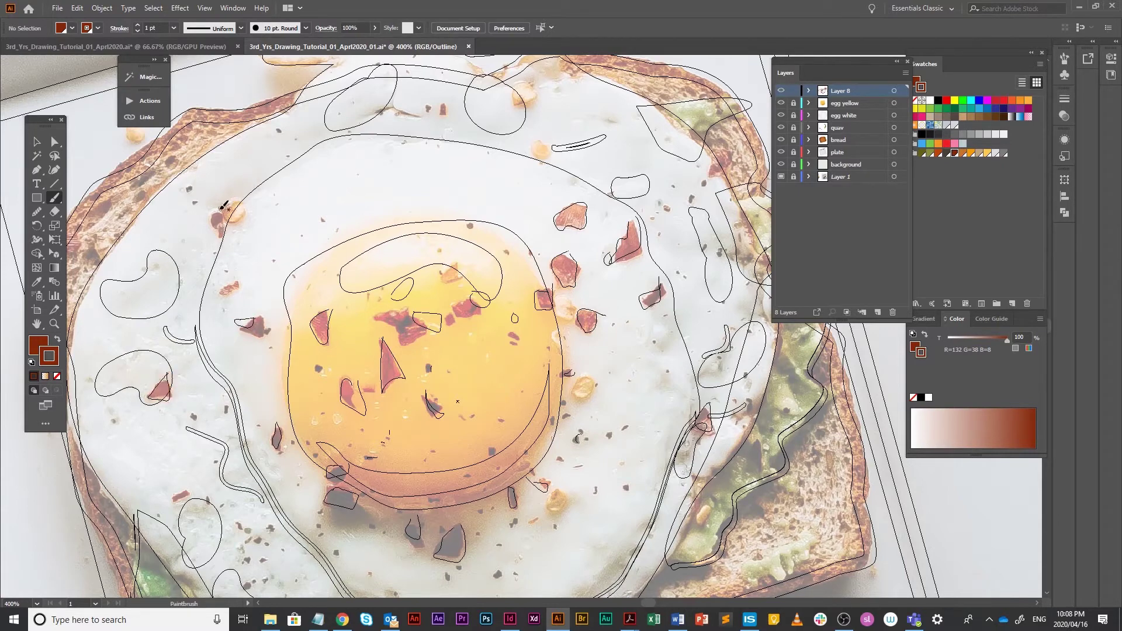
mouse_move(219, 208)
left_mouse_down()
mouse_move(225, 231)
mouse_move(218, 212)
left_mouse_up()
mouse_move(212, 482)
left_mouse_down()
mouse_move(174, 496)
mouse_move(193, 488)
left_mouse_up()
key("ctrl+y")
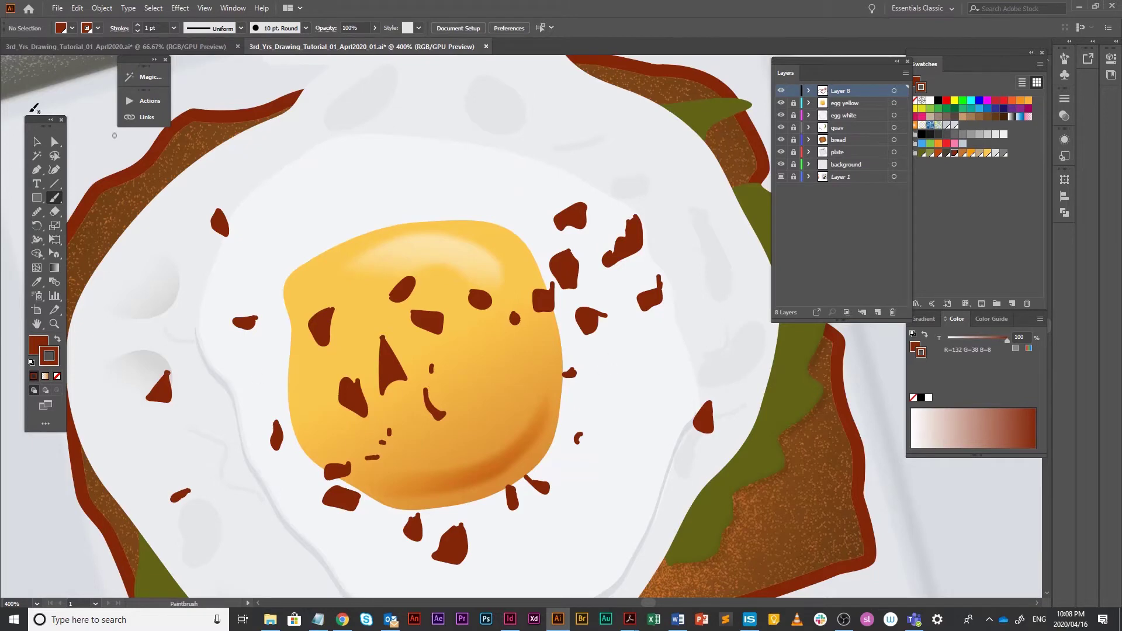
- Select all the bacon bits on the top layer, group them and remove their stroke
left_click(37, 141)
key("ctrl+minus")
key("ctrl+minus")
key("ctrl+minus")
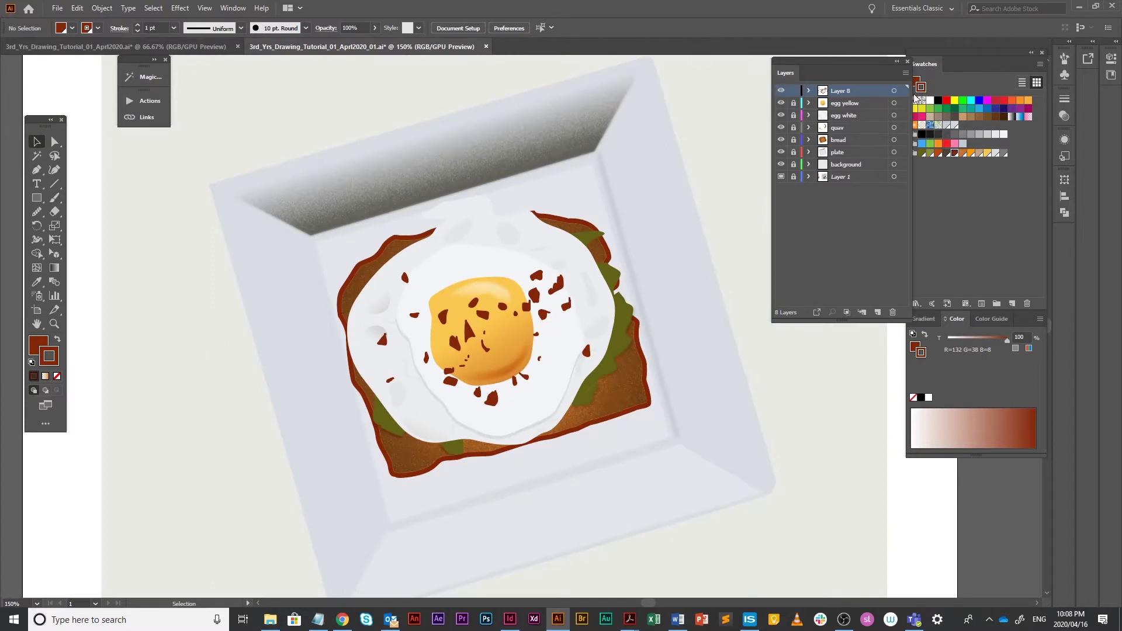
left_click(894, 92)
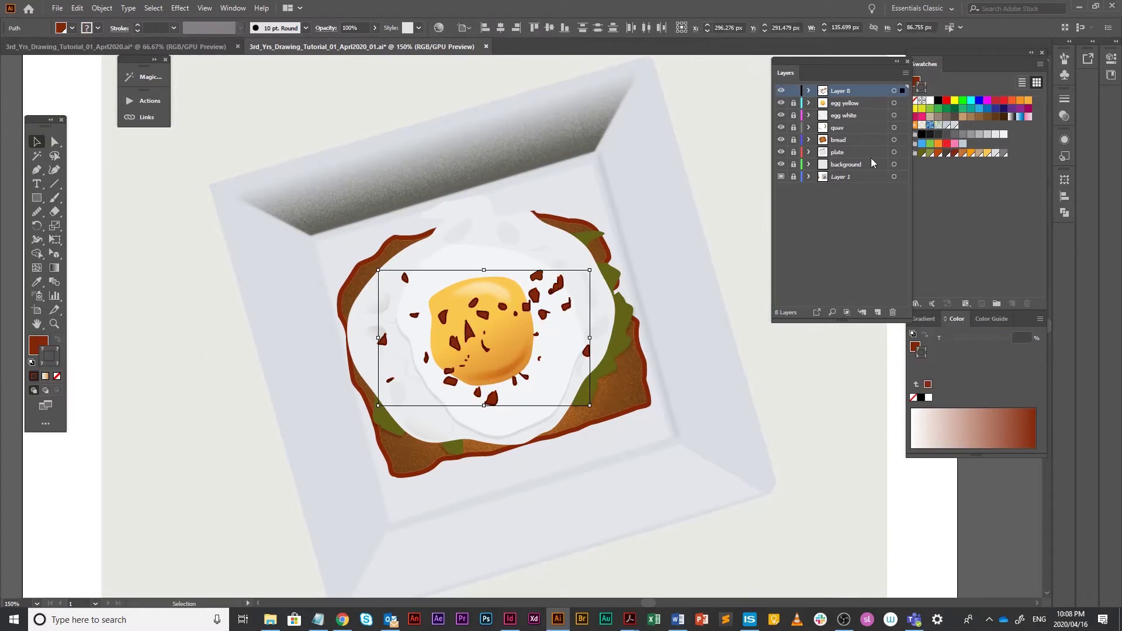
key("ctrl+minus")
scroll(484, 245, "up", 1)
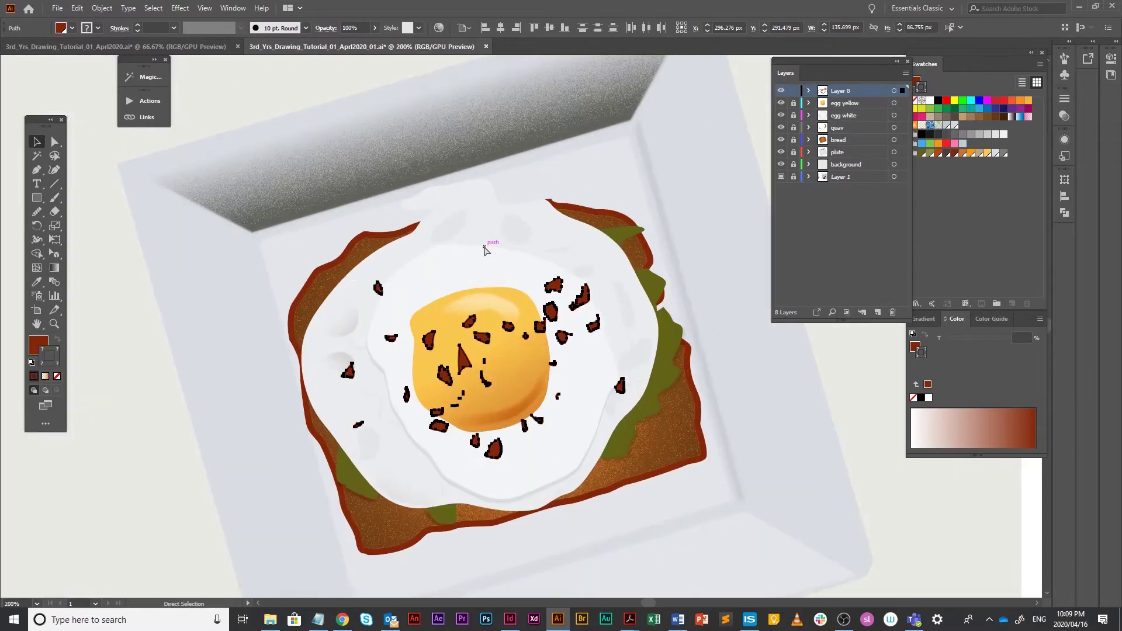
scroll(484, 245, "up", 1)
scroll(498, 336, "up", 1)
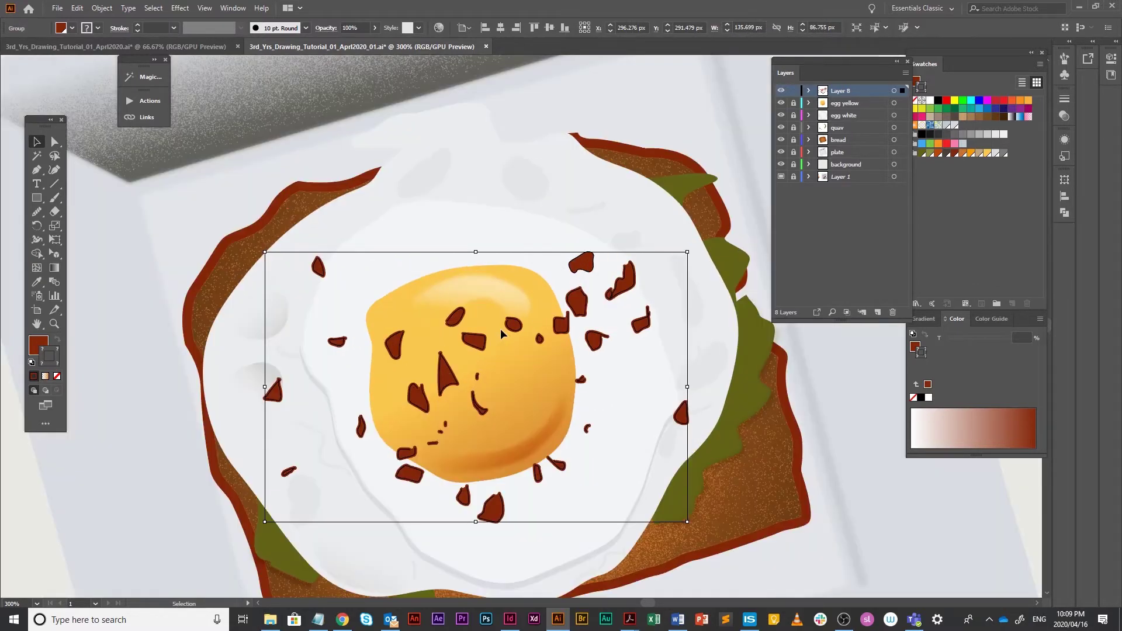
left_click(57, 376)
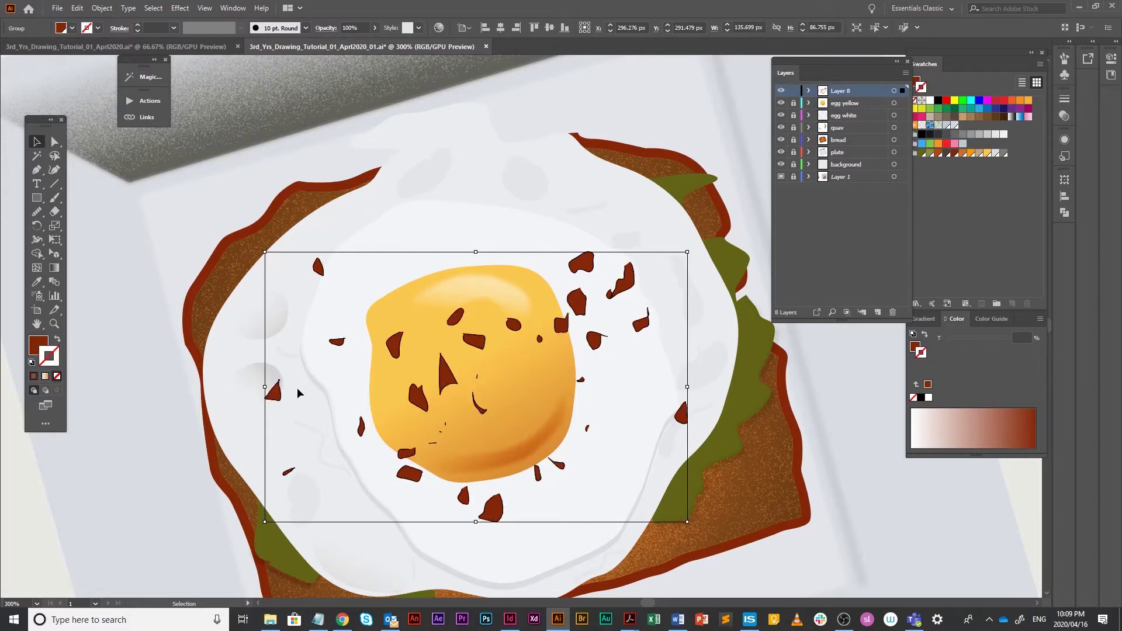
- Duplicate the bacon group slightly down and to the right, and give the copy a R=217 G=220 B=225 fill without stroke
scroll(301, 389, "up", 3)
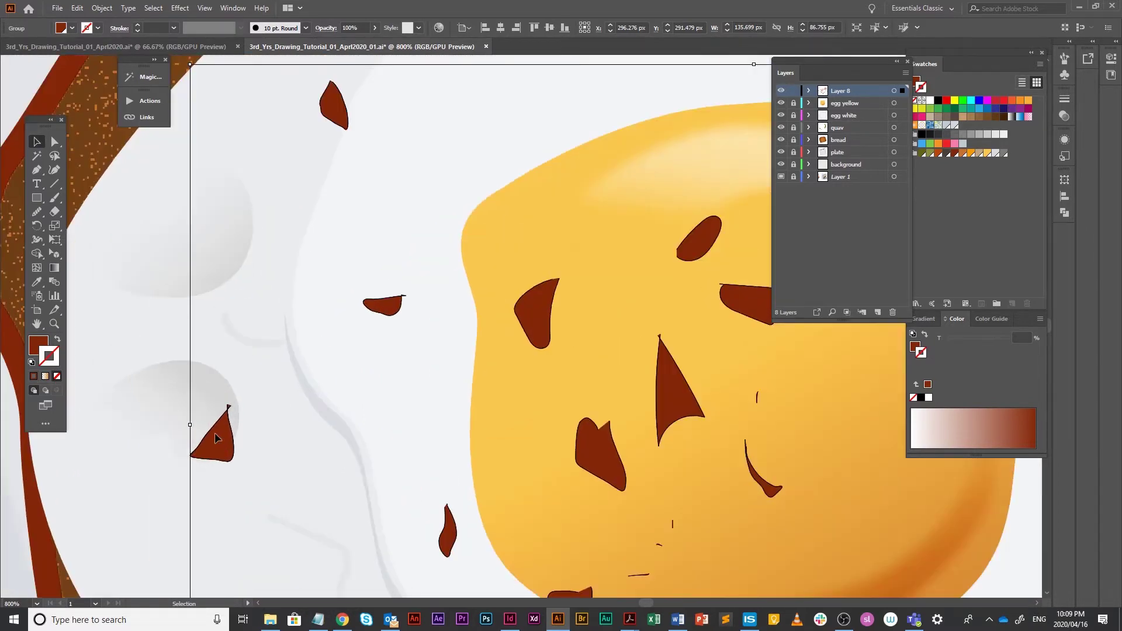
left_click_drag(215, 433, 218, 438)
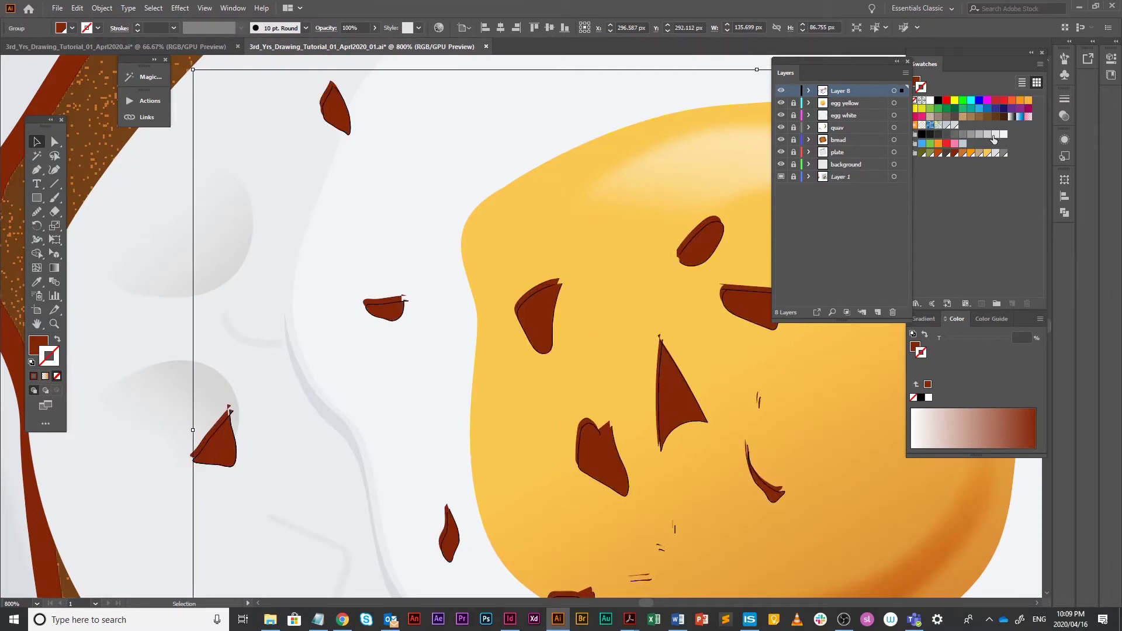
left_click(995, 153)
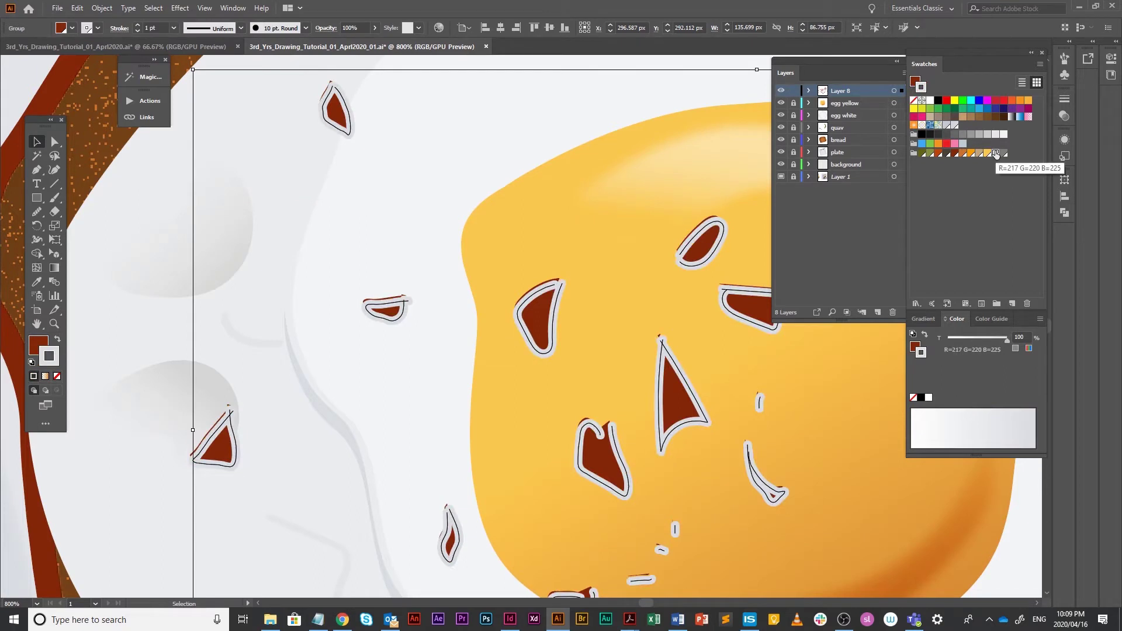
key("shift+x")
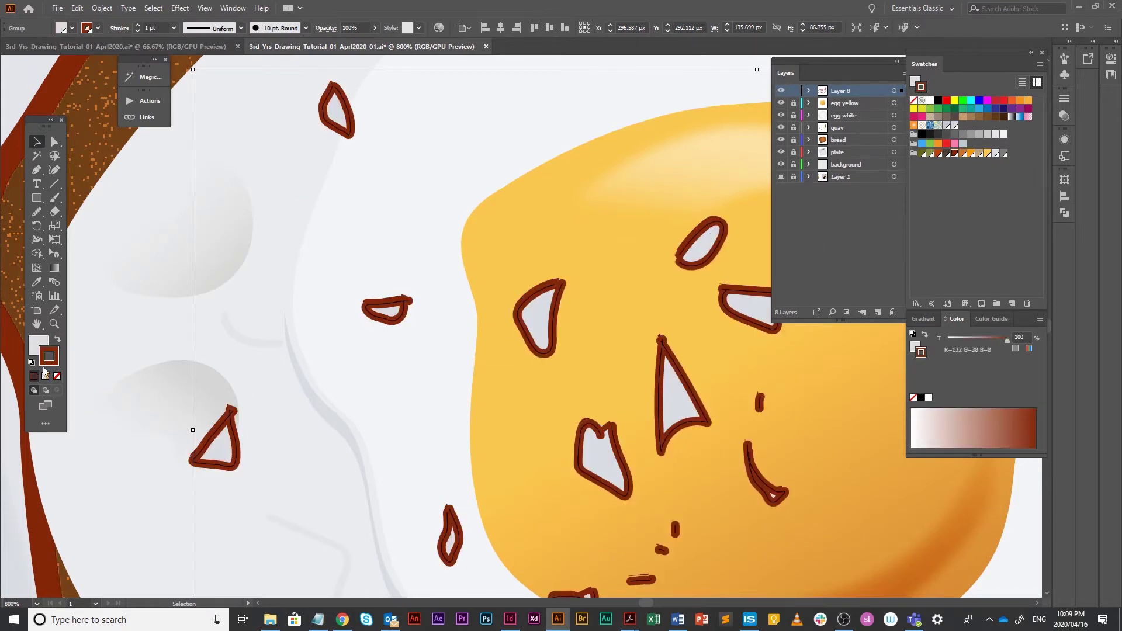
left_click(57, 375)
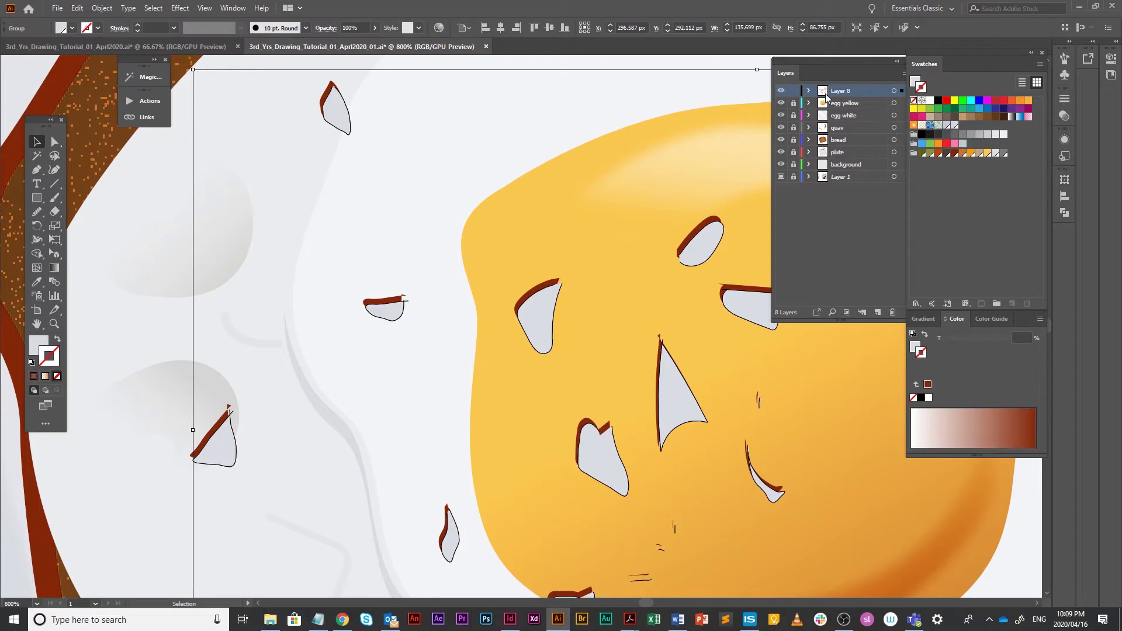
- Place the grey copy beneath the original bacon group and set its blending mode to Multiply
left_click(809, 90)
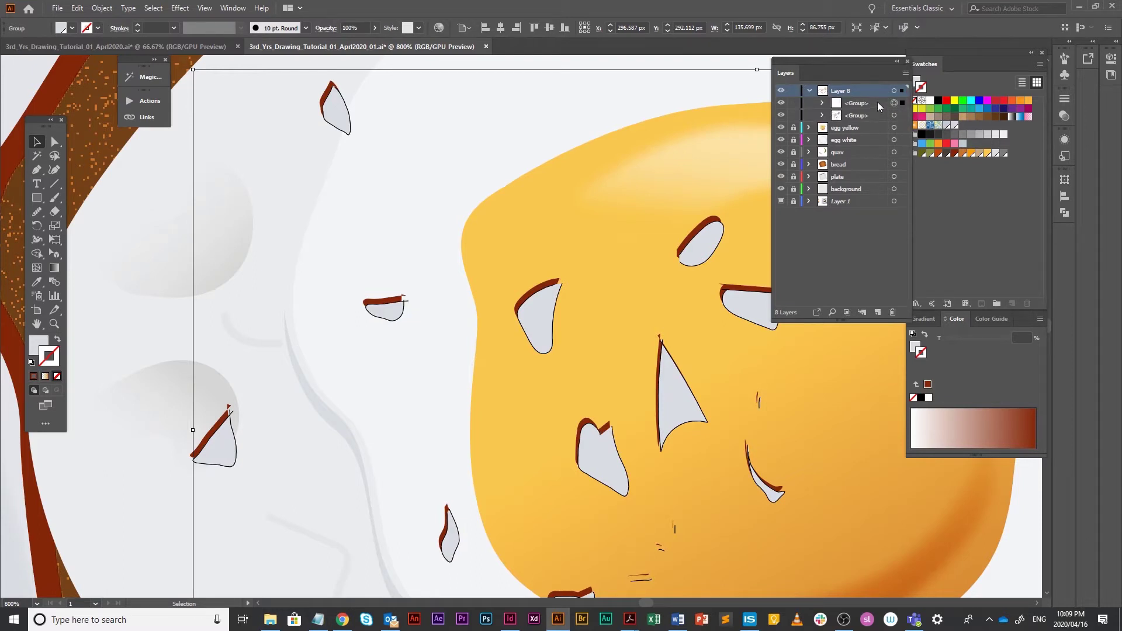
mouse_move(880, 107)
left_mouse_down()
mouse_move(821, 83)
mouse_move(875, 118)
left_mouse_up()
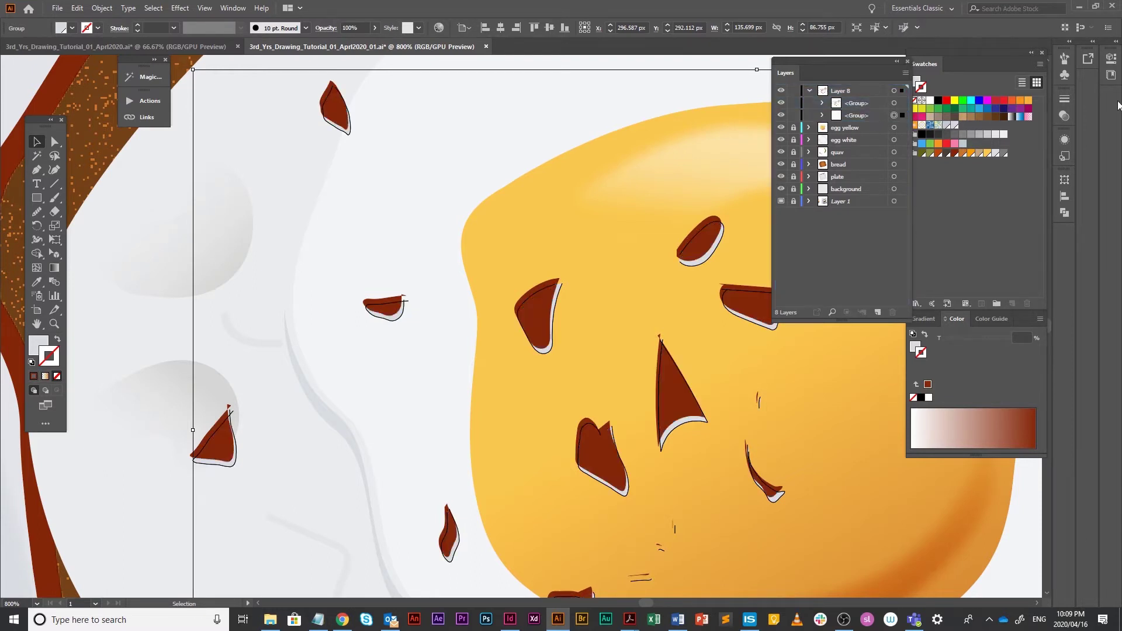
left_click(1064, 115)
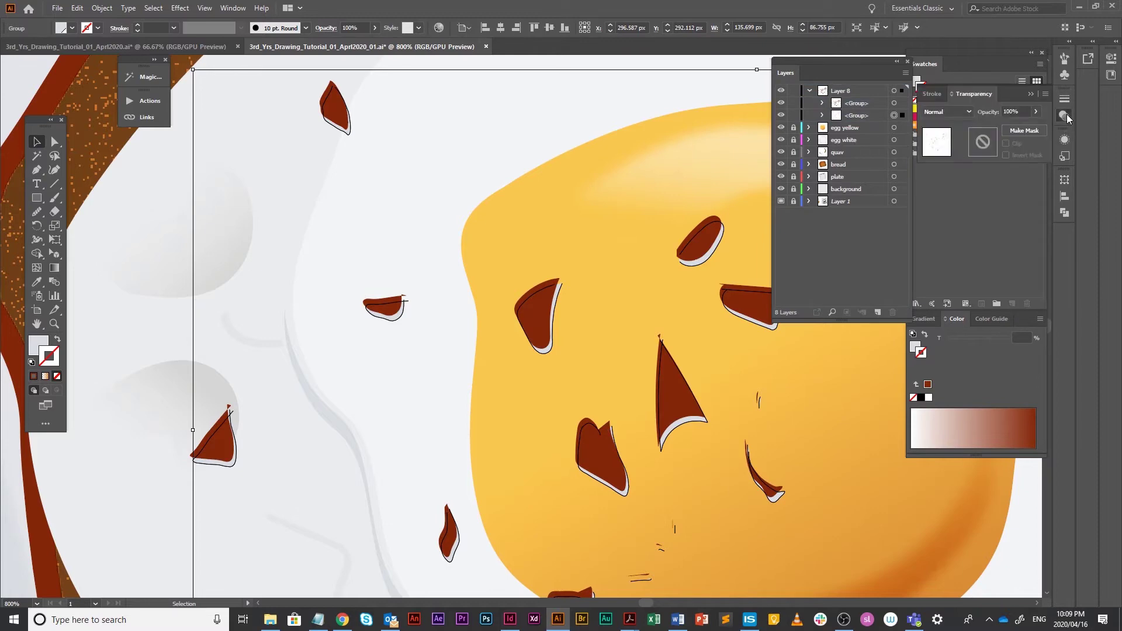
left_click(947, 112)
left_click(948, 153)
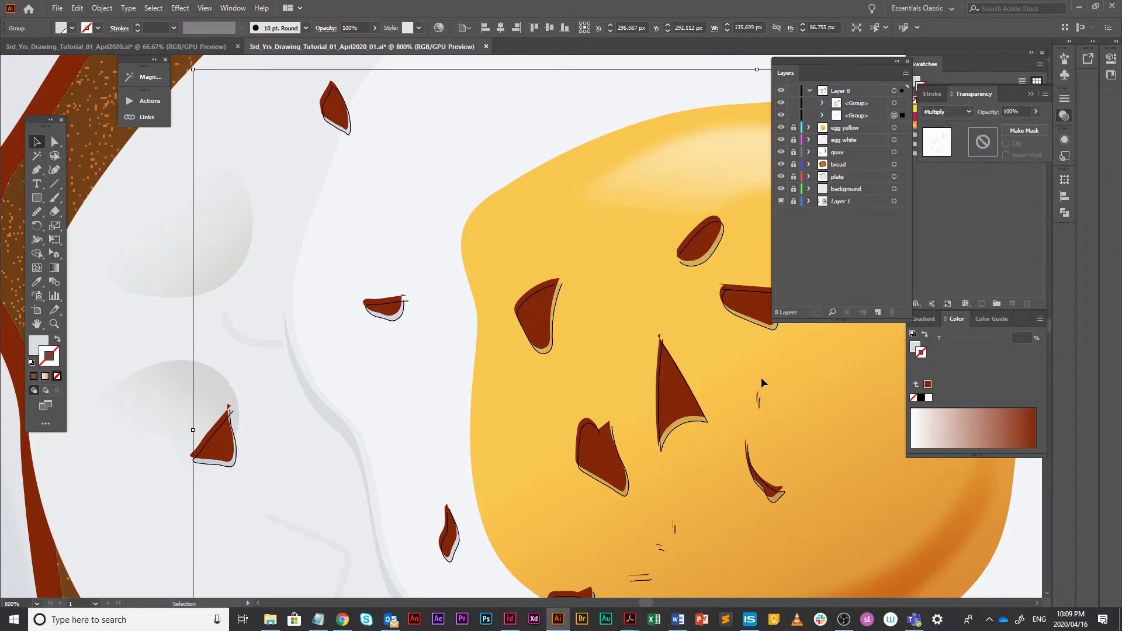
scroll(755, 348, "down", 2)
left_click(776, 421)
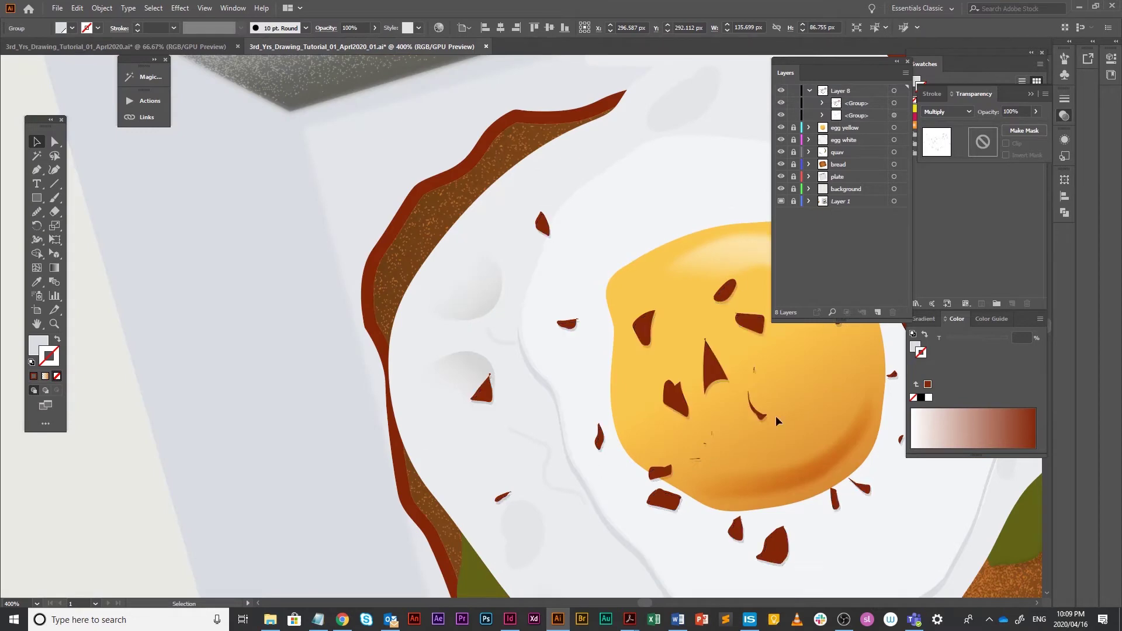
left_click_drag(776, 417, 538, 405)
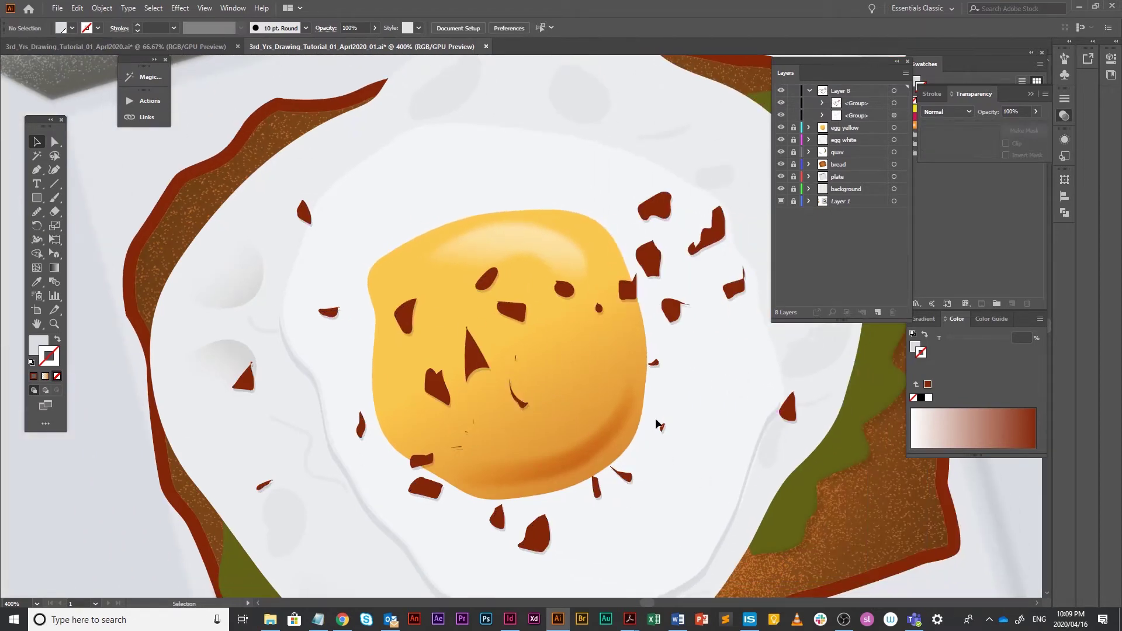
left_click(810, 91)
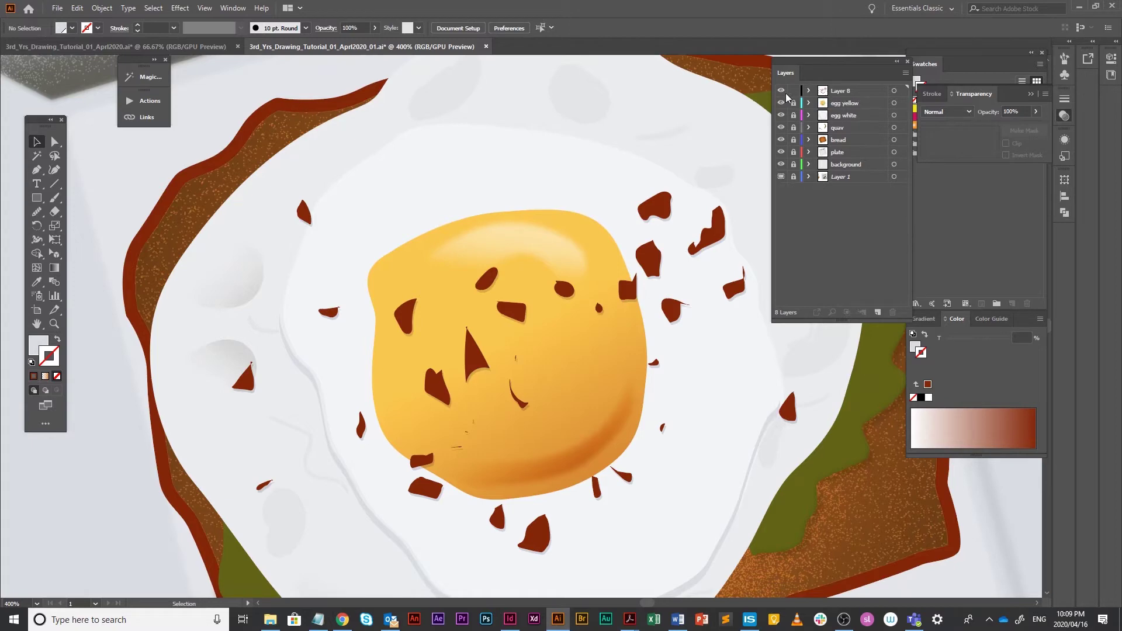
- Unlock the egg yellow layer, then duplicate the yolk shape in place and bring the copy to the front
left_click(876, 103)
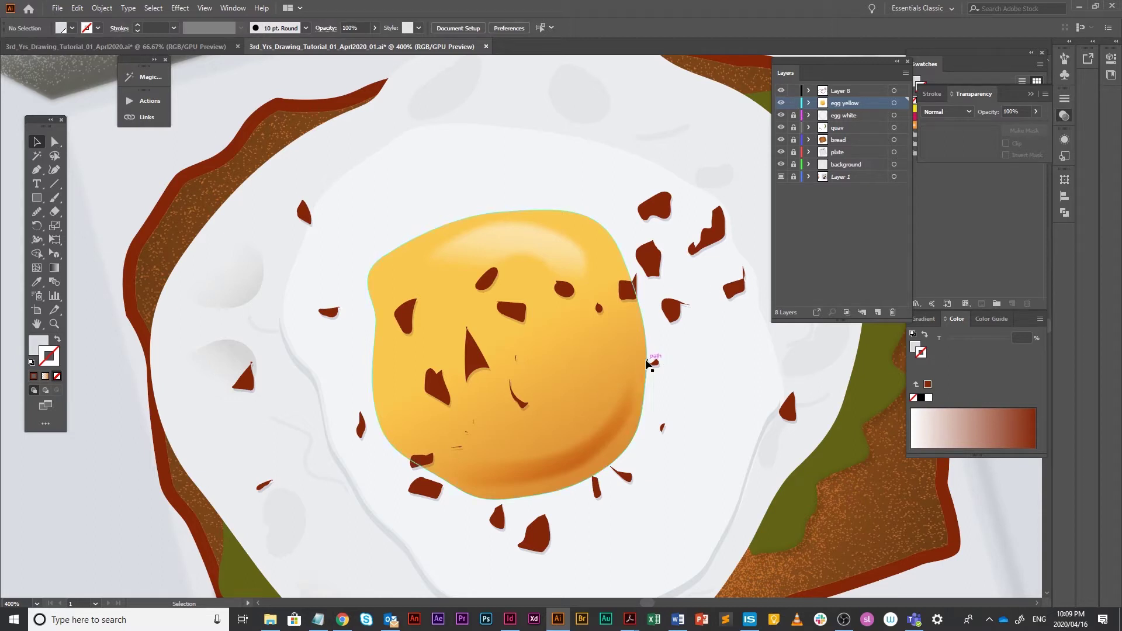
left_click(645, 367)
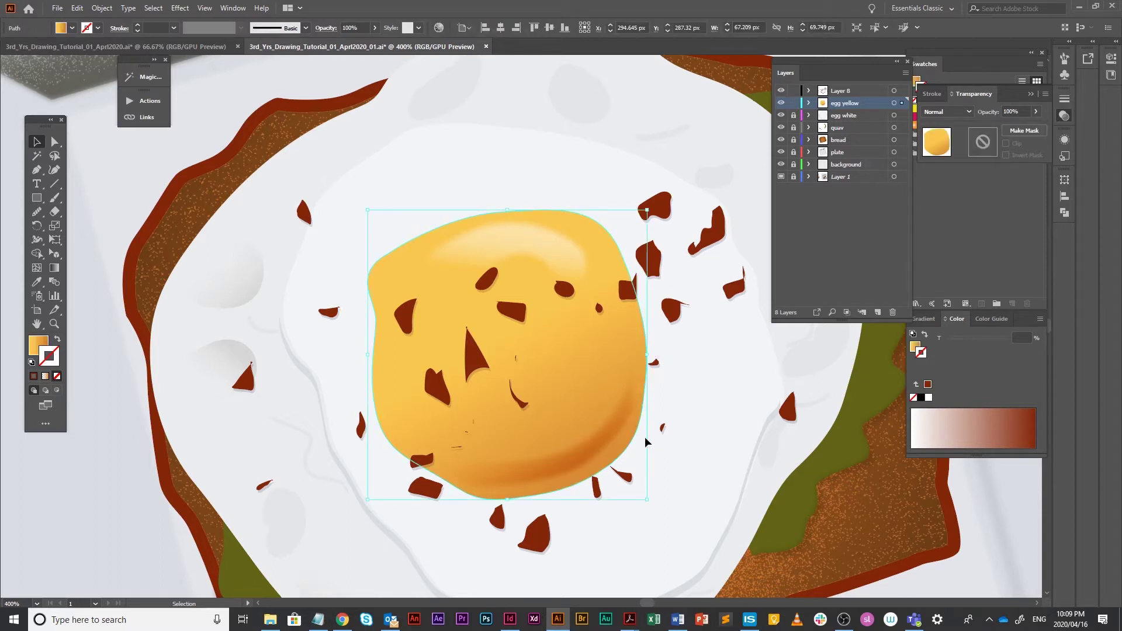
key("g")
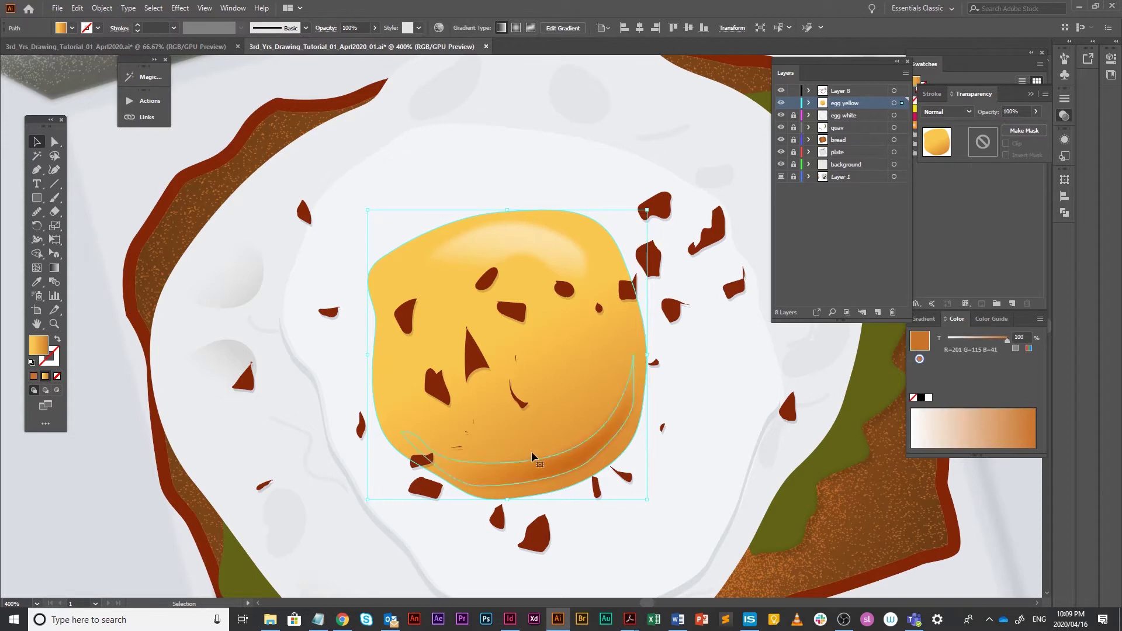
key("a")
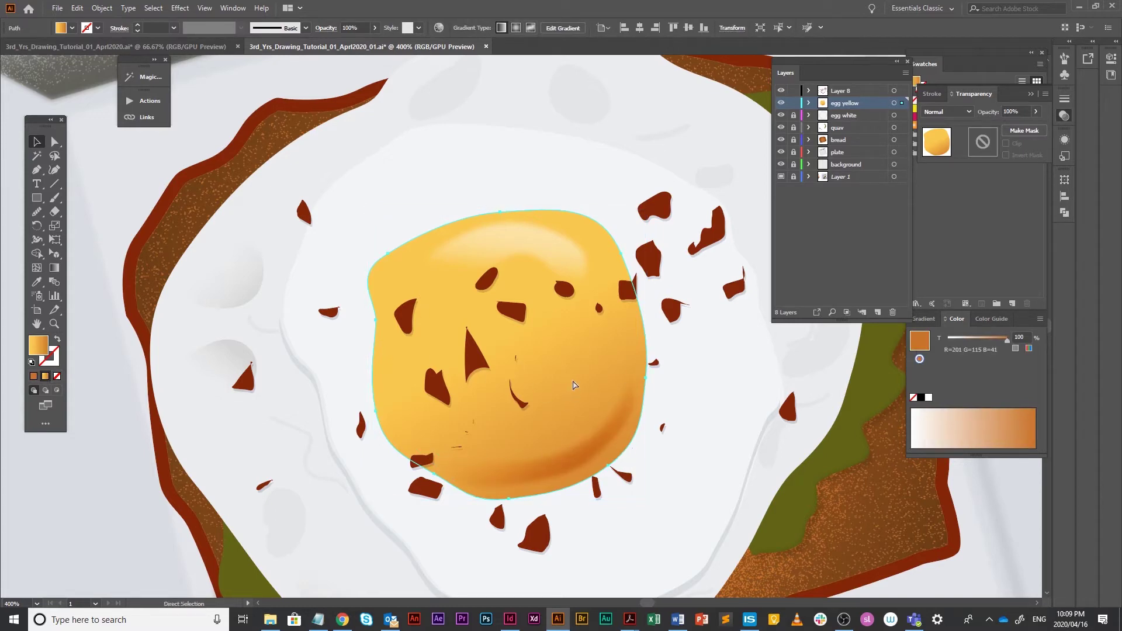
key("v")
key("ctrl+shift+bracketright")
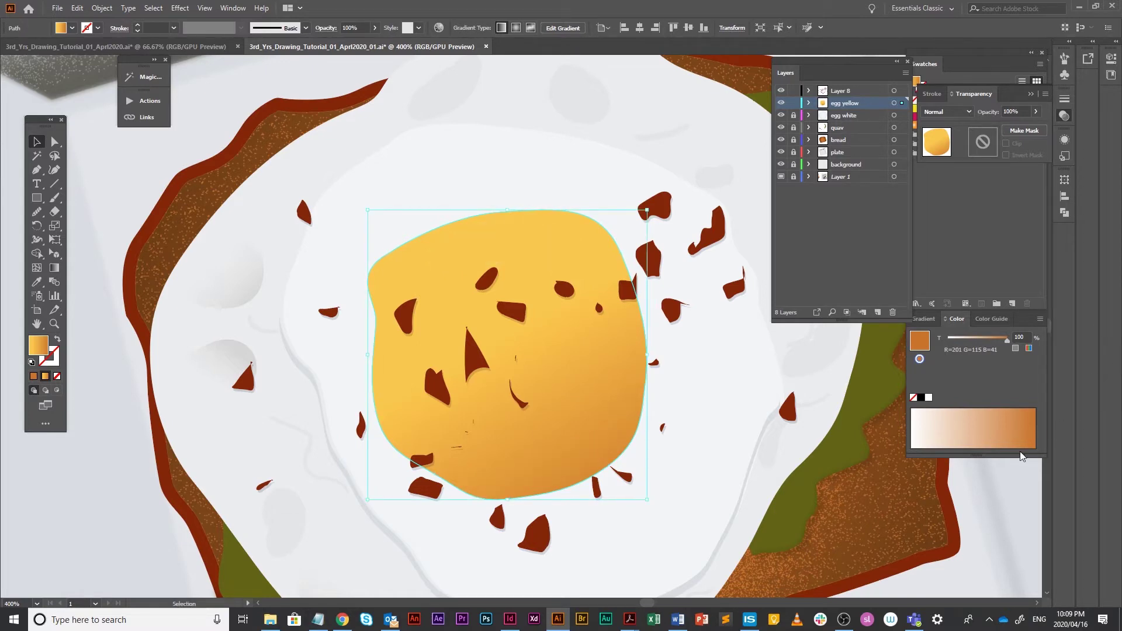
- Change the orange end stop of the yolk copy's gradient to black
left_click(926, 319)
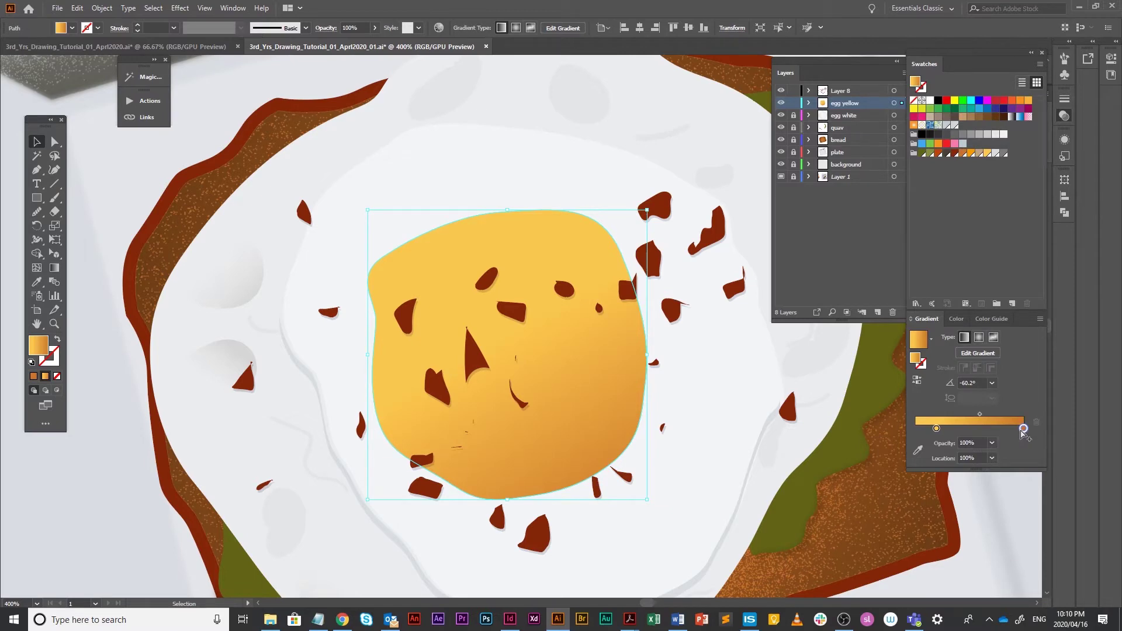
double_click(1020, 431)
left_click(1020, 431)
left_click_drag(1020, 430, 1030, 435)
left_click(1023, 428)
double_click(1023, 429)
left_click(898, 490)
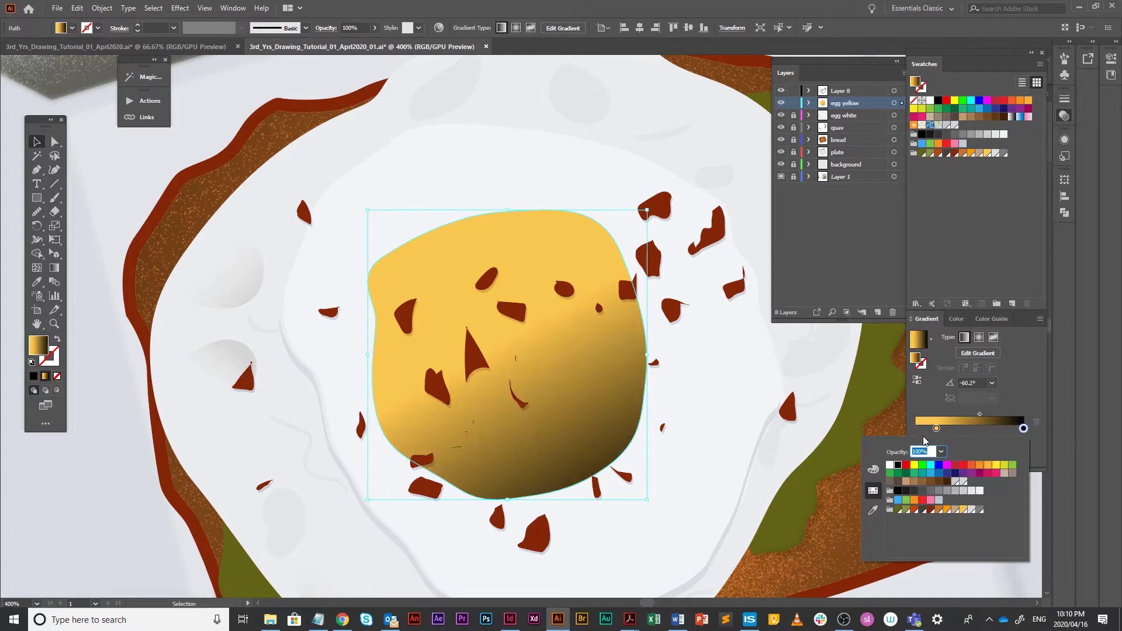
- Change the yellow stop of the yolk copy's gradient to white with 0% opacity
left_click(937, 431)
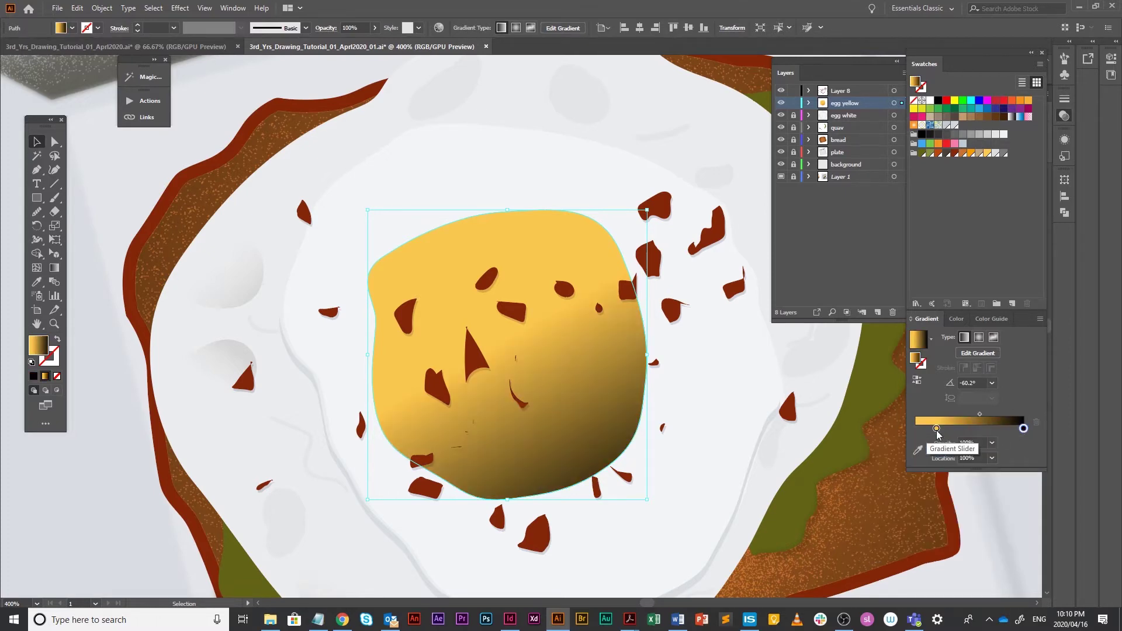
left_click(936, 429)
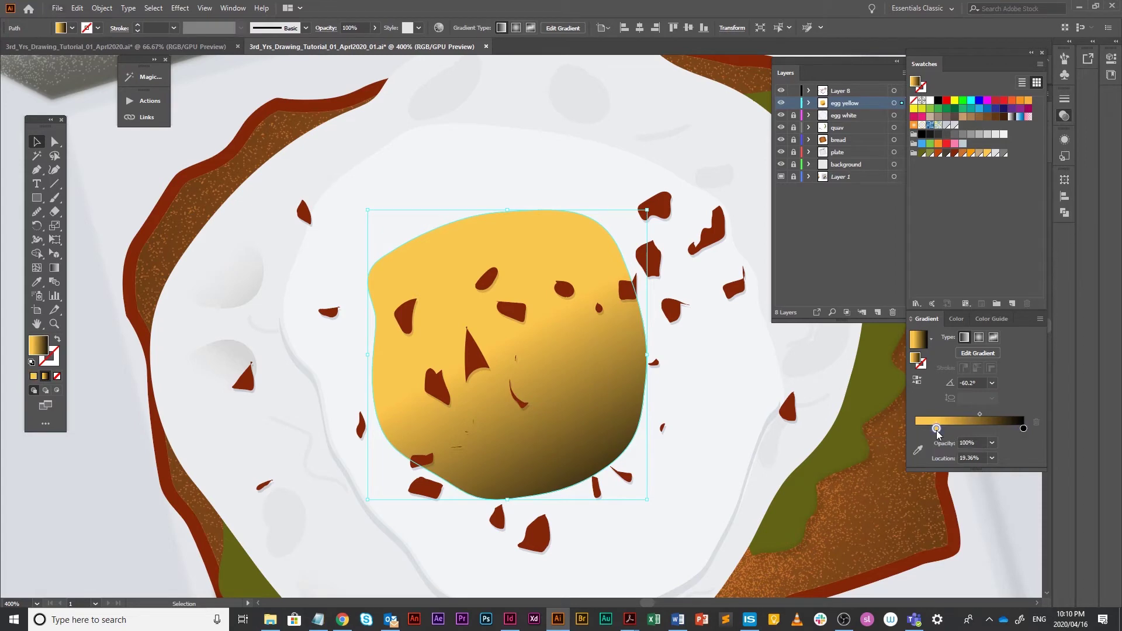
double_click(936, 428)
left_click(890, 465)
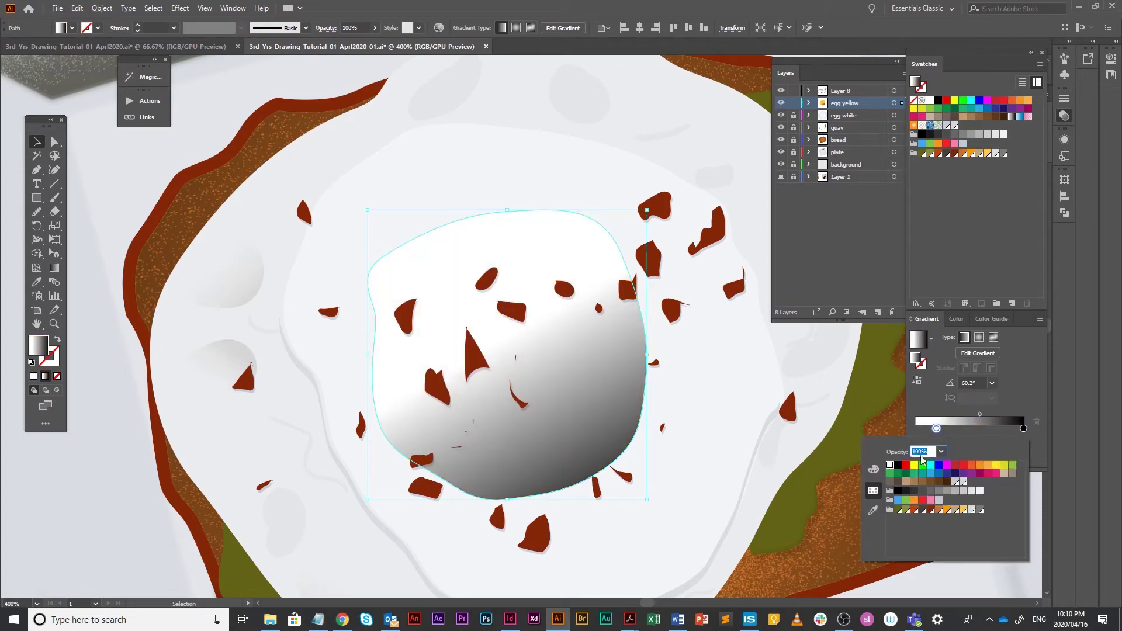
type("0")
key("Return")
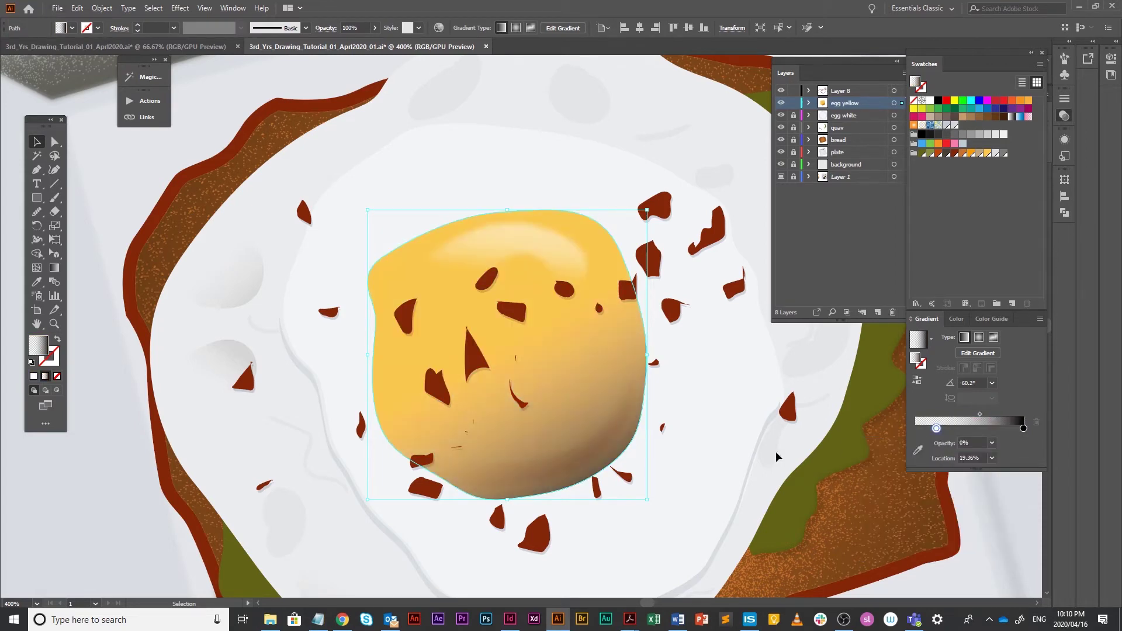
- Place a black gradient stop at 63.61% on the yolk copy and rotate the linear gradient to -71.5°
left_click(1023, 429)
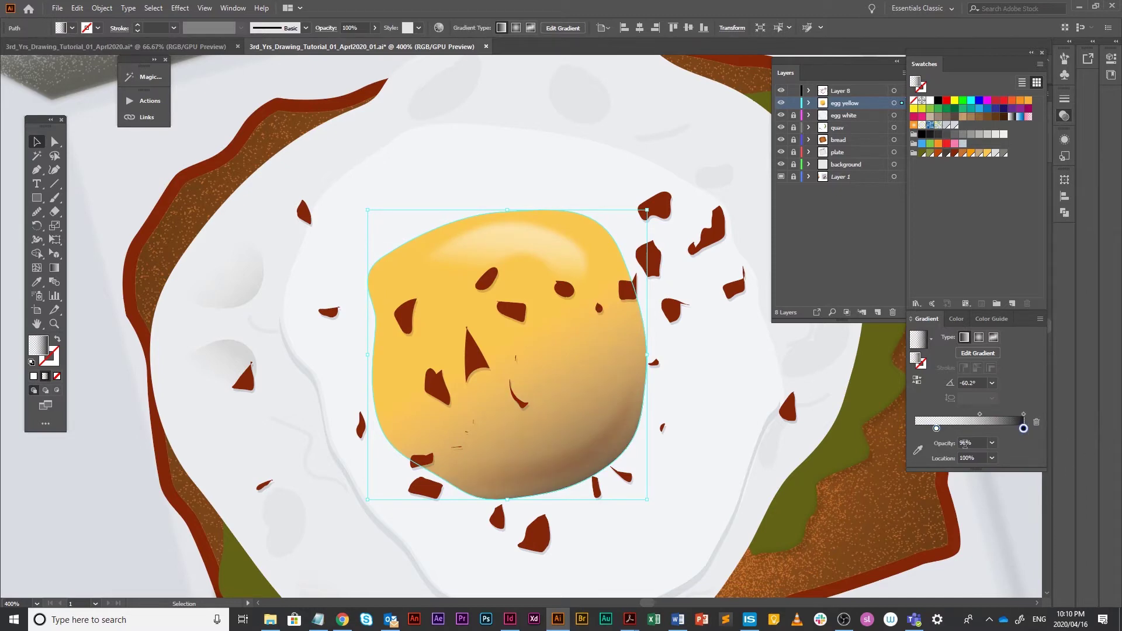
left_click(966, 443)
key("g")
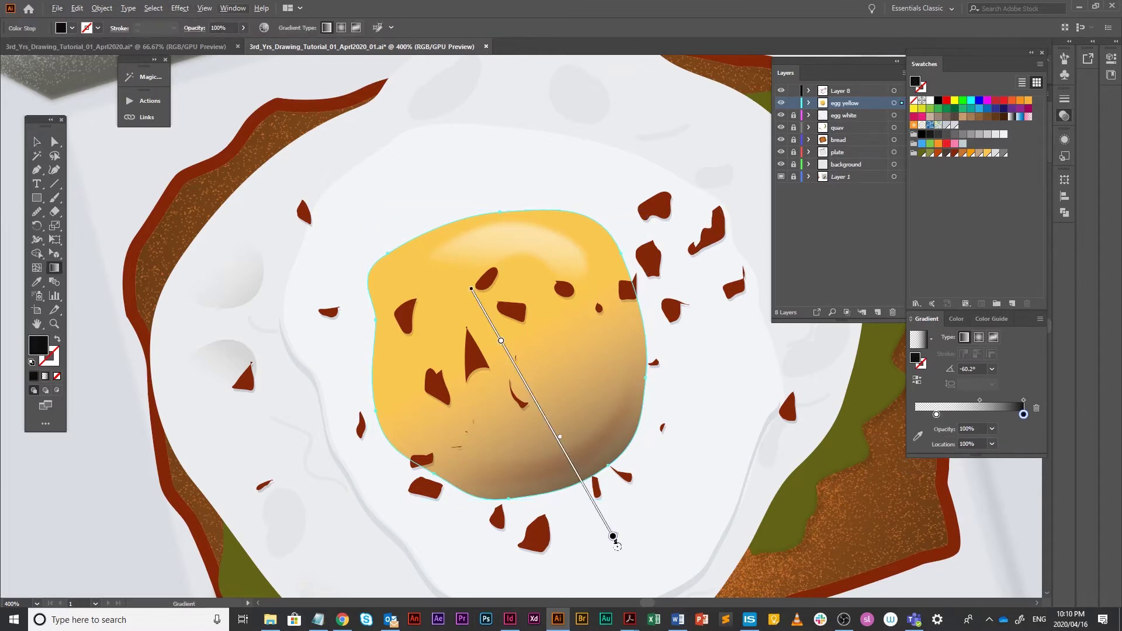
left_click_drag(612, 538, 564, 448)
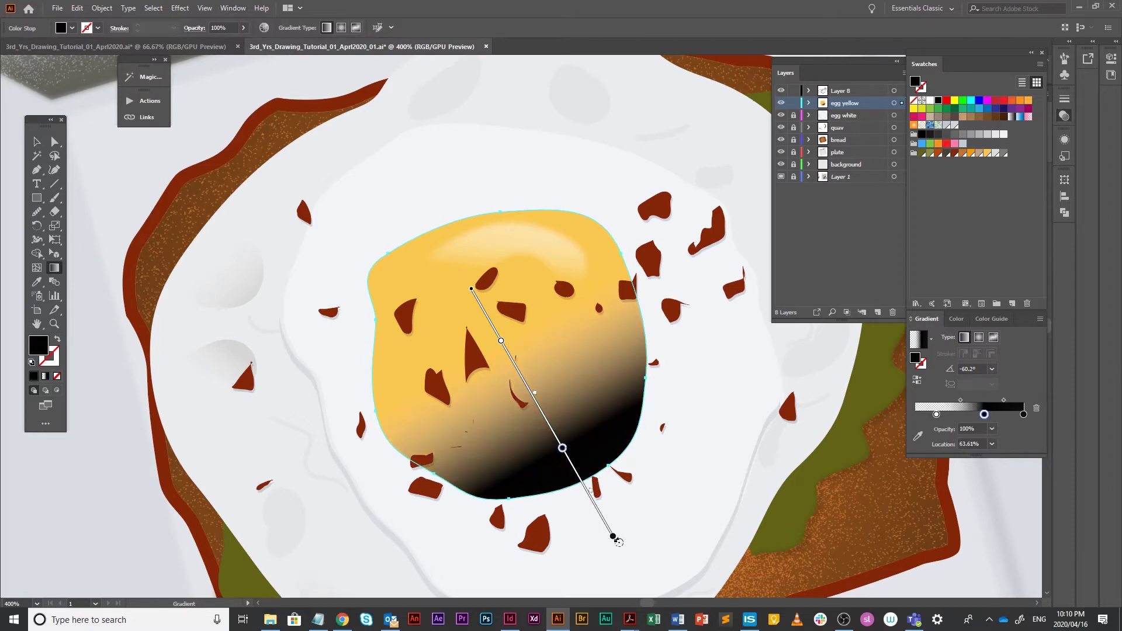
left_click_drag(618, 541, 560, 548)
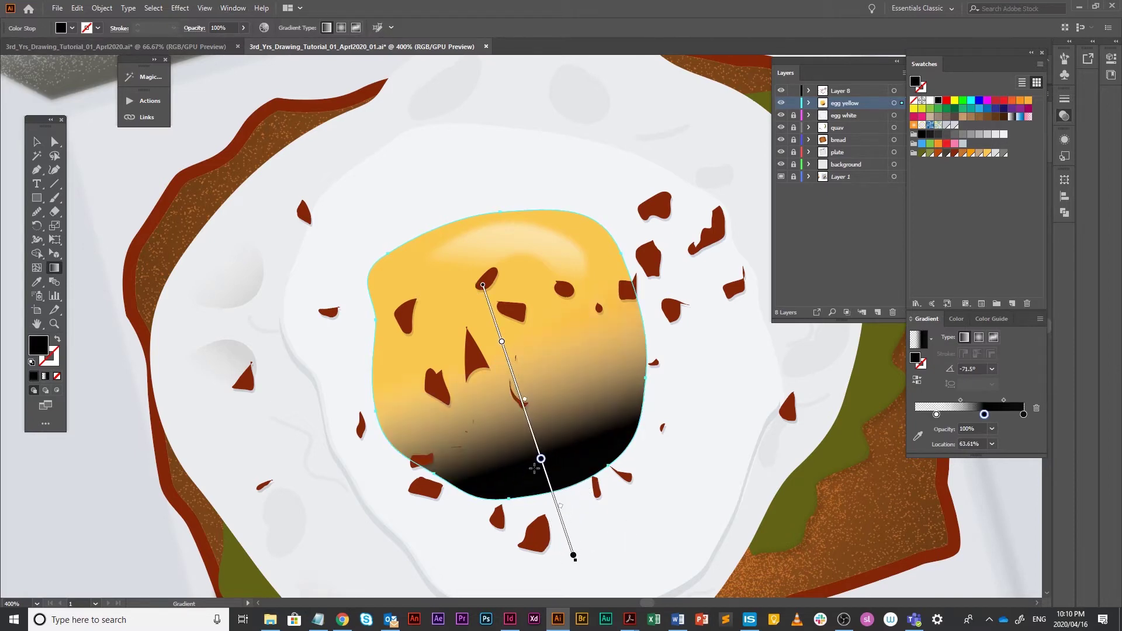
- Switch the yolk copy's gradient to radial and reverse its direction
left_click(979, 337)
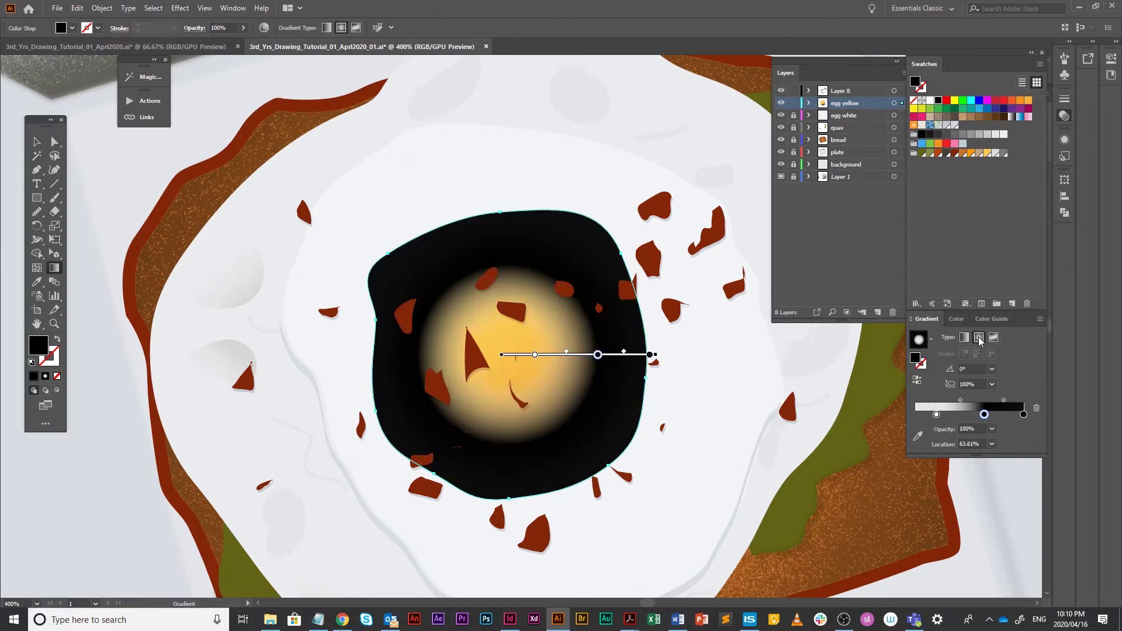
left_click(916, 379)
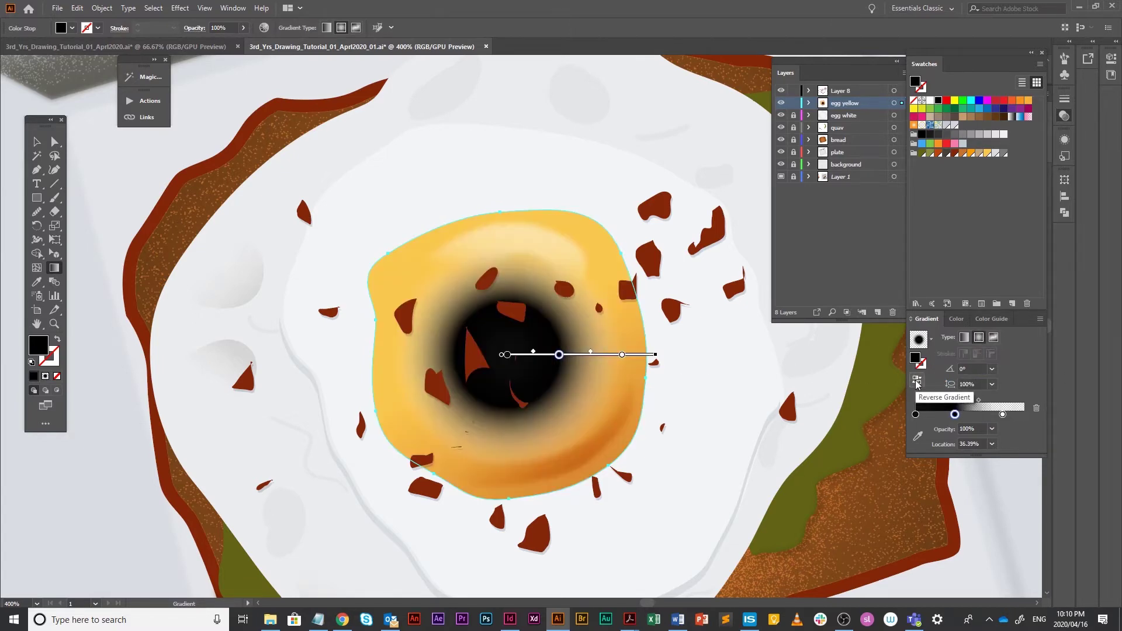
left_click(978, 339)
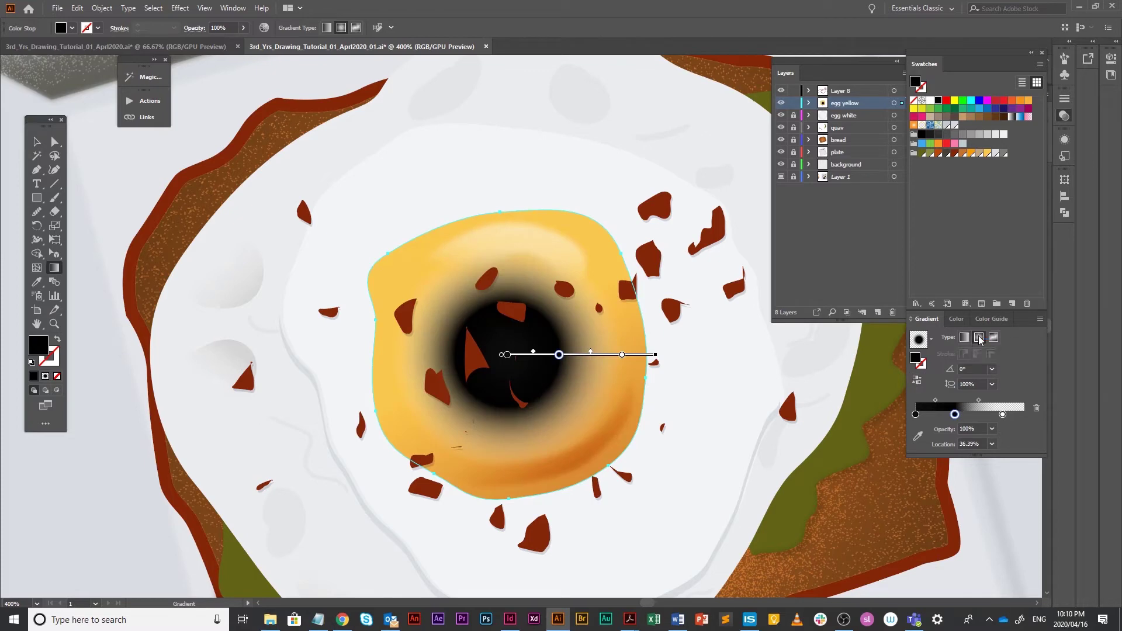
- Reverse the yolk copy's gradient again, change it to linear and angle it at -81.2°
left_click(918, 380)
mouse_move(645, 358)
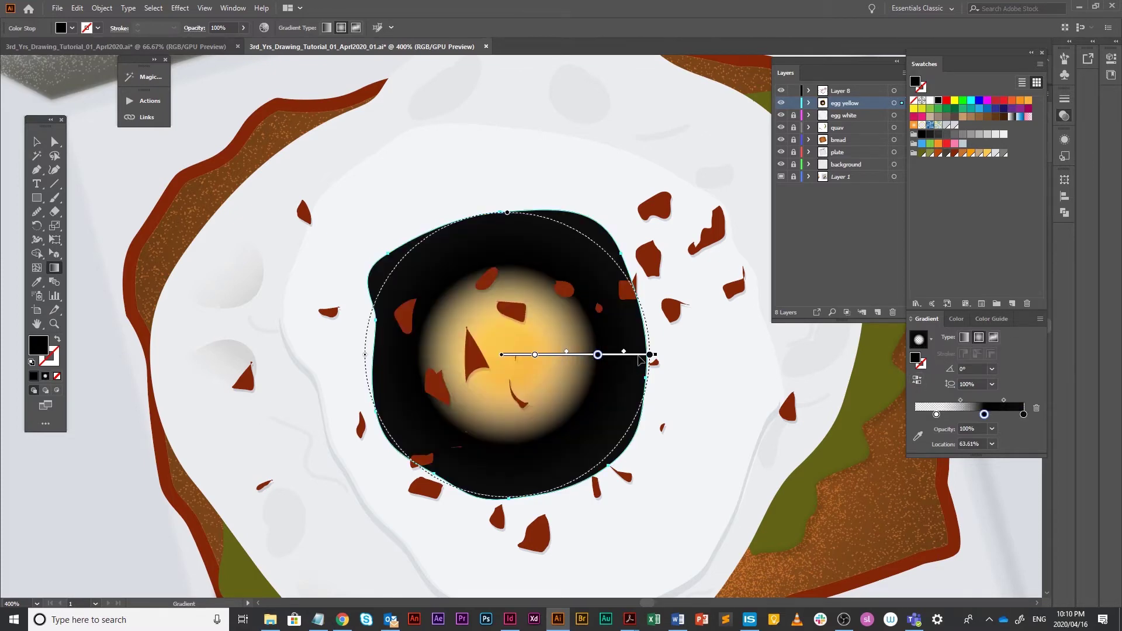
left_click(964, 337)
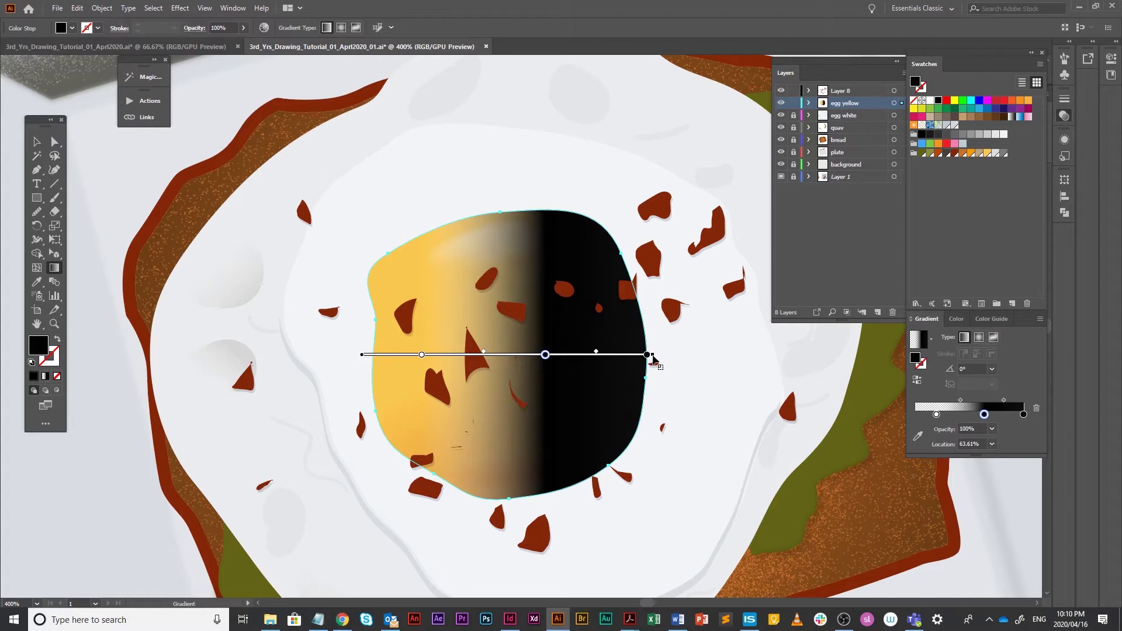
mouse_move(653, 354)
left_mouse_down()
mouse_move(586, 355)
mouse_move(476, 430)
mouse_move(401, 563)
mouse_move(393, 477)
left_mouse_up()
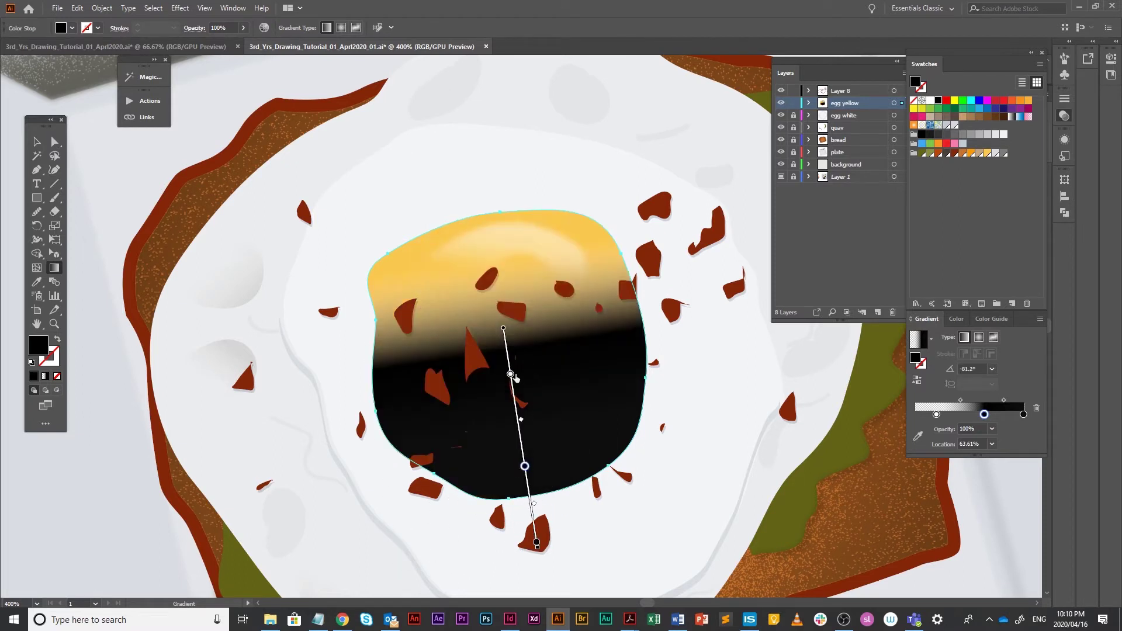
- Reposition the yolk copy's gradient stops, placing the transparent white stop at 2.86% and the middle black stop at 64.48%
left_click_drag(512, 375, 517, 415)
left_click_drag(525, 466, 529, 489)
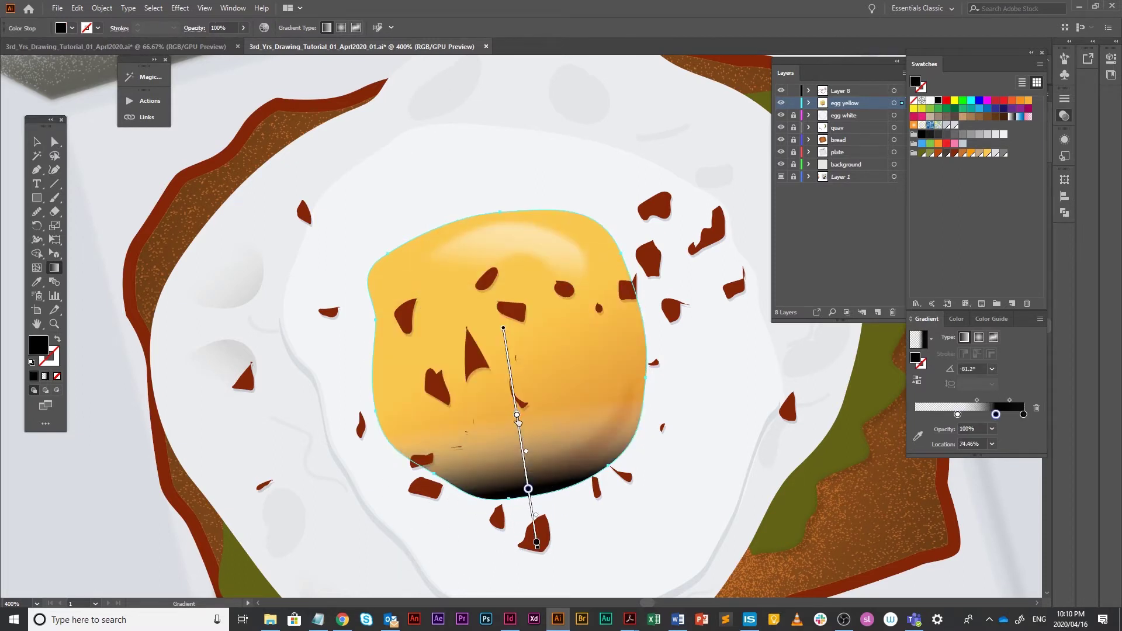
left_click_drag(518, 420, 507, 342)
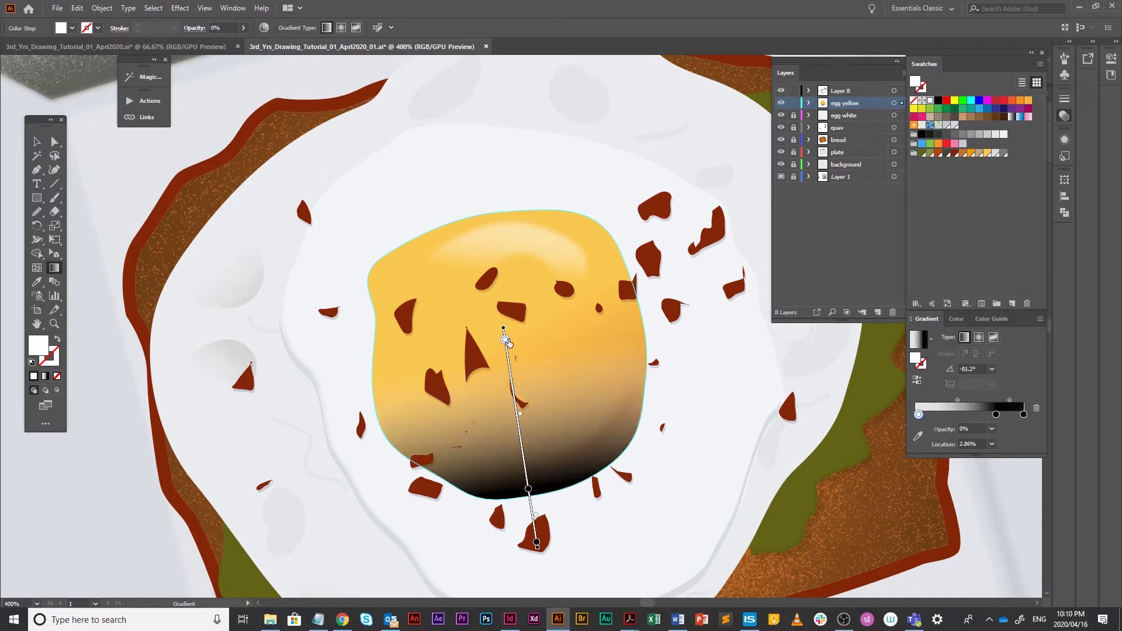
left_click_drag(528, 488, 524, 468)
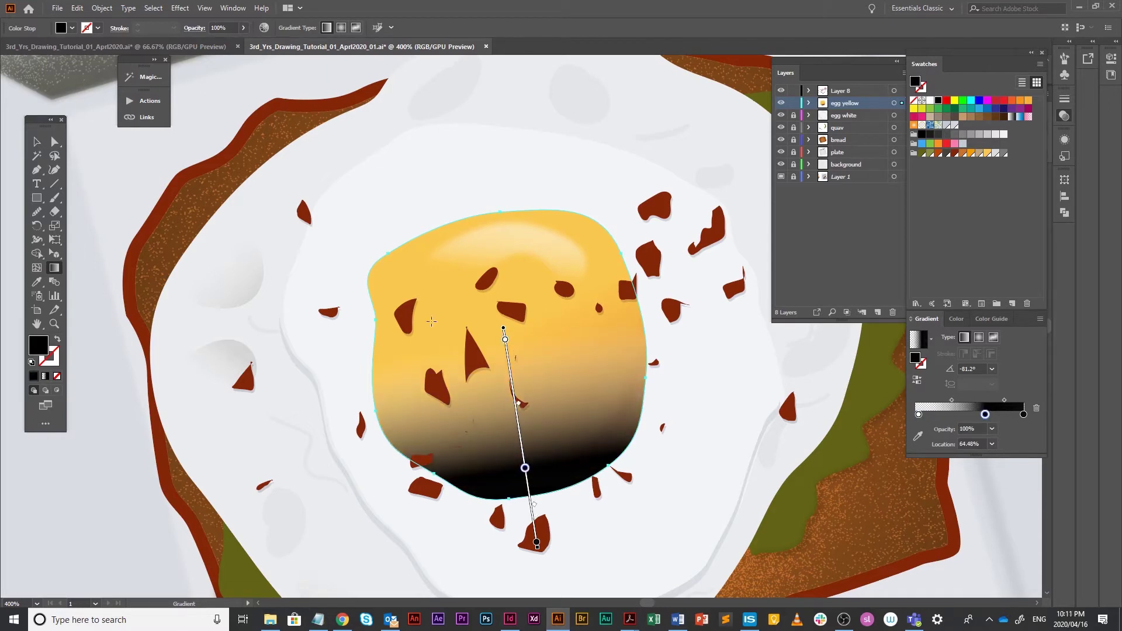
- Apply a Grain texture effect to the yolk copy with intensity 43, contrast 29 and the Stippled grain type
left_click(187, 10)
mouse_move(204, 261)
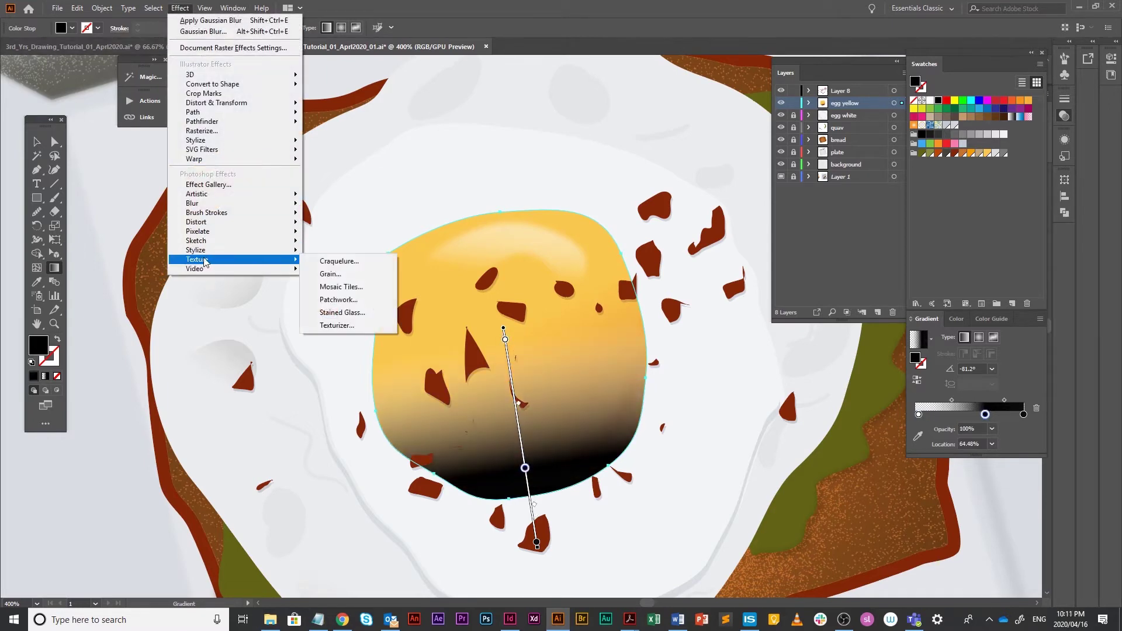
left_click(332, 274)
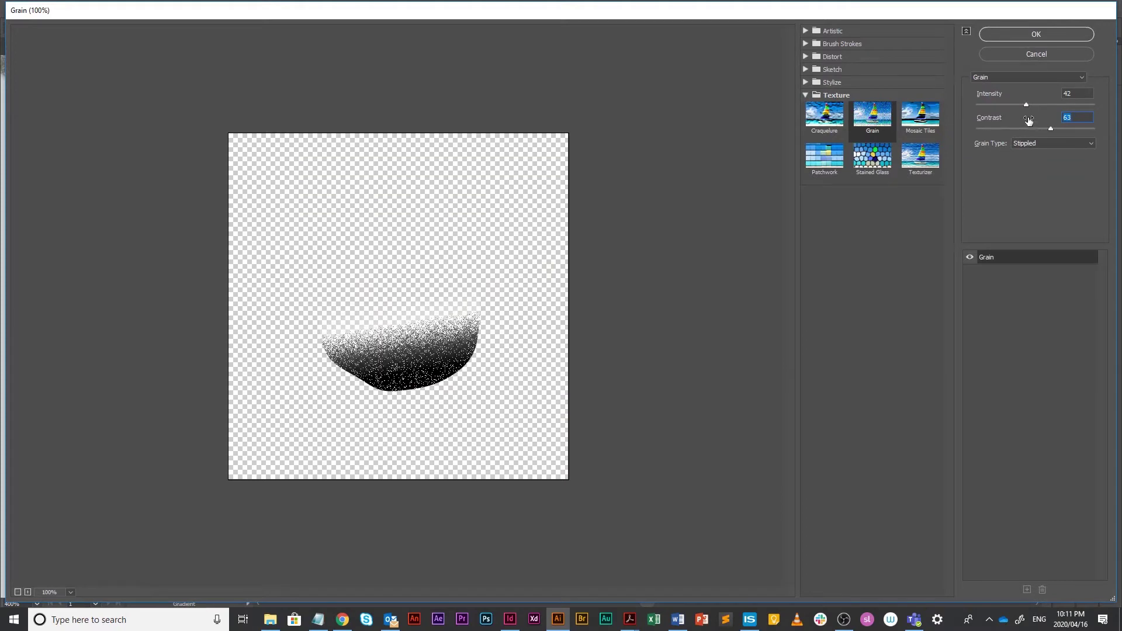
mouse_move(1026, 104)
left_mouse_down()
mouse_move(990, 105)
mouse_move(1074, 130)
mouse_move(1010, 130)
mouse_move(1029, 103)
left_mouse_up()
left_click(1013, 104)
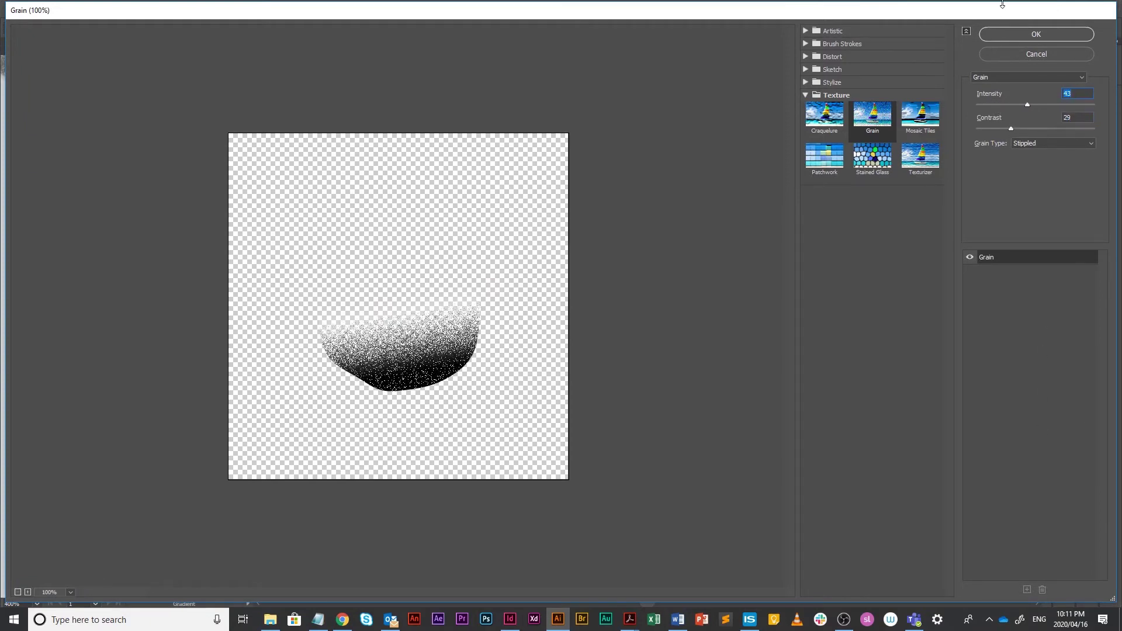
left_click(1022, 32)
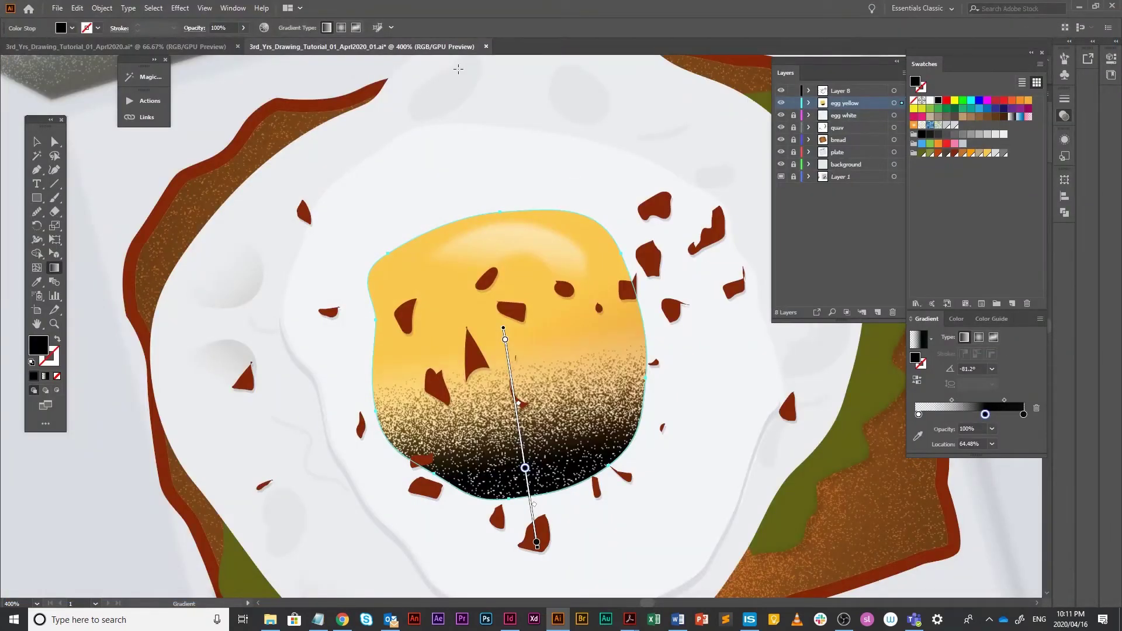
- Set the overall opacity of the grainy yolk copy to 20%
left_click(1064, 139)
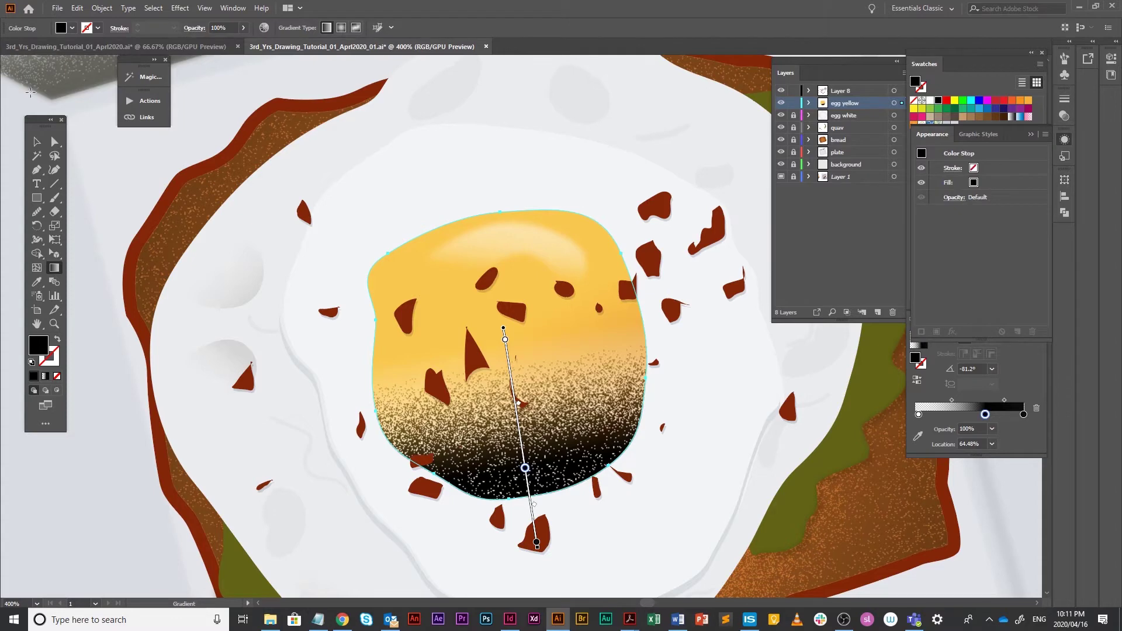
left_click(54, 141)
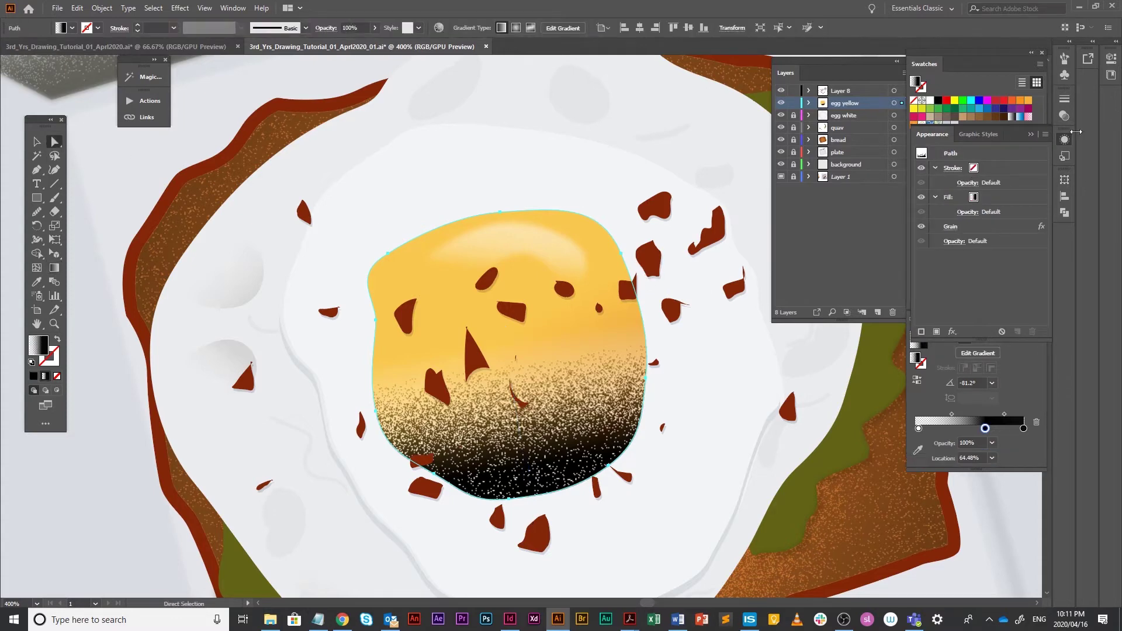
left_click(955, 241)
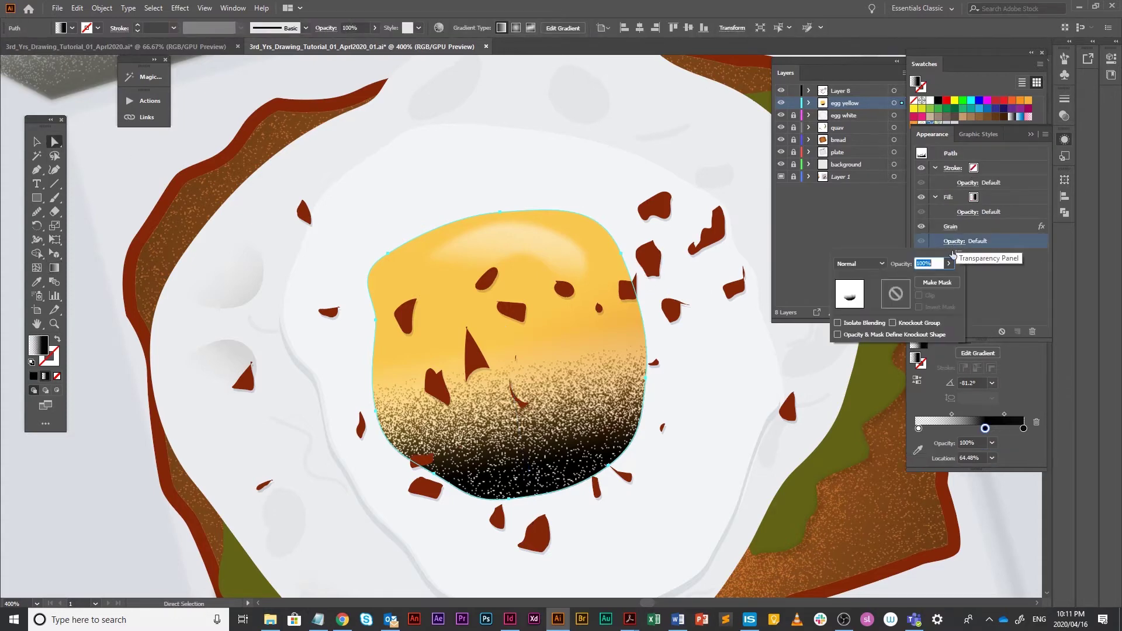
type("20")
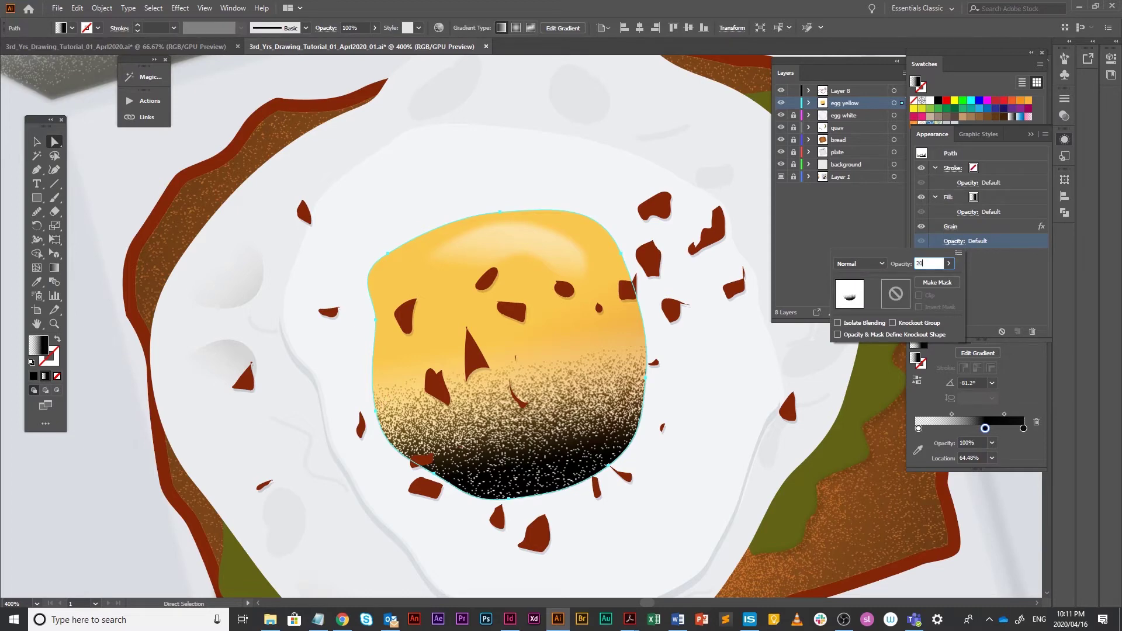
key("Return")
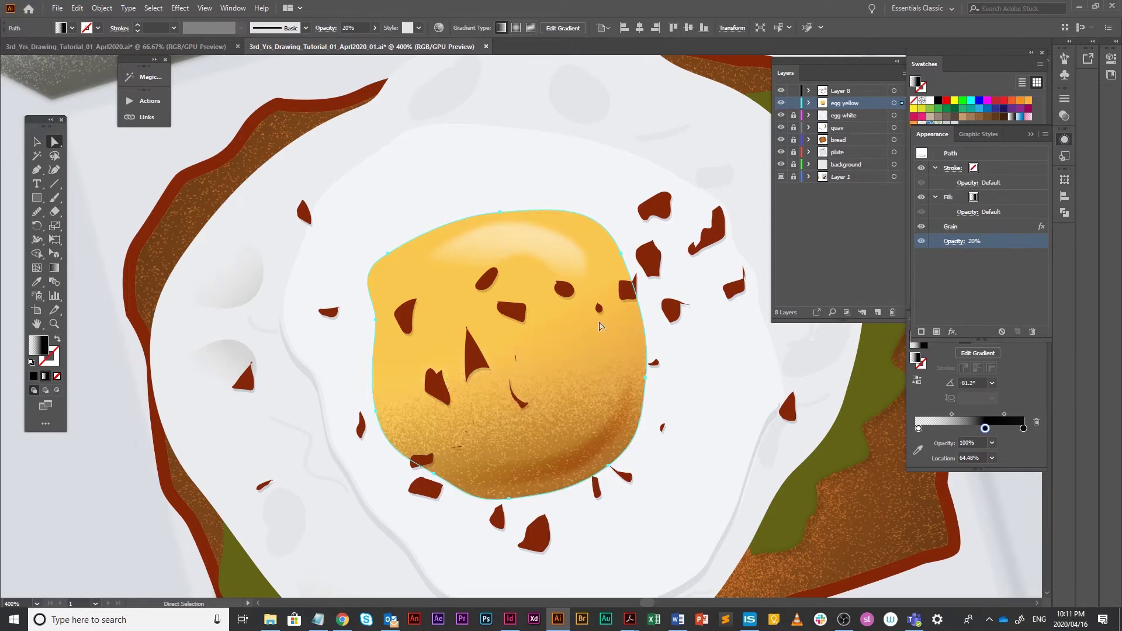
- Deselect the yolk shading overlay and save the document
scroll(567, 416, "down", 1)
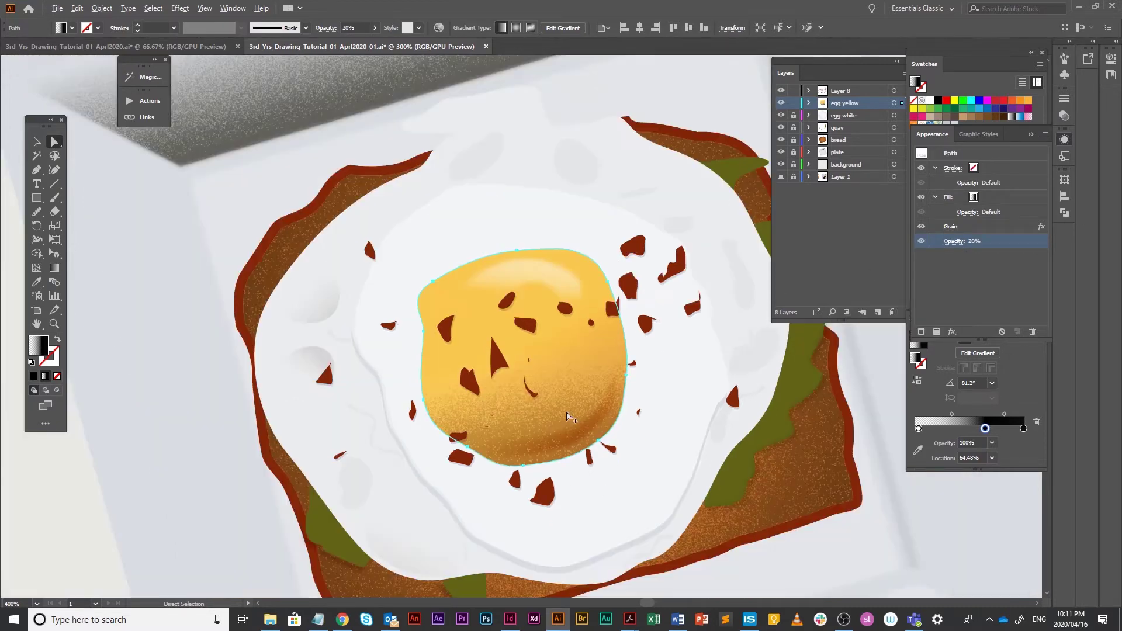
scroll(567, 416, "down", 1)
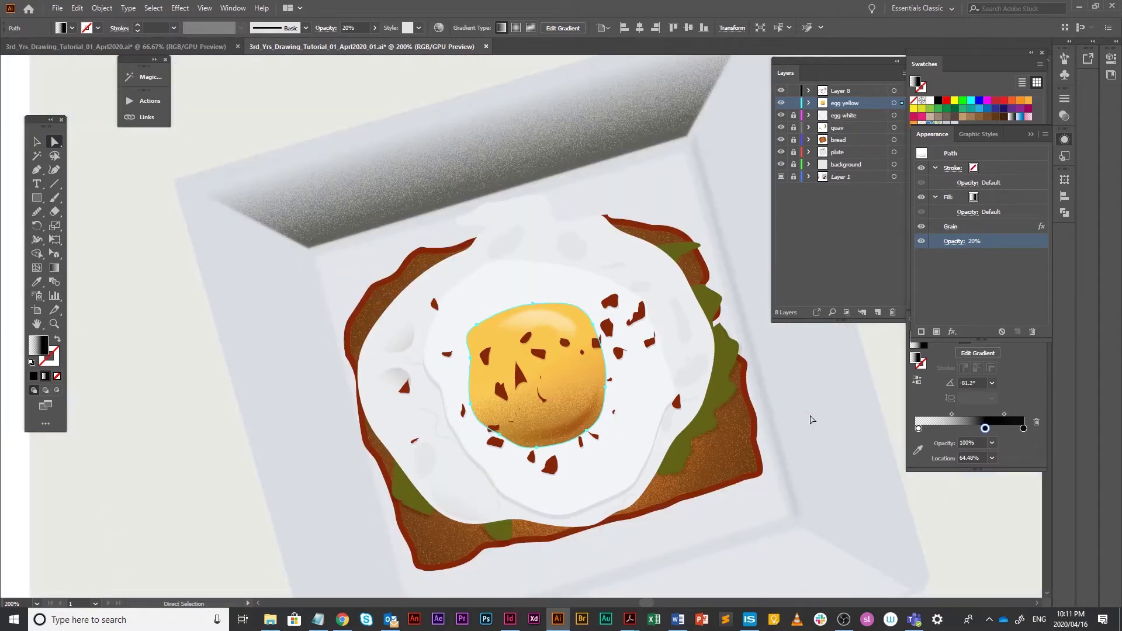
scroll(783, 417, "down", 1)
scroll(712, 417, "down", 1)
left_click(790, 418)
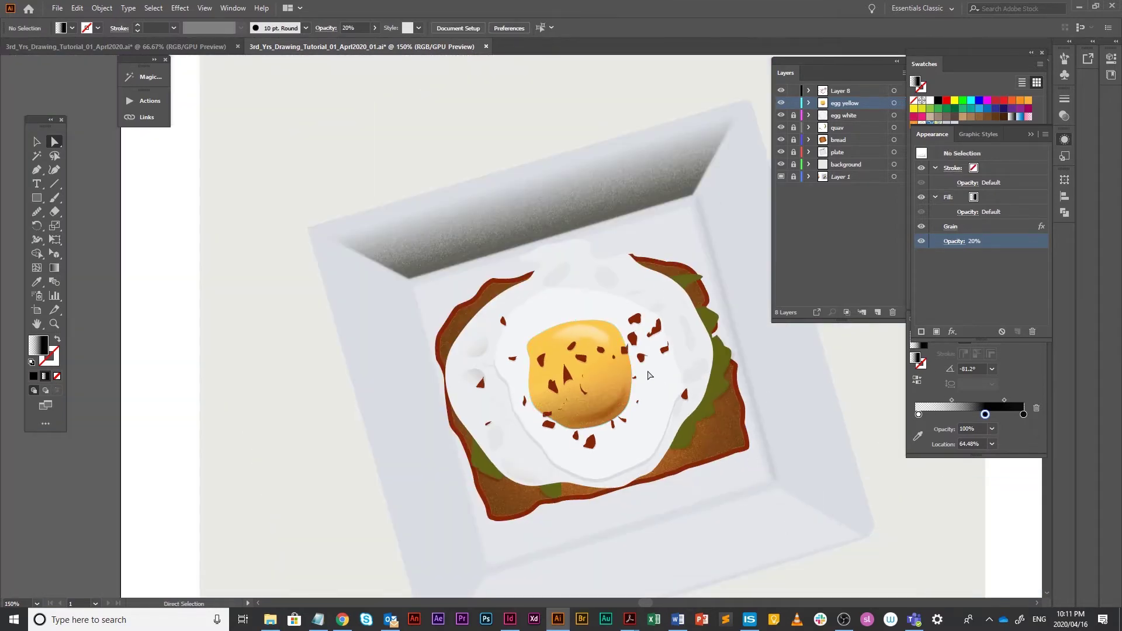
key("ctrl")
key("ctrl+s")
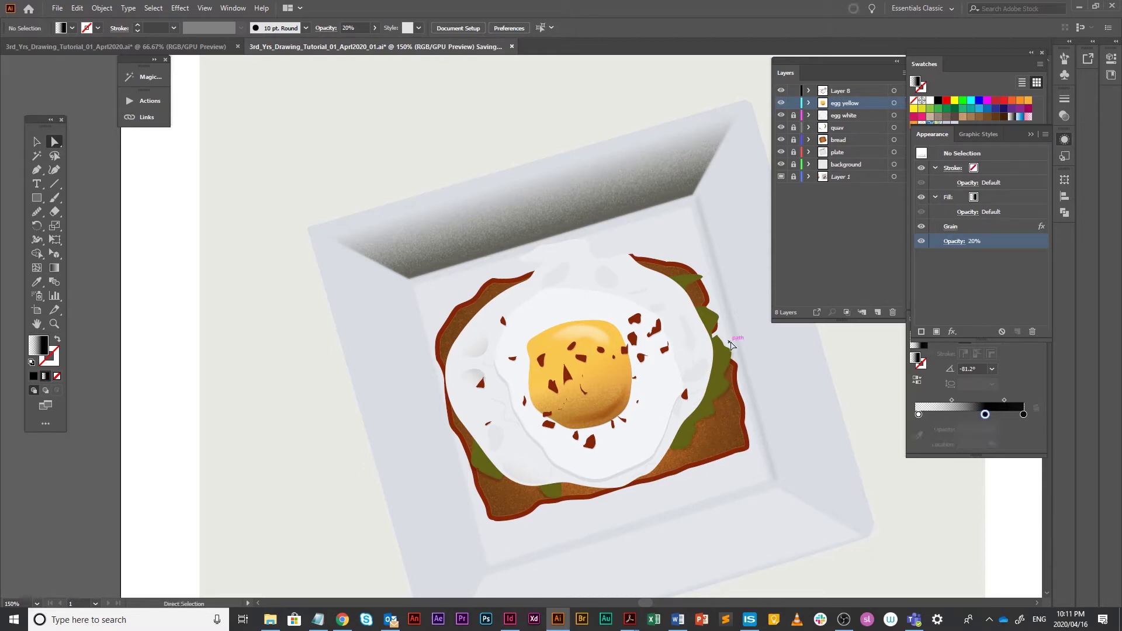
- Lock Layer 8 and create a new layer named highlights directly beneath the egg white layer
scroll(659, 348, "up", 1)
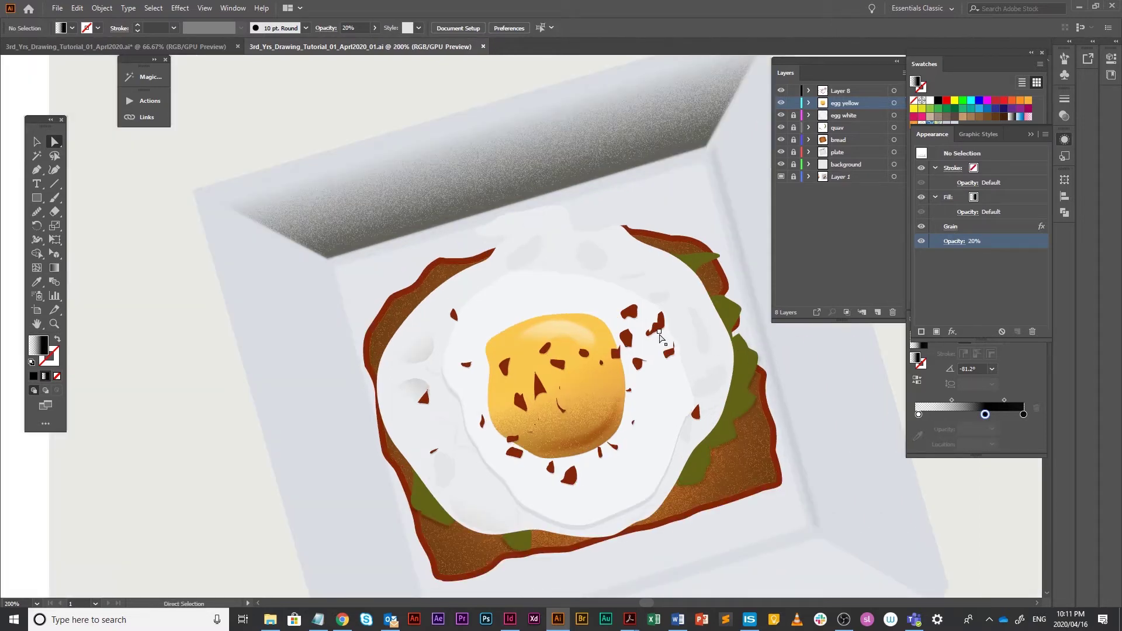
scroll(696, 330, "down", 2)
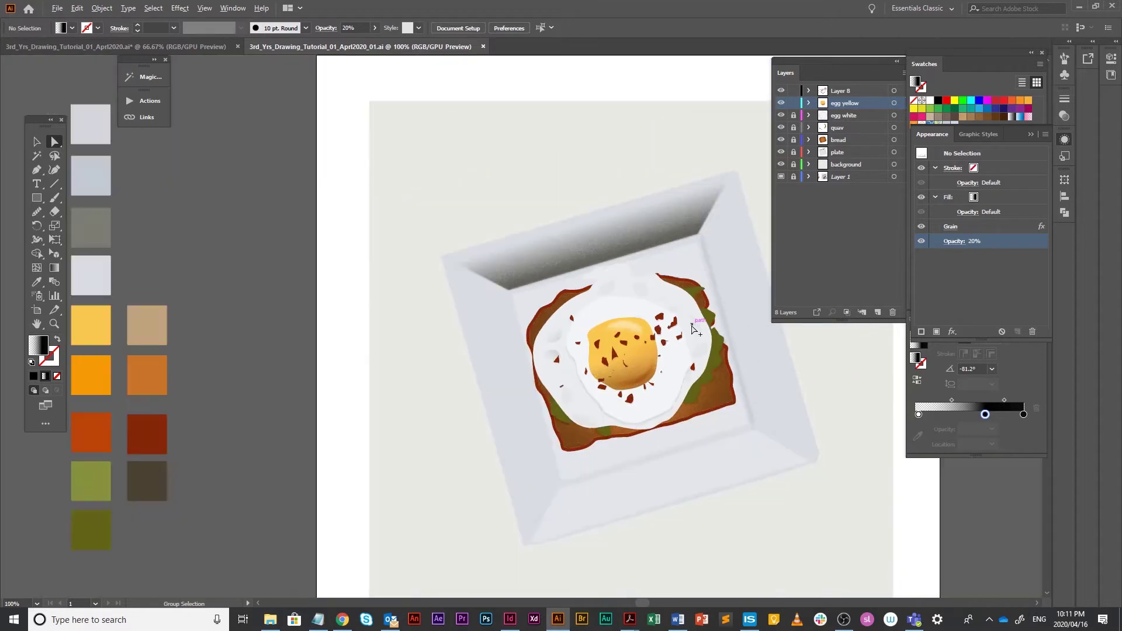
left_click_drag(695, 370, 590, 381)
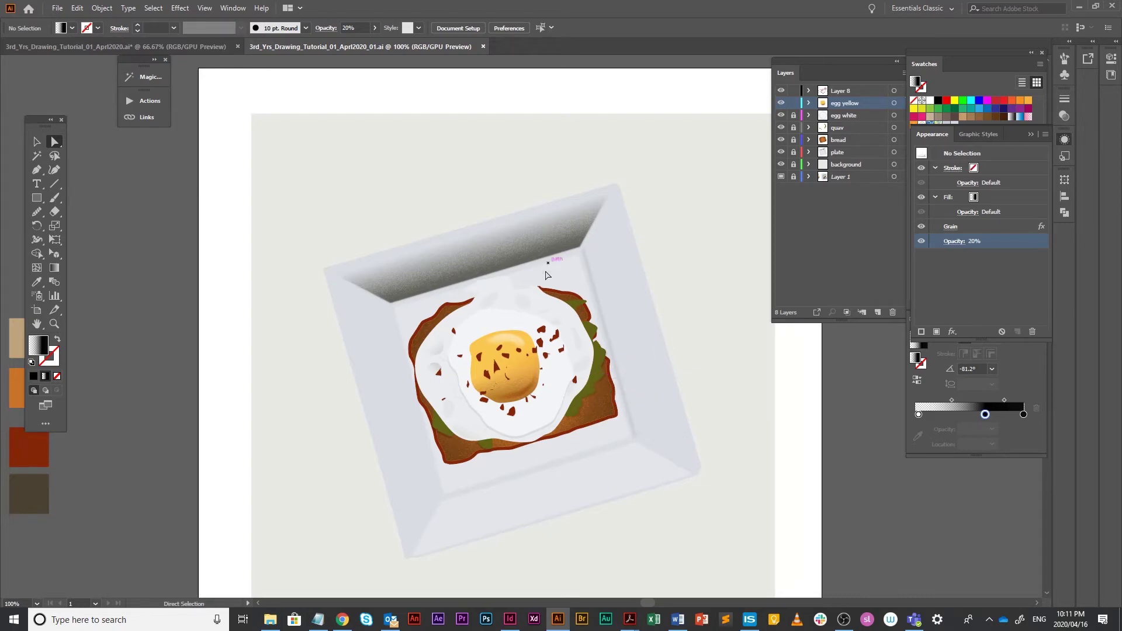
scroll(637, 307, "up", 4)
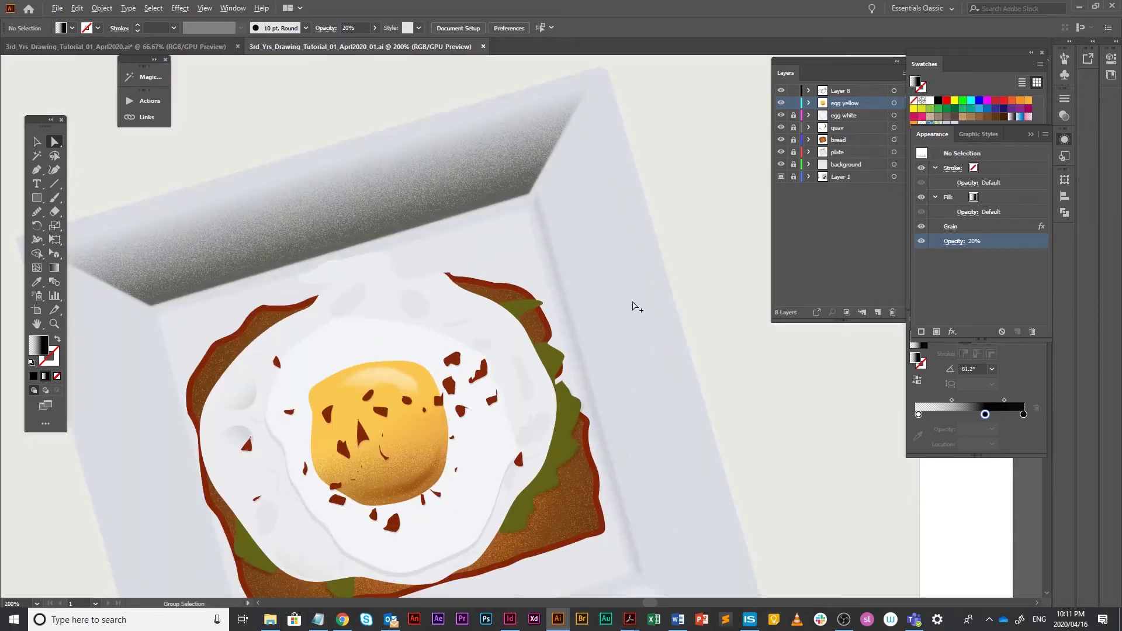
left_click_drag(493, 368, 658, 212)
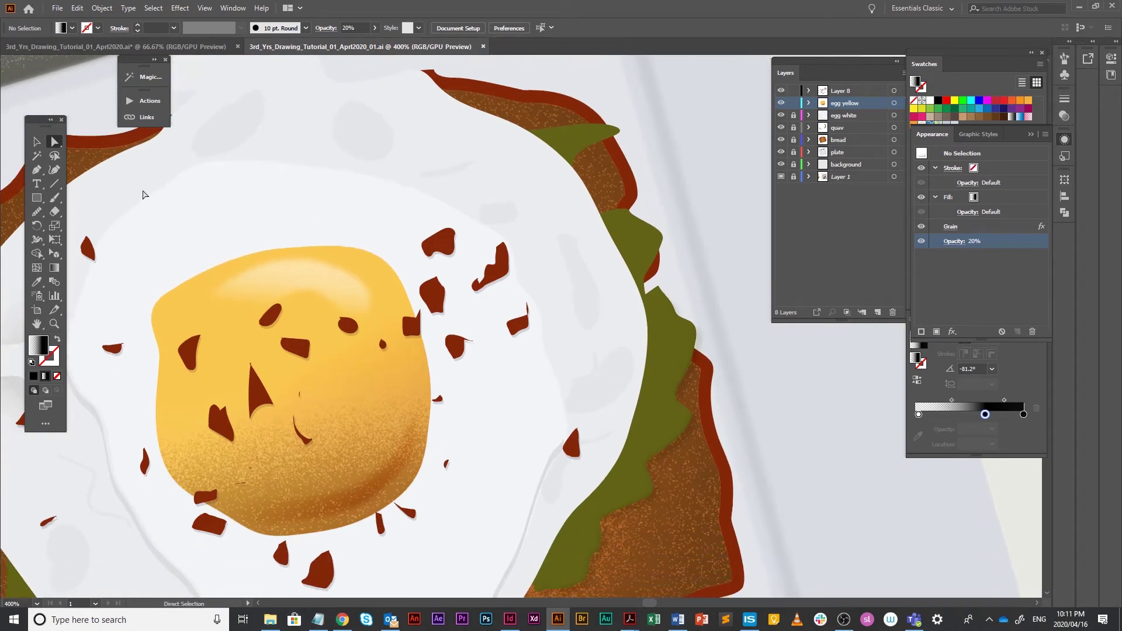
left_click(793, 91)
left_click(878, 312)
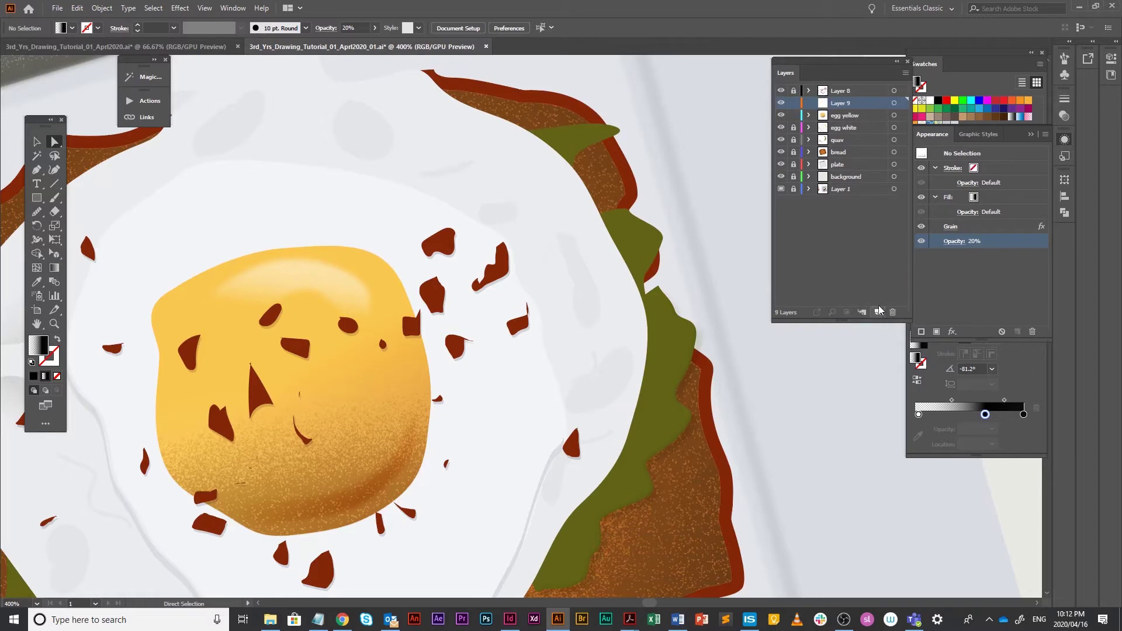
double_click(854, 105)
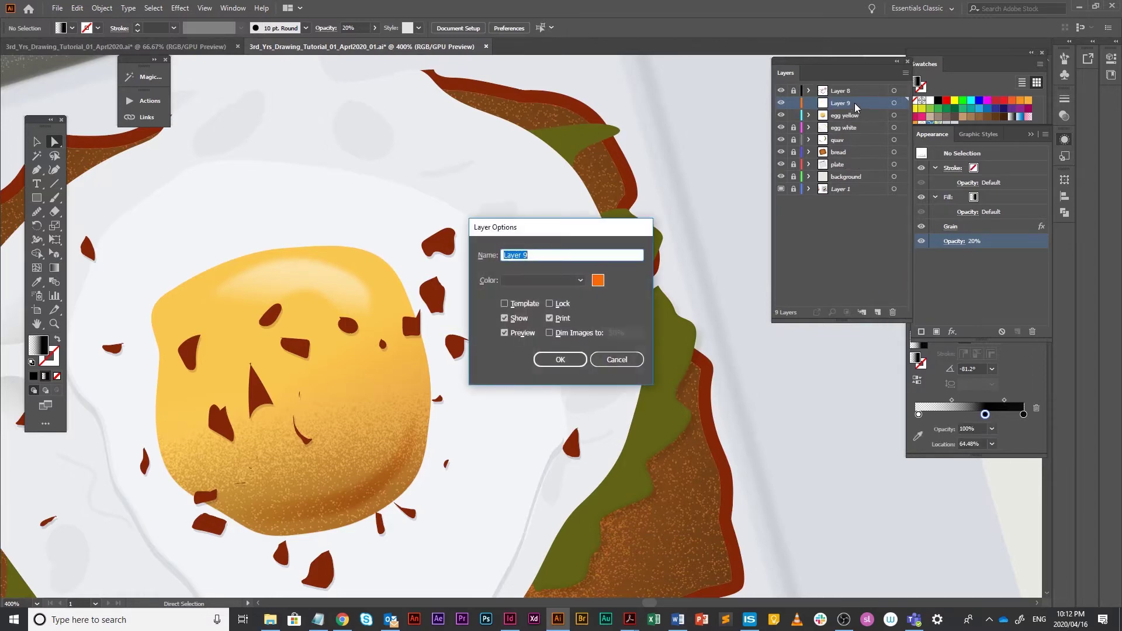
type("highlights")
key("Return")
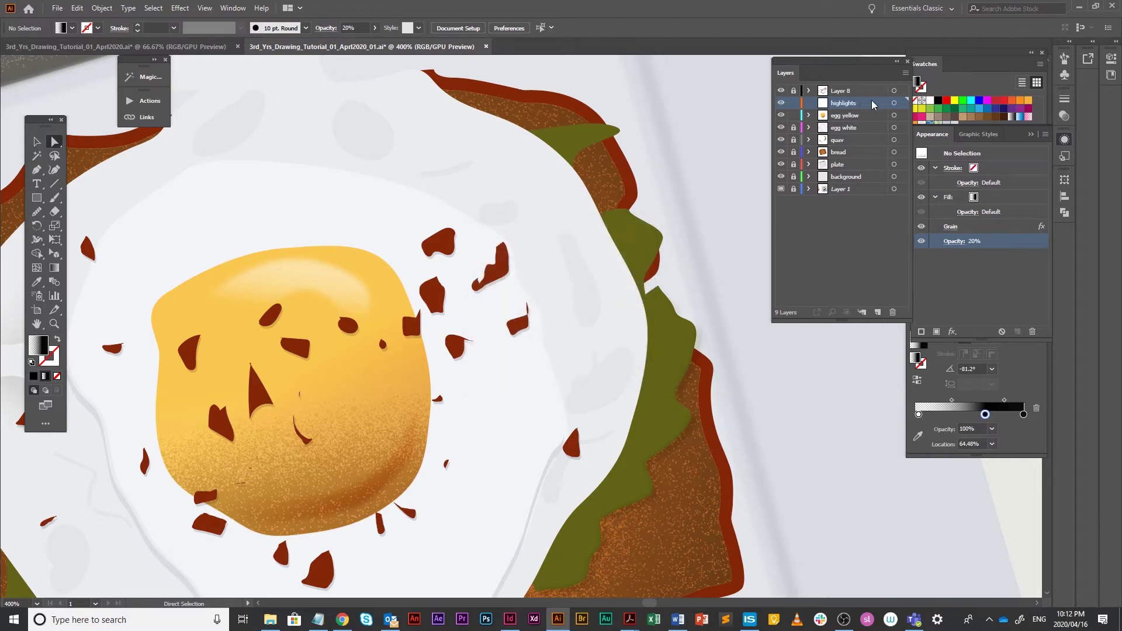
left_click_drag(872, 104, 866, 136)
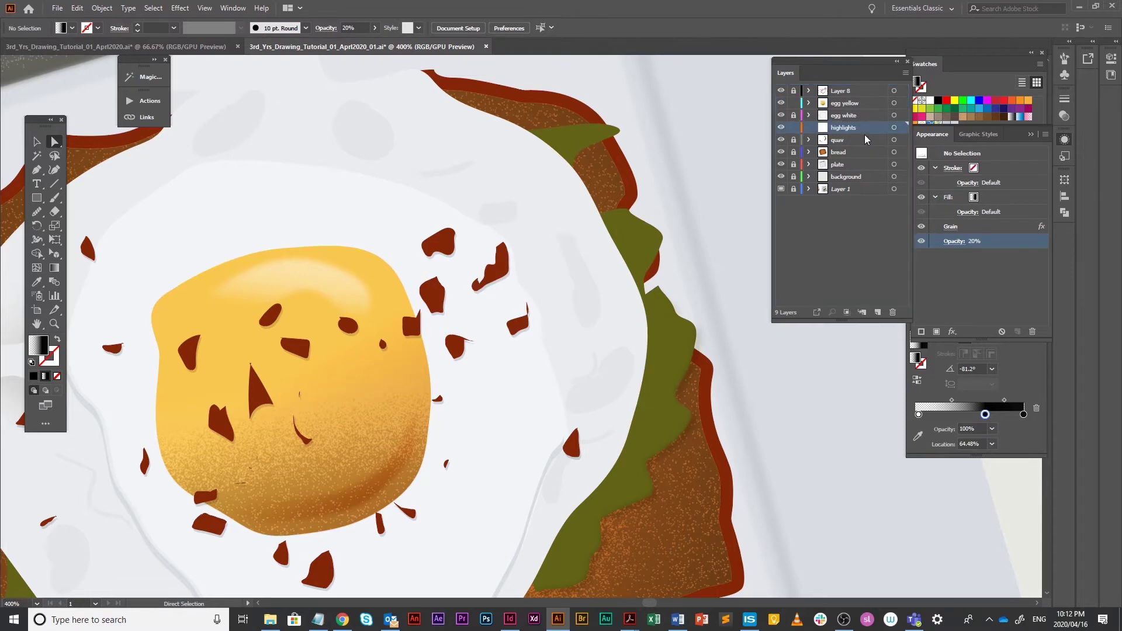
- Show the artwork as outlines over the reference photo and activate the Paintbrush for the highlights layer
scroll(663, 291, "up", 1)
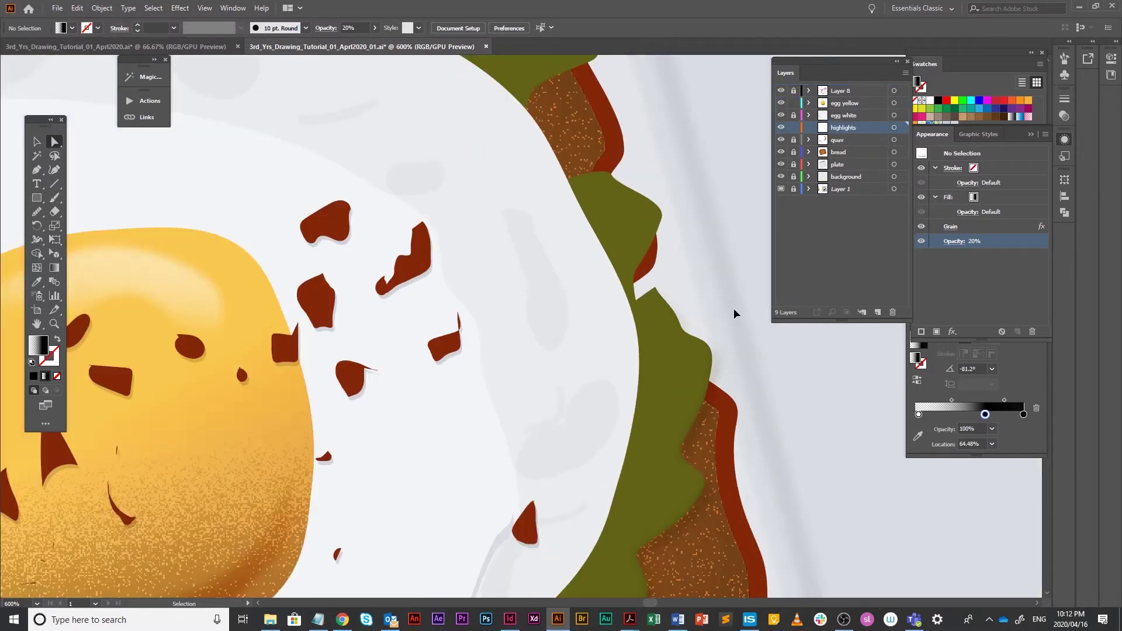
key("ctrl+y")
left_click(55, 198)
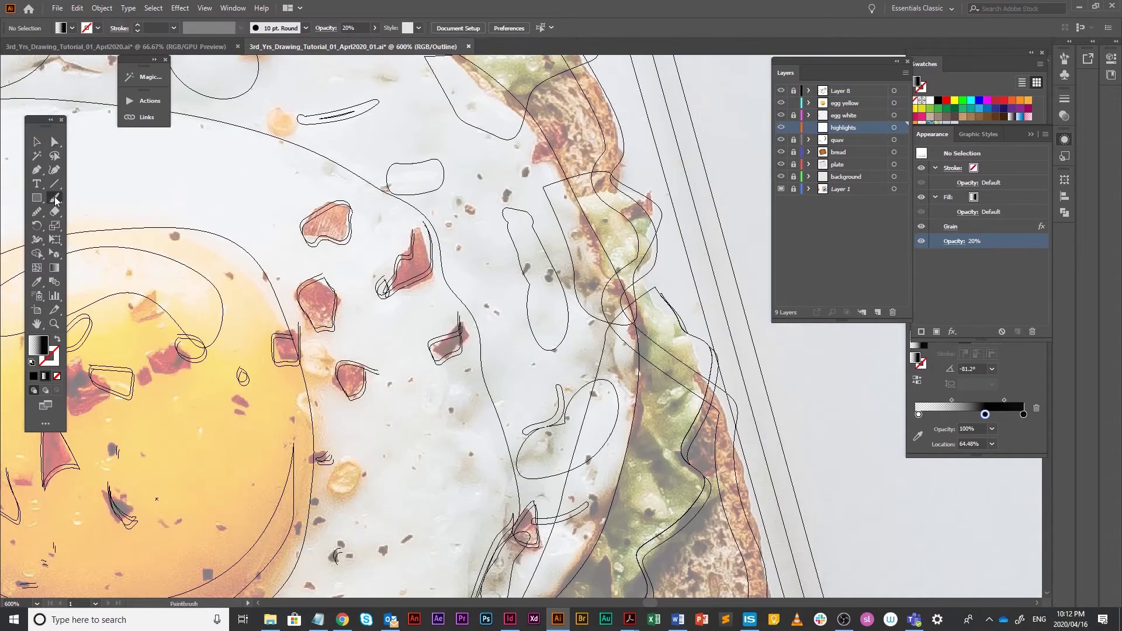
- Shrink the Paintbrush and choose the light olive green swatch (R=137 G=145 B=62) as its colour with no stroke
left_click(672, 246)
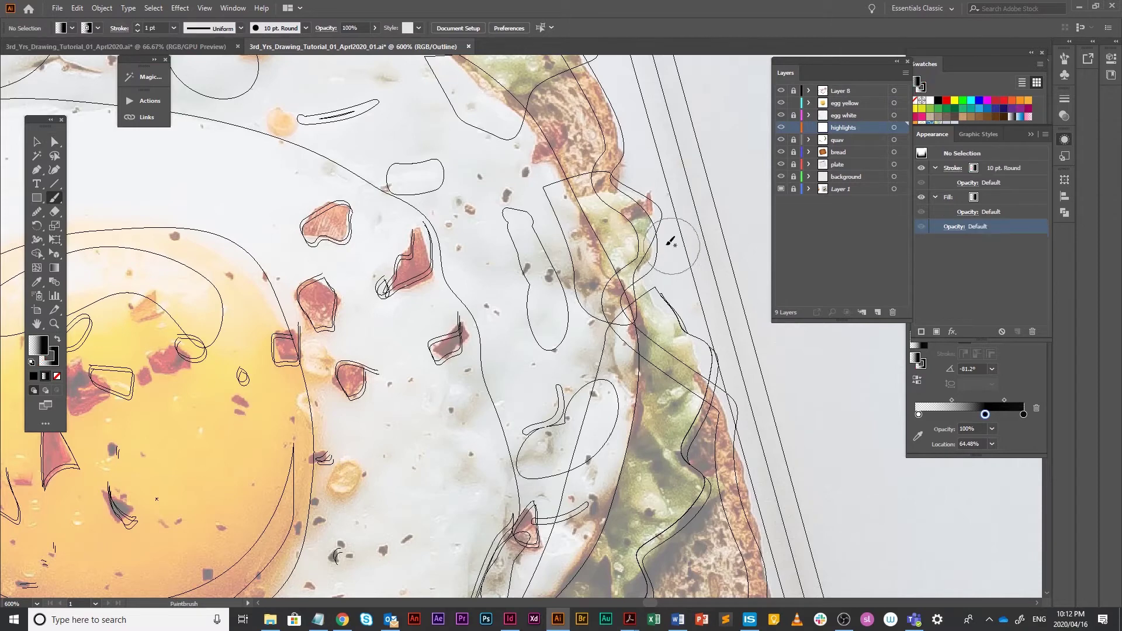
key("[")
key("[")
key("[")
key("[")
key("[")
key("[")
key("[")
key("[")
key("[")
left_click(50, 363)
left_click(58, 377)
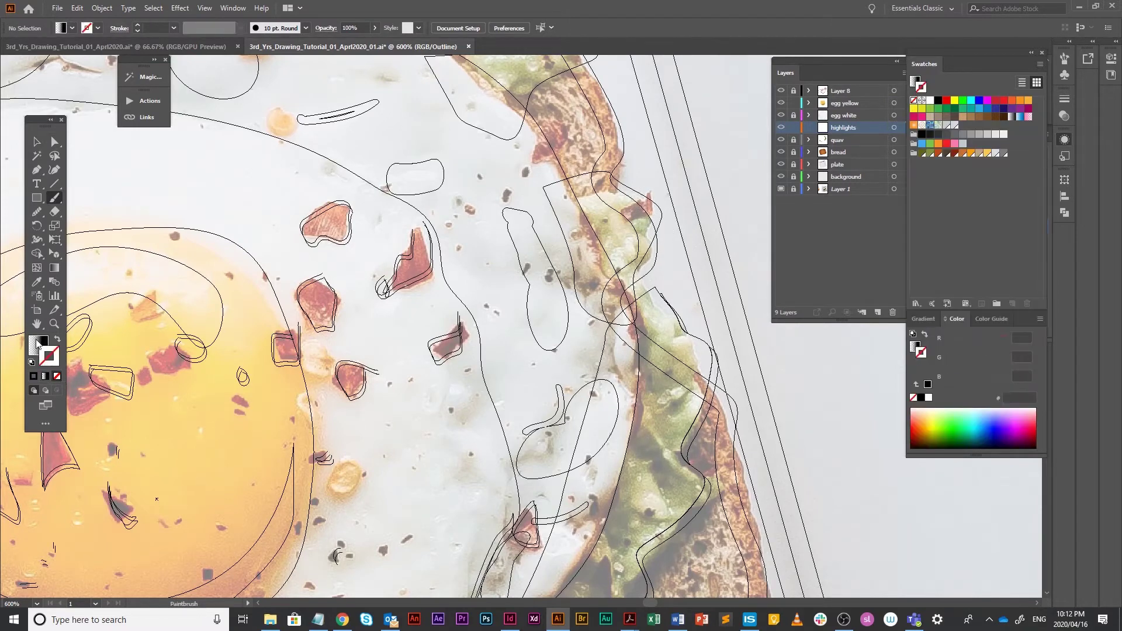
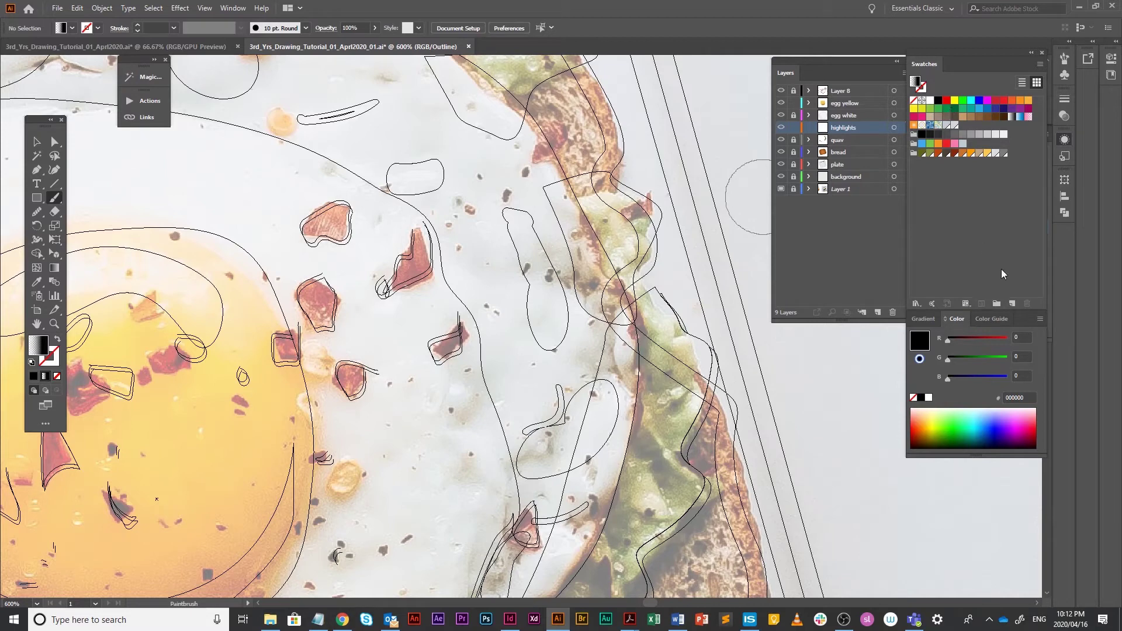
left_click(930, 154)
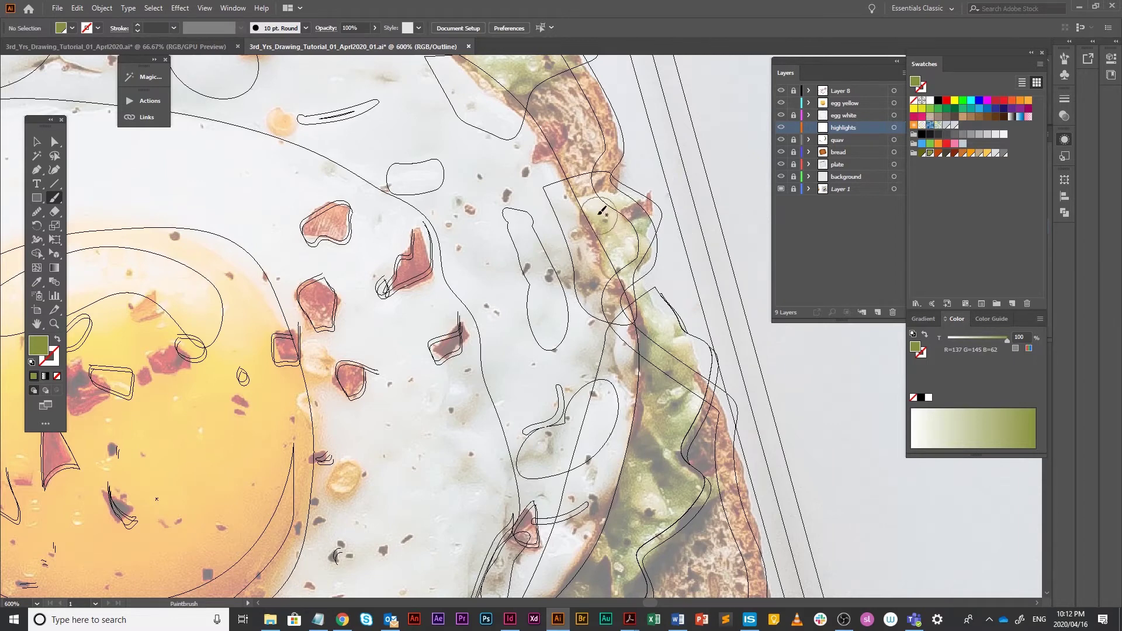
- Paint short green highlight strokes on the highlights layer, along the avocado spread on the right side of the egg white
left_click_drag(593, 213, 612, 256)
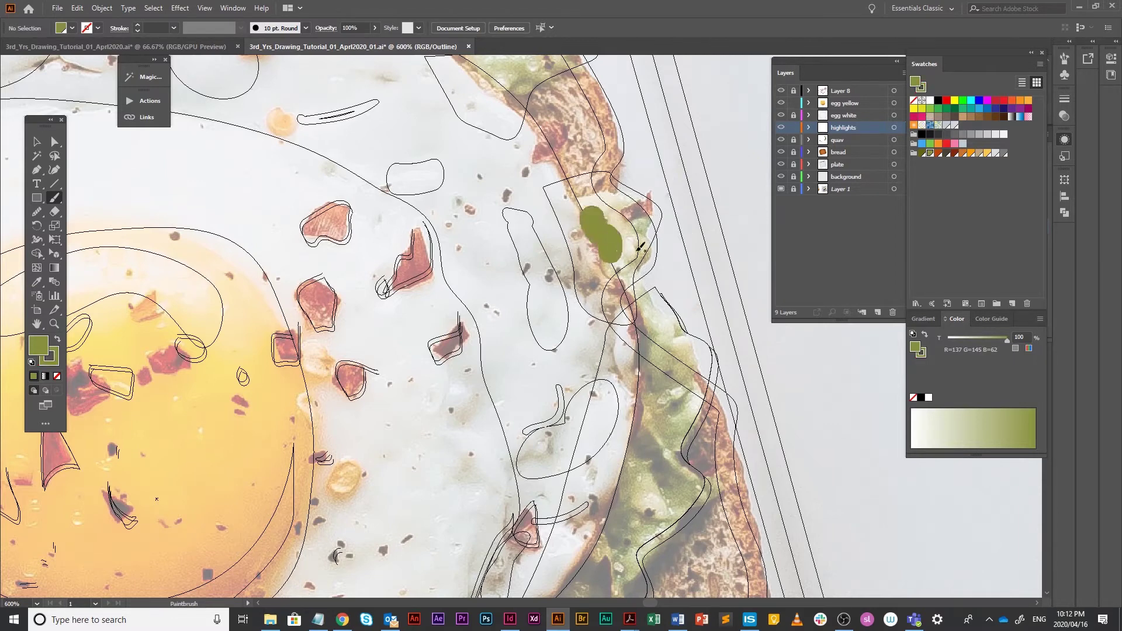
key("ctrl+y")
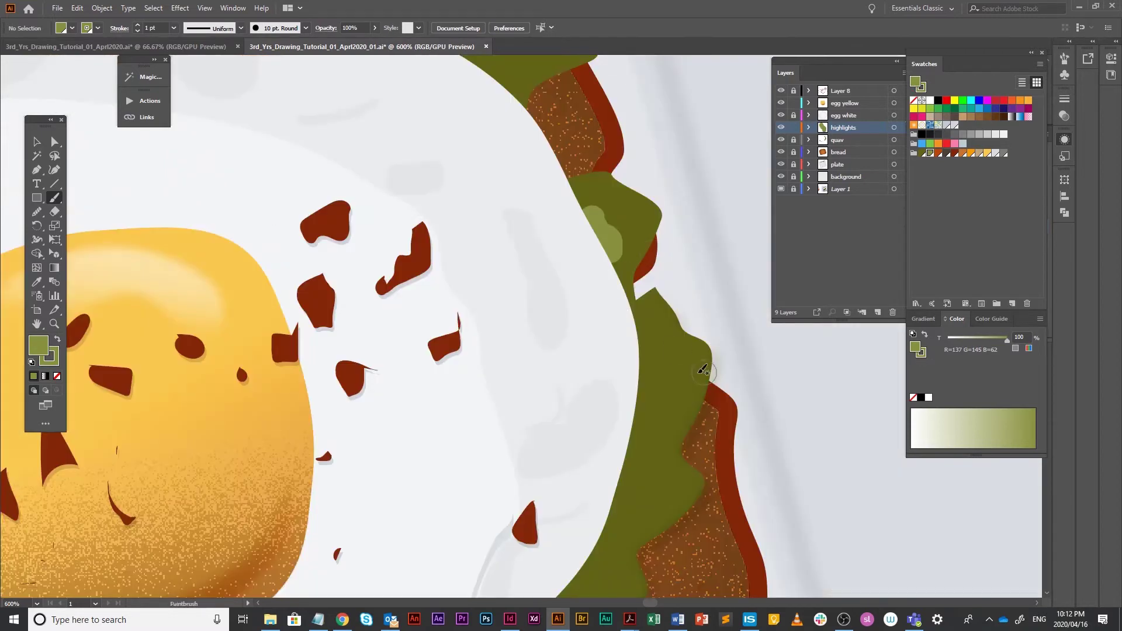
key("ctrl+y")
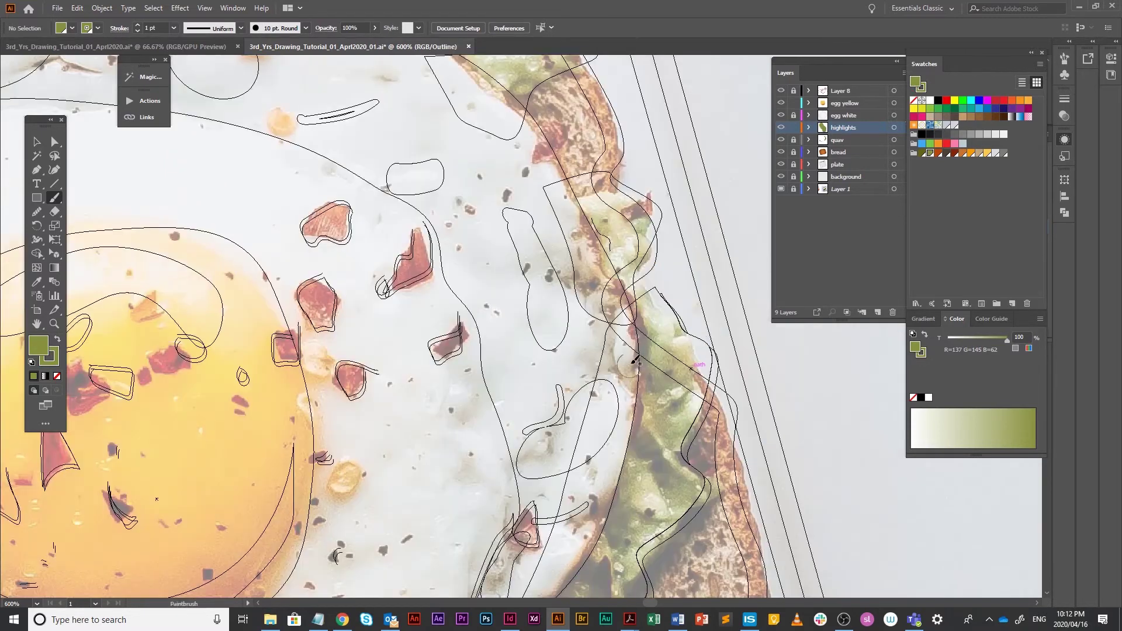
mouse_move(652, 324)
left_mouse_down()
mouse_move(671, 375)
mouse_move(668, 359)
left_mouse_up()
left_click_drag(688, 361, 714, 277)
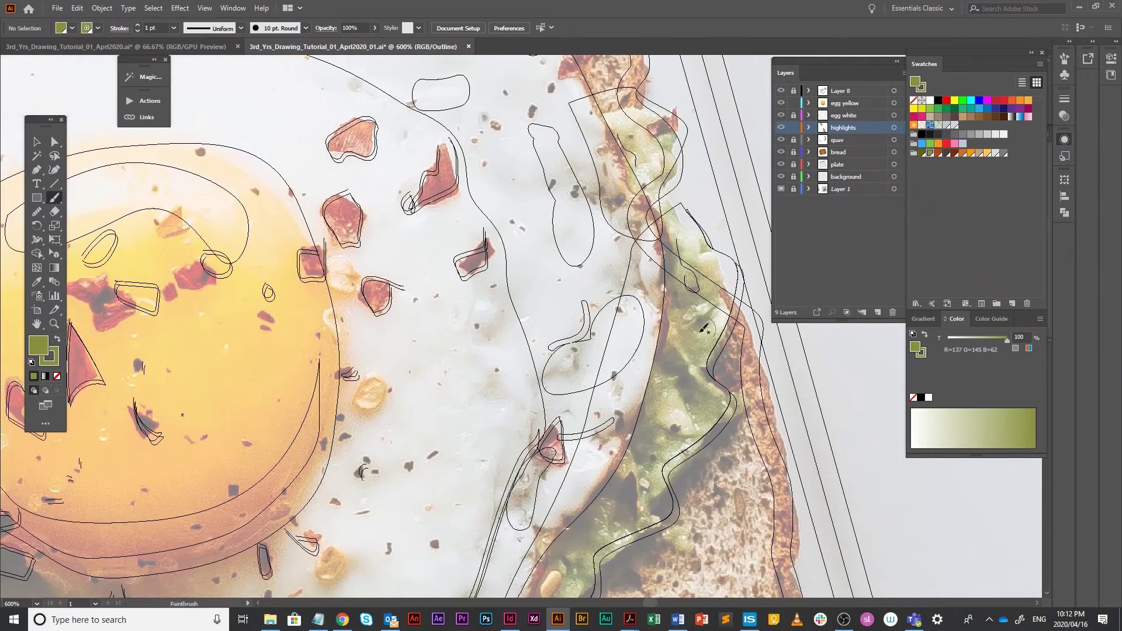
mouse_move(707, 397)
left_mouse_down()
mouse_move(711, 410)
mouse_move(691, 422)
left_mouse_up()
left_click_drag(682, 396, 712, 307)
left_click_drag(633, 414, 659, 439)
mouse_move(590, 479)
left_mouse_down()
mouse_move(595, 518)
mouse_move(558, 558)
left_mouse_up()
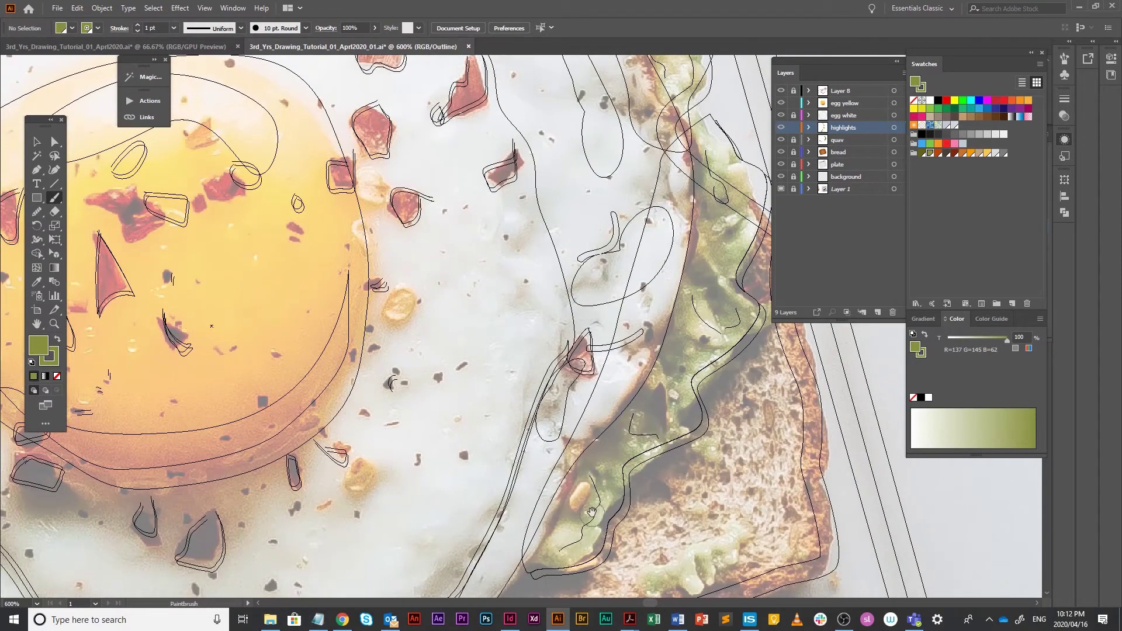
- Paint green highlight strokes over the two avocado pieces at the lower-left corner of the toast
left_click_drag(429, 549, 988, 340)
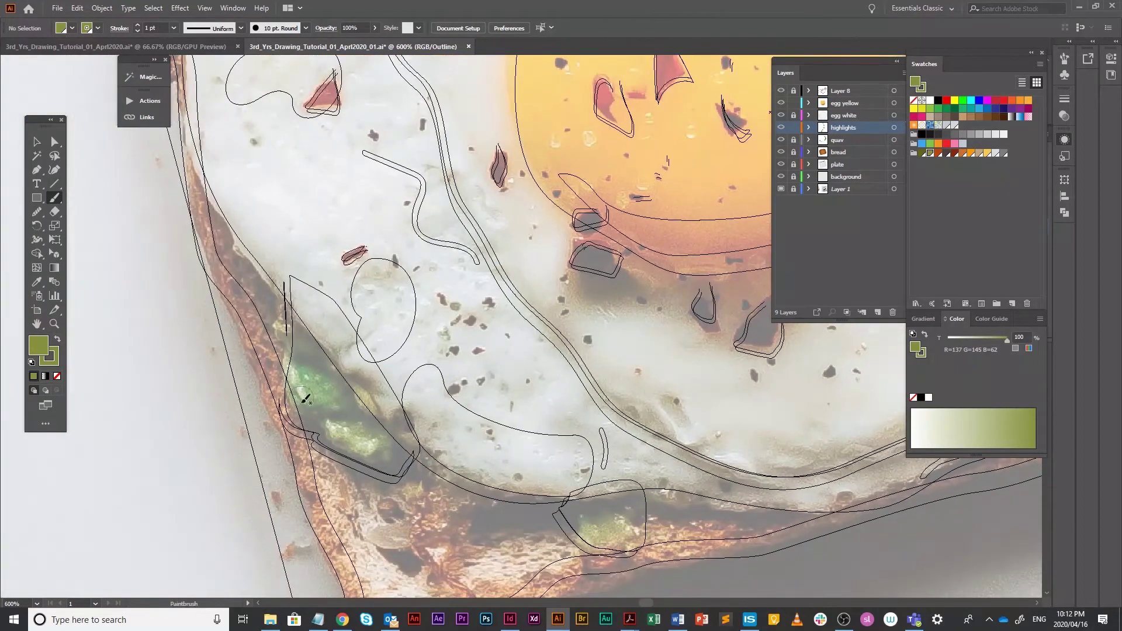
mouse_move(328, 415)
left_mouse_down()
mouse_move(367, 444)
mouse_move(391, 442)
left_mouse_up()
mouse_move(635, 515)
left_mouse_down()
mouse_move(591, 535)
mouse_move(586, 514)
left_mouse_up()
key("ctrl+y")
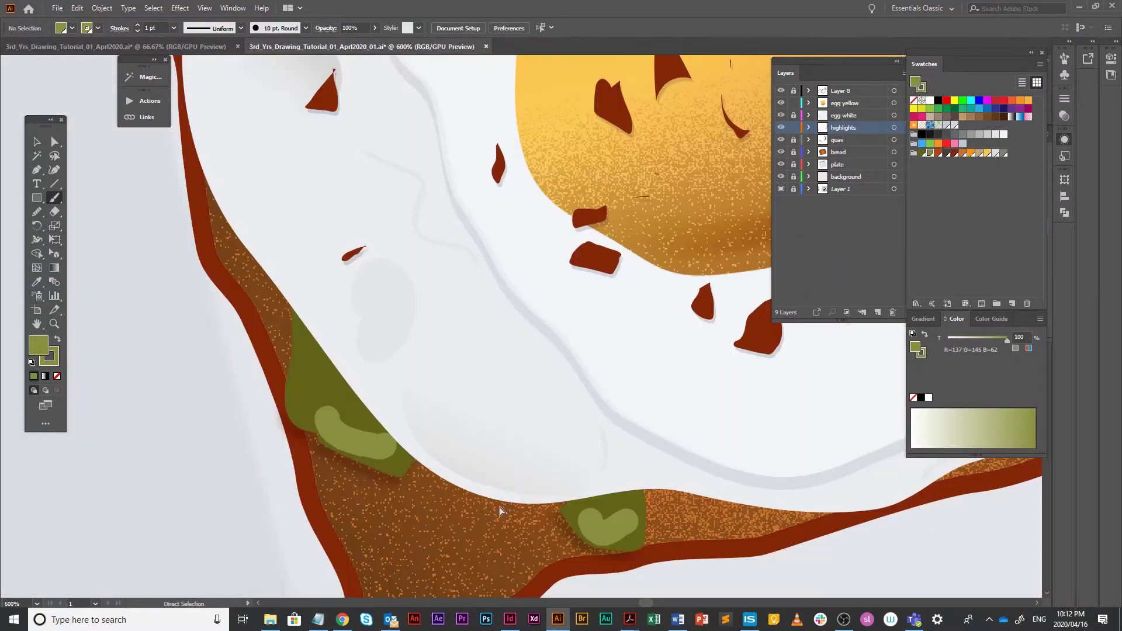
key("ctrl+y")
left_click_drag(313, 377, 330, 391)
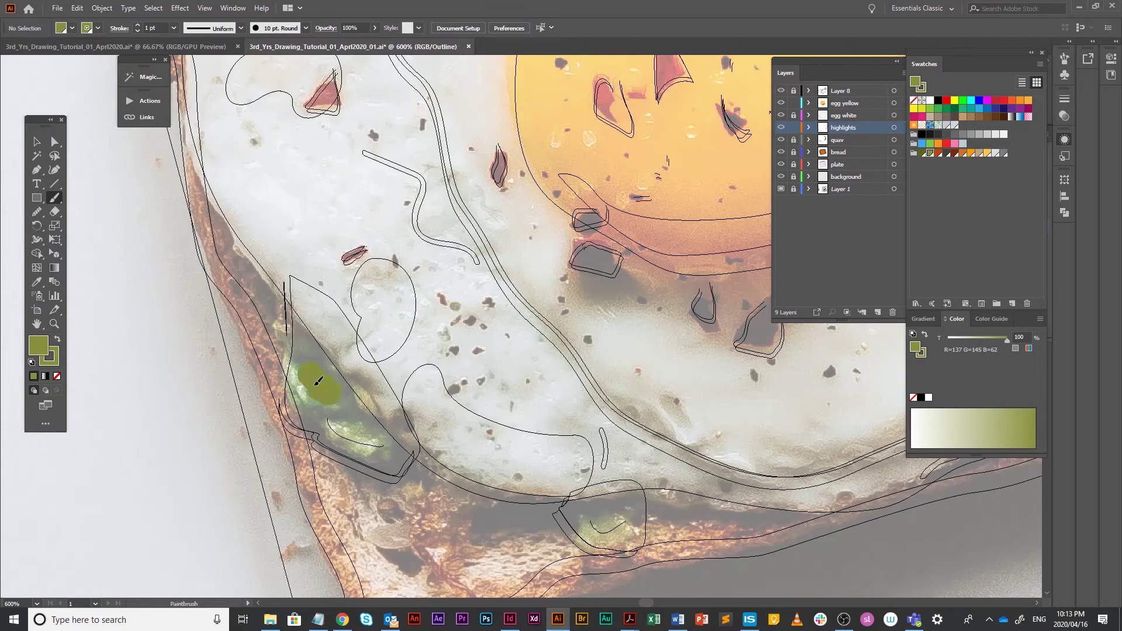
- Paint a green highlight stroke on the avocado piece at the upper-right edge of the egg white
left_click(54, 324)
left_click(450, 387, "alt")
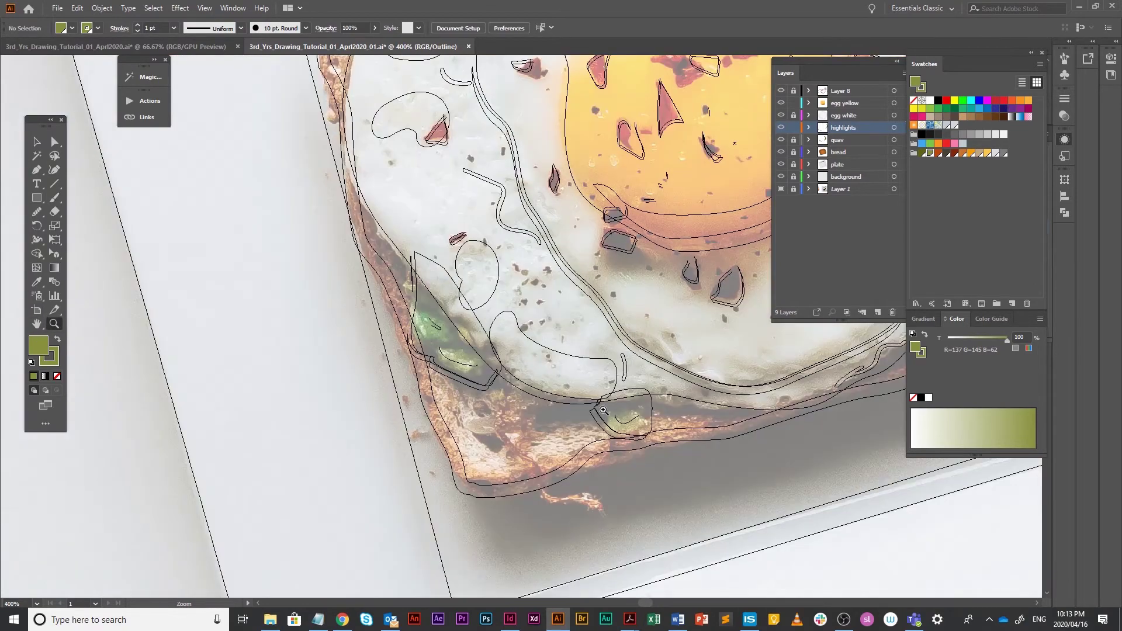
key("ctrl+y")
left_click(694, 388, "alt")
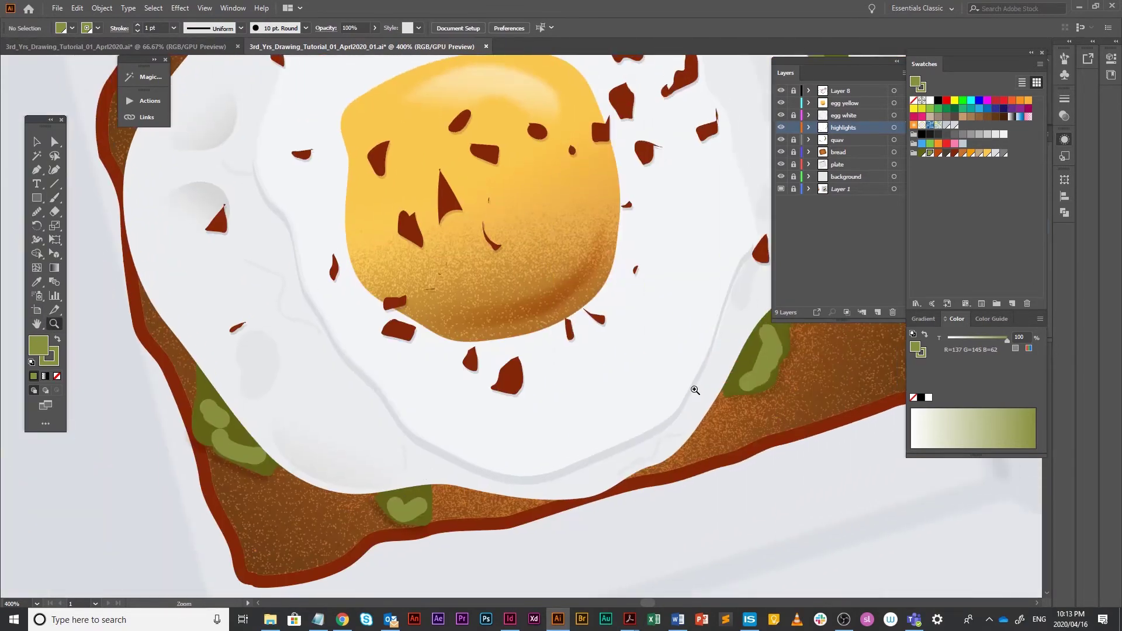
left_click_drag(698, 367, 590, 405)
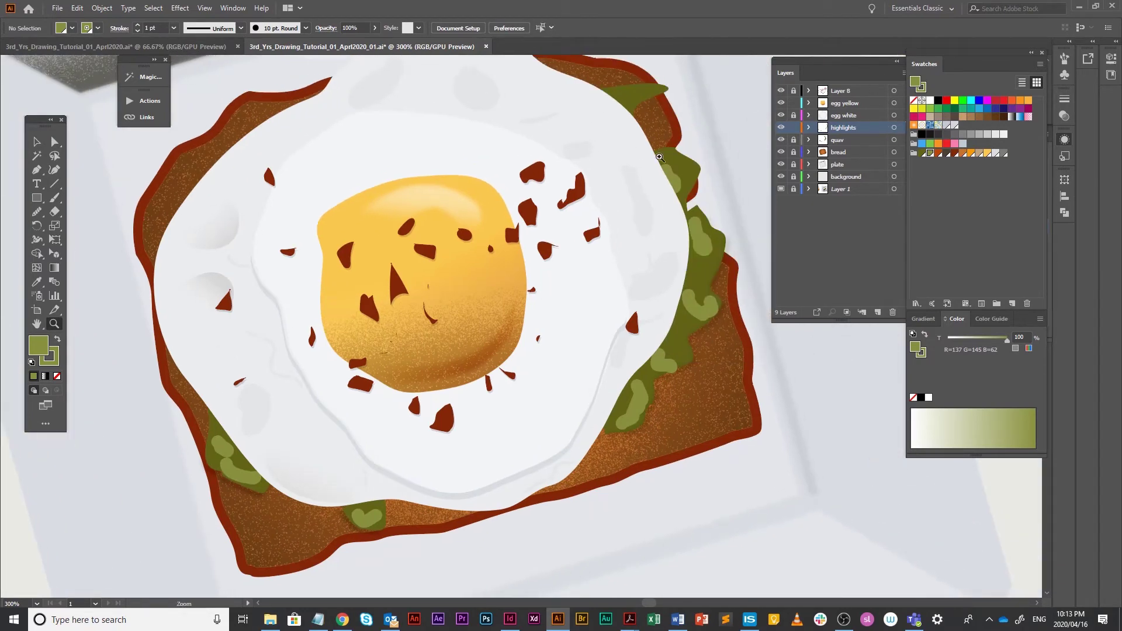
key("b")
left_click_drag(625, 103, 635, 97)
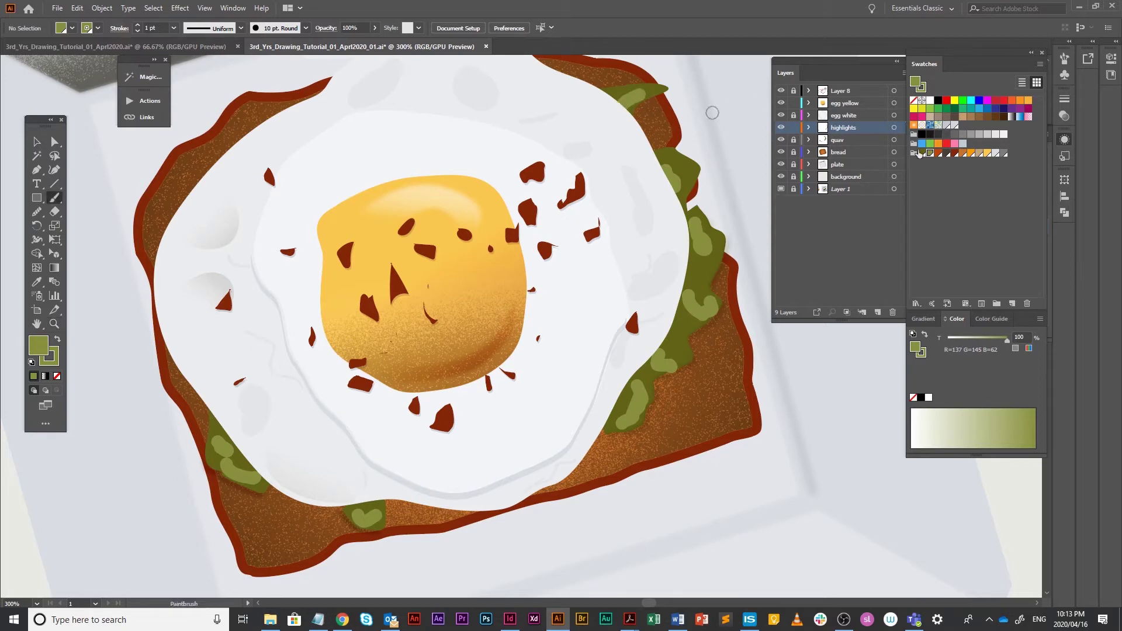
- Select all artwork on the highlights layer and remove its fill, making the green stroke the active colour
left_click(36, 142)
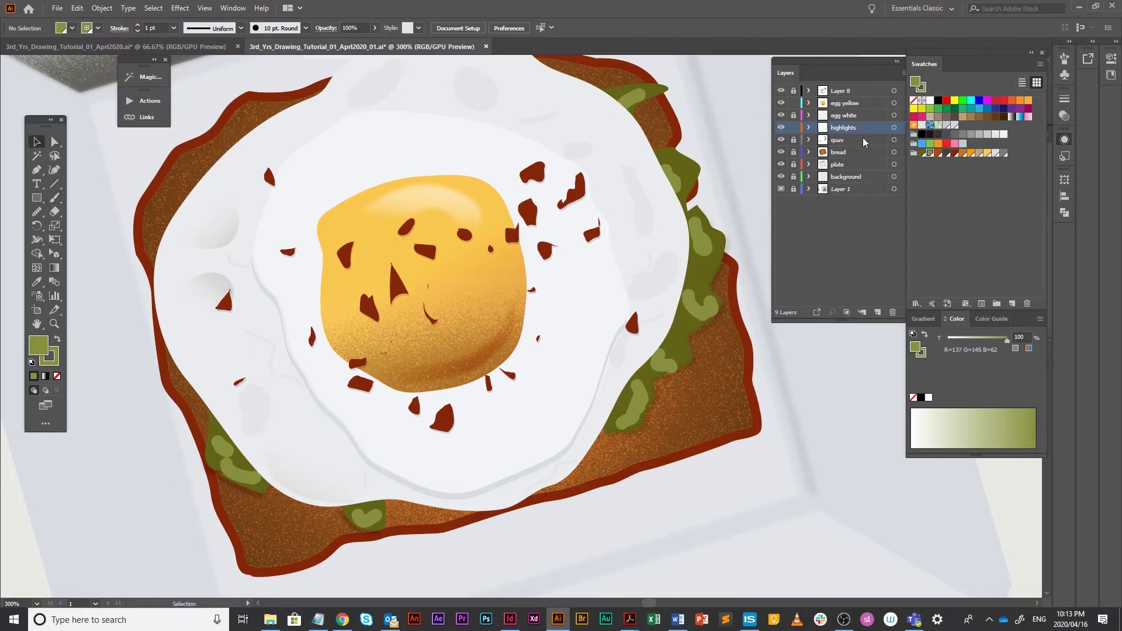
left_click(894, 127)
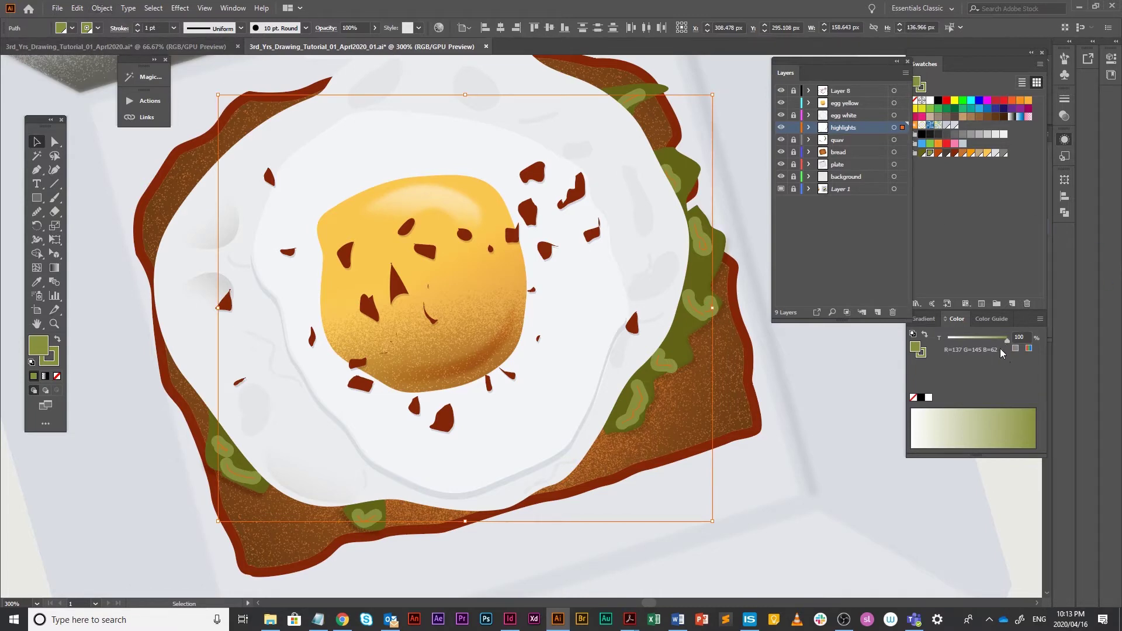
left_click_drag(1007, 343, 979, 341)
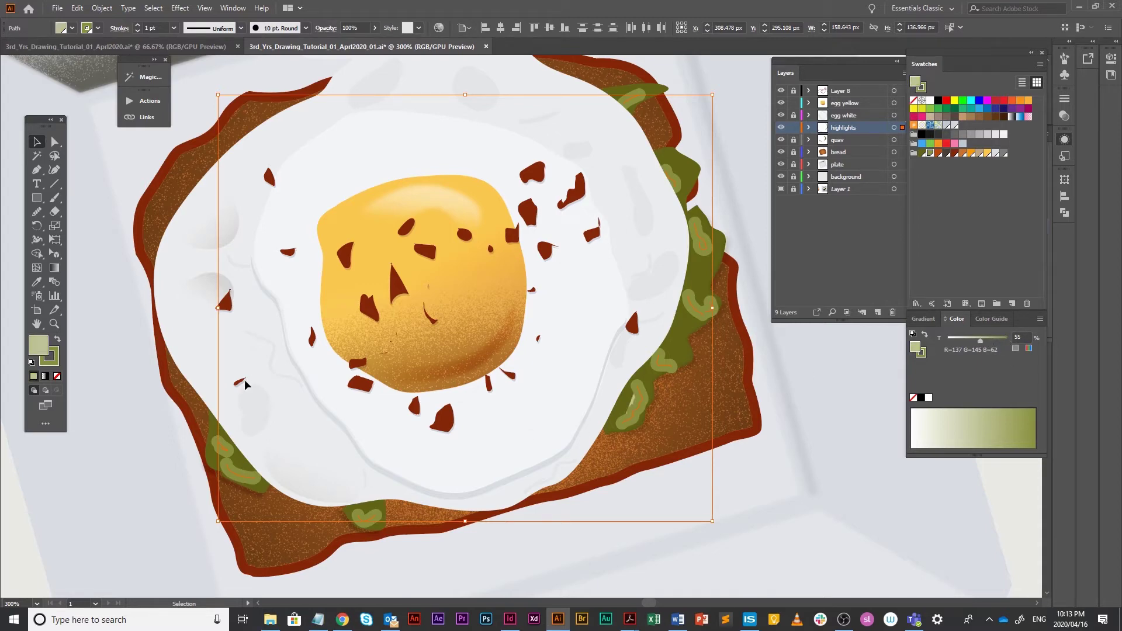
left_click(57, 376)
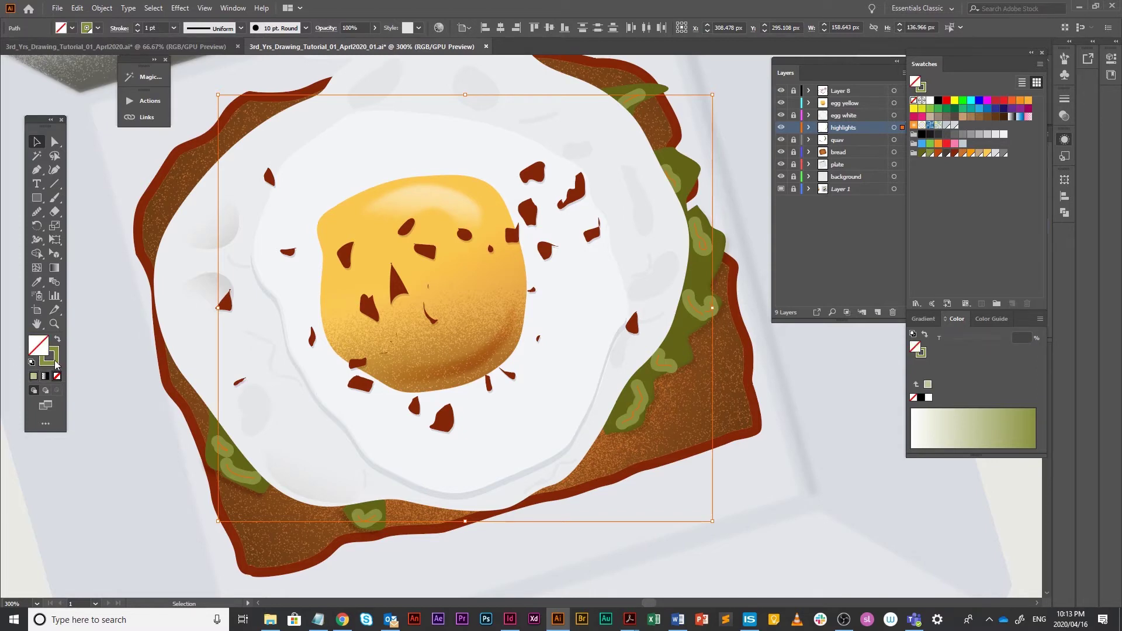
left_click(55, 362)
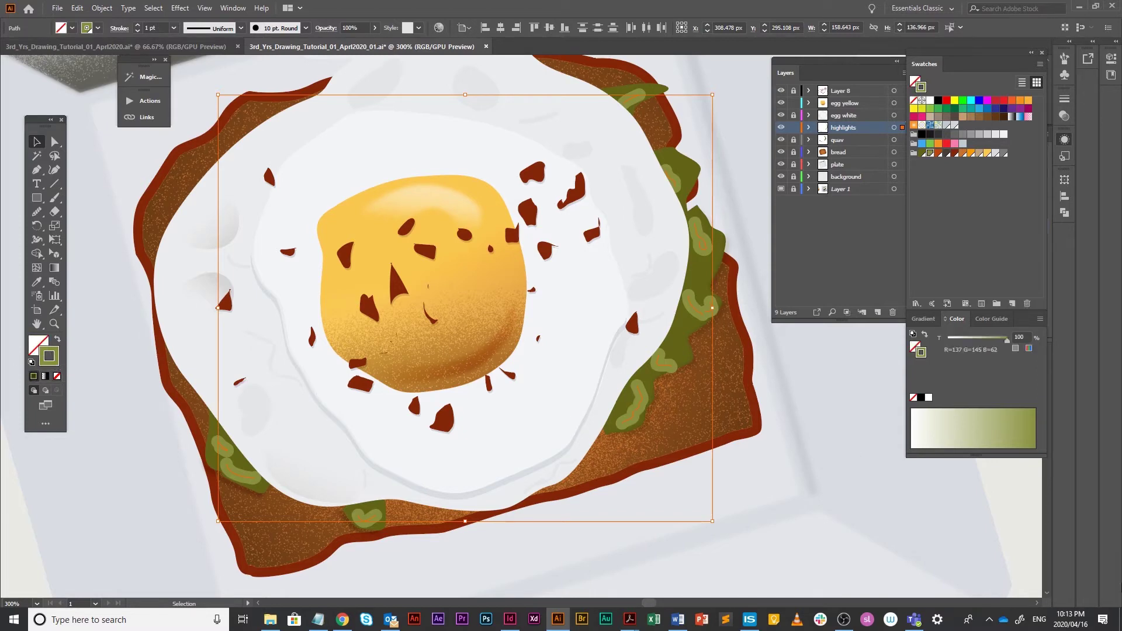
- Set the fill opacity of the selected highlights to 3%
left_click(1065, 141)
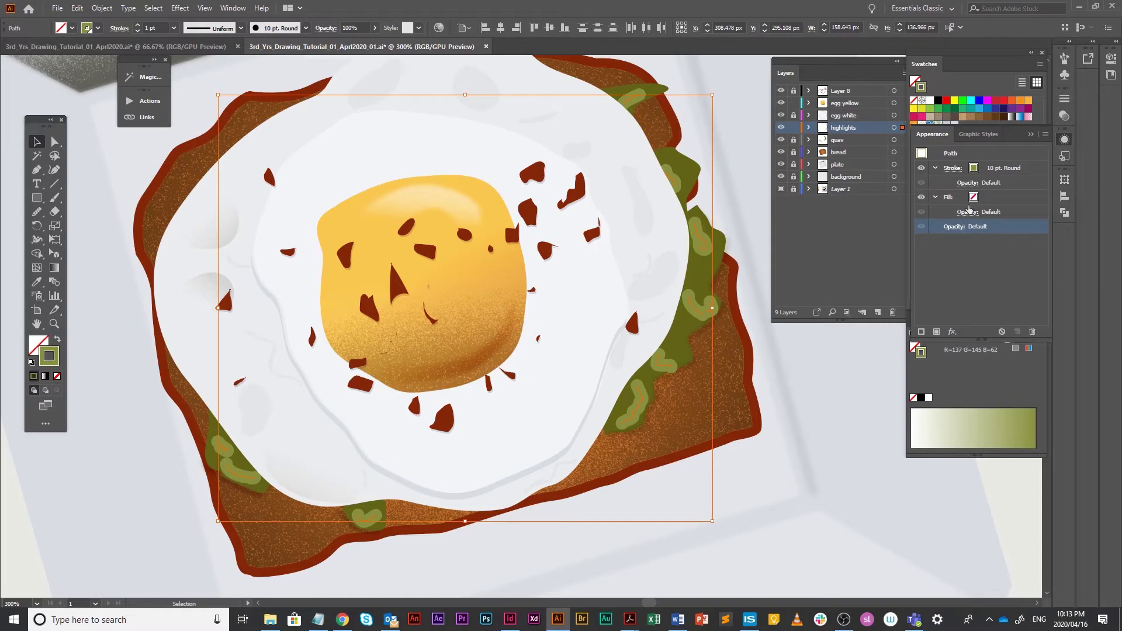
left_click(972, 218)
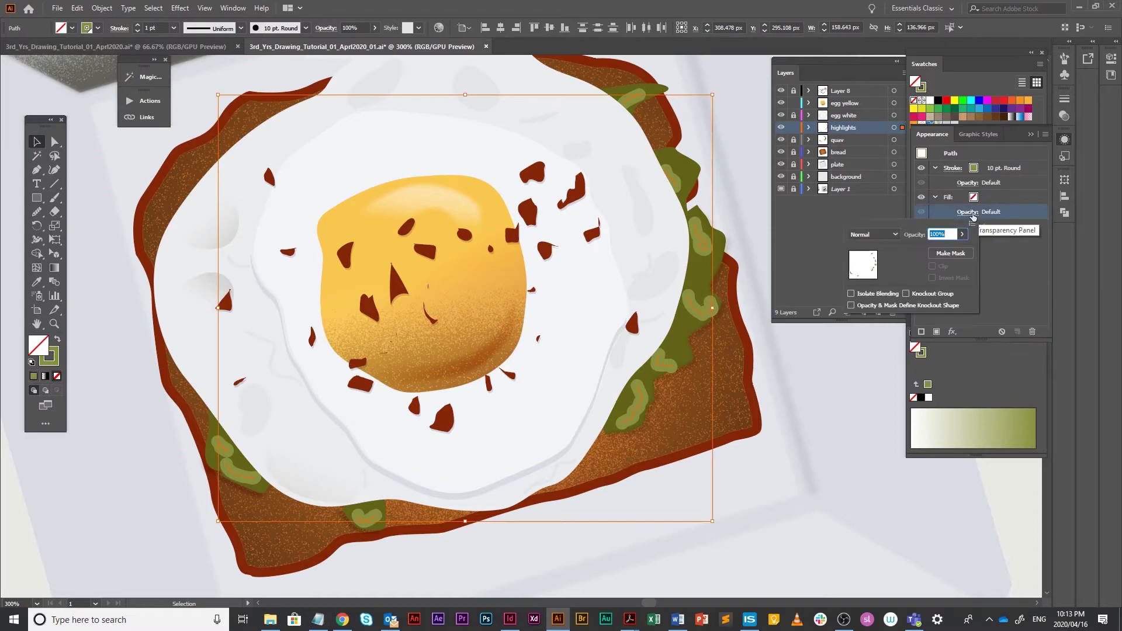
type("3")
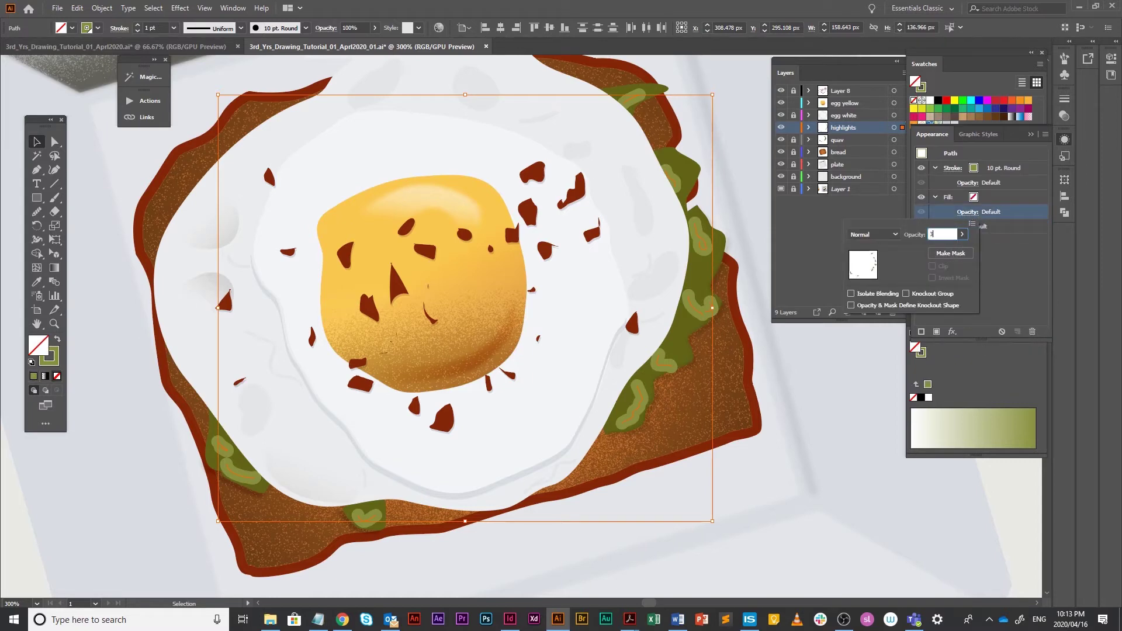
key("Return")
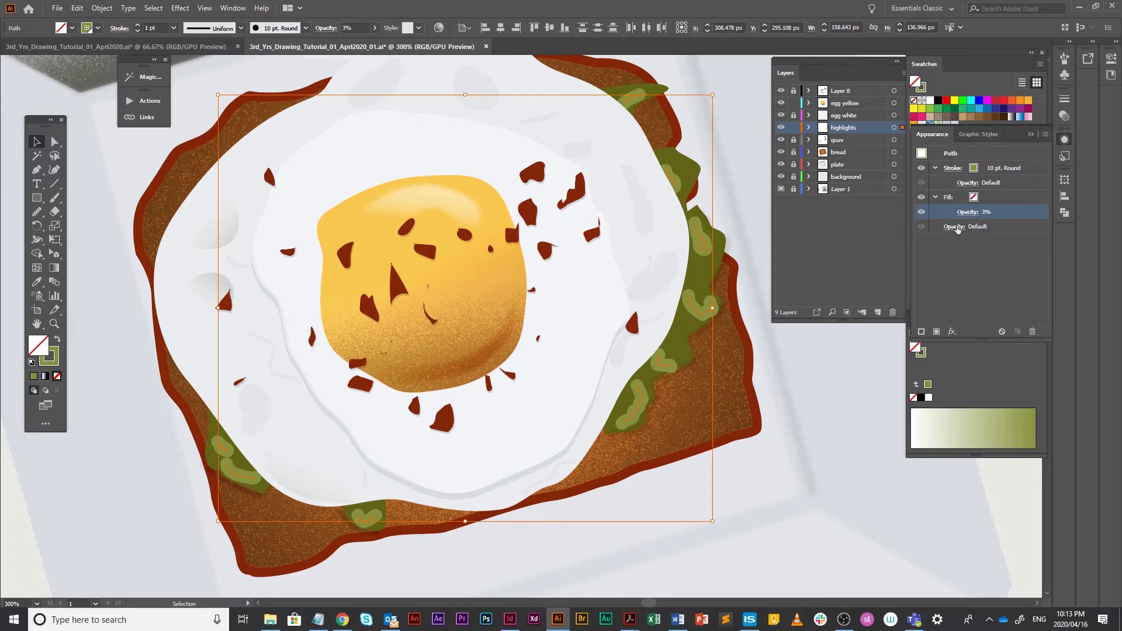
- Set the overall opacity of the selected highlight strokes to 30%
left_click(47, 359)
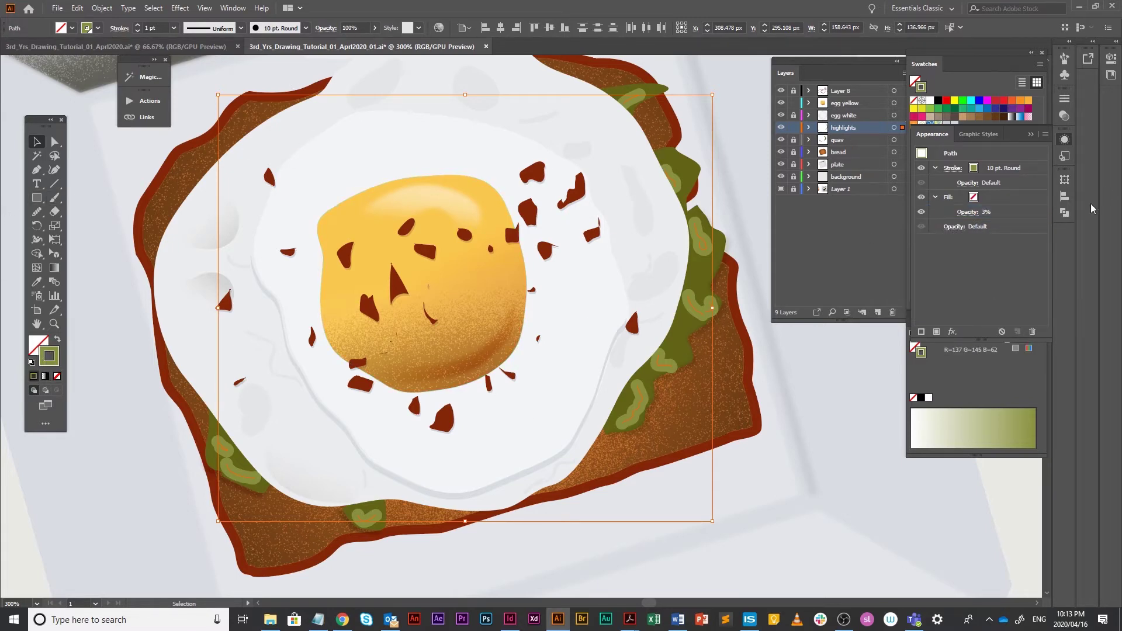
left_click(954, 227)
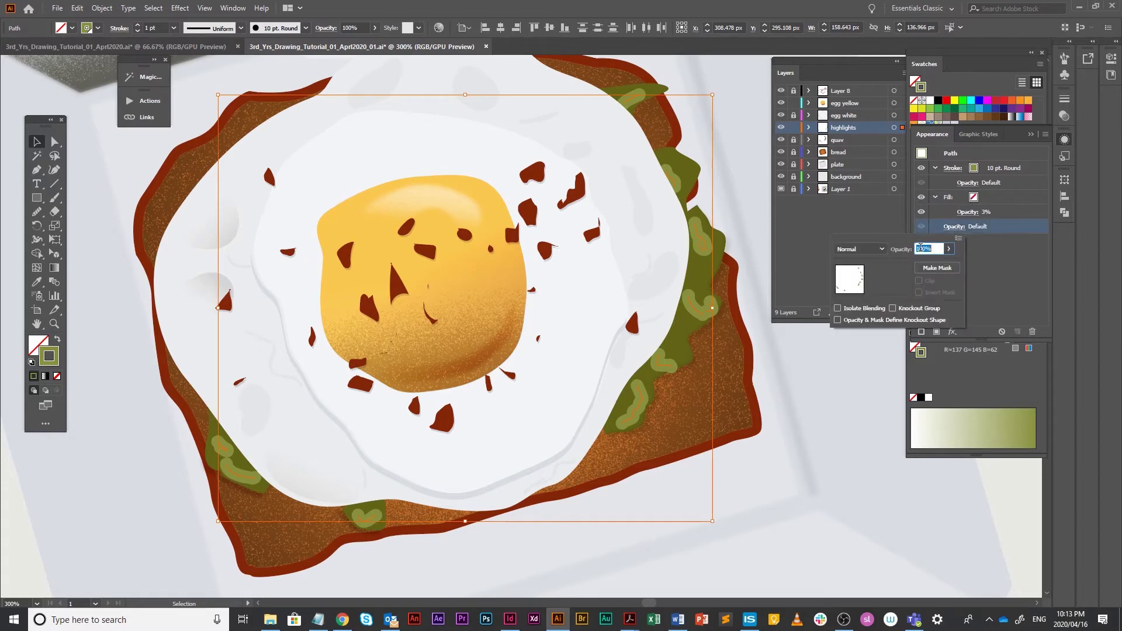
type("30")
key("Return")
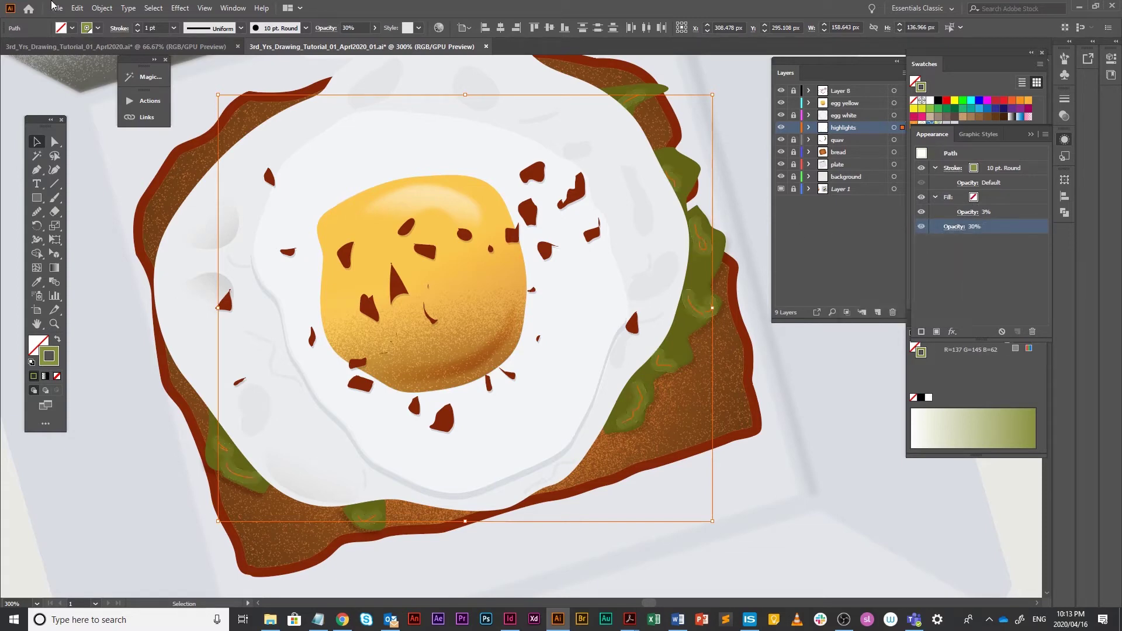
- Set the overall opacity of the selected highlight strokes to 50%
left_click(963, 229)
type("50")
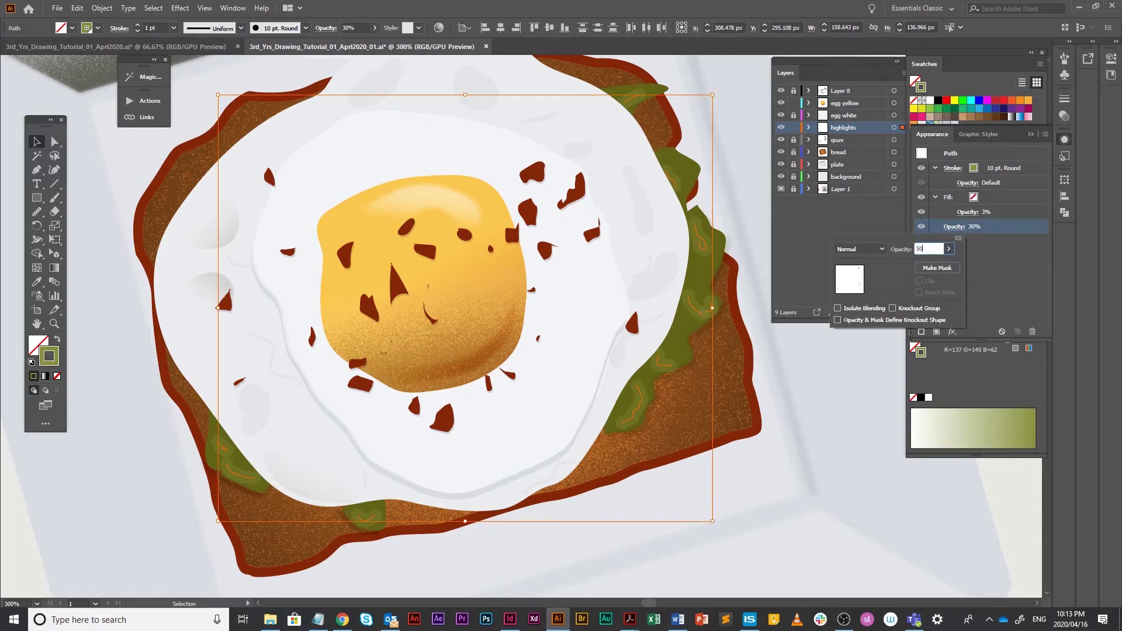
key("Return")
- Apply a Gaussian Blur with a 2.9 pixel radius to the highlight strokes and deselect them
left_click(181, 9)
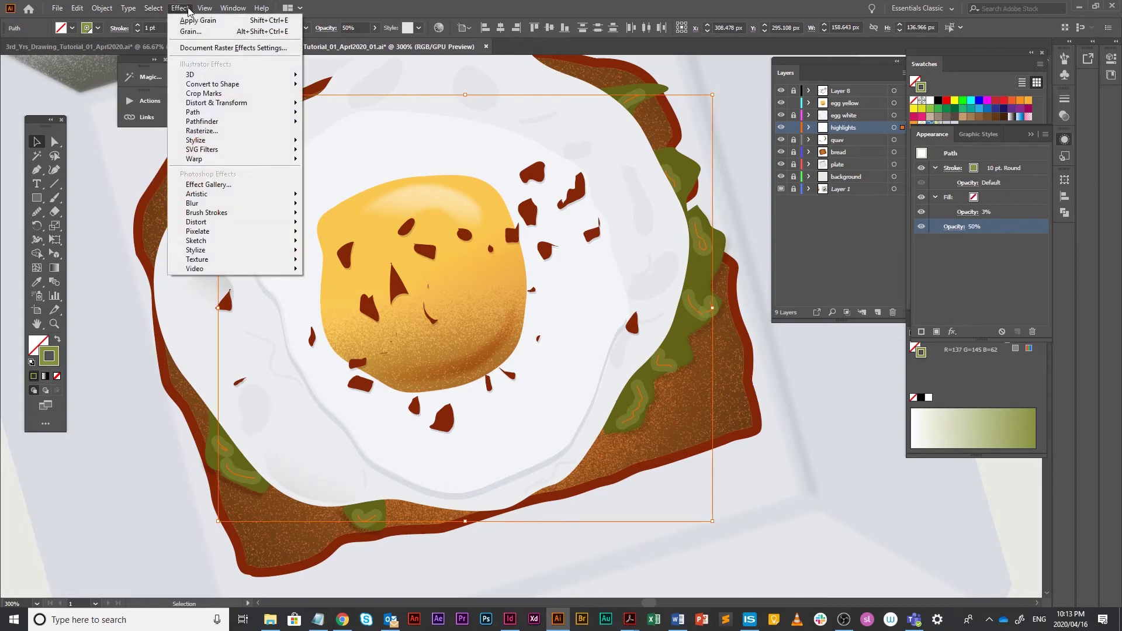
mouse_move(219, 237)
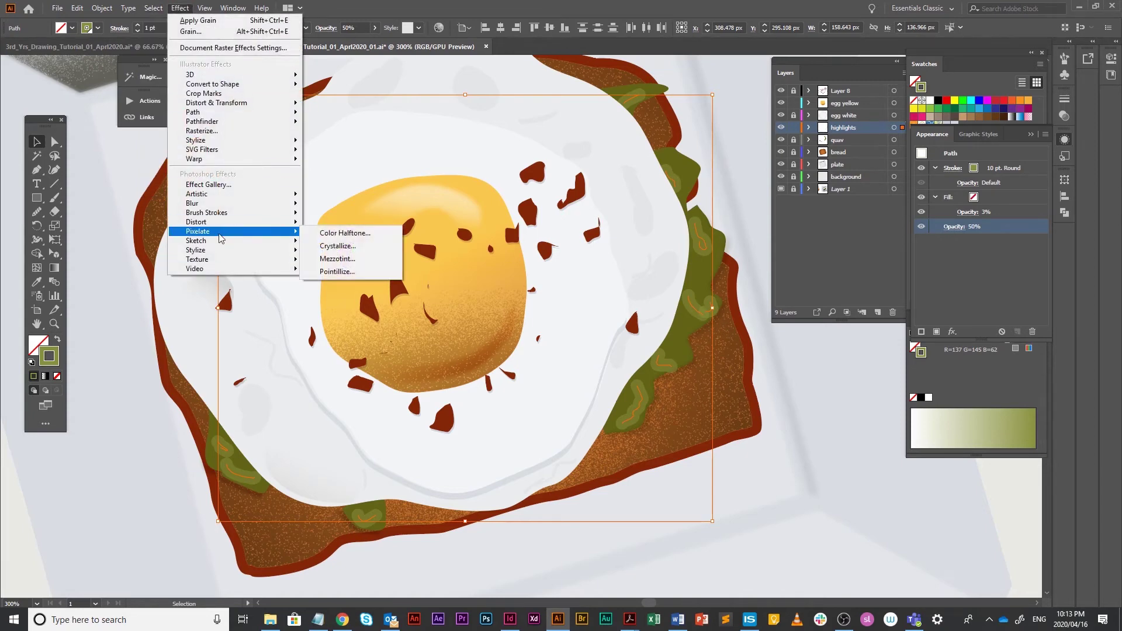
mouse_move(222, 203)
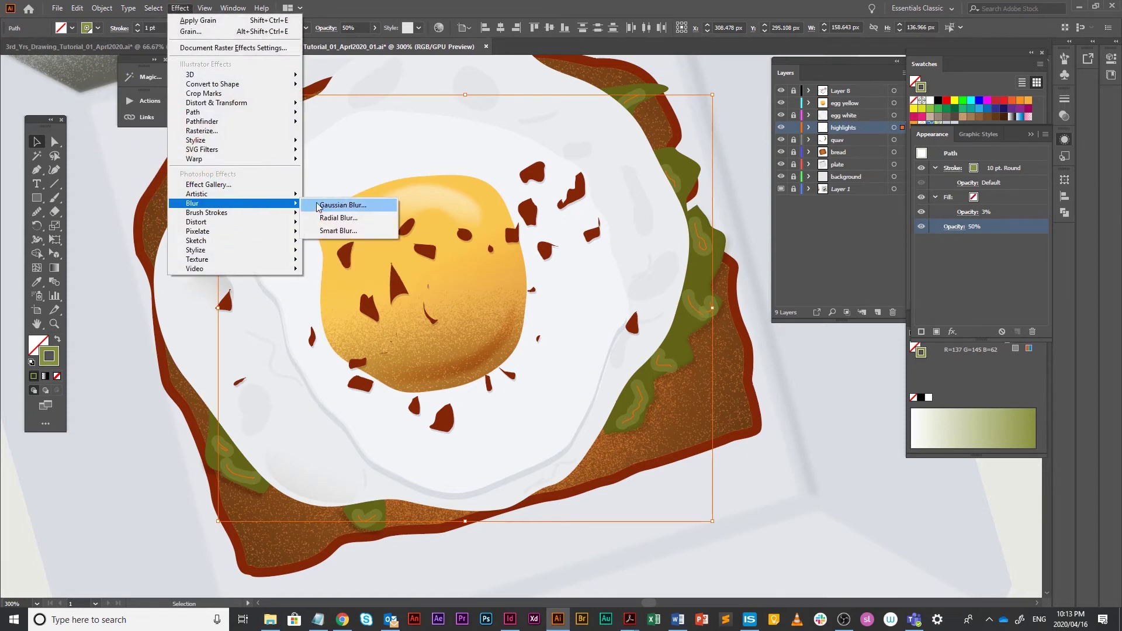
left_click(343, 205)
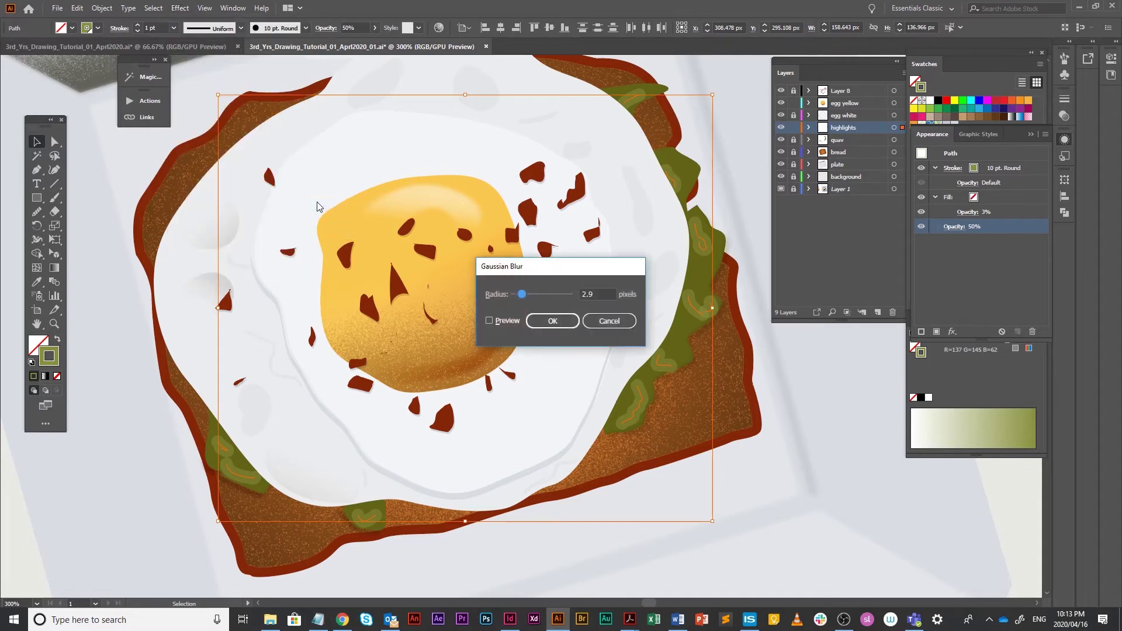
left_click(564, 322)
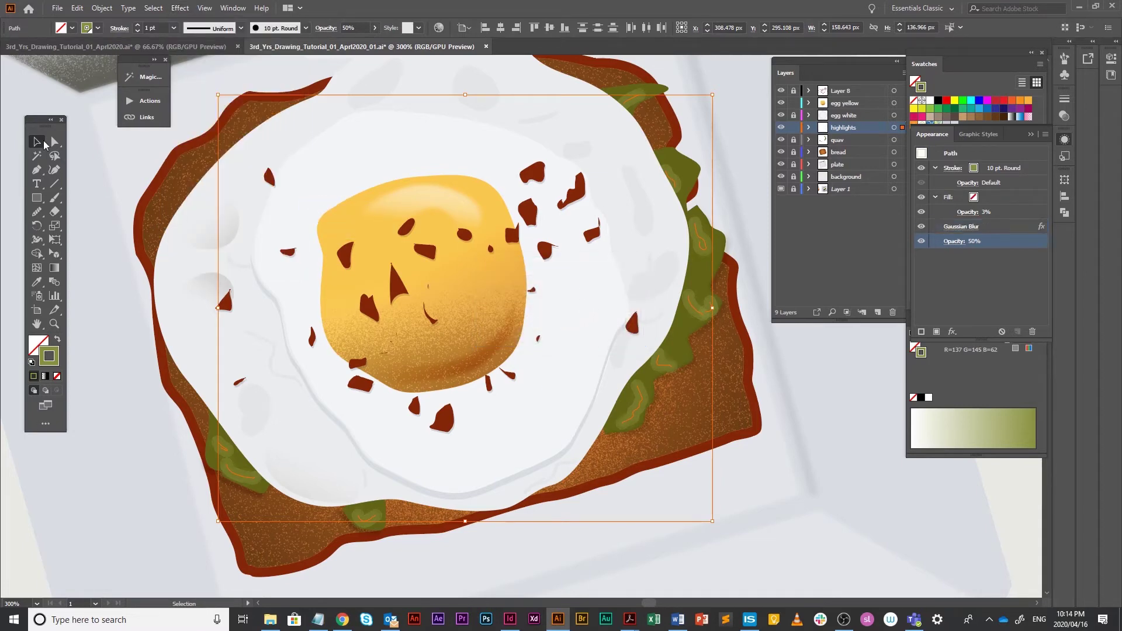
left_click(819, 421)
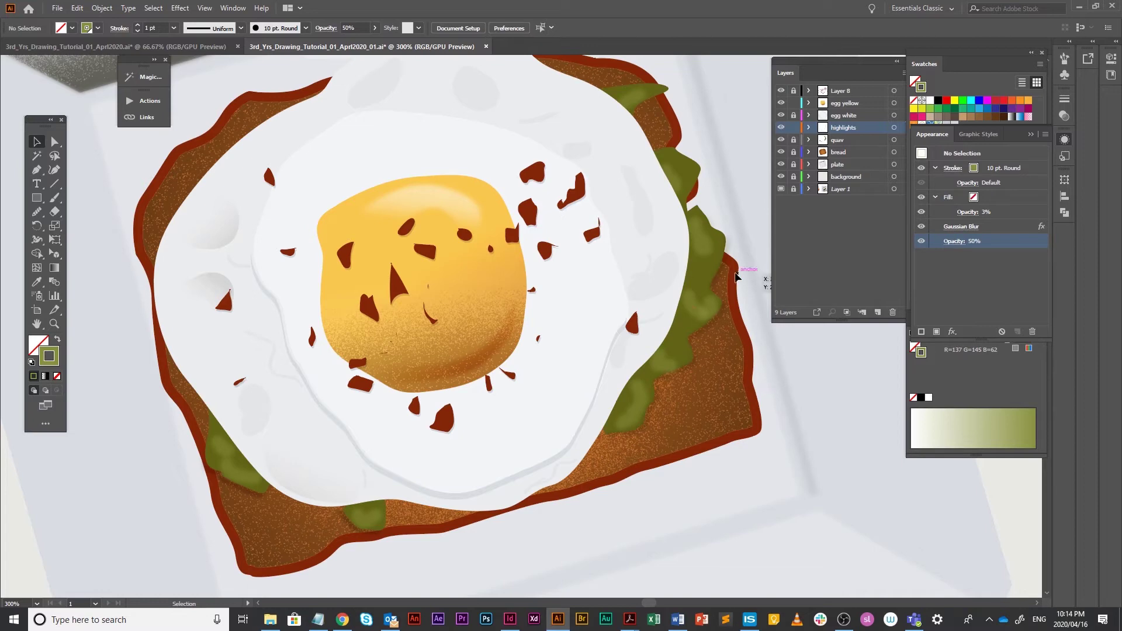
- Unlock the avocado layer below the highlights and select the large avocado shape along the toast's right edge
left_click(794, 140)
left_click(865, 141)
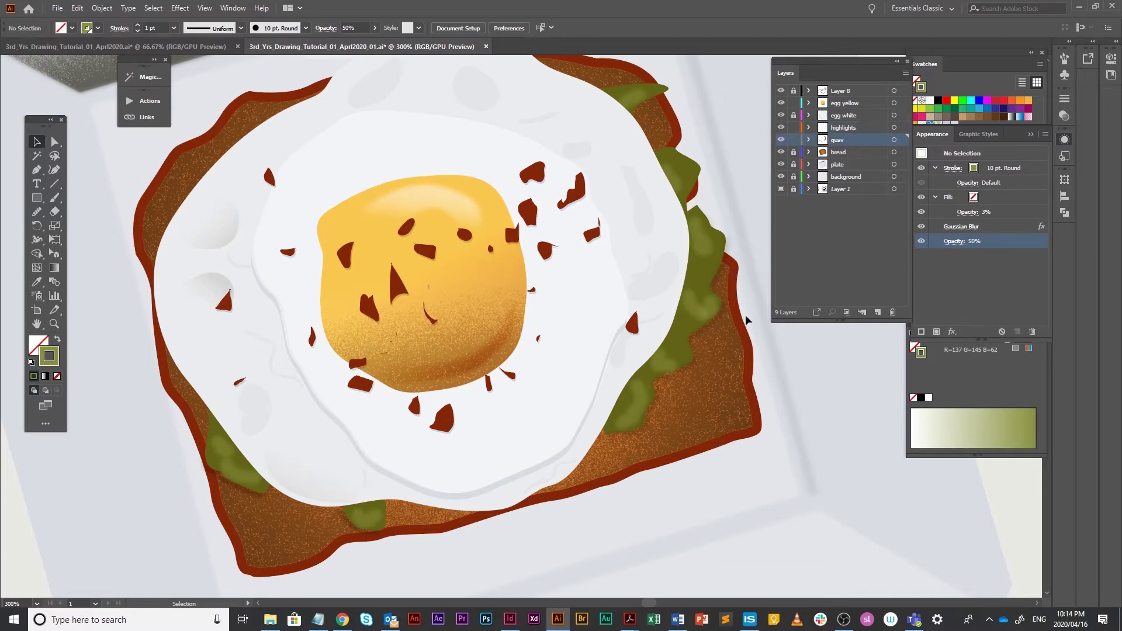
left_click(712, 276)
left_click(833, 368)
left_click(679, 329)
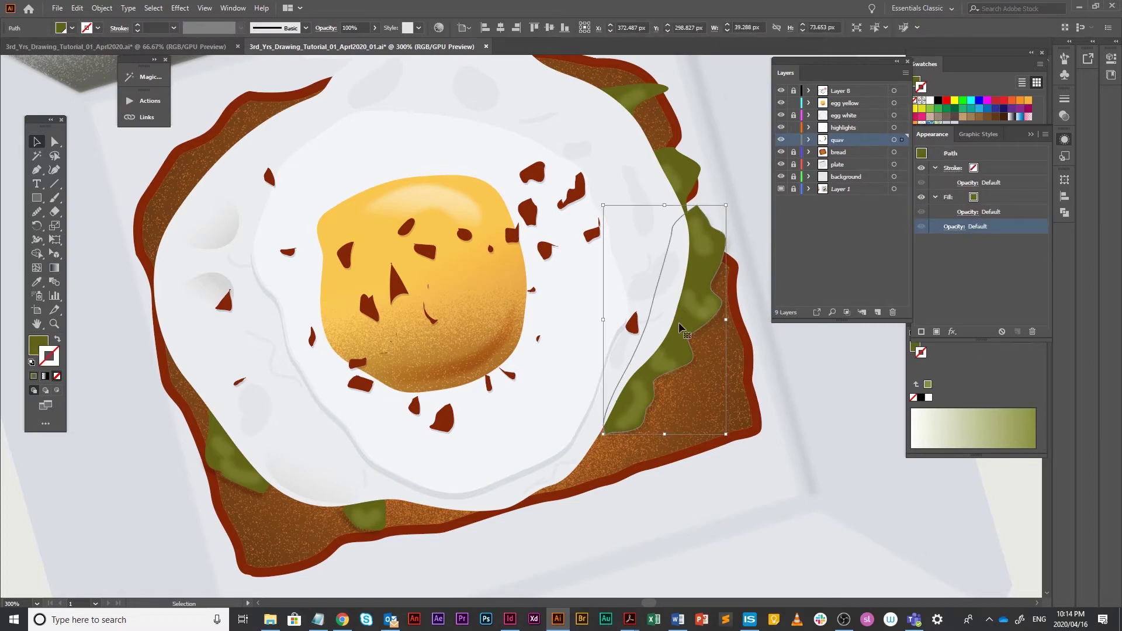
key("a")
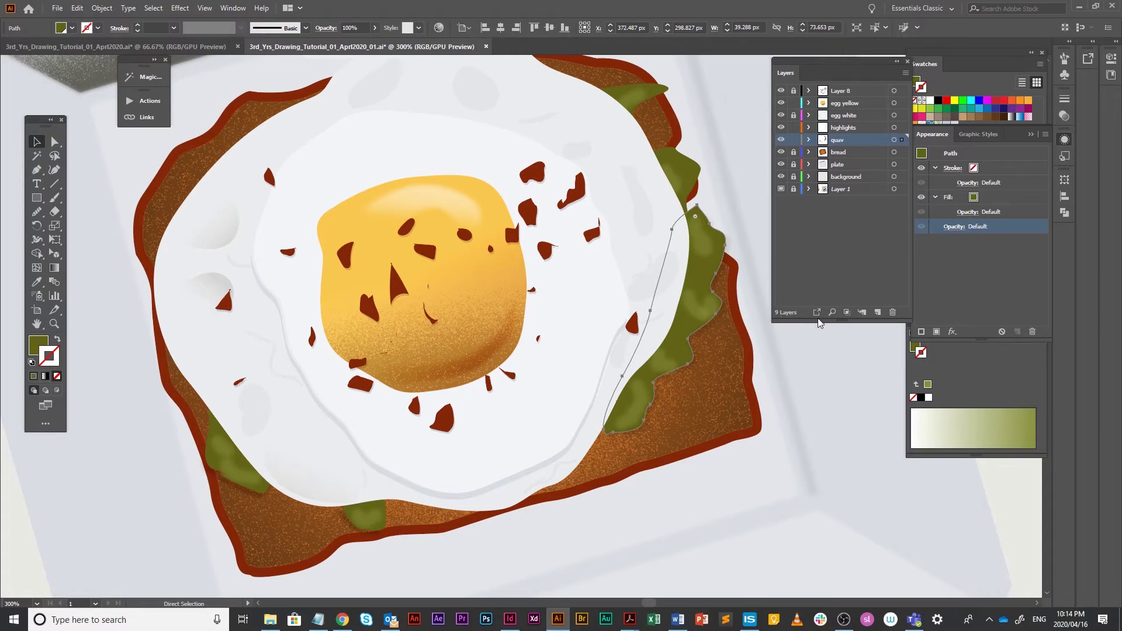
key("v")
- Fill the selected avocado shape with a linear white-to-black gradient running diagonally across it at about 144.9°
left_click(42, 350)
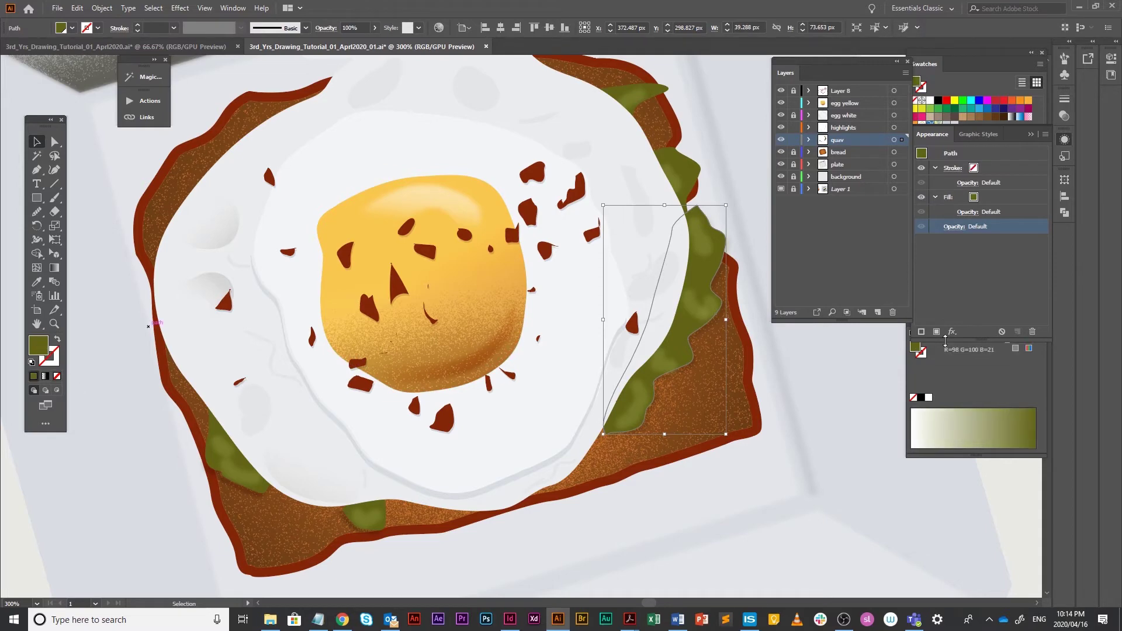
left_click(998, 389)
left_click(935, 321)
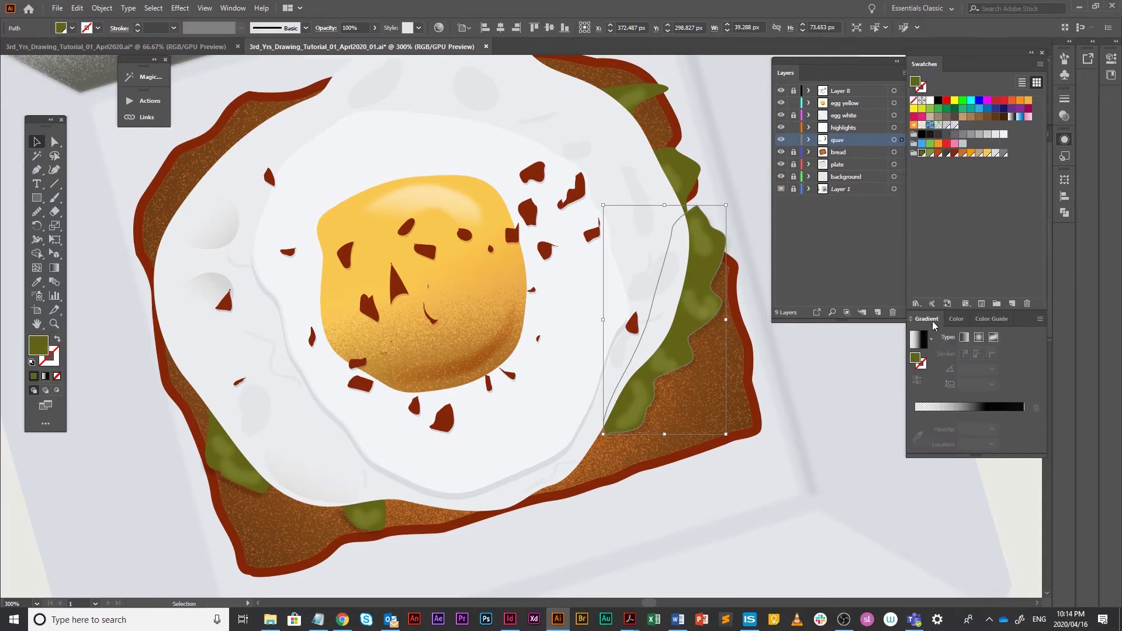
left_click(985, 407)
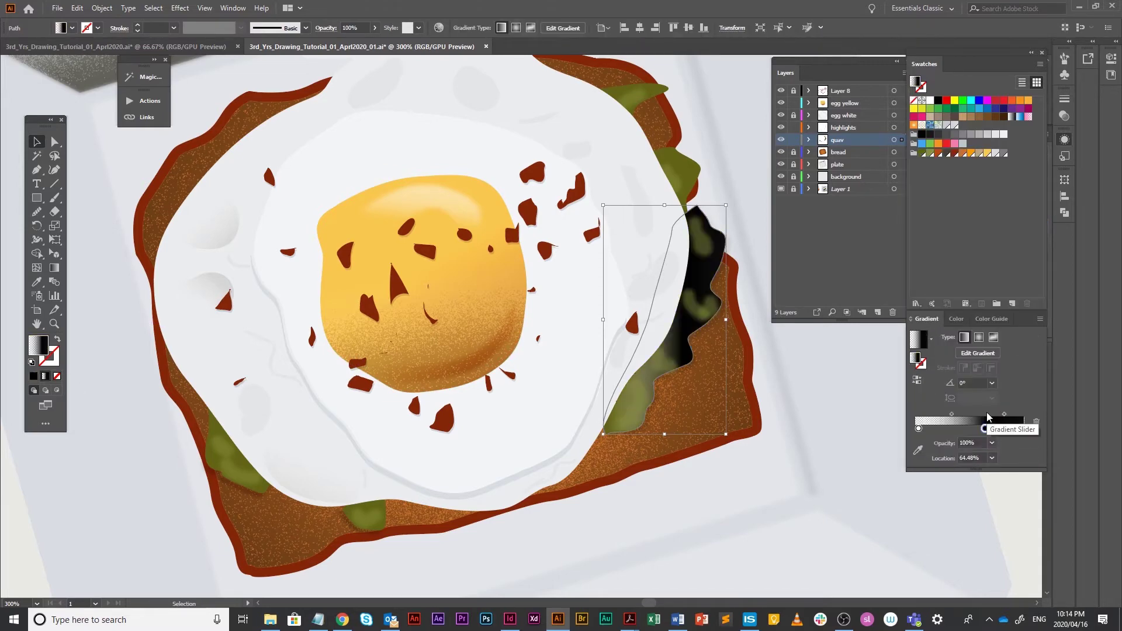
key("g")
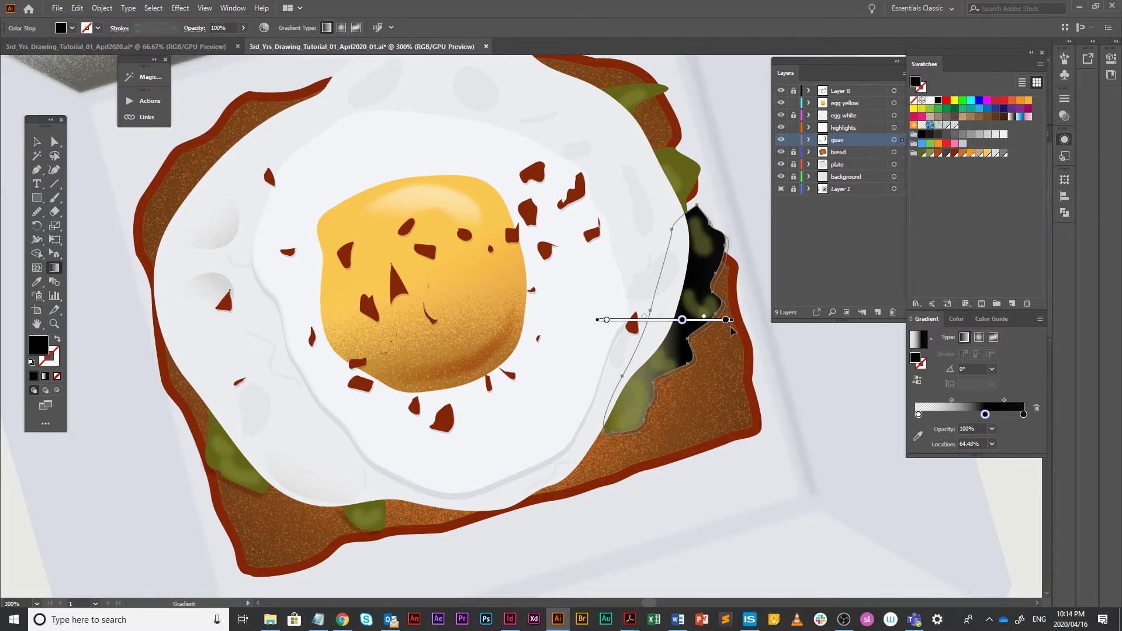
mouse_move(624, 299)
left_mouse_down()
mouse_move(526, 251)
mouse_move(518, 226)
left_mouse_up()
left_click_drag(597, 284, 705, 361)
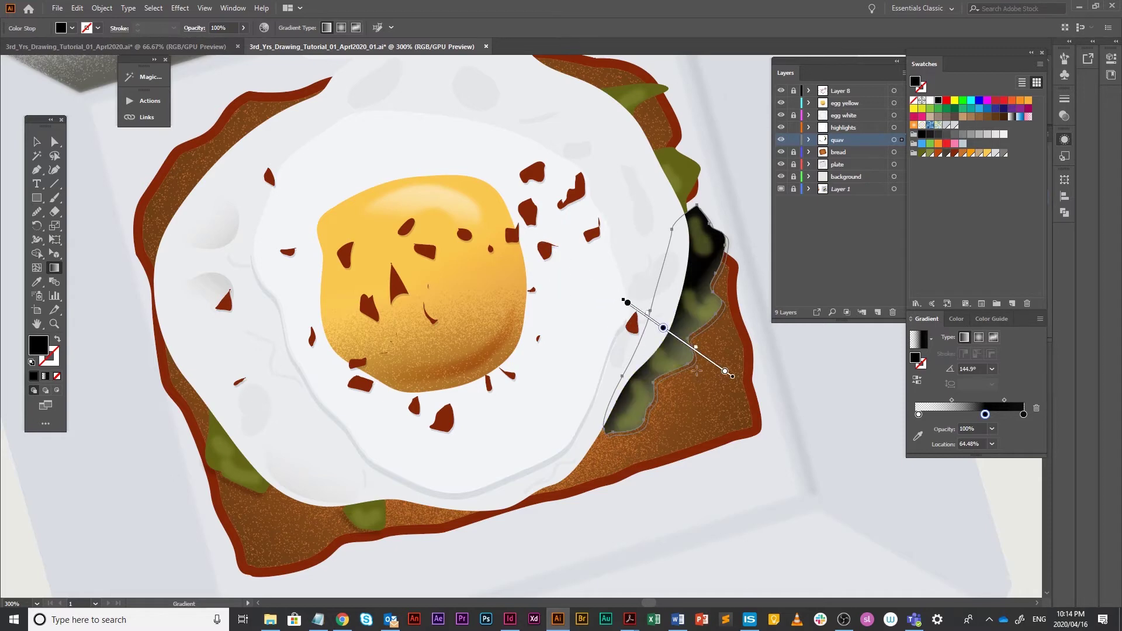
- Apply a Grain texture effect to the gradient shape with Stippled grain type, intensity 0 and contrast 0
left_click(180, 7)
mouse_move(200, 251)
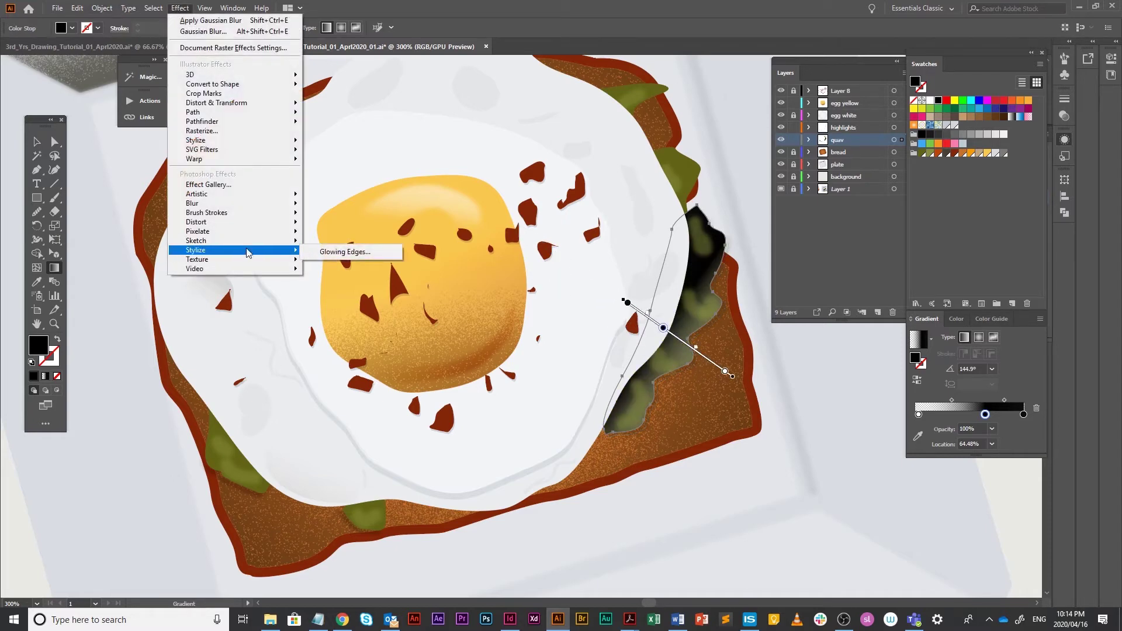
mouse_move(242, 261)
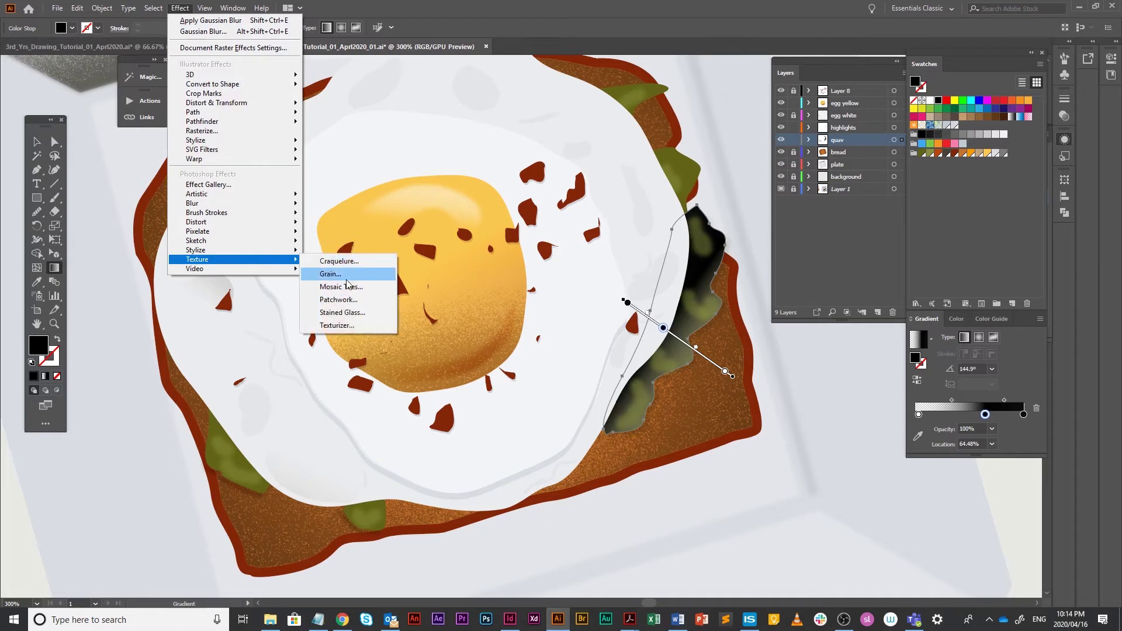
left_click(348, 279)
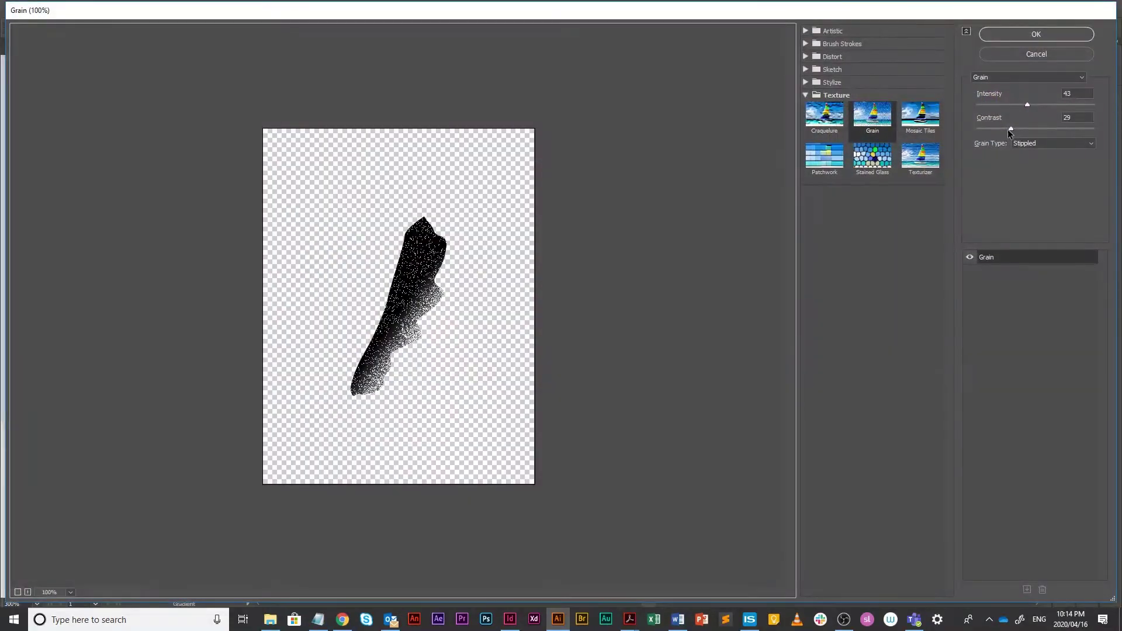
left_click_drag(1011, 129, 978, 104)
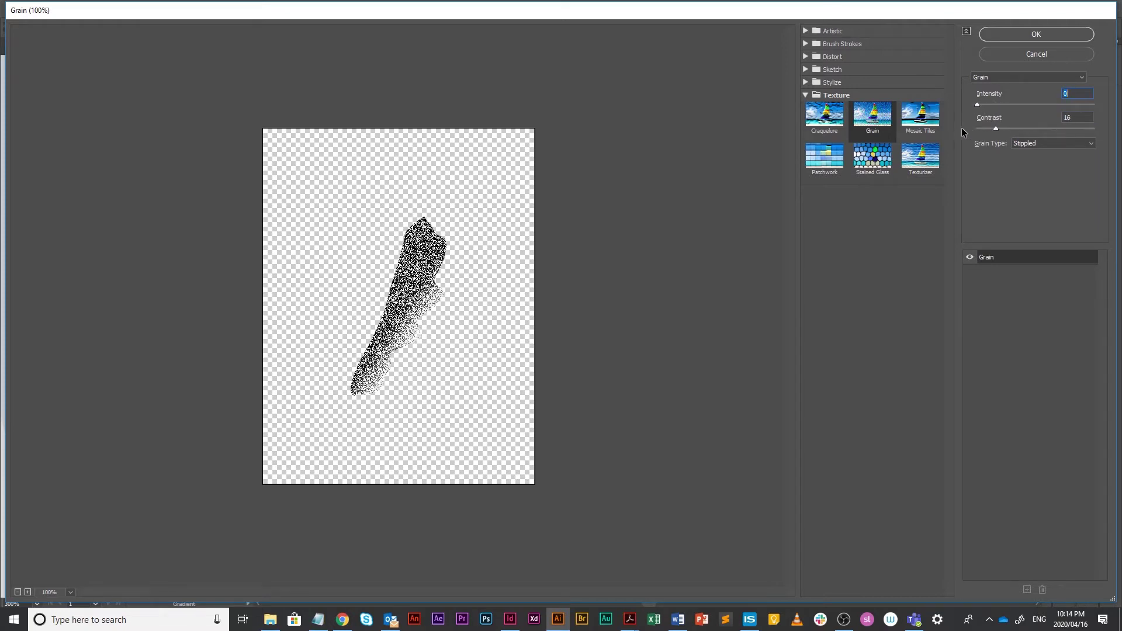
left_click_drag(994, 128, 964, 105)
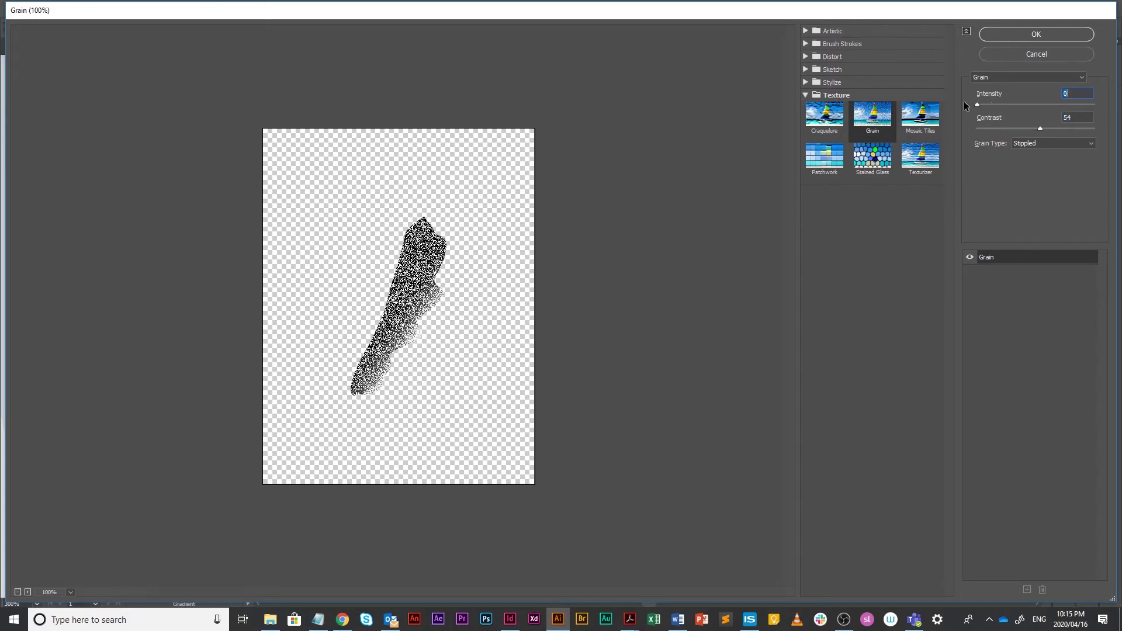
left_click_drag(1036, 128, 974, 129)
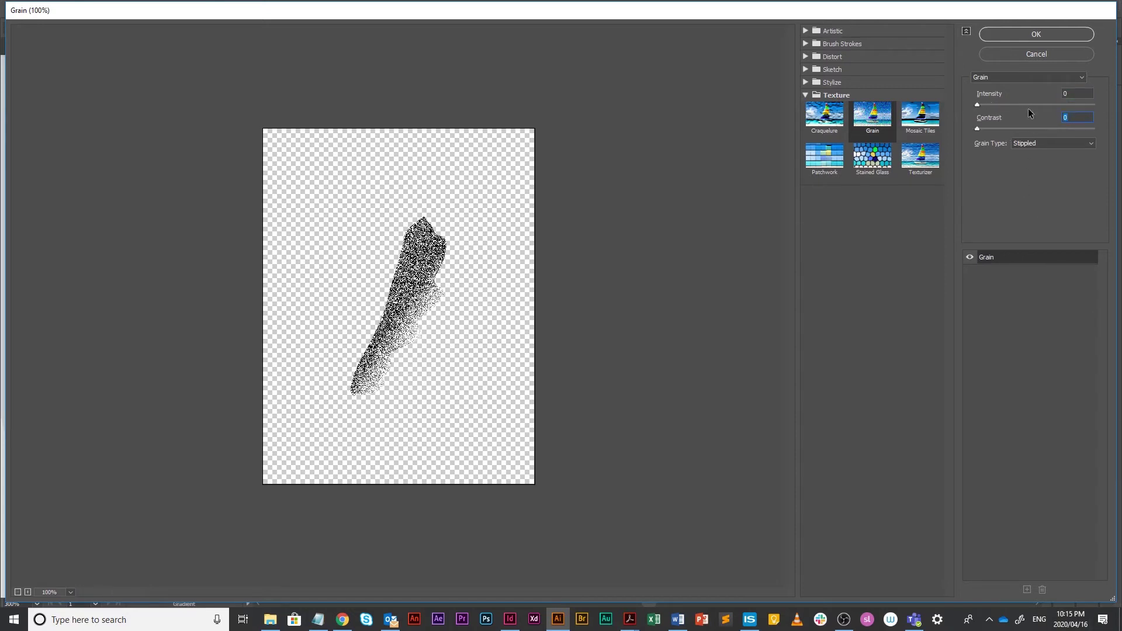
left_click(1025, 32)
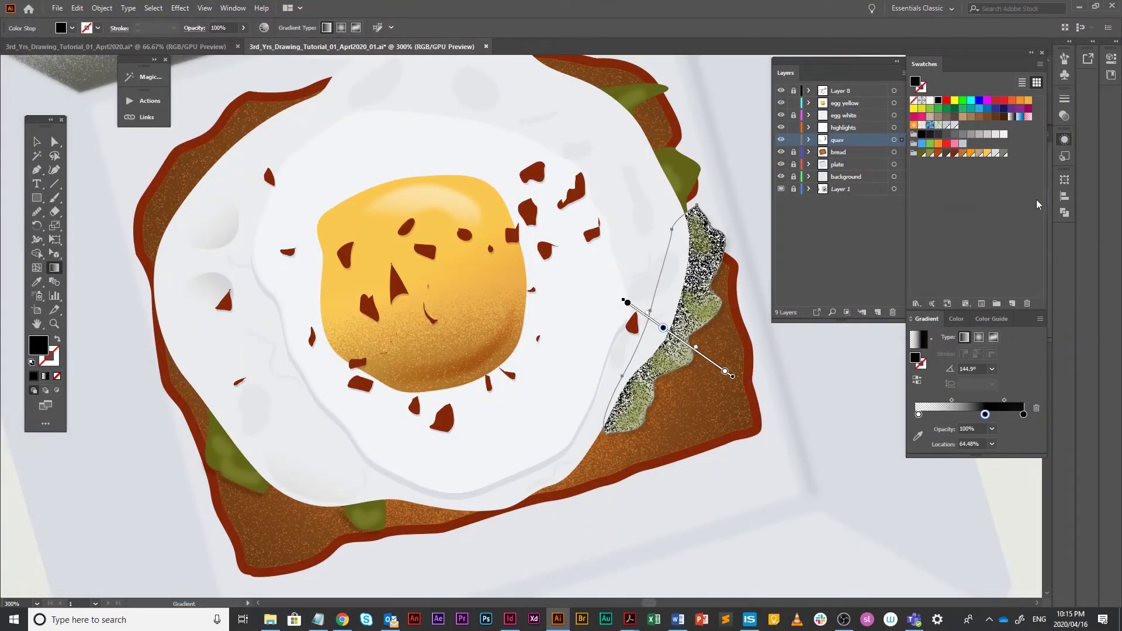
- Set the blending mode of the whole grained avocado shape to Multiply
left_click(1064, 142)
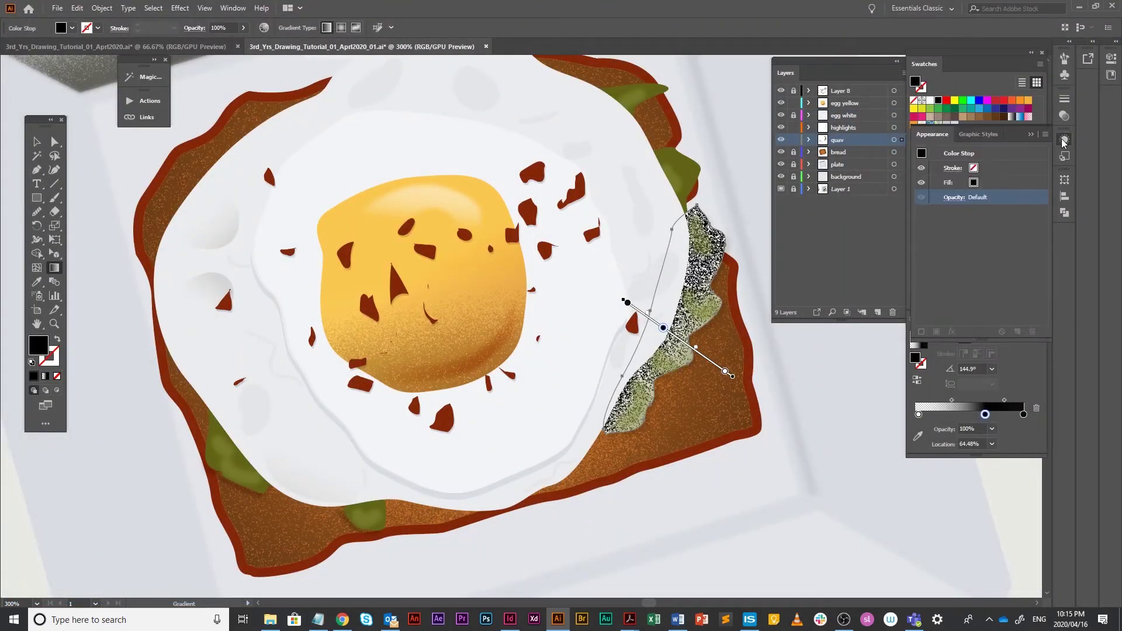
left_click(971, 258)
left_click(36, 141)
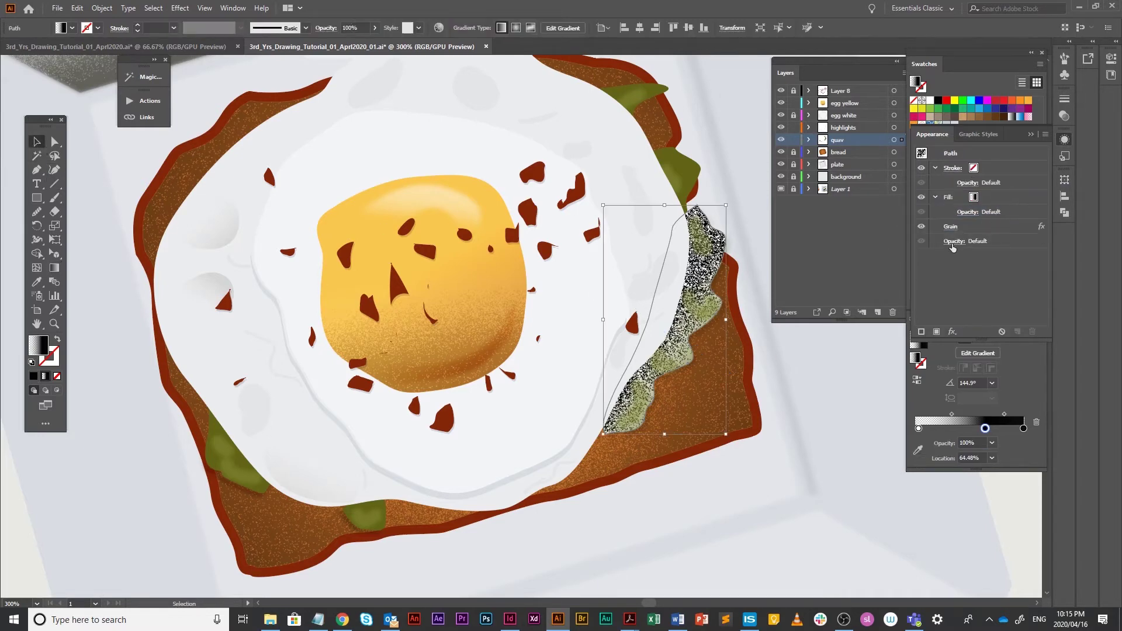
left_click(953, 241)
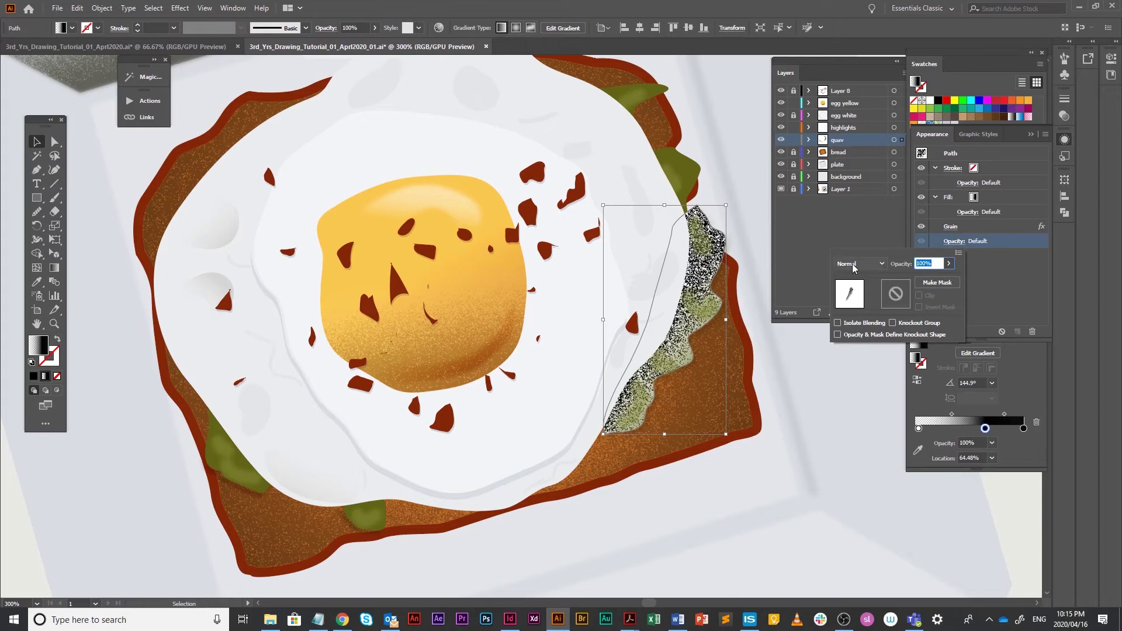
left_click(853, 264)
left_click(859, 308)
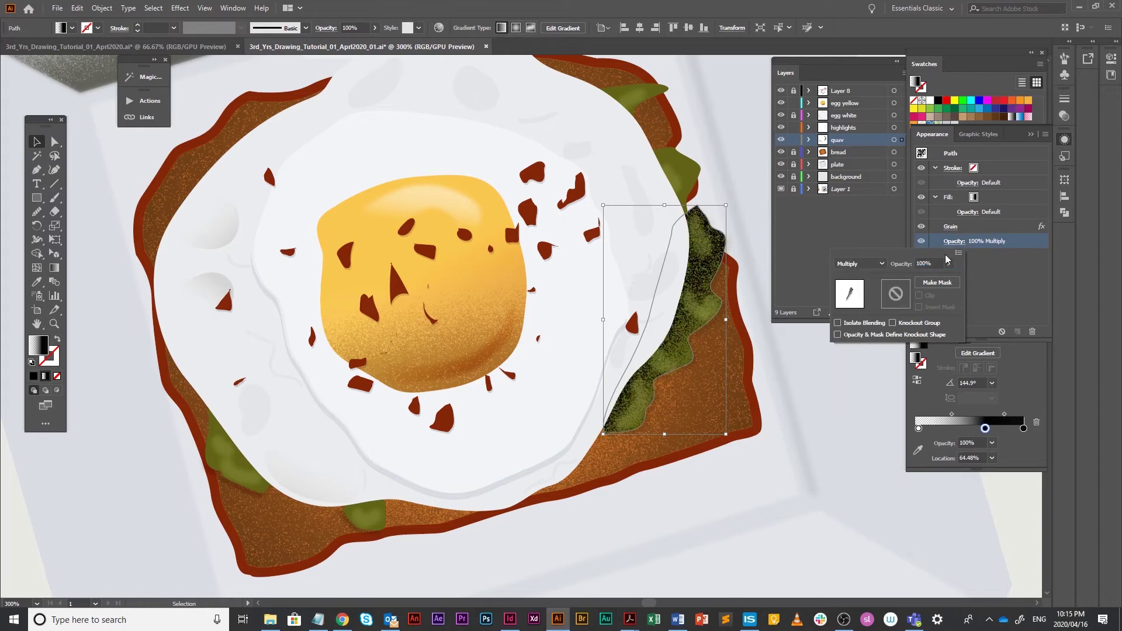
- Set the overall opacity of the grained avocado shape to 20%
left_click(932, 264)
type("20")
key("Return")
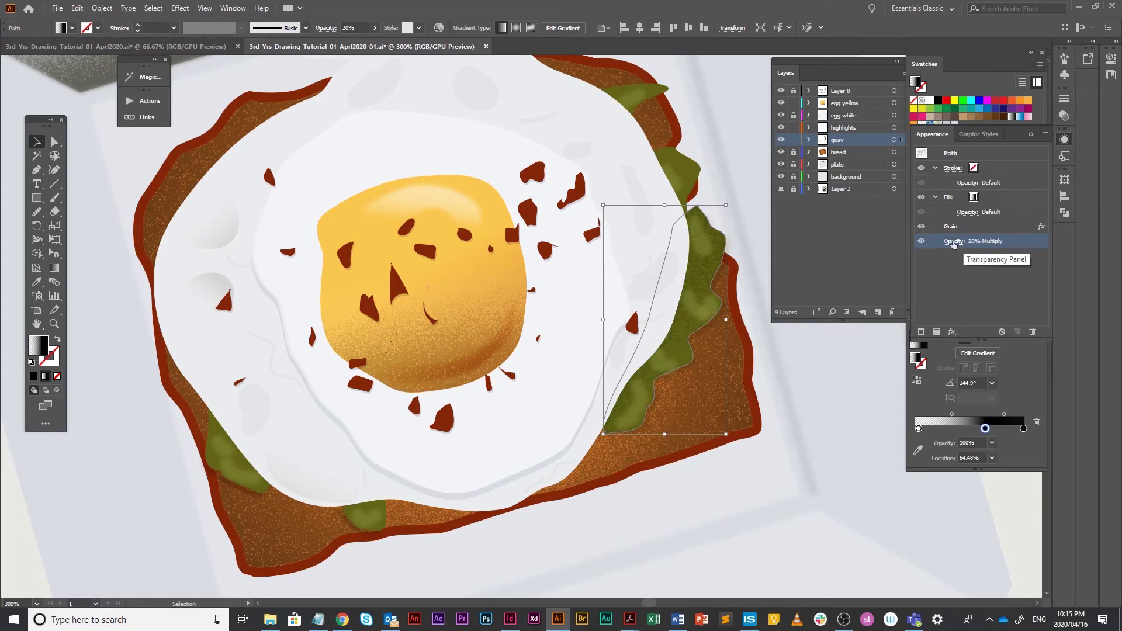
- Set the overall opacity of the grained avocado shape to 30% and deselect it
left_click(953, 243)
type("30")
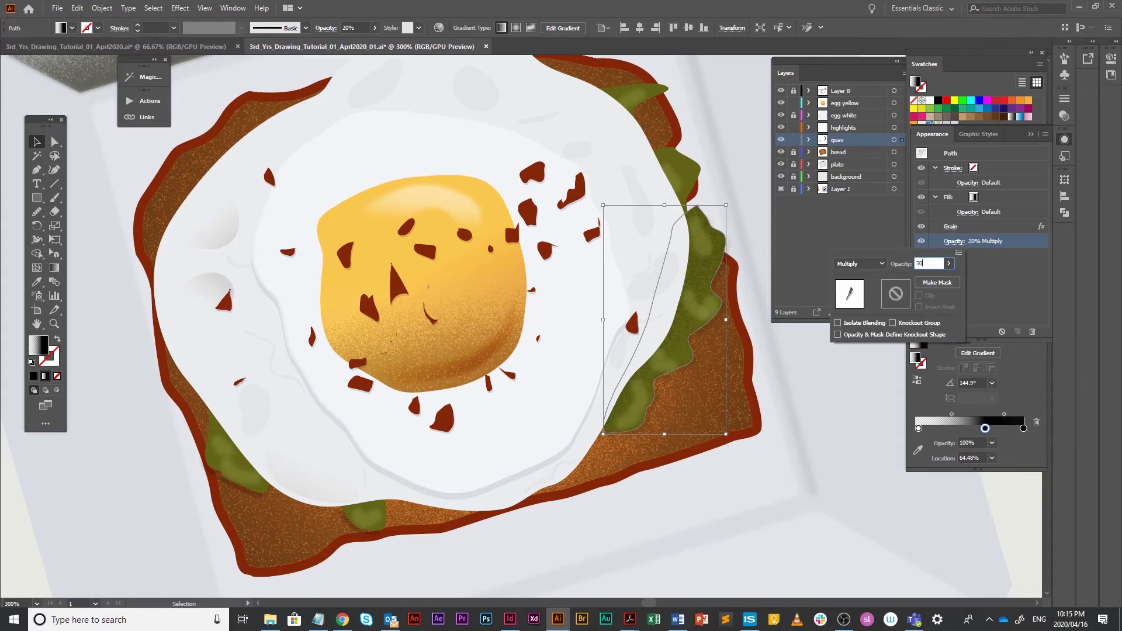
key("Return")
left_click(781, 459)
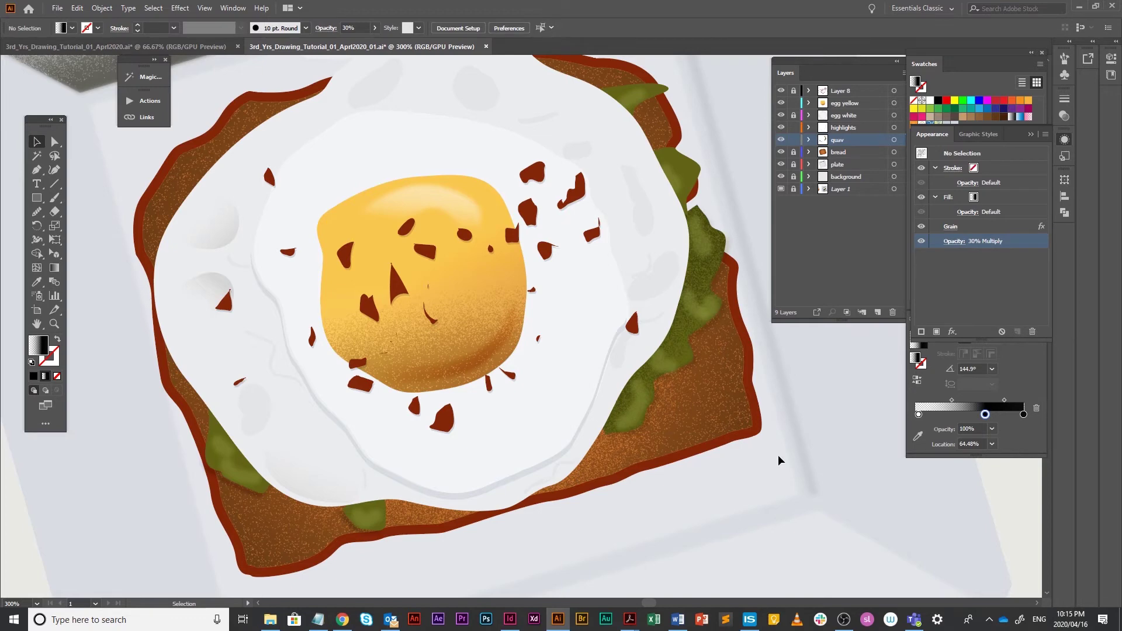
left_click(707, 307)
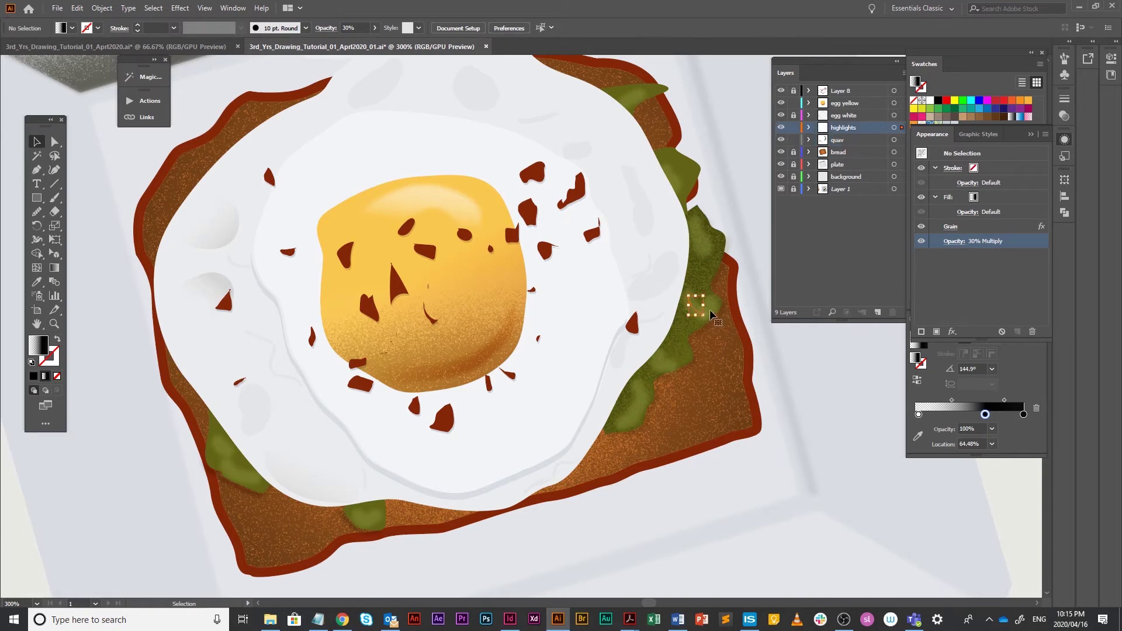
mouse_move(704, 297)
left_mouse_down()
mouse_move(722, 297)
mouse_move(710, 305)
left_mouse_up()
key("ctrl+z")
- Scale down the middle and lower blurred highlight strokes on the large avocado piece
left_click(712, 307)
left_click(700, 241)
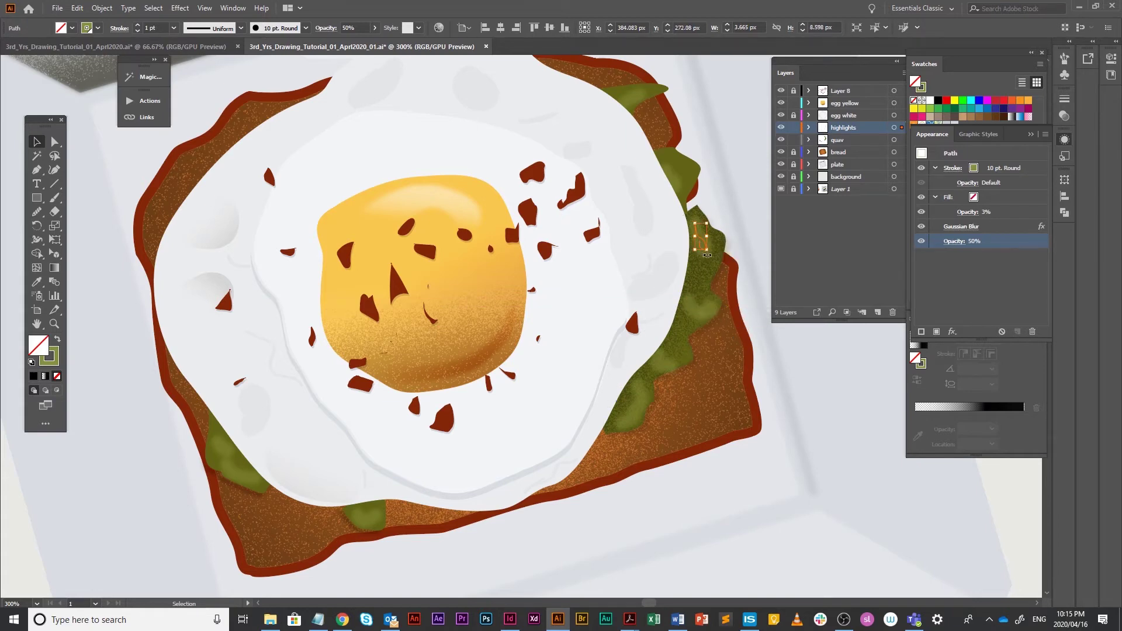
left_click(717, 286)
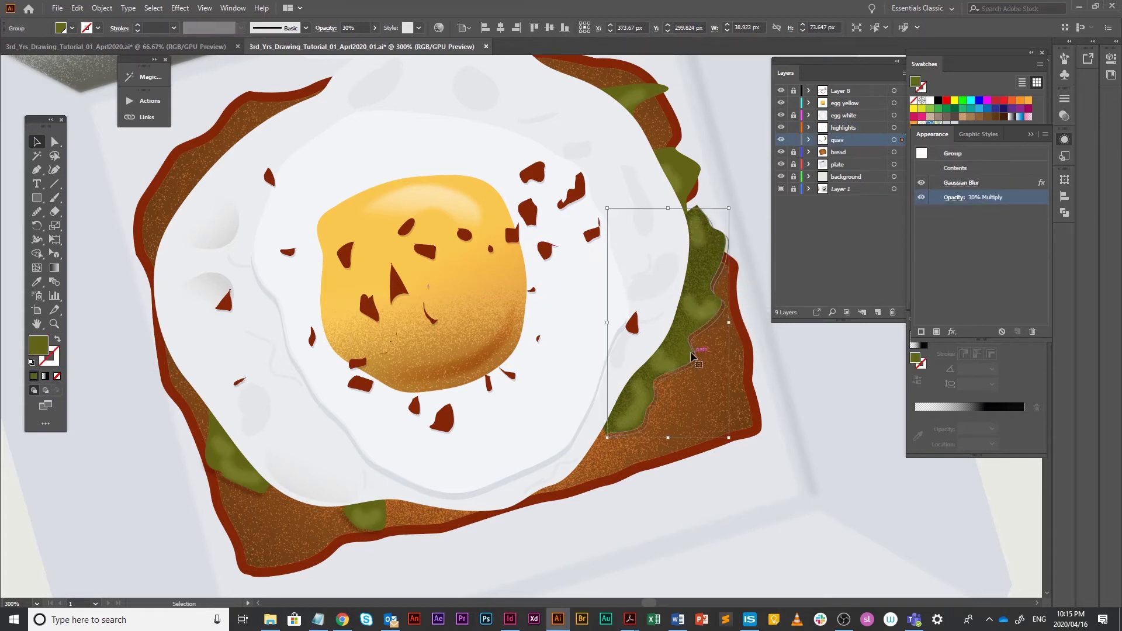
left_click(697, 304)
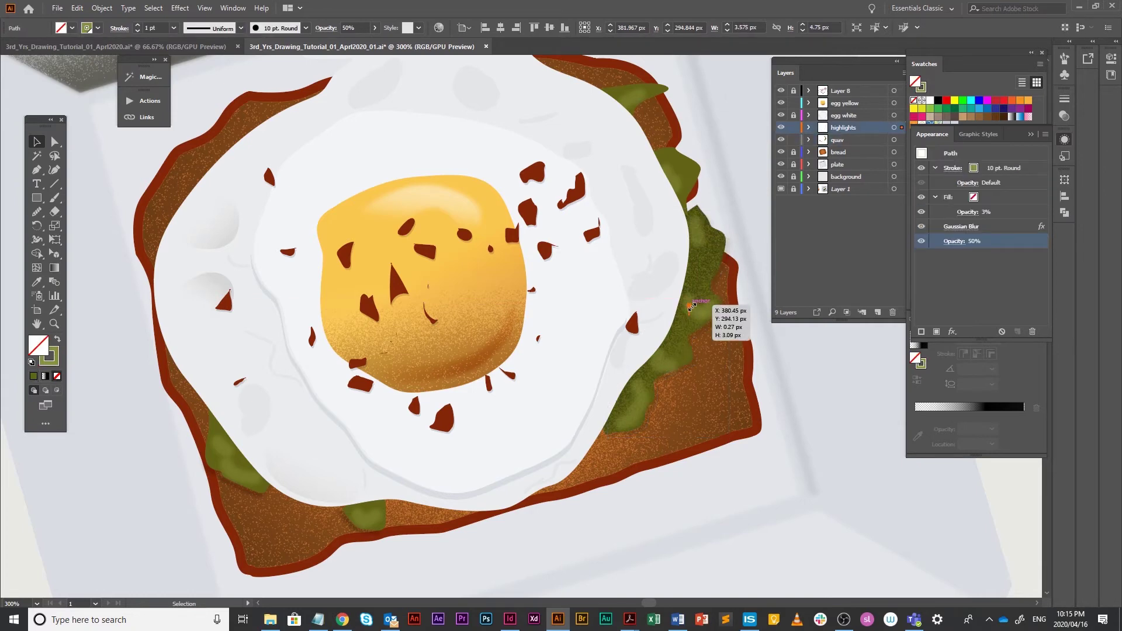
left_click(666, 361)
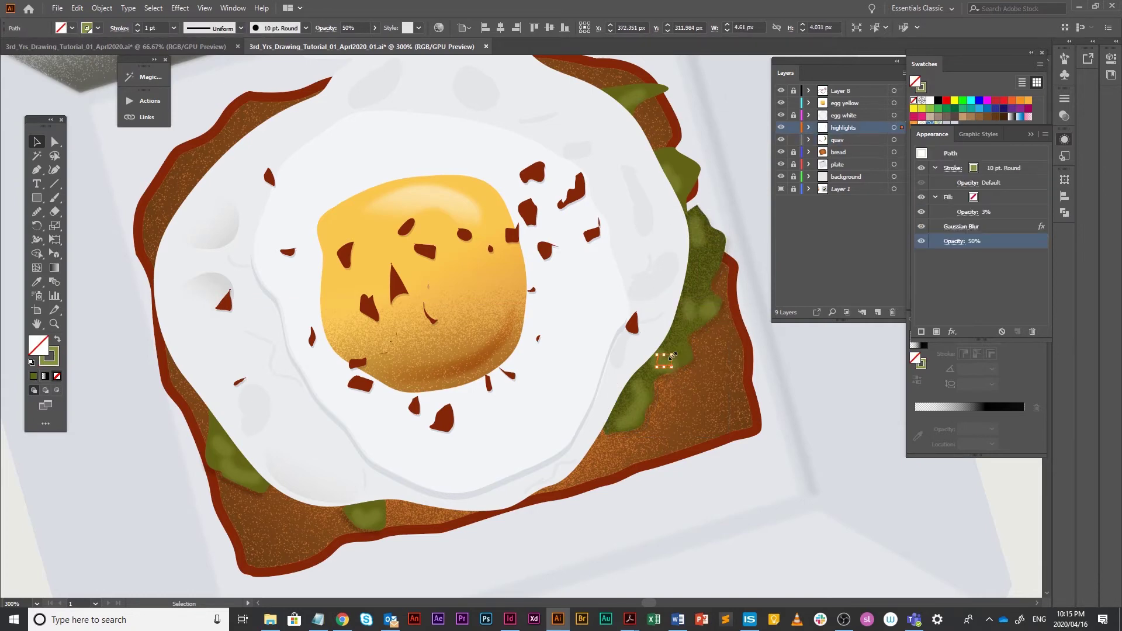
left_click(643, 431)
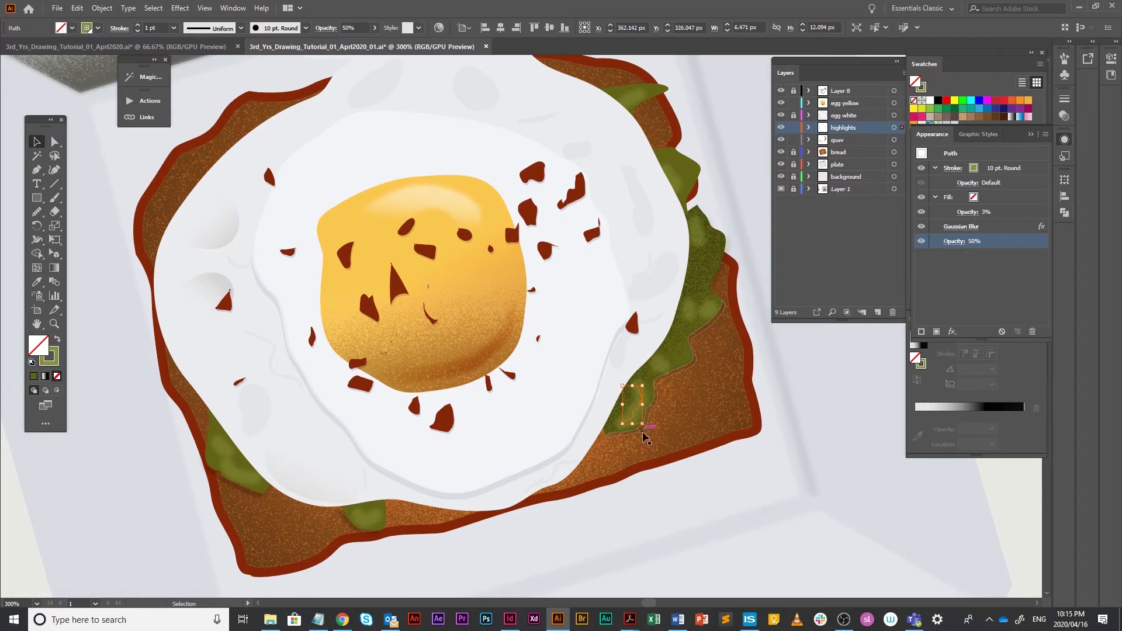
left_click_drag(642, 423, 662, 349)
left_click(853, 531)
left_click(699, 367)
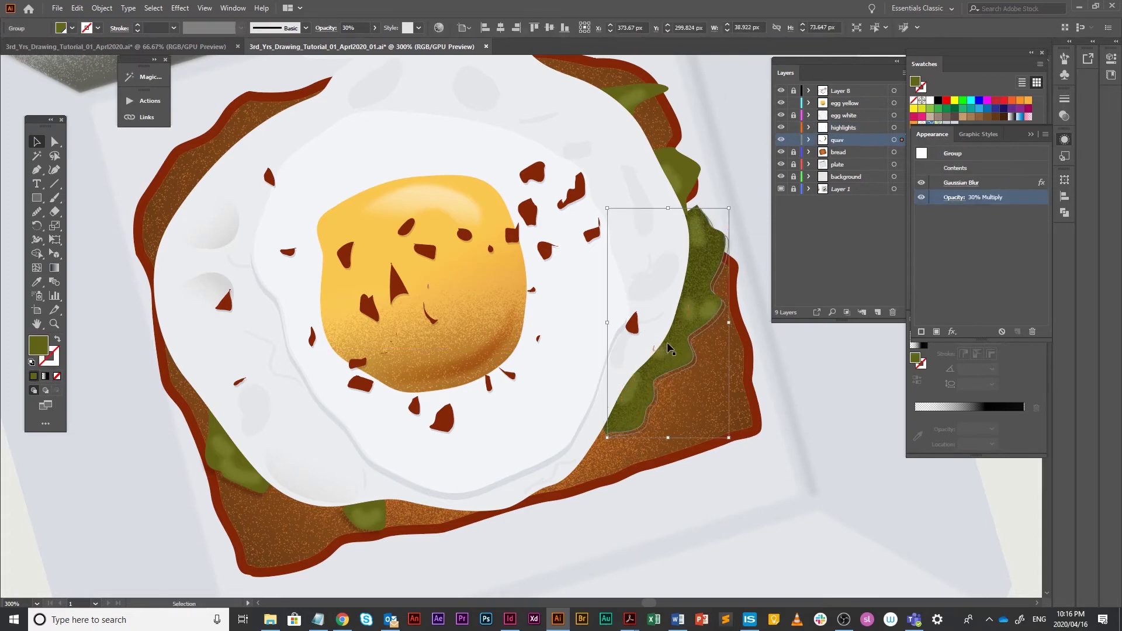
- Shift the middle highlight slightly toward the large avocado piece's outer edge and shrink the uppermost highlight
left_click(681, 295)
left_click_drag(713, 303, 718, 300)
left_click(735, 375)
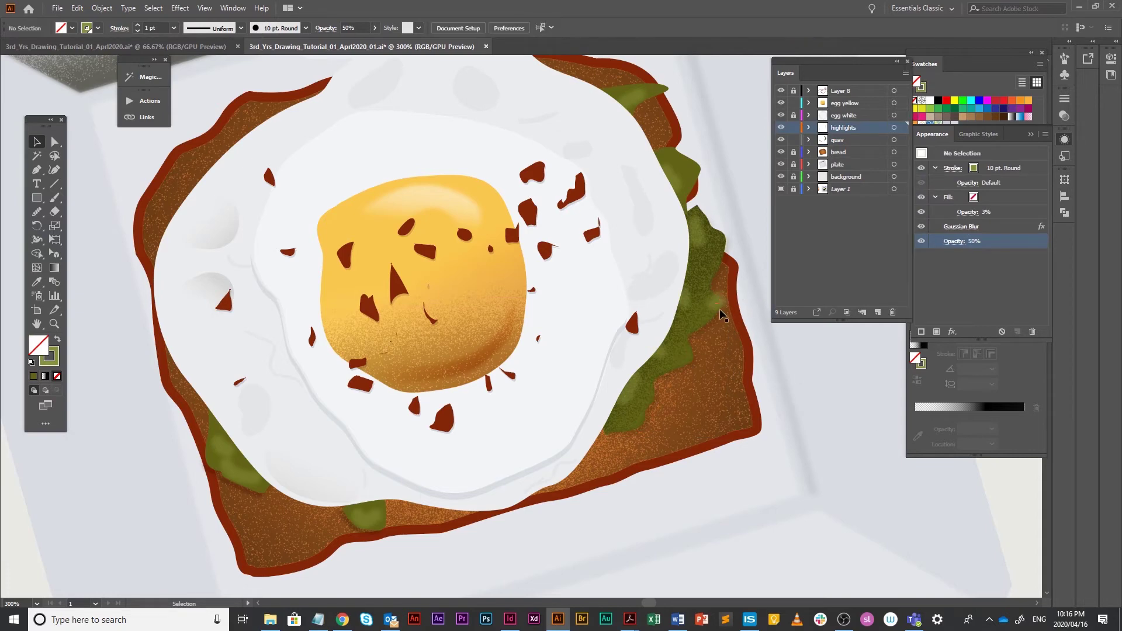
mouse_move(704, 235)
left_mouse_down()
mouse_move(714, 230)
mouse_move(695, 215)
left_mouse_up()
- Examine the shaded avocado within the whole egg-on-toast illustration with nothing selected
left_click_drag(456, 339, 516, 313)
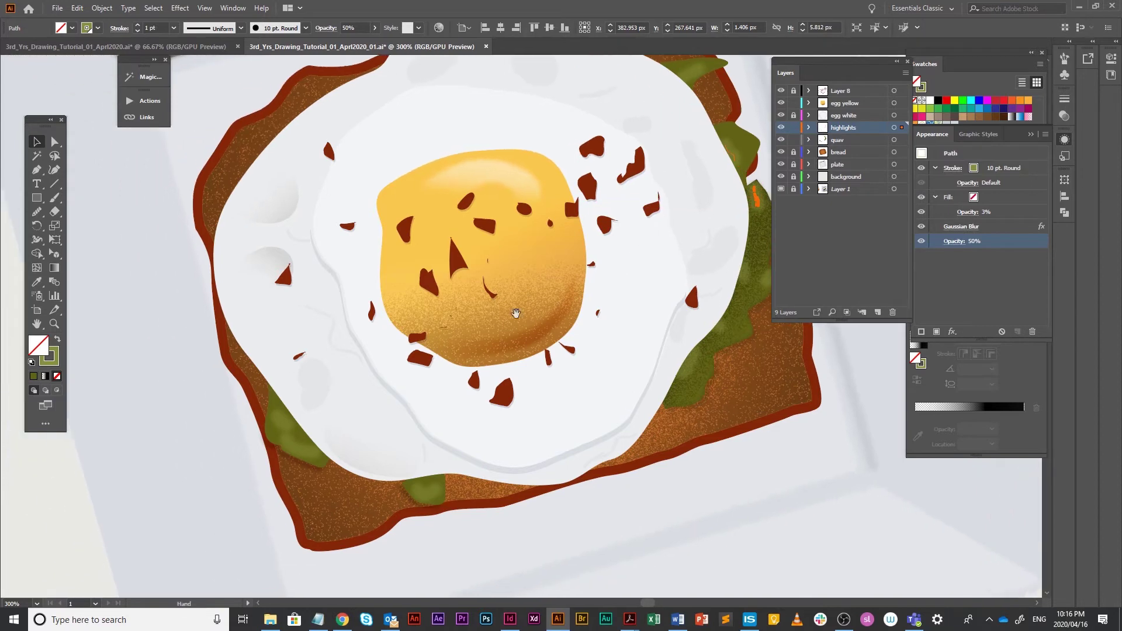
left_click(281, 402)
scroll(511, 383, "down", 2, "alt")
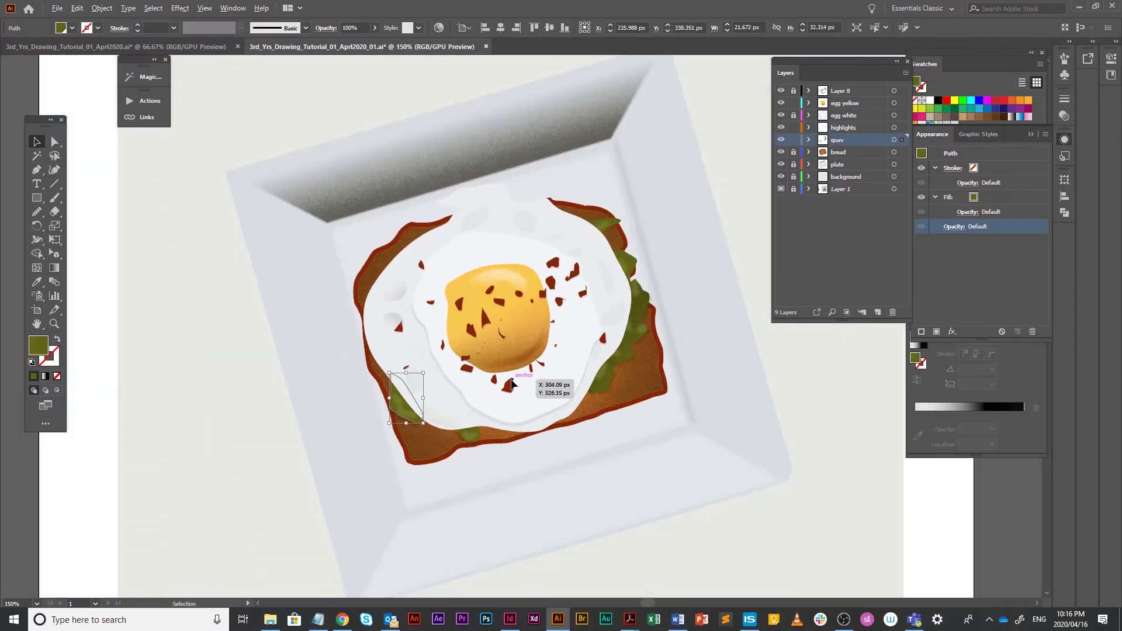
left_click(864, 500)
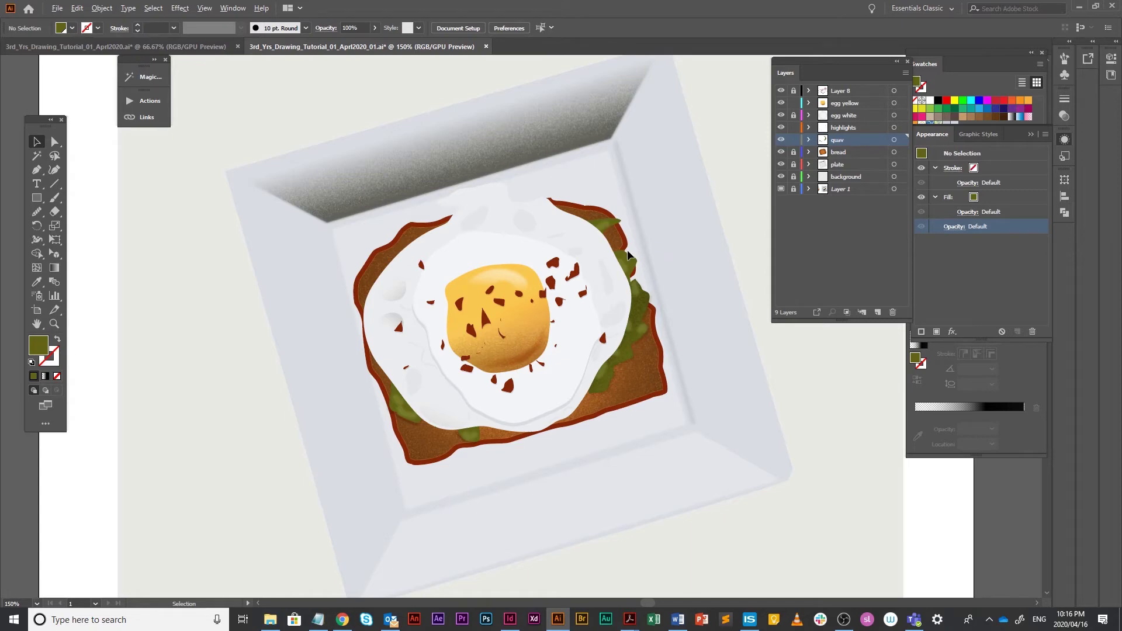
scroll(630, 250, "down", 2, "alt")
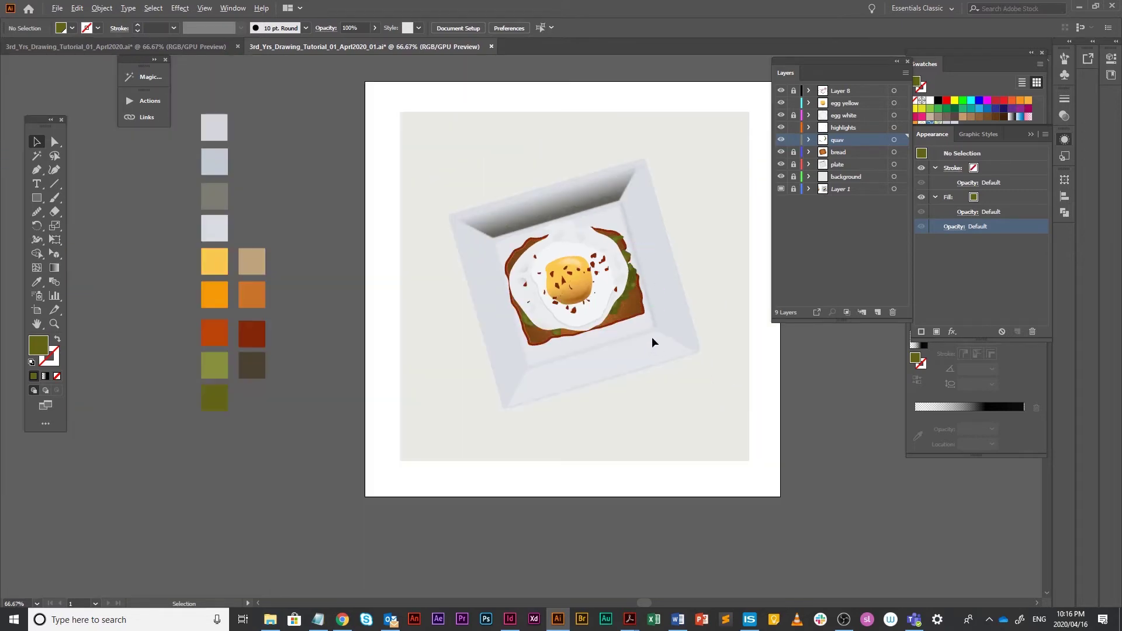
scroll(653, 342, "up", 1, "alt")
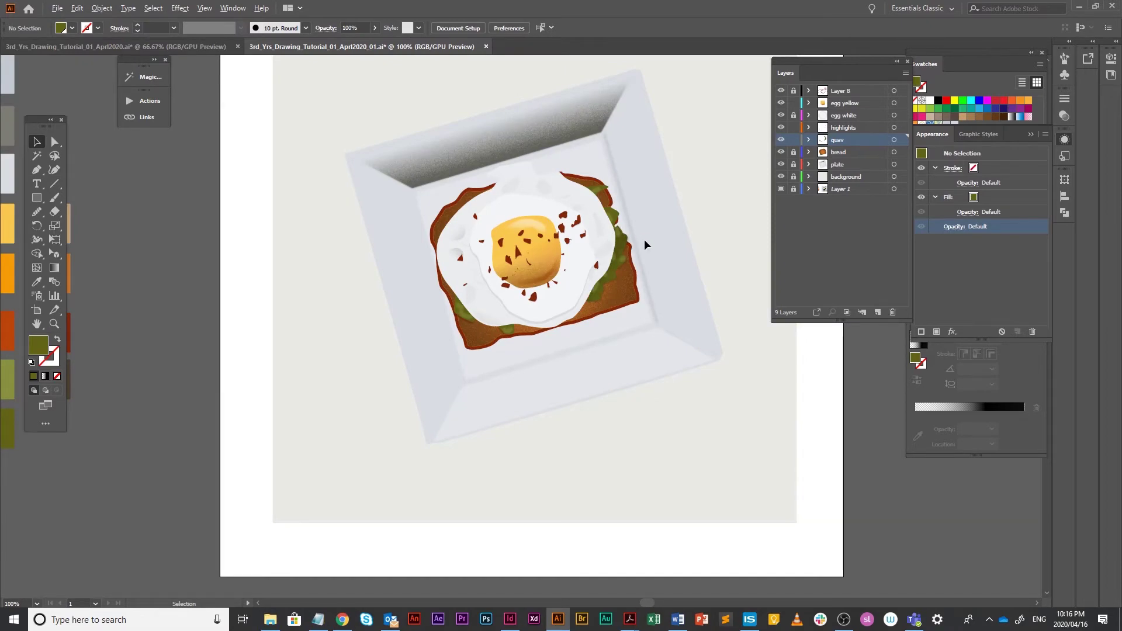
- Duplicate the elongated avocado piece on the toast's lower-left edge in place and fill the copy with a two-stop transparent-to-black linear gradient
scroll(645, 242, "up", 2, "alt")
scroll(306, 319, "up", 2, "alt")
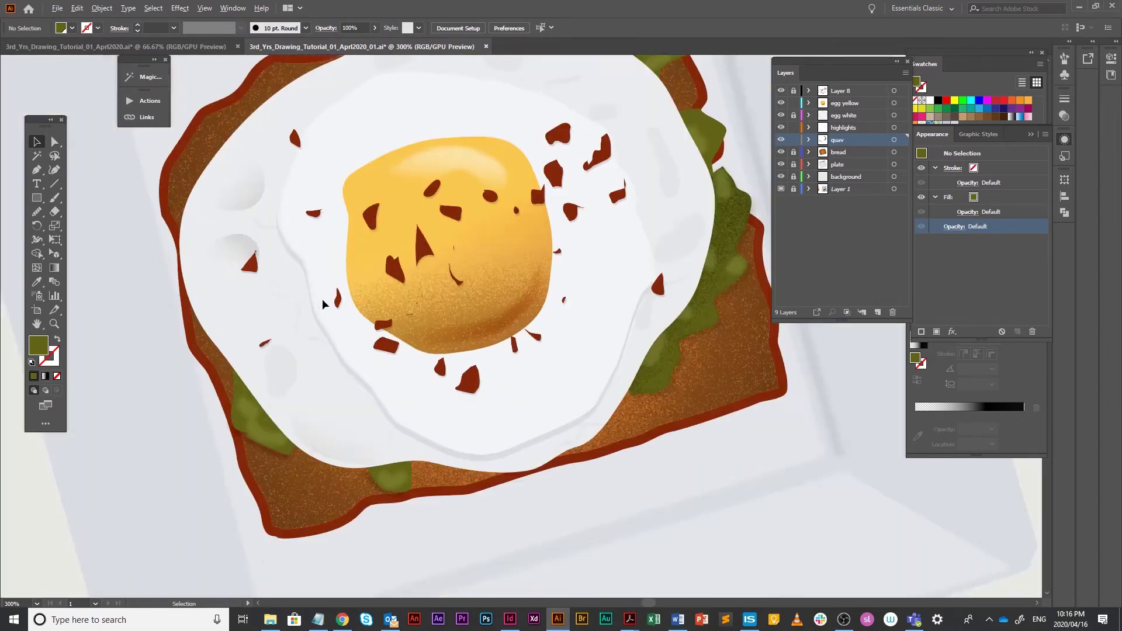
key("space")
left_click_drag(305, 321, 483, 335)
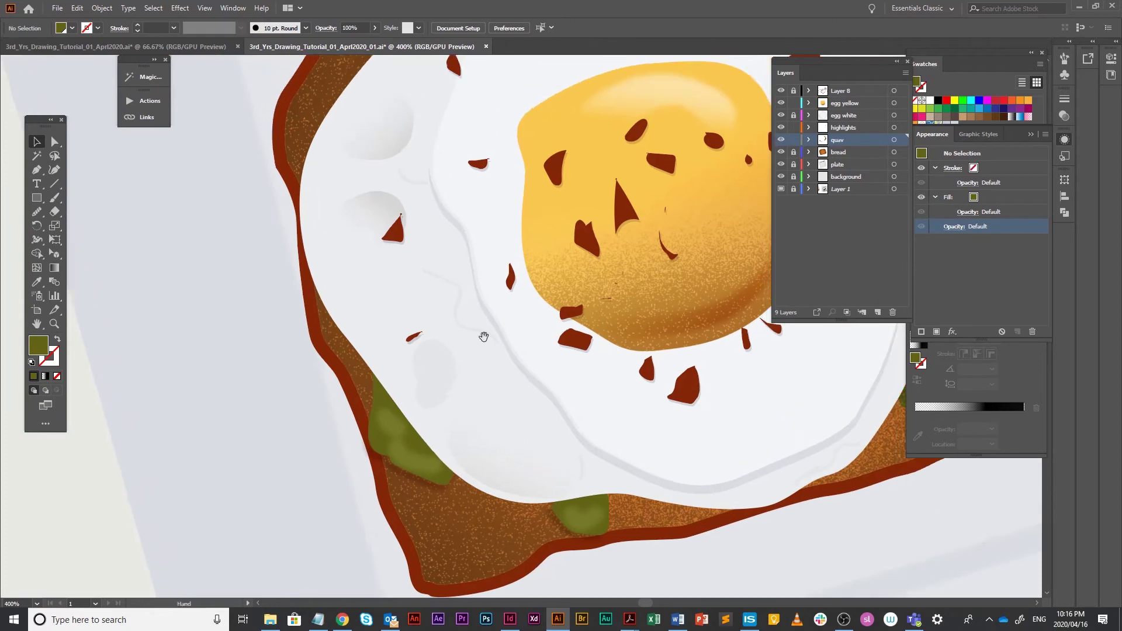
left_click(434, 426)
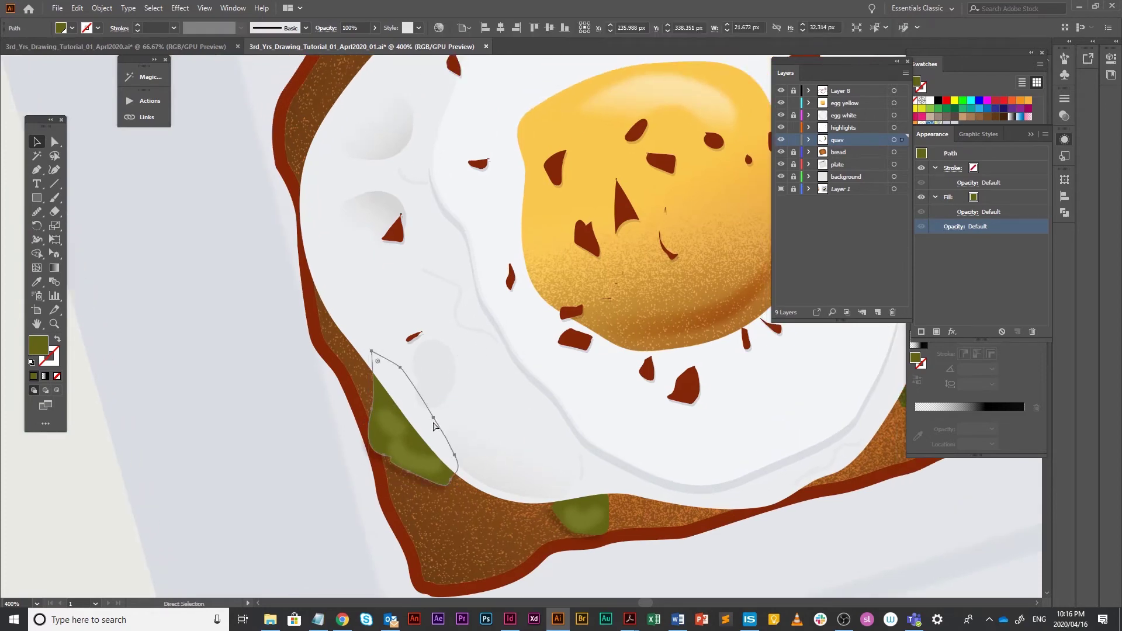
key("ctrl+c")
left_click(969, 425)
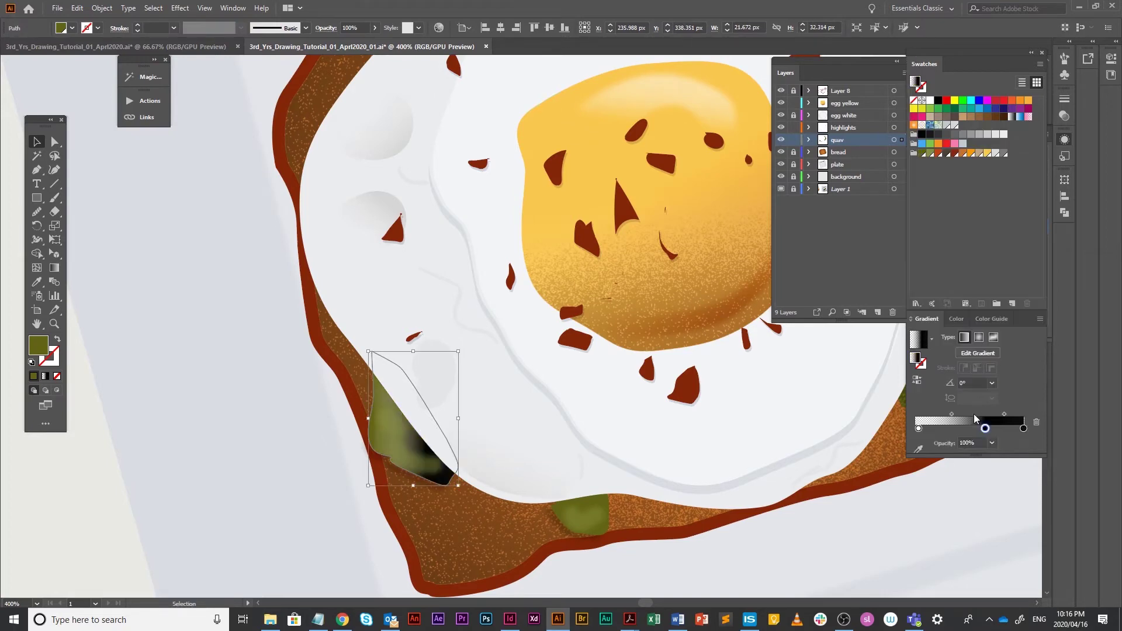
left_click(985, 428)
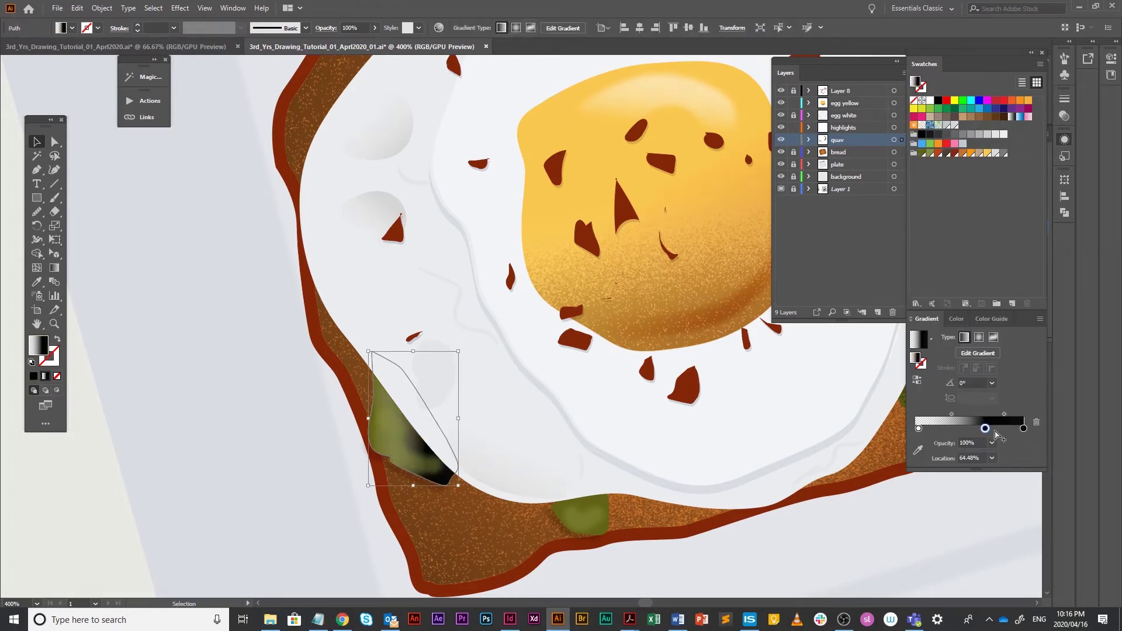
left_click_drag(985, 428, 1027, 526)
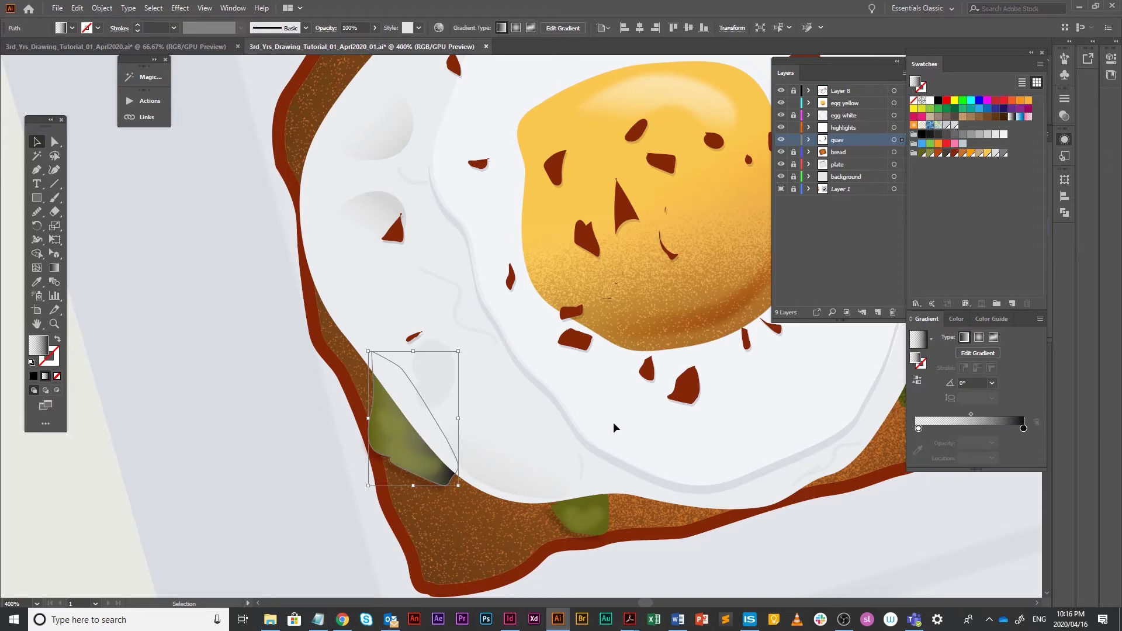
- Angle the copy's gradient to 36.2° so black falls beside the egg white, with the transparent stop at 25.23% and black at 75.1%
key("g")
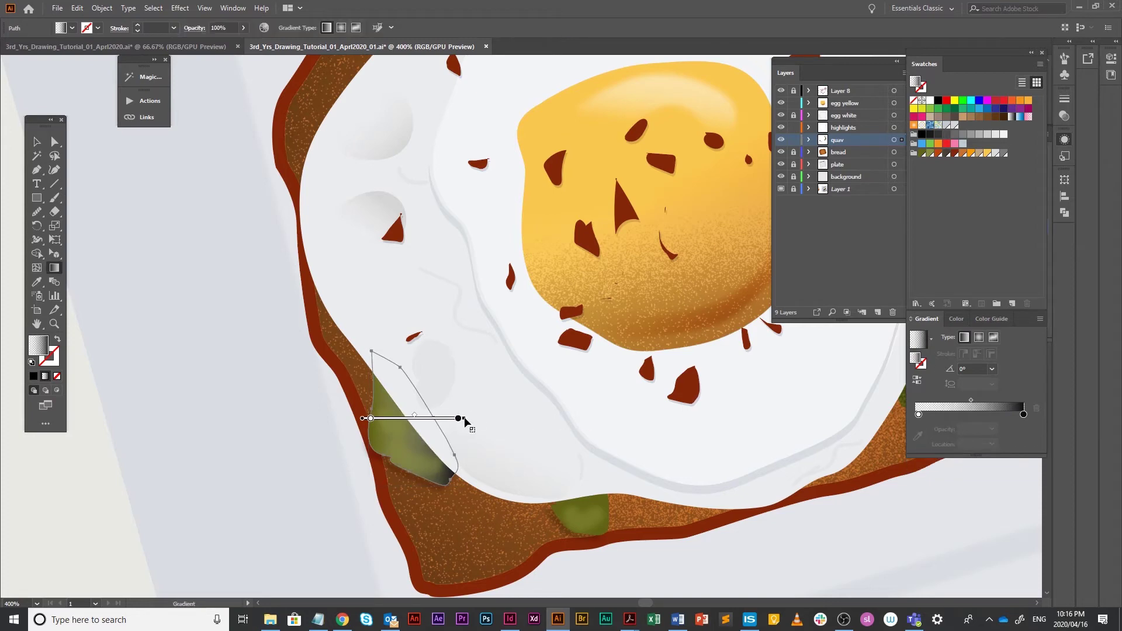
mouse_move(460, 418)
left_mouse_down()
mouse_move(471, 370)
mouse_move(477, 418)
mouse_move(461, 346)
left_mouse_up()
left_click_drag(425, 412, 360, 454)
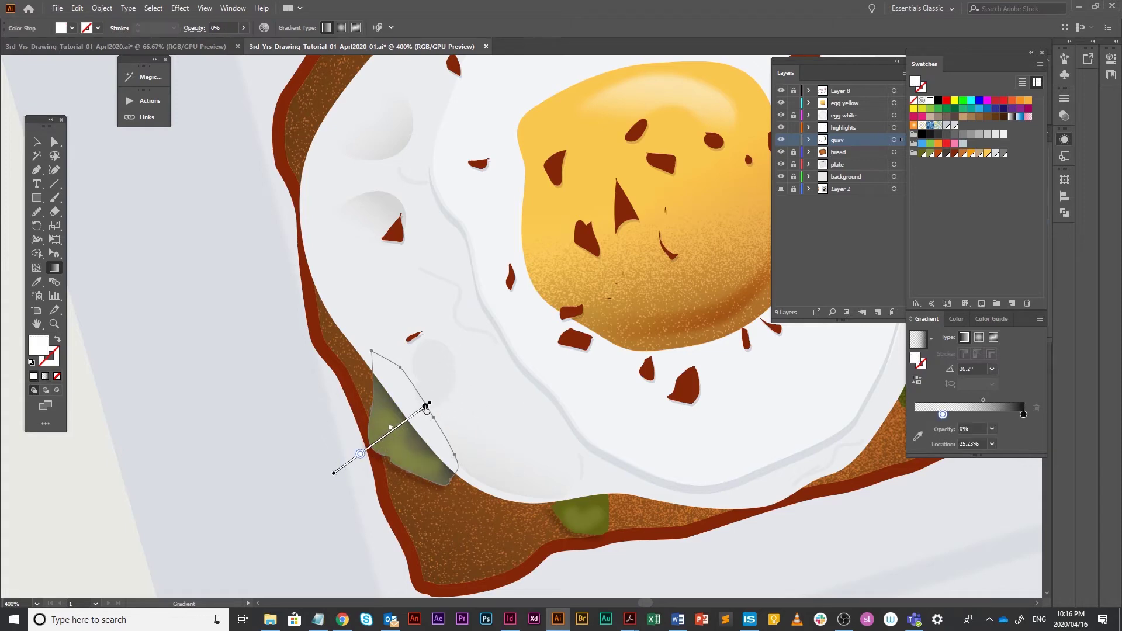
left_click_drag(425, 407, 402, 421)
- Apply a Grain effect to the gradient copy with intensity 27, contrast 0 and the Stippled grain type
left_click(191, 8)
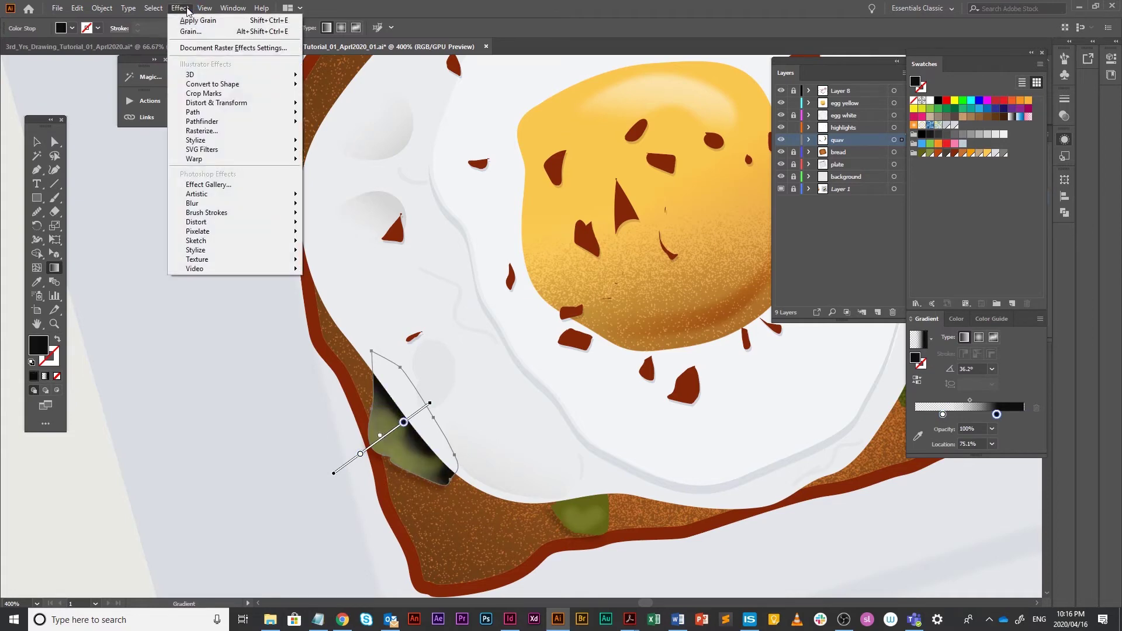
left_click(196, 33)
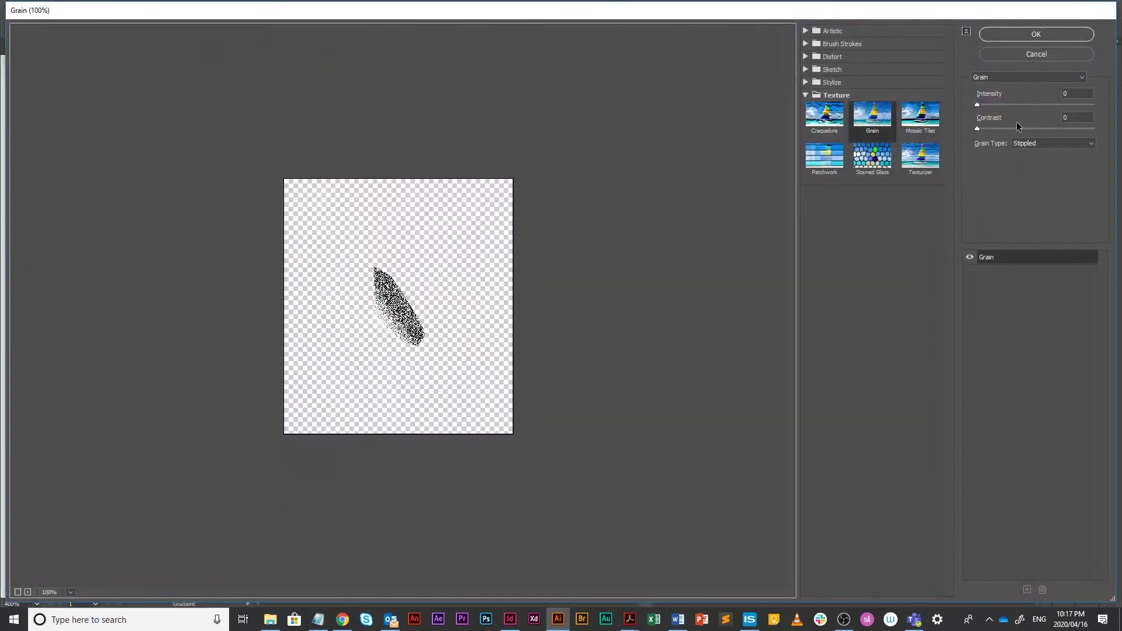
left_click_drag(979, 105, 1008, 103)
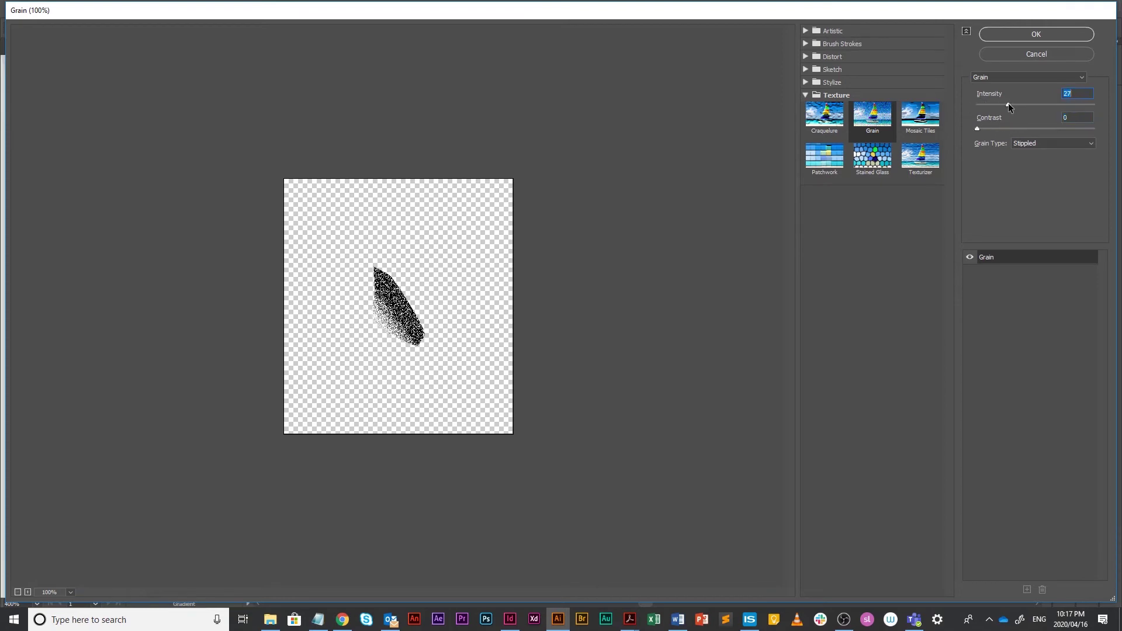
left_click(1023, 34)
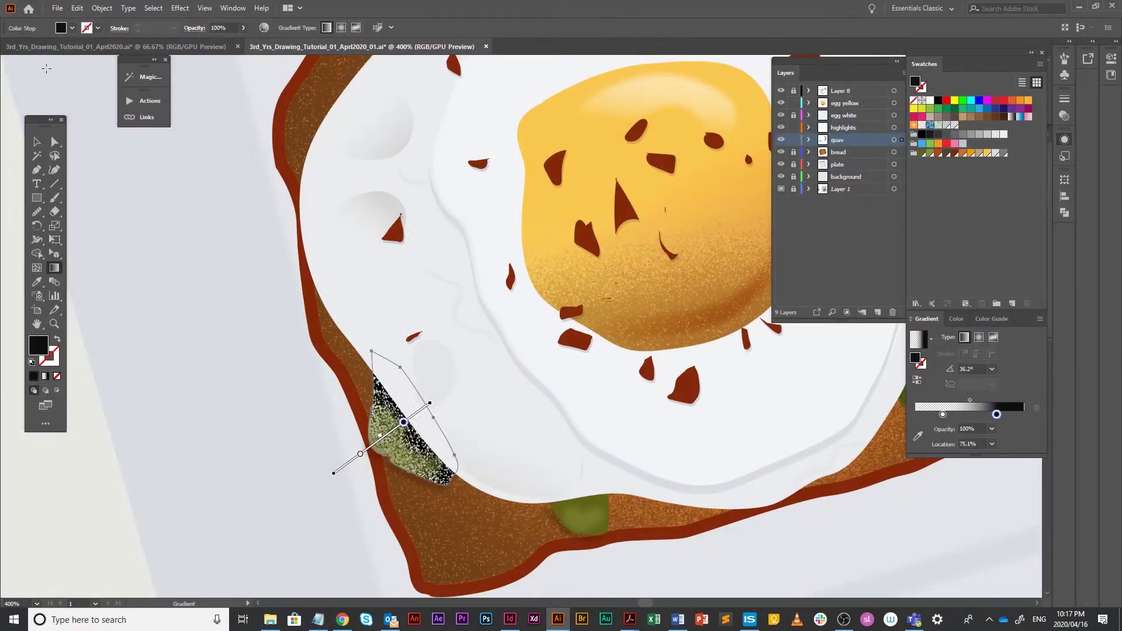
- Blend the grained avocado copy with Multiply and reduce its opacity to 62%
key("v")
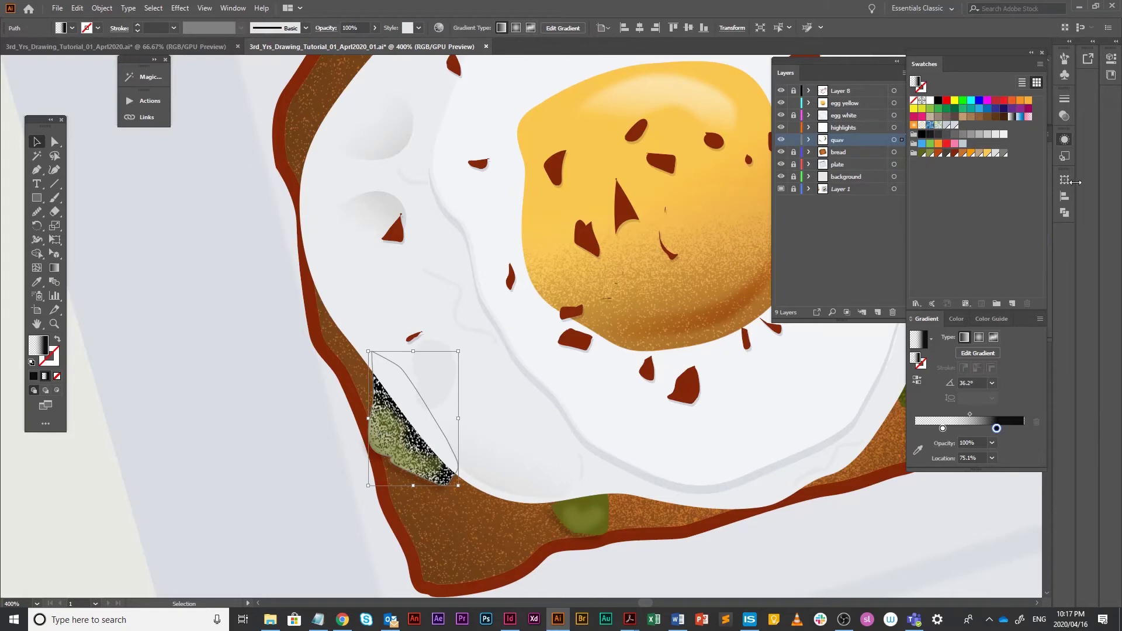
left_click(1065, 116)
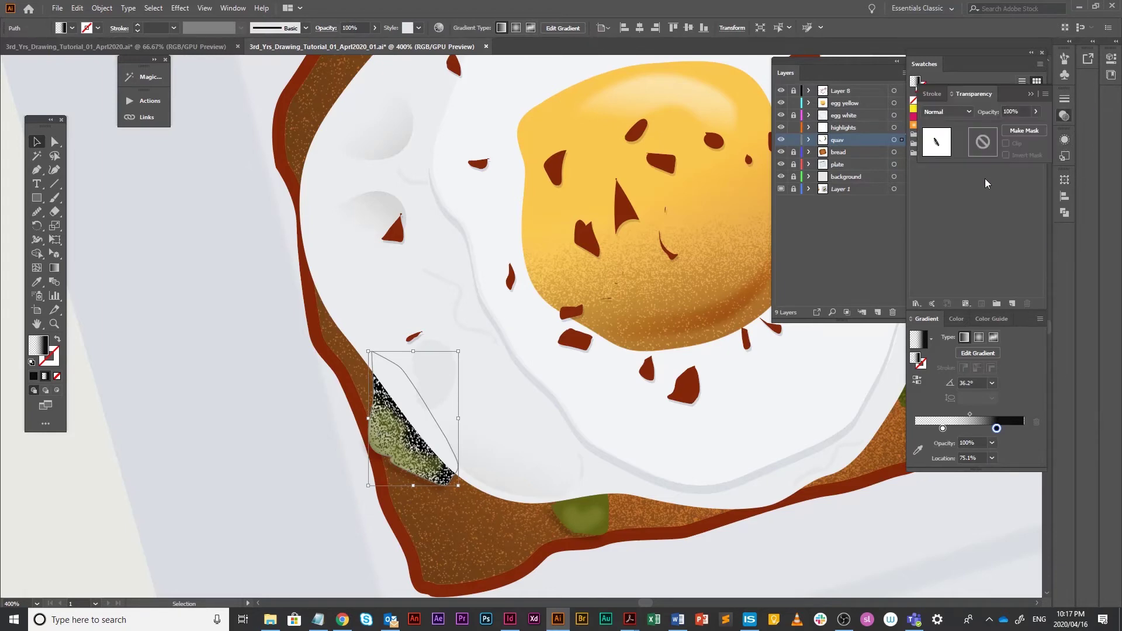
left_click(951, 113)
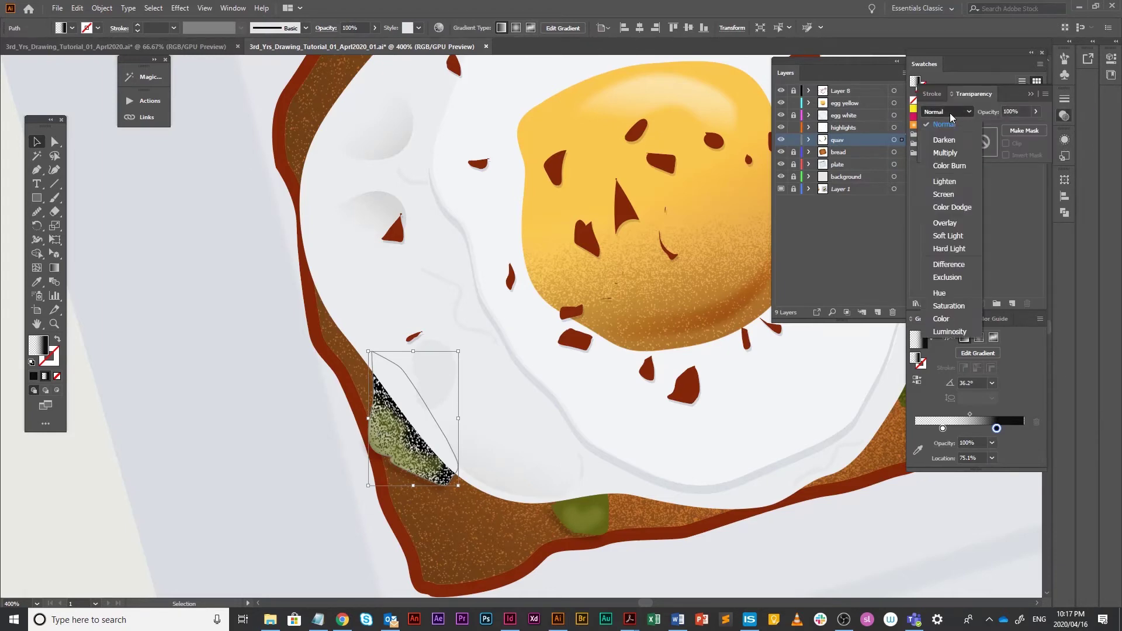
left_click(948, 154)
left_click(1035, 112)
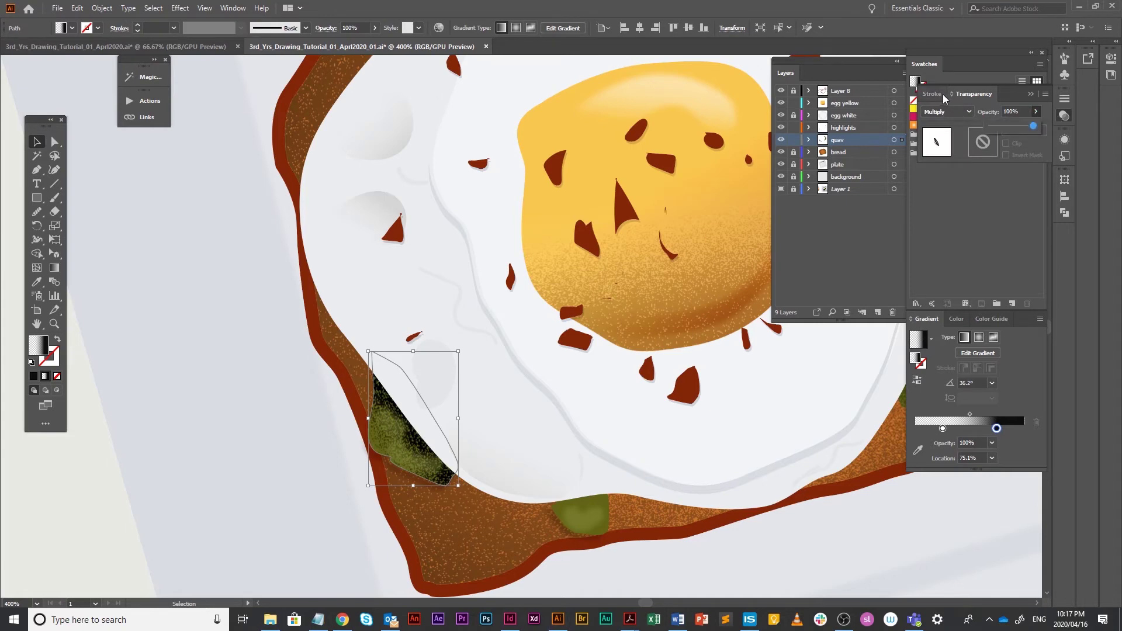
mouse_move(1030, 124)
left_mouse_down()
mouse_move(992, 127)
mouse_move(1027, 127)
mouse_move(1017, 127)
left_mouse_up()
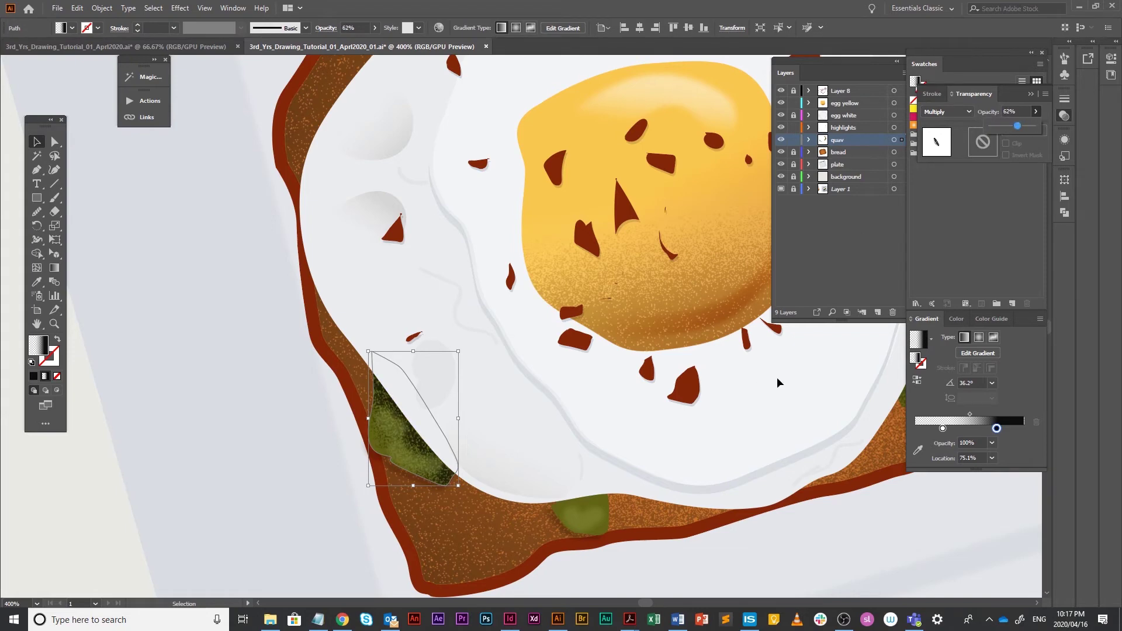
- Duplicate the small avocado piece below the egg white in place and fill the copy with the transparent-to-black gradient
key("space")
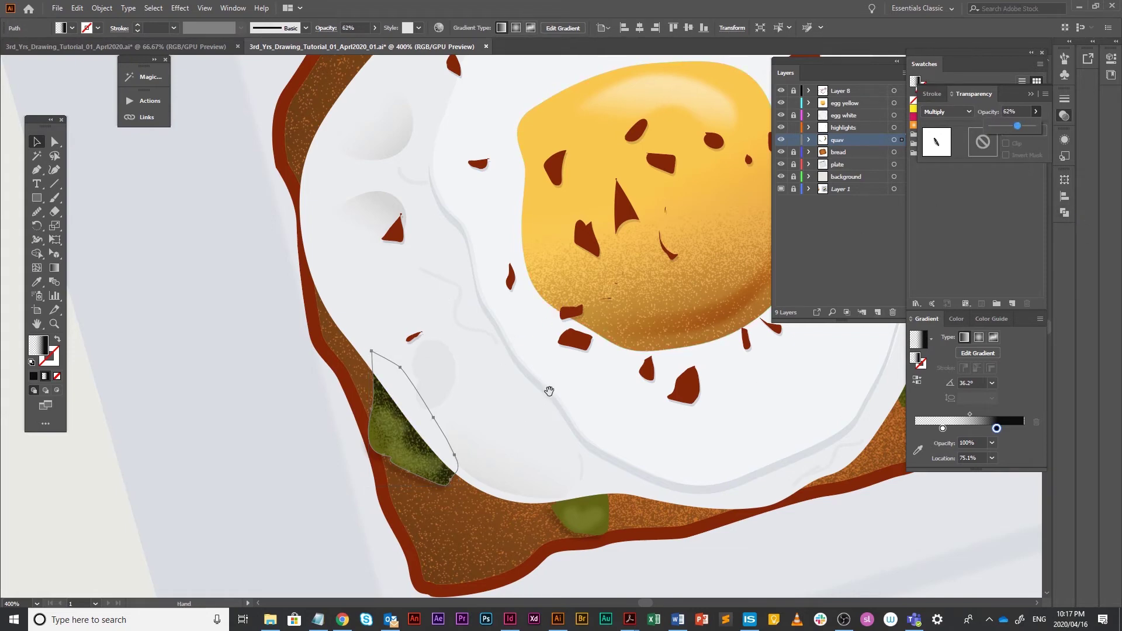
left_click(581, 391)
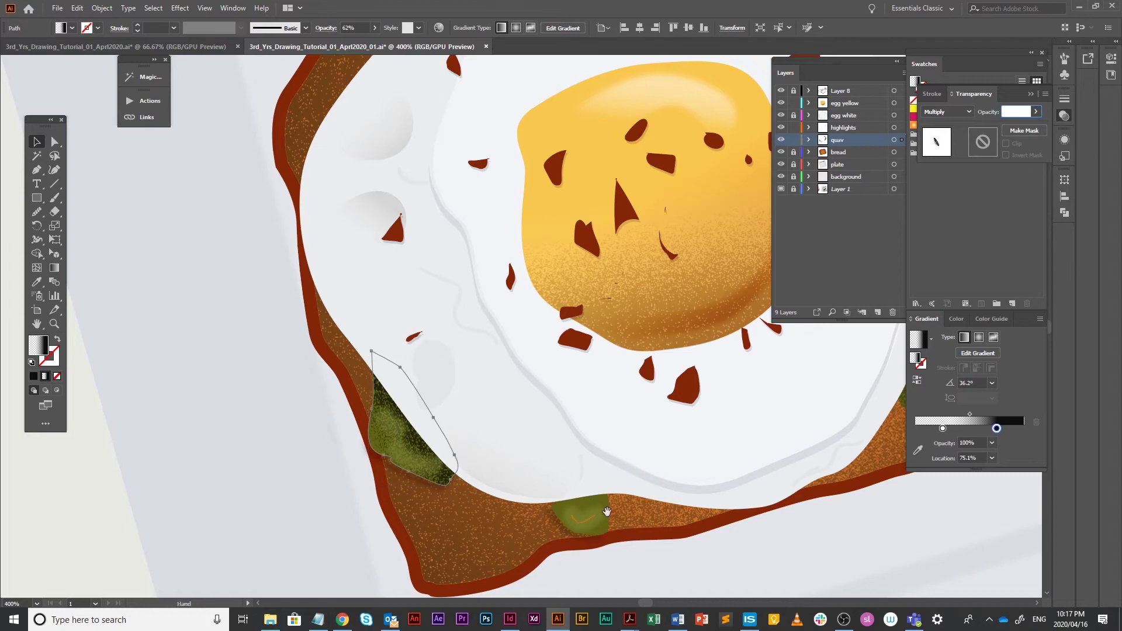
left_click(602, 506)
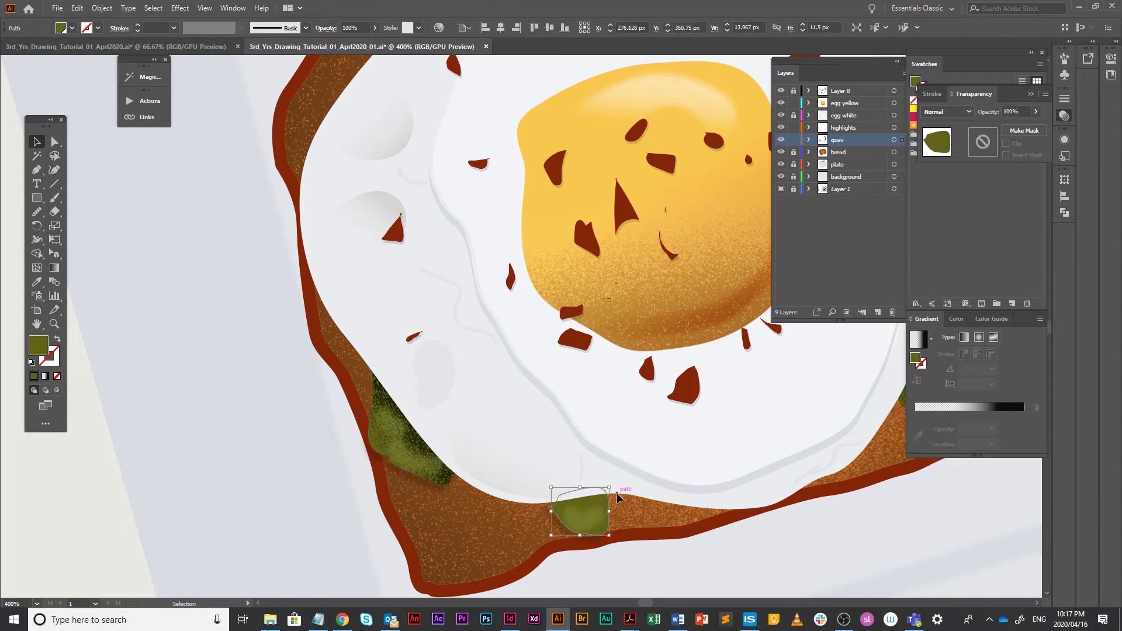
key("a")
key("v")
left_click(994, 409)
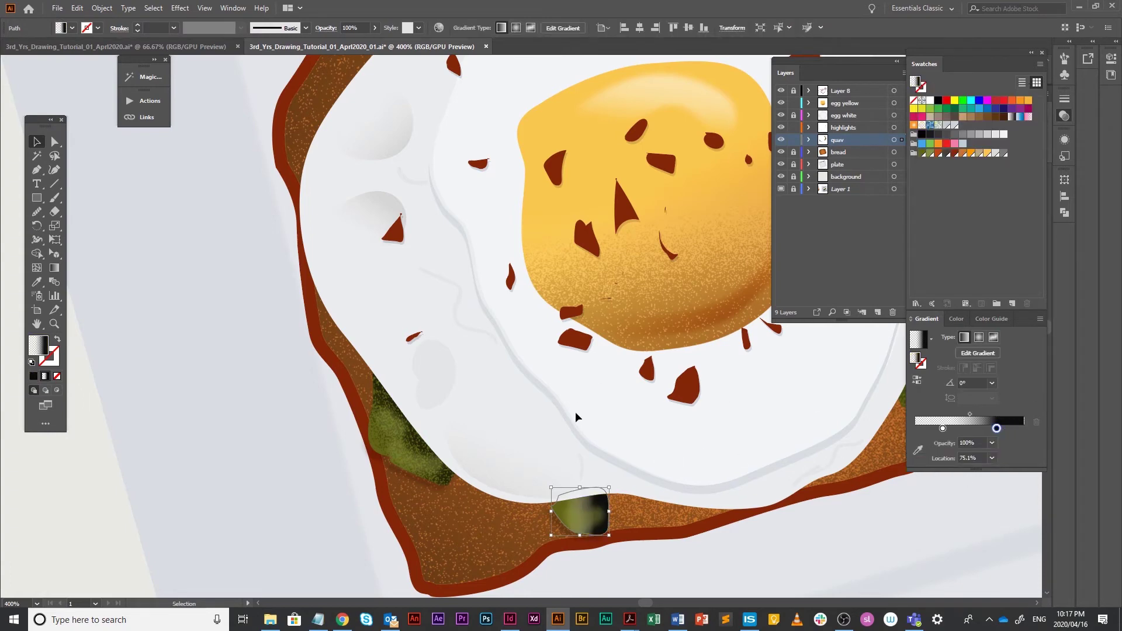
- Angle the small piece's gradient to 82.6° with black toward the egg white, placing the black stop at 26.98%
key("g")
mouse_move(551, 516)
left_mouse_down()
mouse_move(601, 471)
mouse_move(559, 443)
mouse_move(580, 514)
left_mouse_up()
left_click_drag(585, 473, 582, 491)
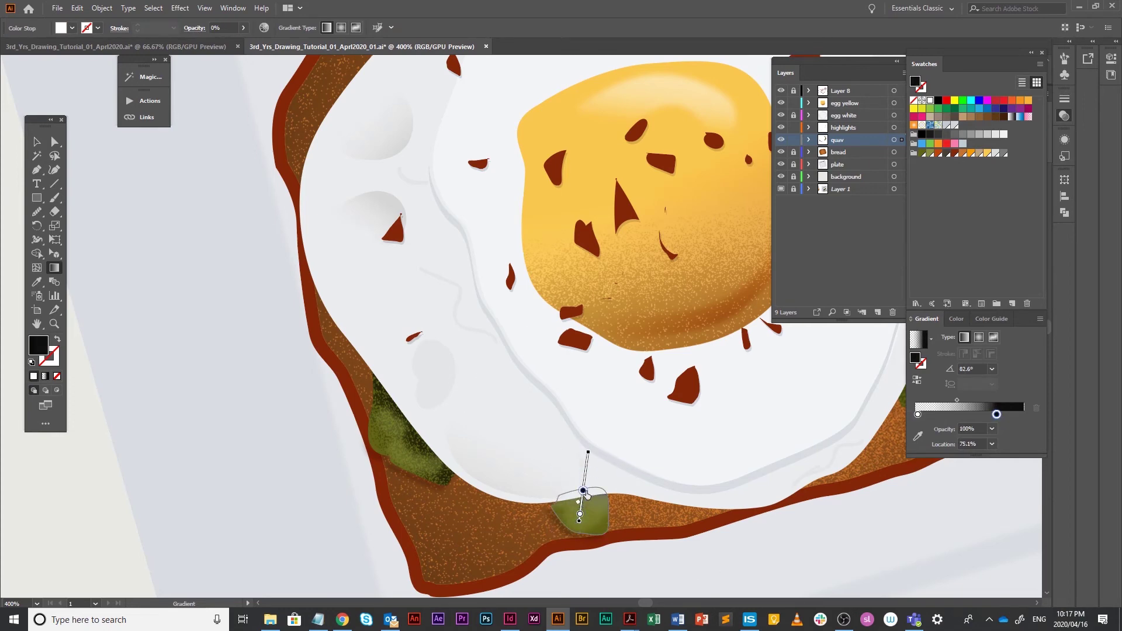
left_click_drag(580, 534, 579, 533)
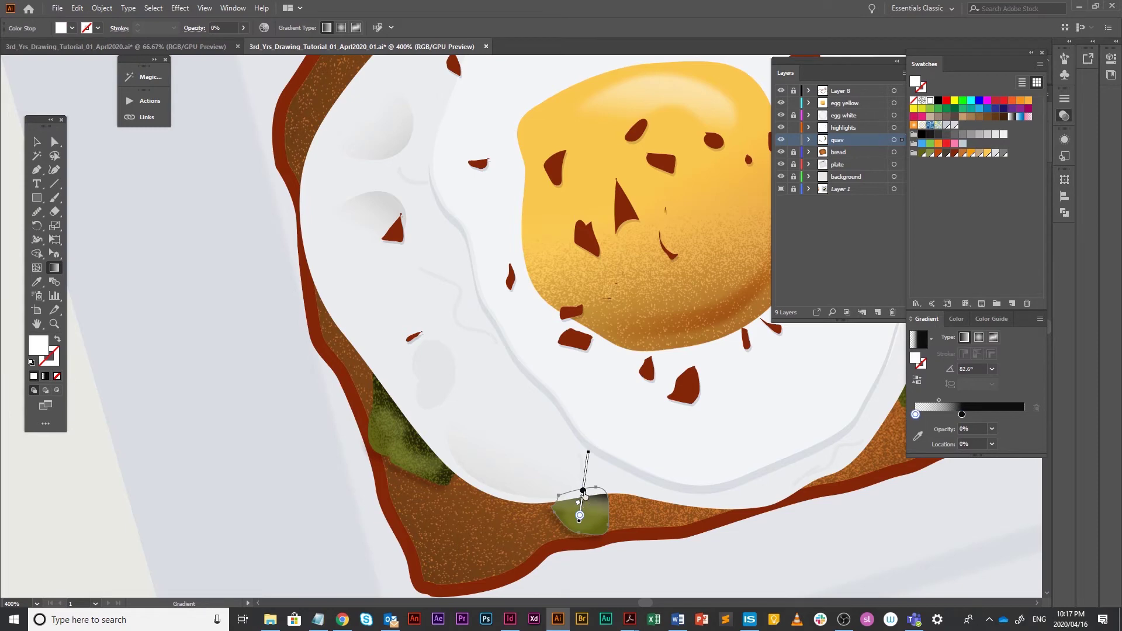
left_click_drag(582, 491, 580, 546)
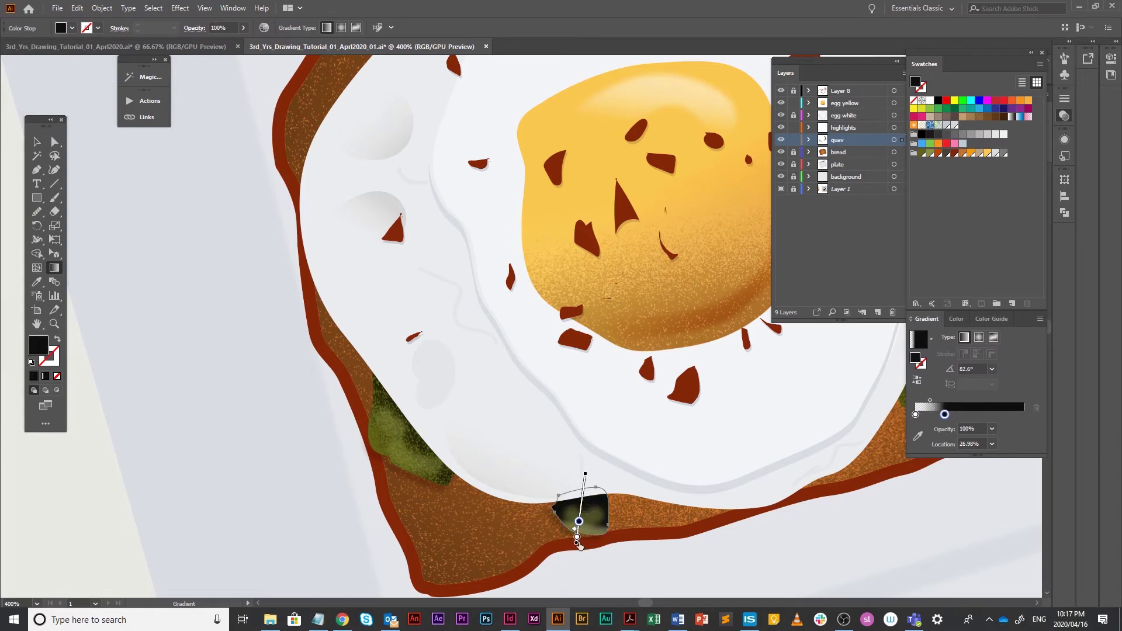
- Apply a Stippled Grain effect to the small avocado piece's gradient copy, adjusting its intensity and contrast
left_click(180, 8)
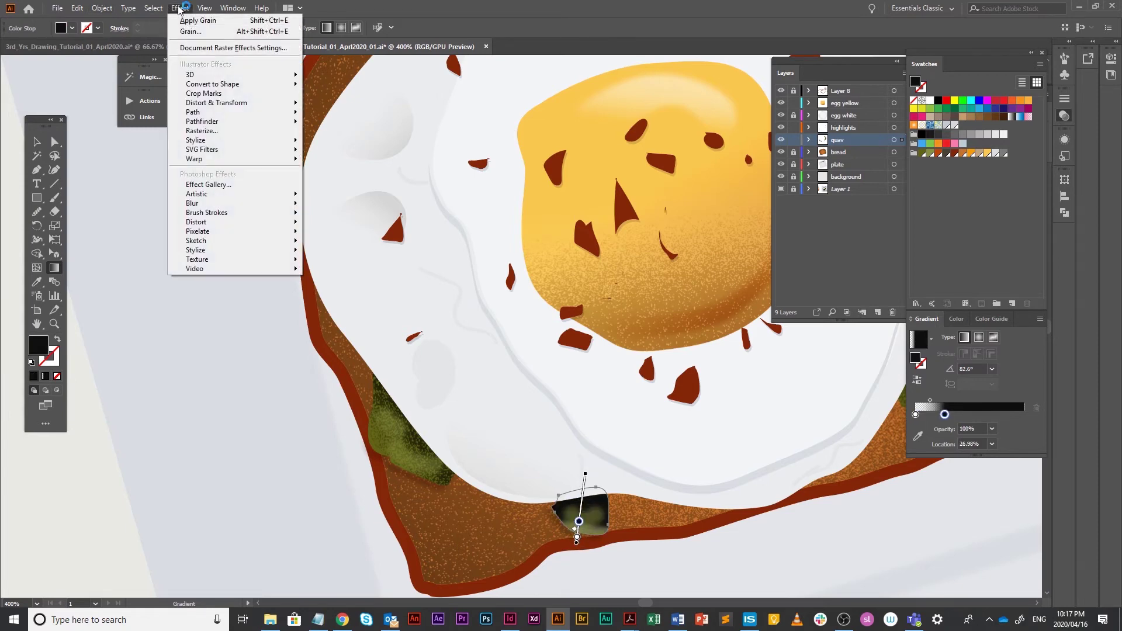
left_click(198, 32)
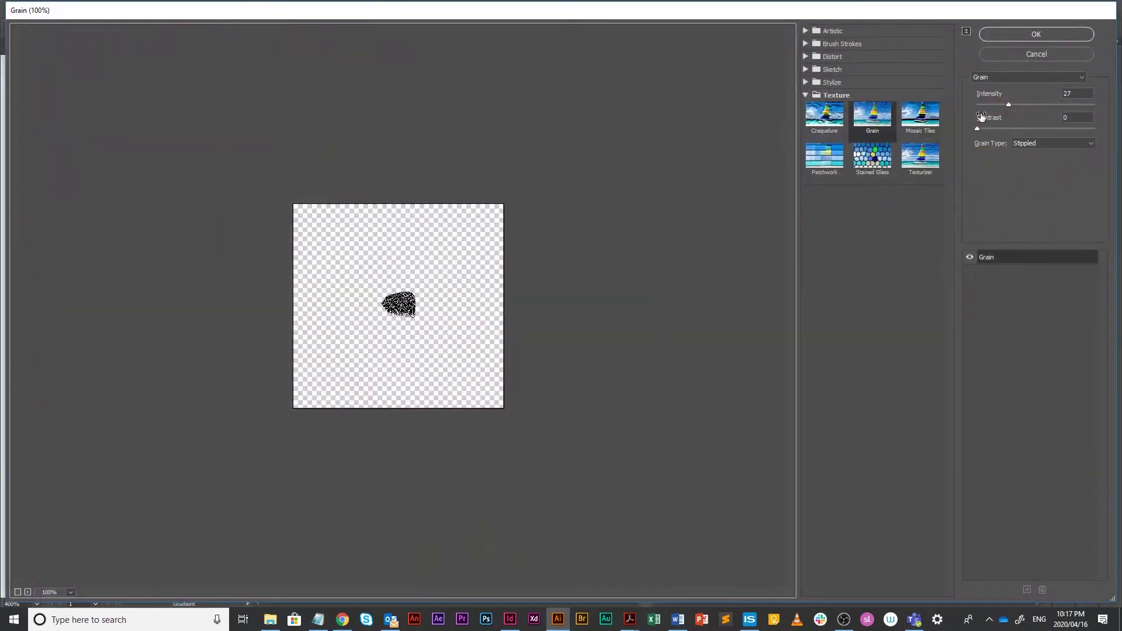
left_click_drag(1006, 105, 1040, 135)
type("0")
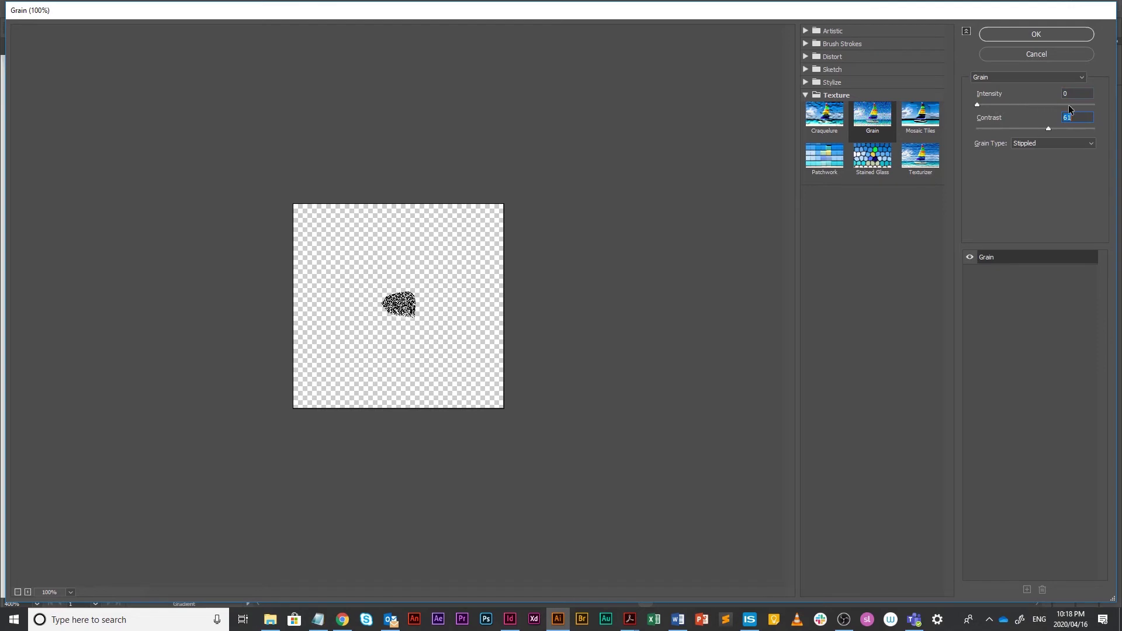
left_click_drag(977, 104, 943, 133)
left_click(1035, 36)
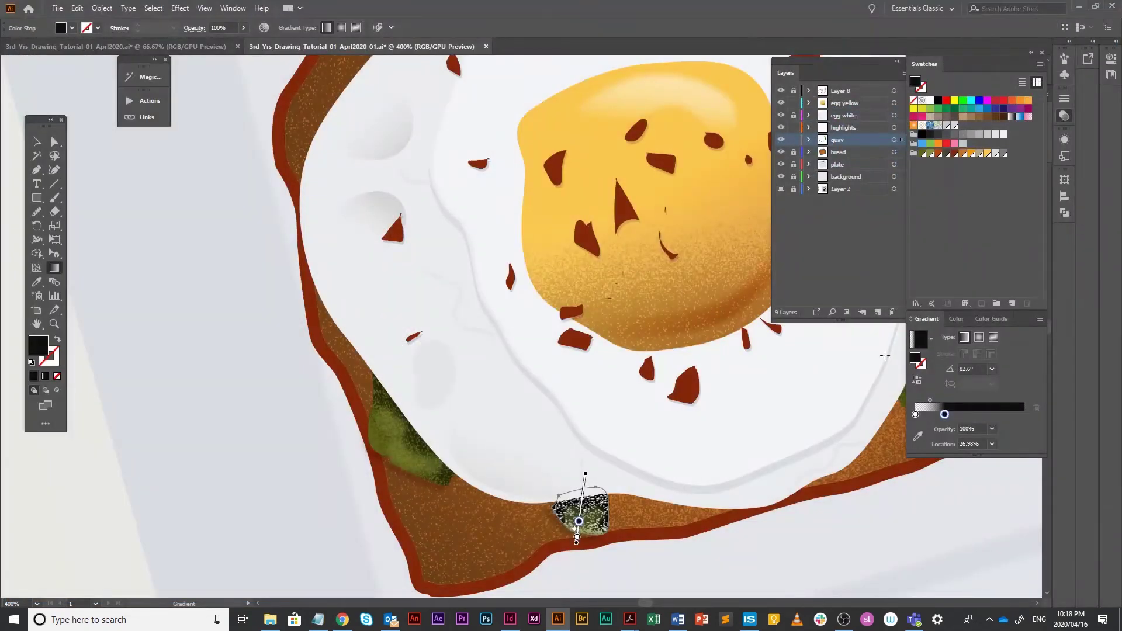
- Set the small grained avocado shape to Multiply blending at 30% opacity
key("v")
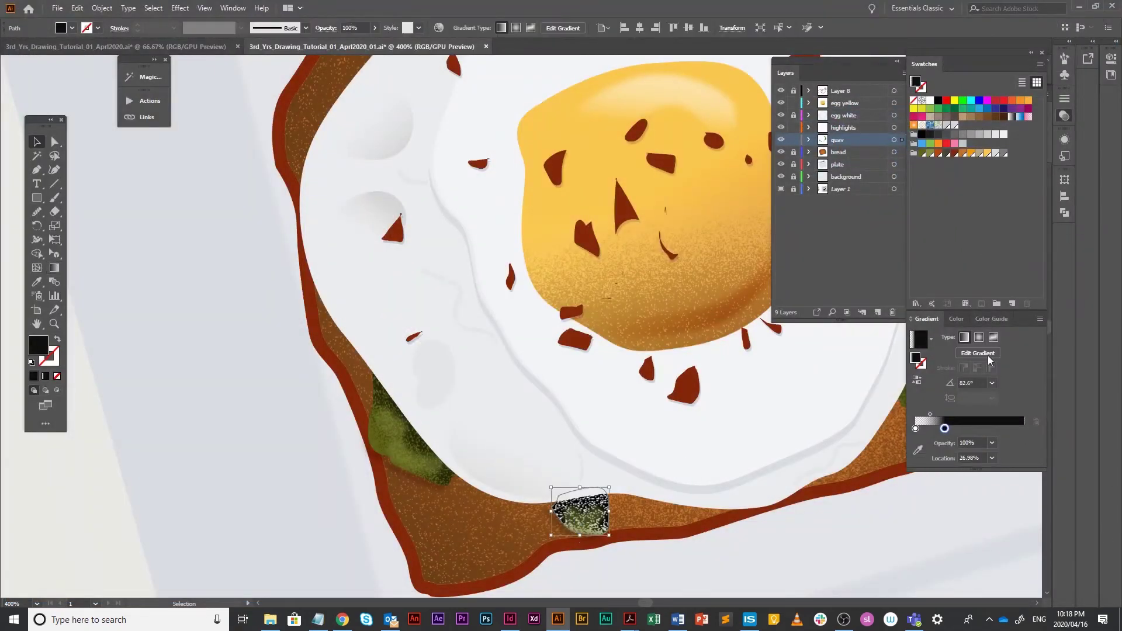
left_click(1064, 115)
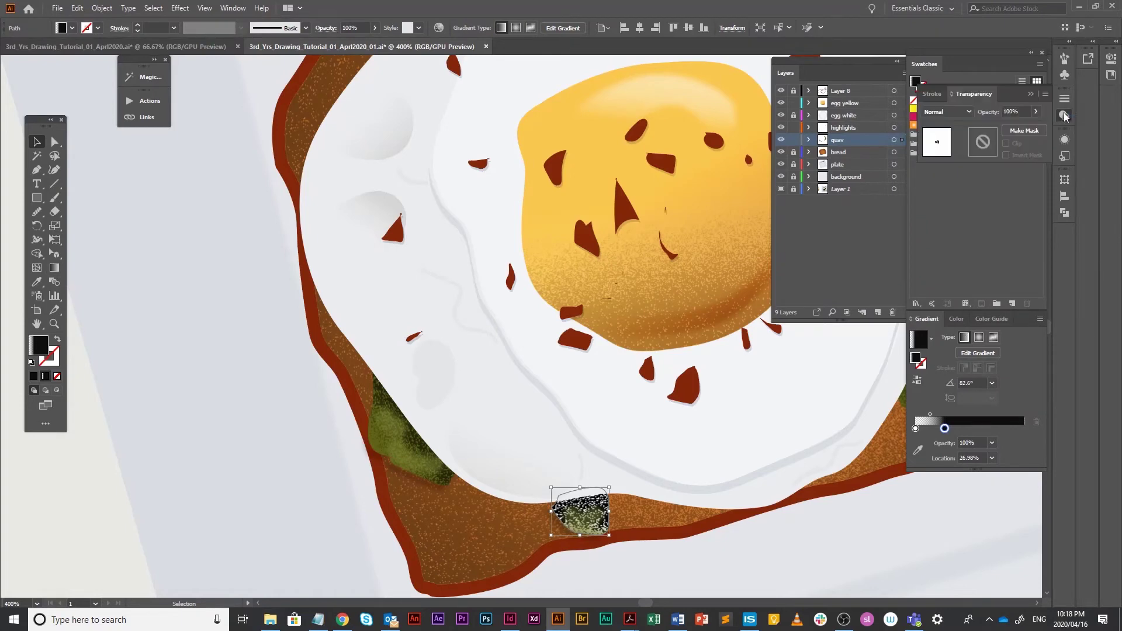
left_click(942, 111)
left_click(944, 153)
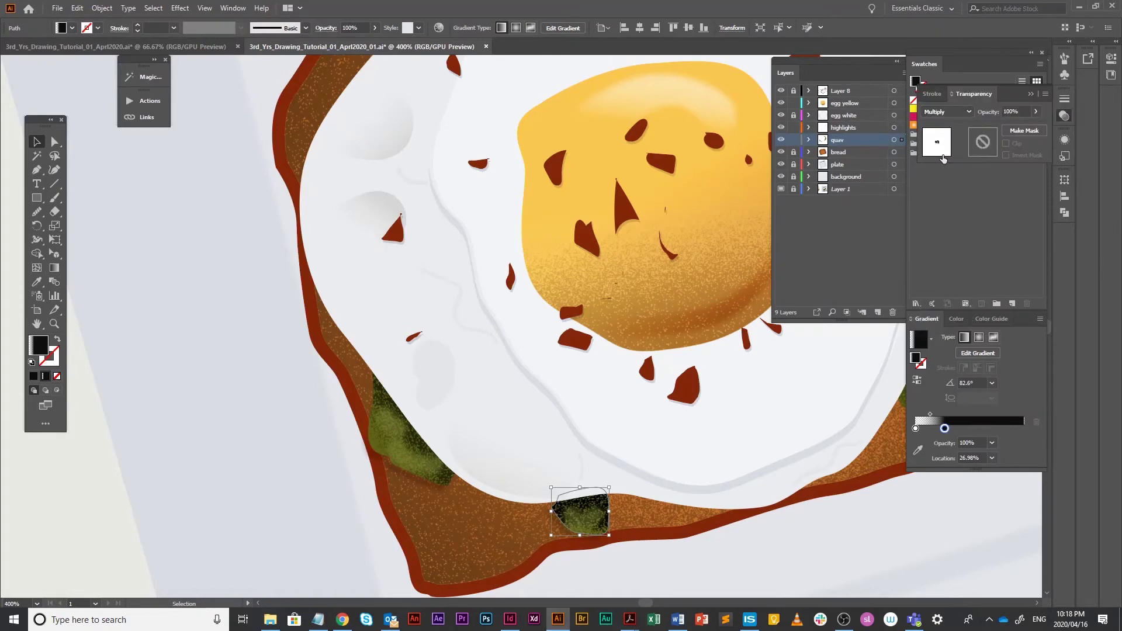
left_click(1017, 111)
type("30")
key("Return")
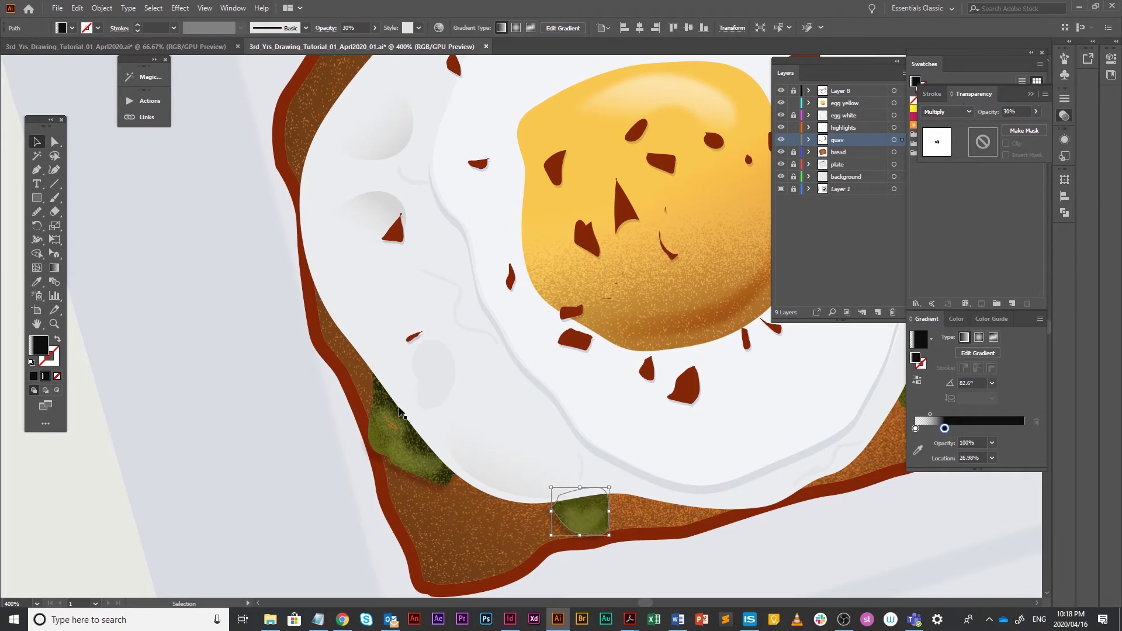
- Set the opacity of the elongated grained avocado shape on the toast's lower-left edge to 30%
left_click(399, 410)
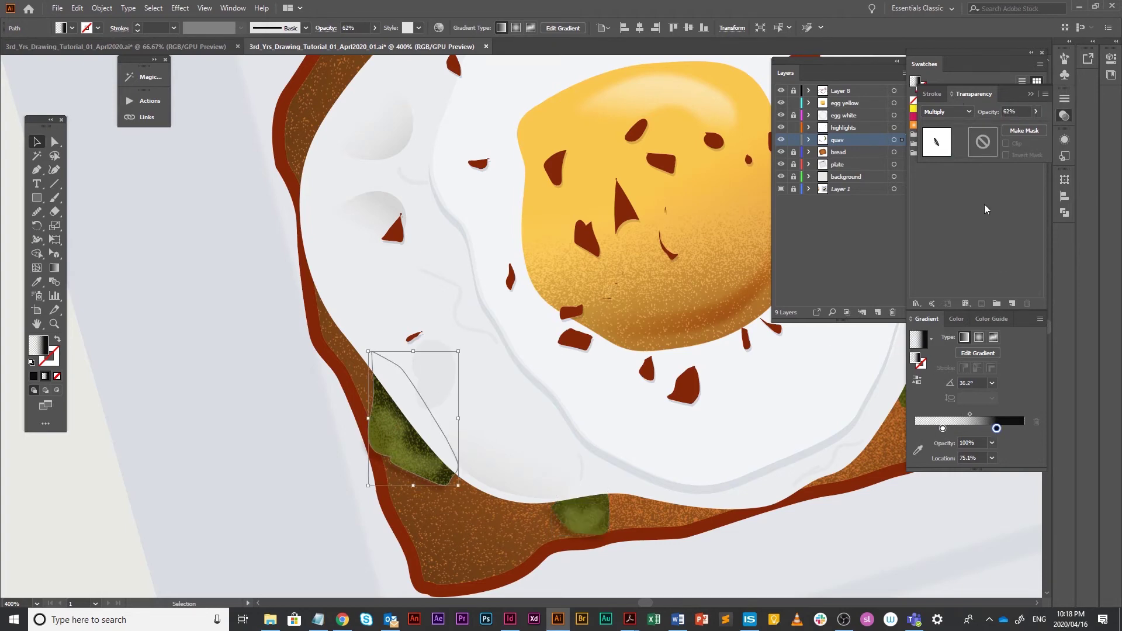
left_click(1020, 111)
type("30")
key("Return")
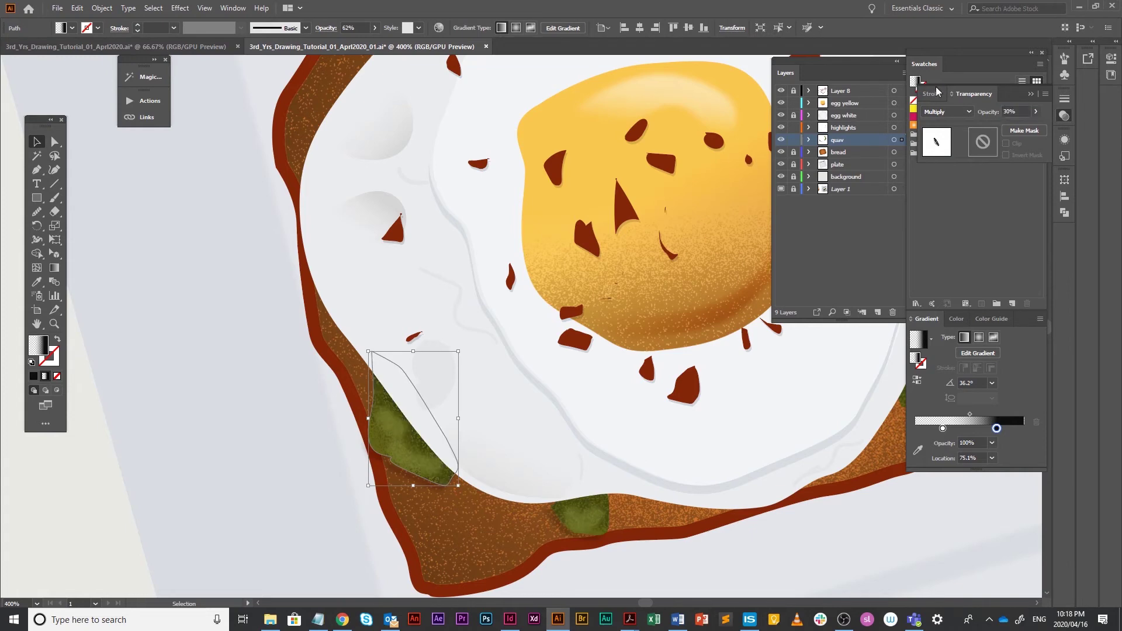
scroll(642, 361, "down", 1)
scroll(639, 361, "down", 3)
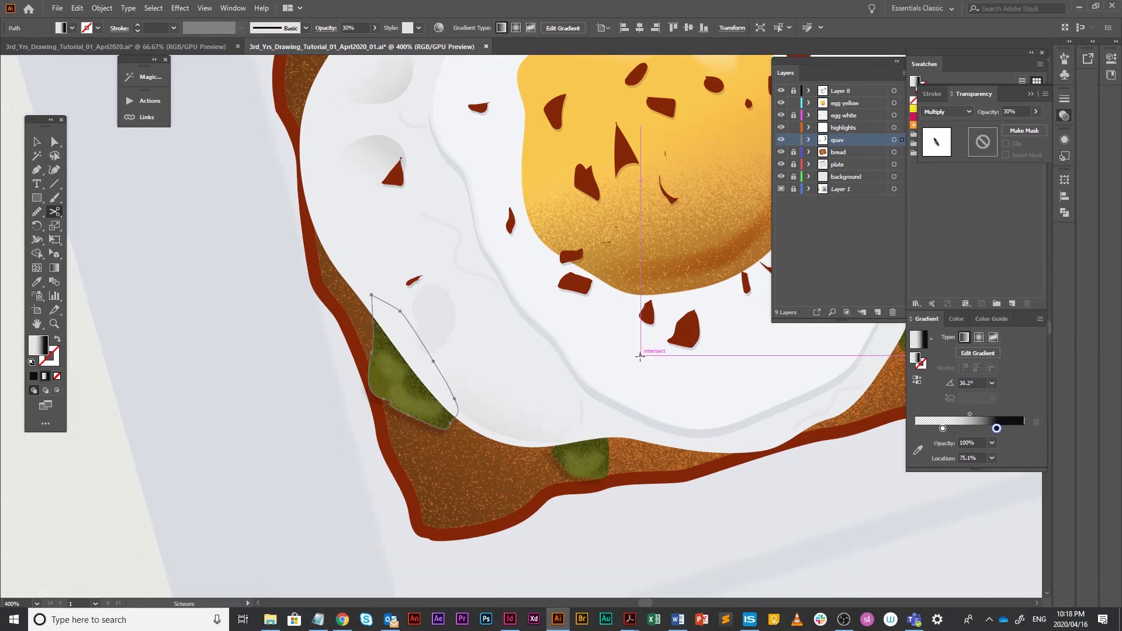
- Unlock Layer 8 and rename it to "bacon bits"
key("ctrl+0")
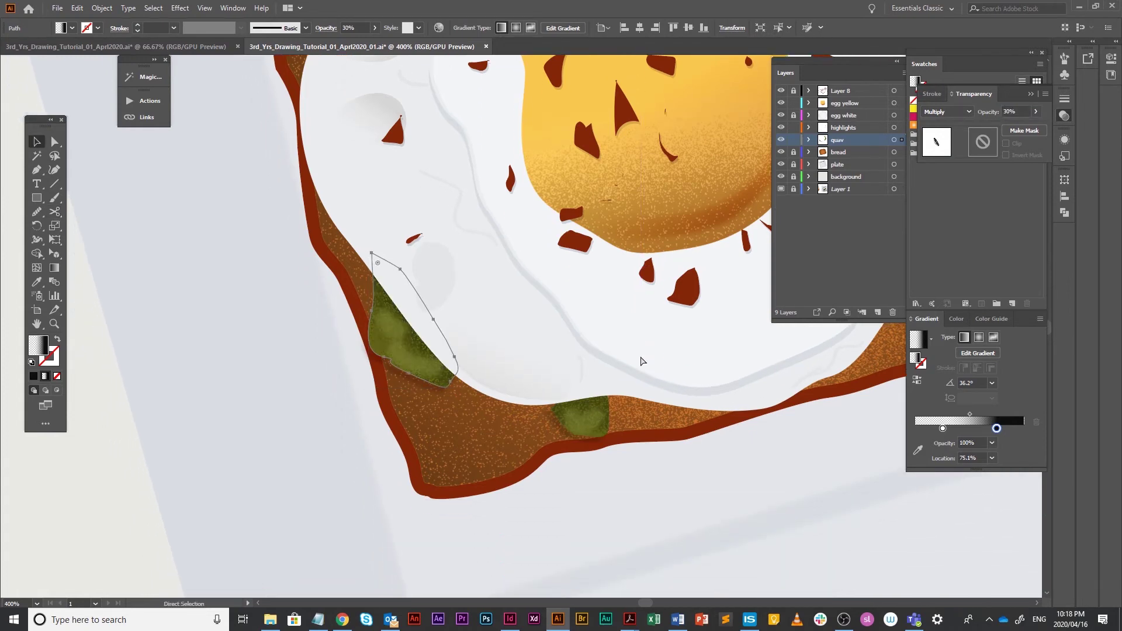
left_click(706, 435)
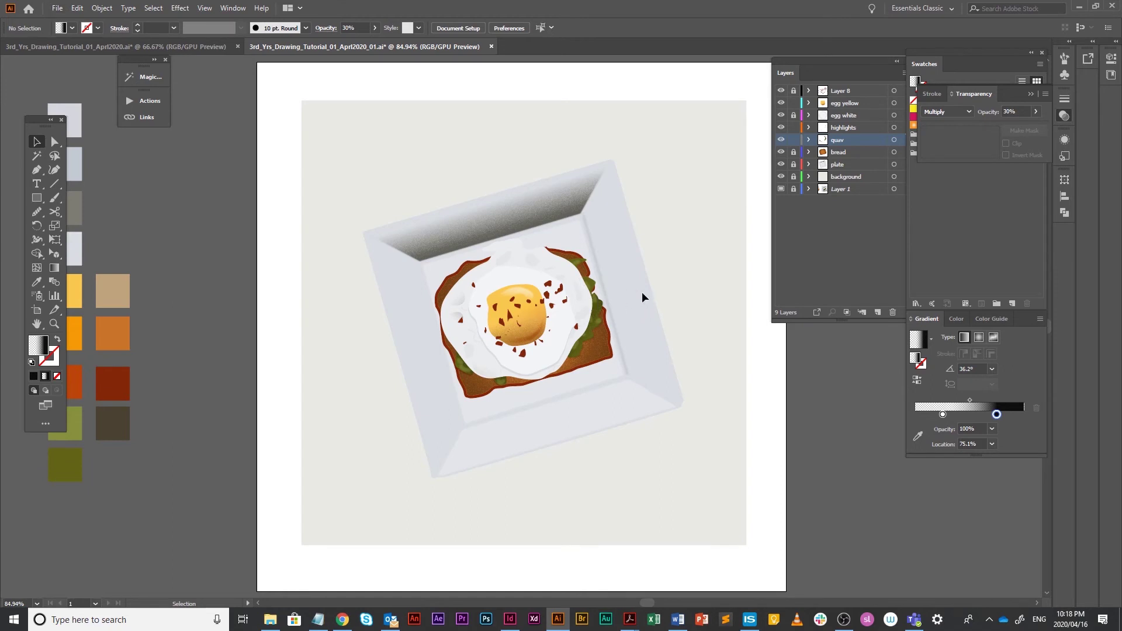
scroll(604, 295, "up", 2)
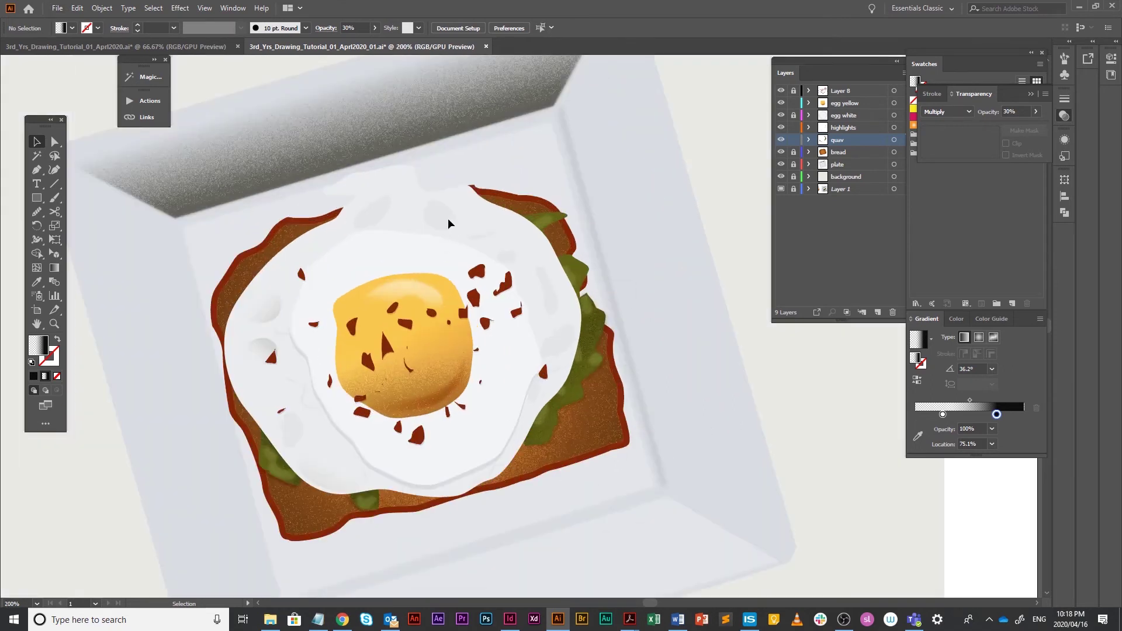
left_click(793, 91)
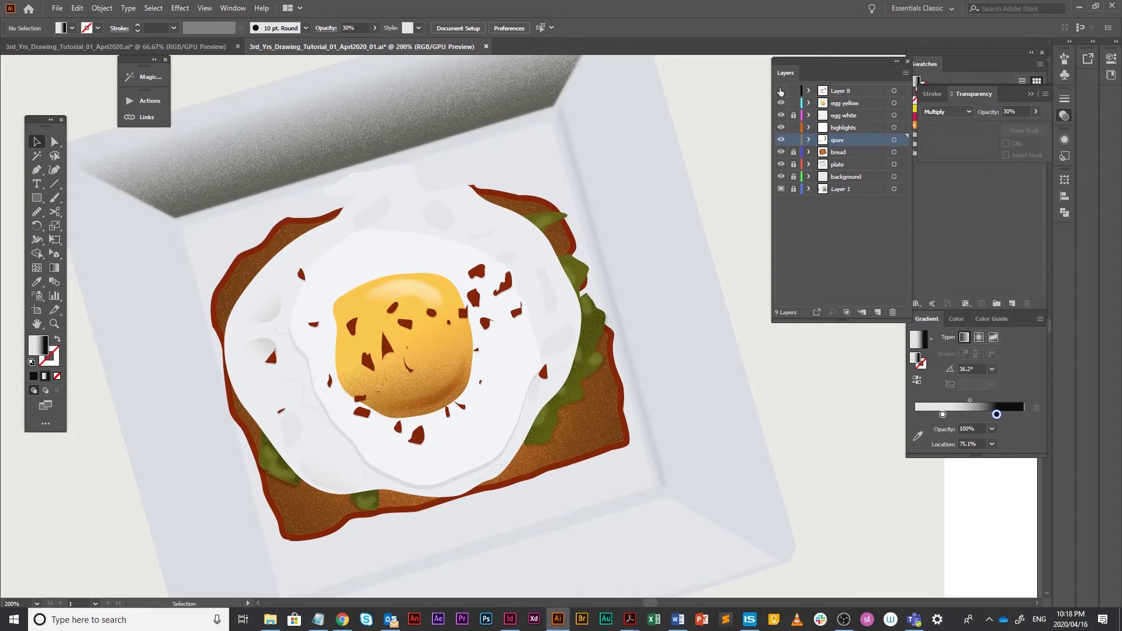
left_click(780, 92)
left_click(780, 92)
double_click(837, 92)
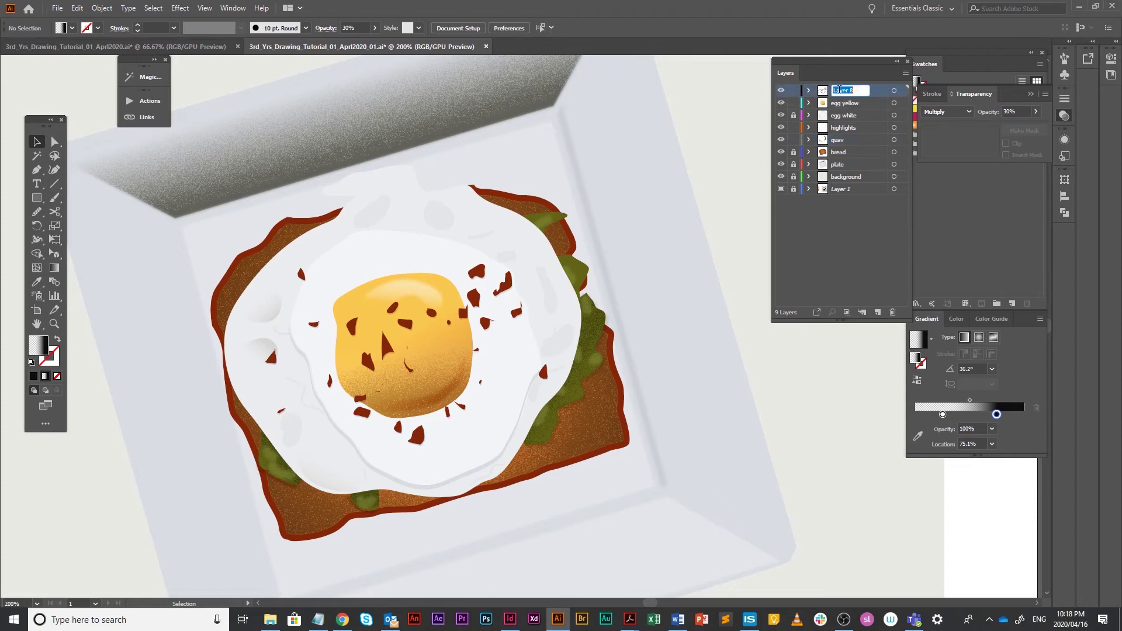
type("bacon bits")
key("Return")
- Unlock the egg white layer and try selecting all its pale grey shading shapes together with the Magic Wand
left_click(793, 115)
left_click(36, 157)
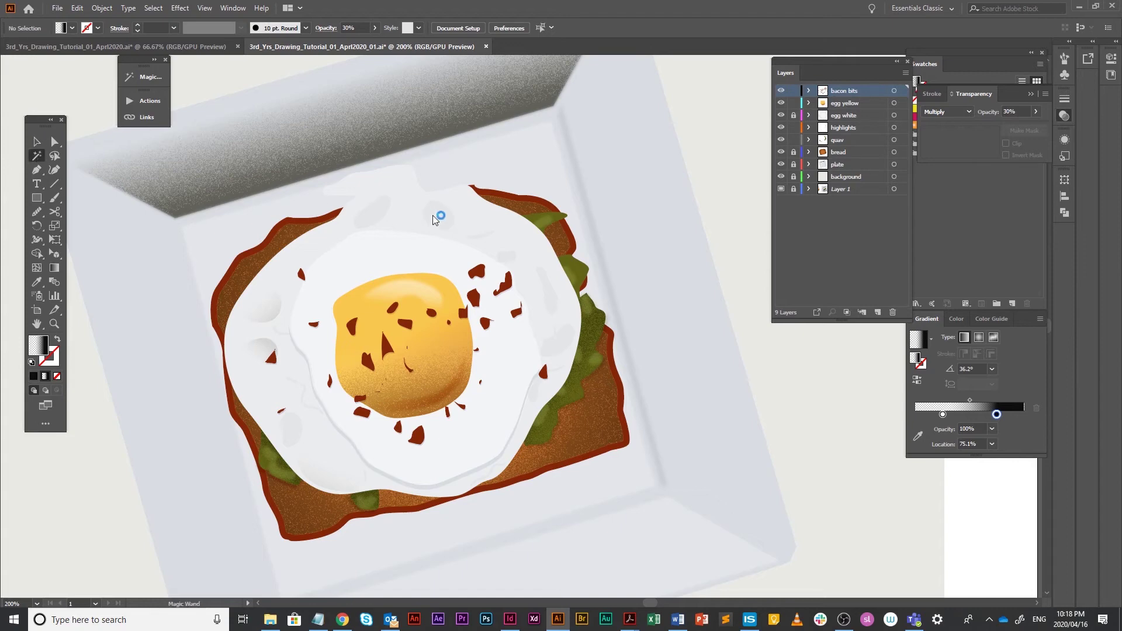
left_click(793, 117)
left_click(446, 222)
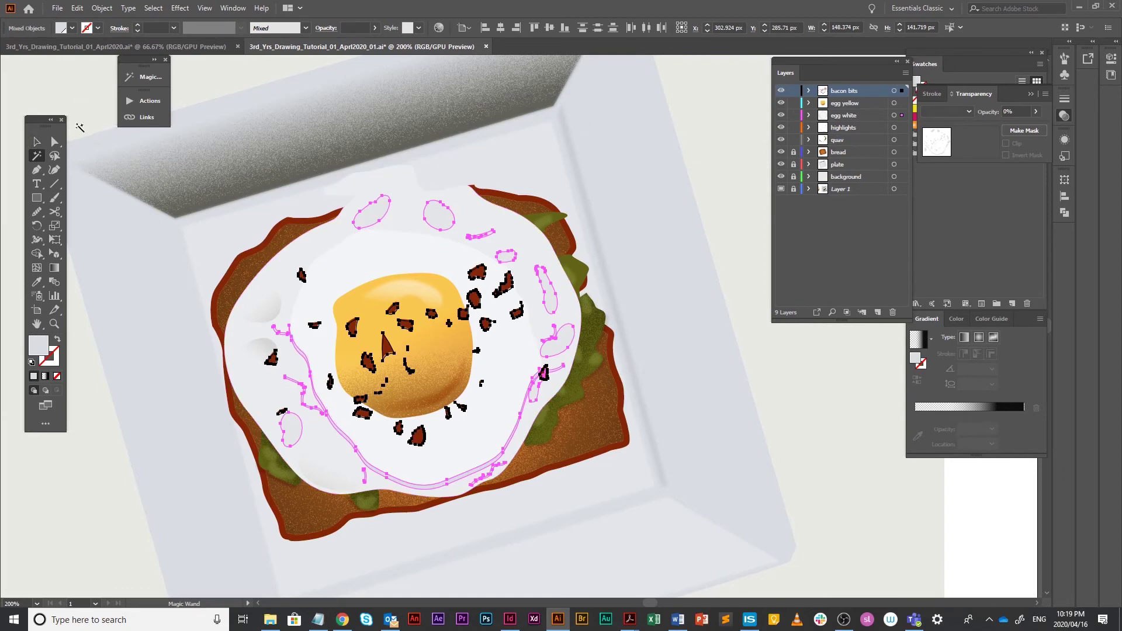
left_click(37, 142)
left_click(651, 167)
- Fill the oval shading shape on the egg white above the yolk with a linear gradient, placing the dark stop at 100% and recolouring it grey
scroll(444, 220, "up", 1)
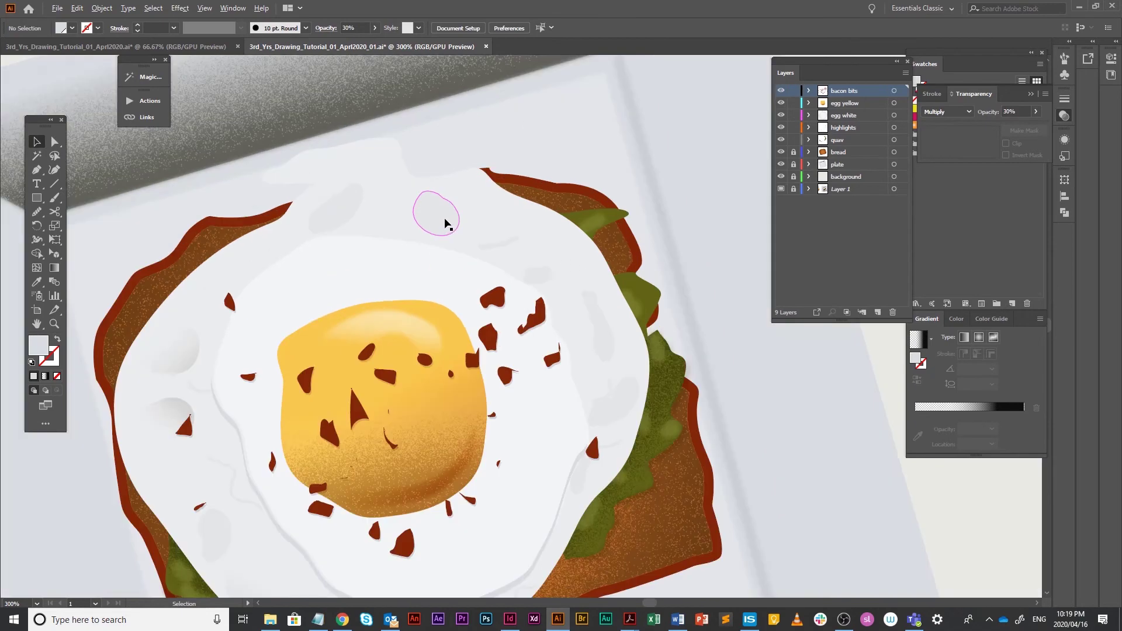
left_click(445, 222)
left_click(975, 409)
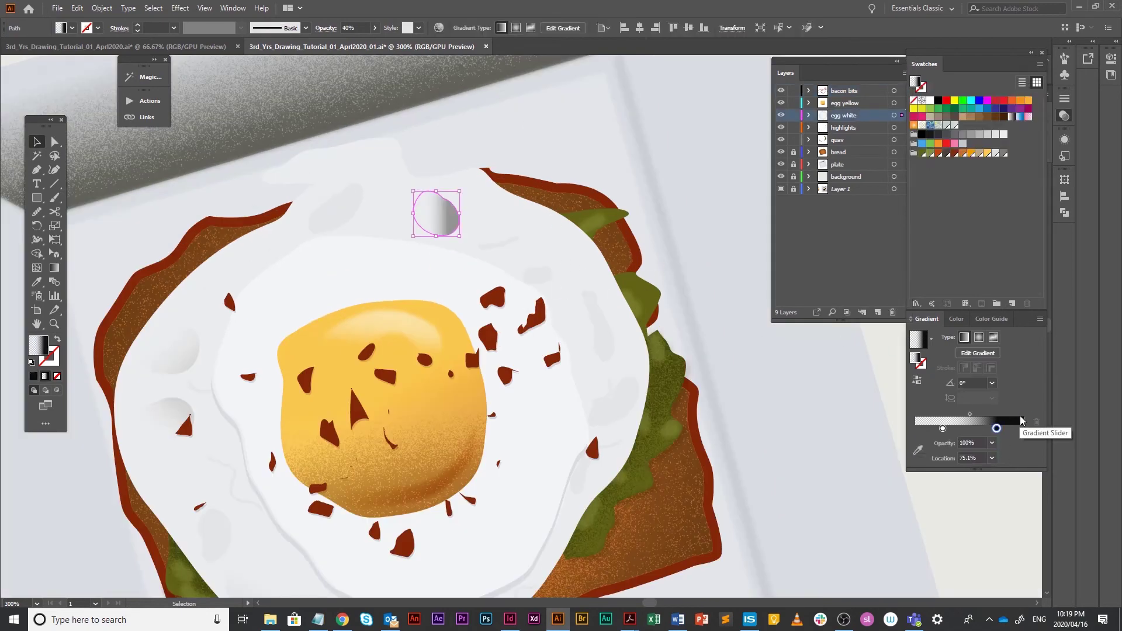
left_click_drag(997, 429, 1030, 433)
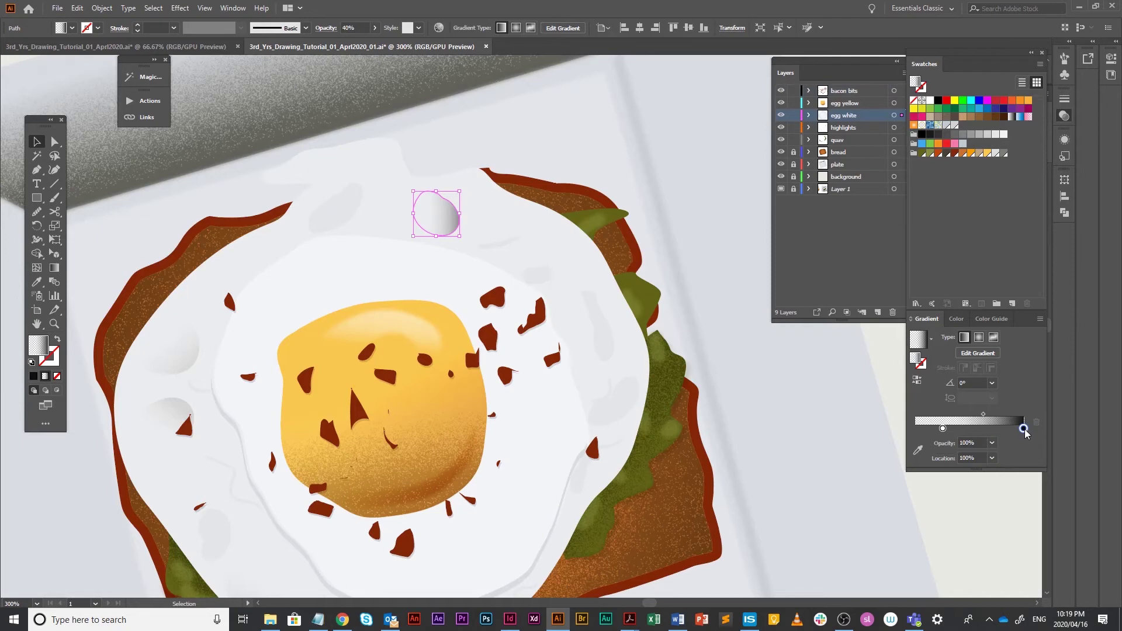
double_click(1023, 429)
left_click(980, 510)
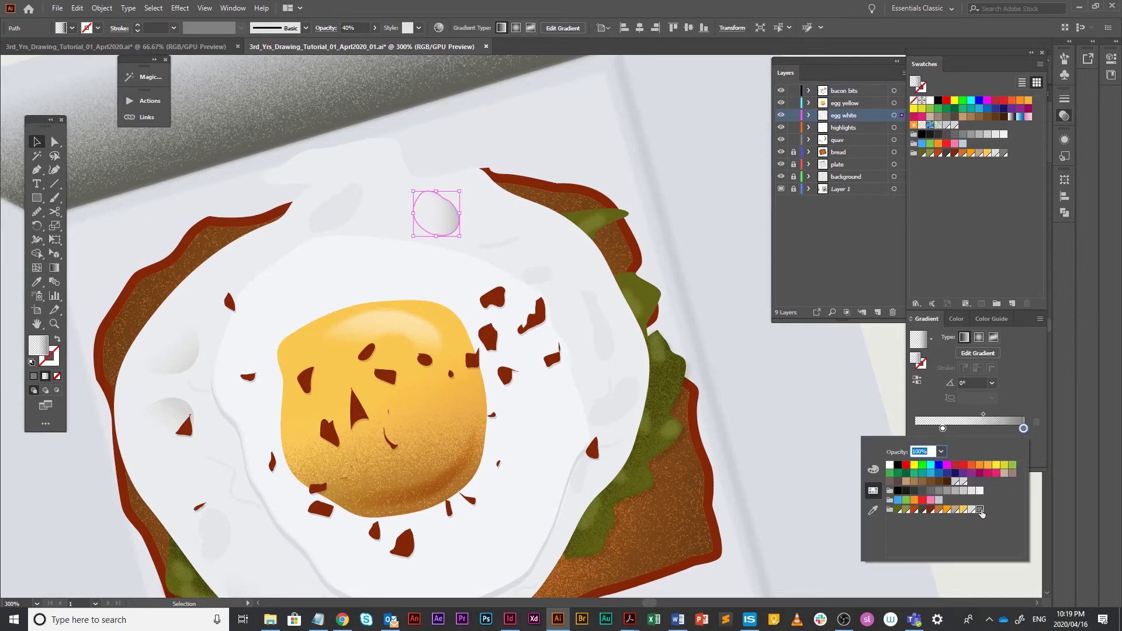
type("6")
- Angle the oval's gradient to -128.2° with an added middle stop at 46.39%, and move the oval slightly up and left
left_click(433, 221)
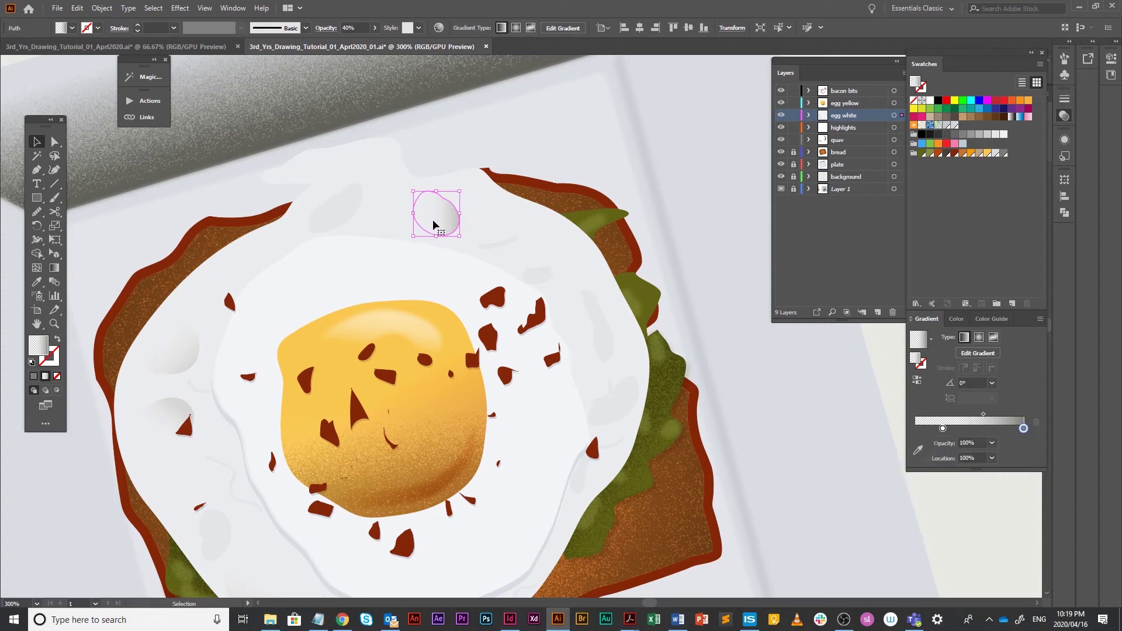
key("g")
left_click(444, 213)
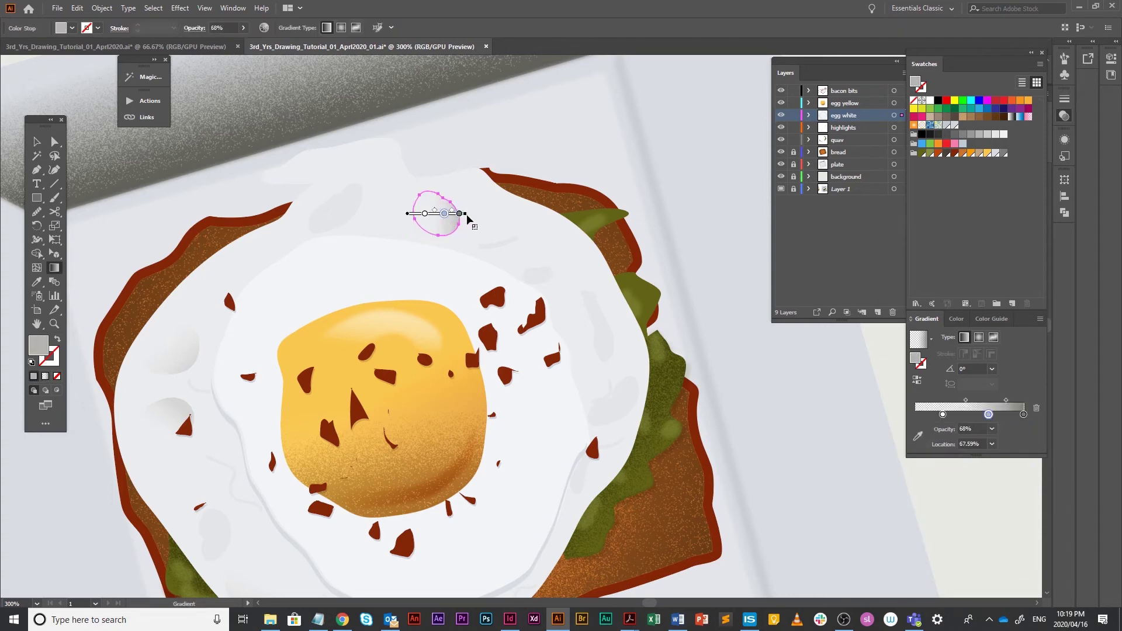
mouse_move(430, 220)
left_mouse_down()
mouse_move(416, 247)
mouse_move(382, 257)
mouse_move(398, 263)
mouse_move(429, 223)
left_mouse_up()
key("v")
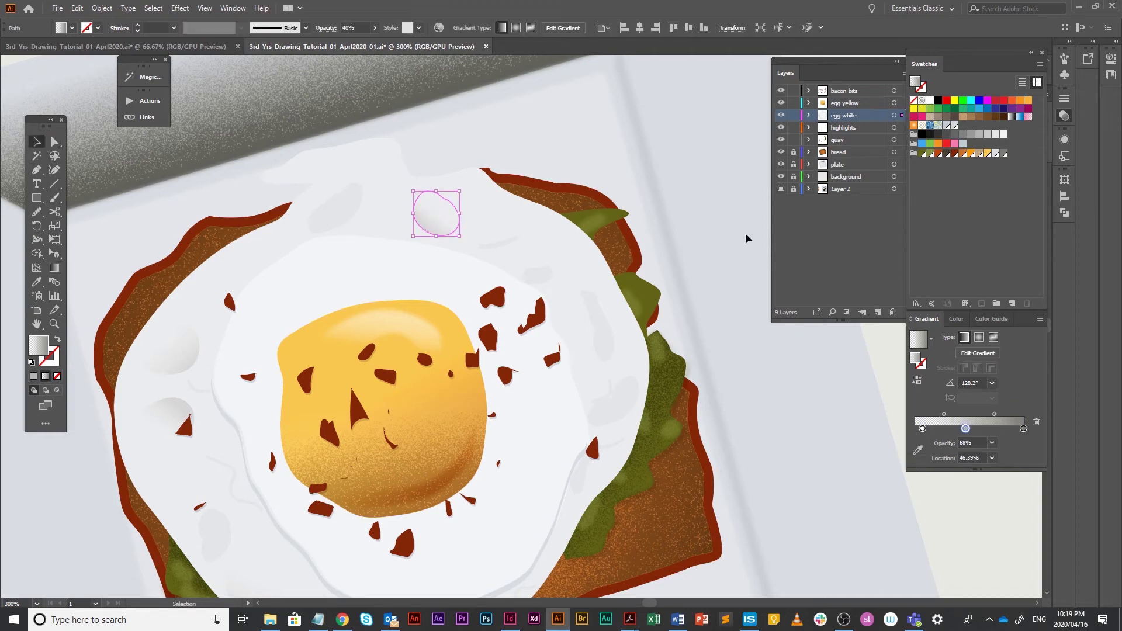
left_click(746, 238)
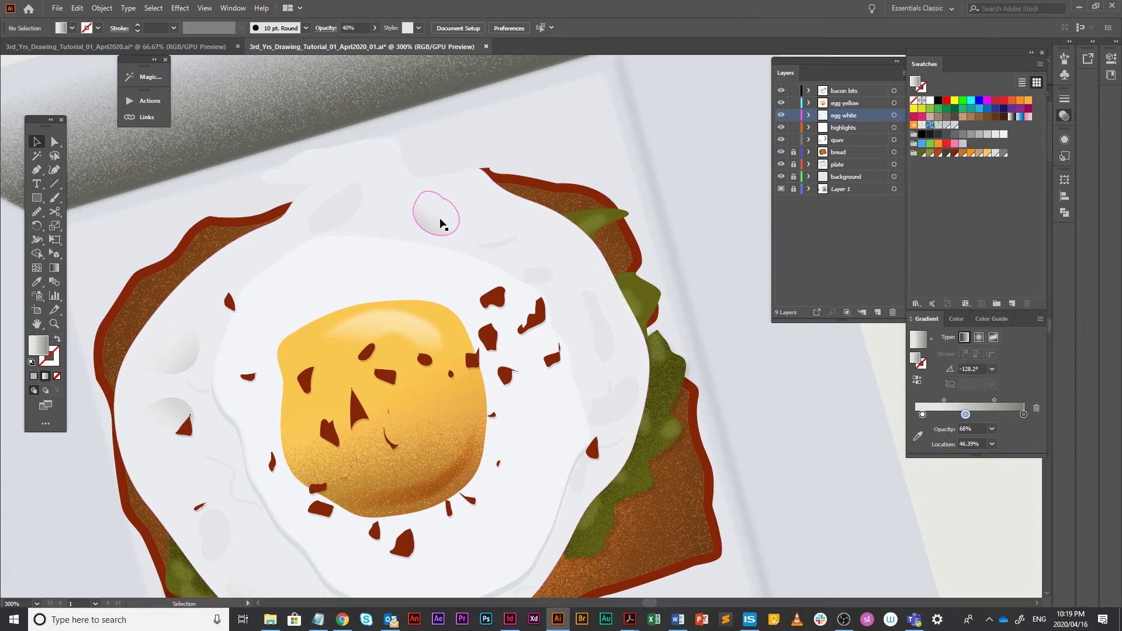
left_click_drag(438, 220, 413, 194)
left_click(453, 137)
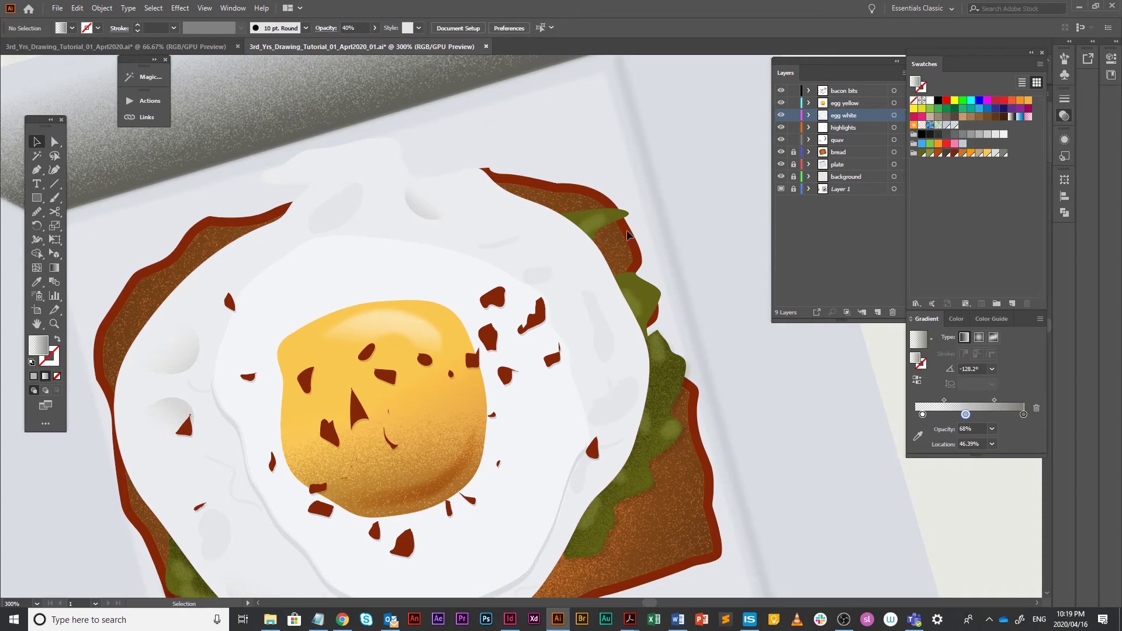
- Fill the leaf-shaped shading beside the oval with the grey gradient, angled at -60.2° with the white stop at 23.9%
left_click(356, 215)
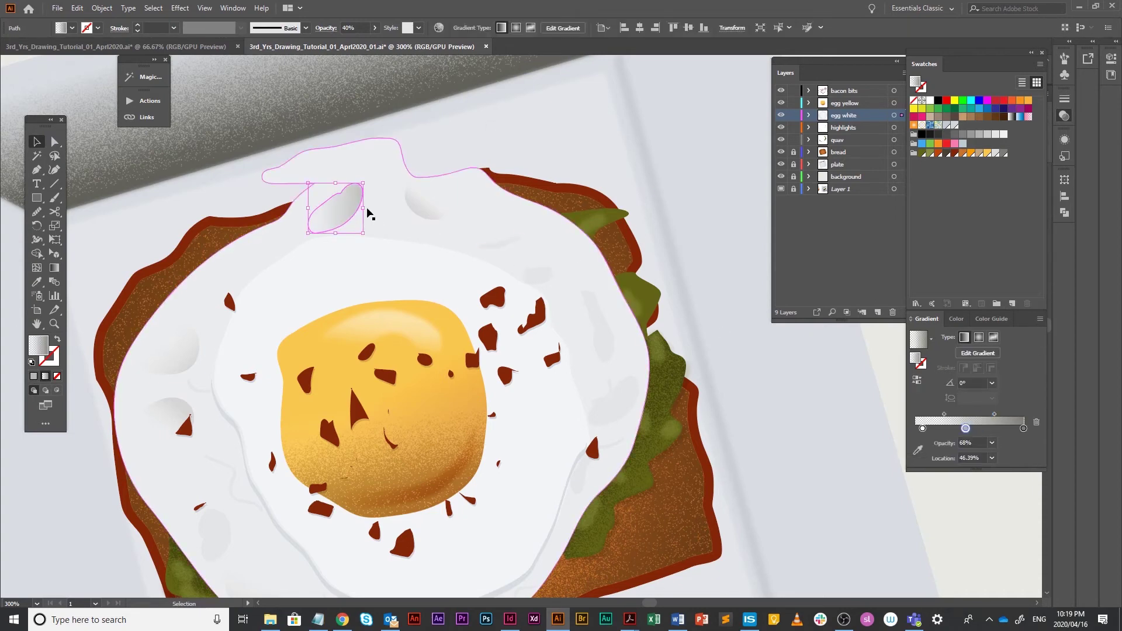
key("g")
mouse_move(371, 208)
left_mouse_down()
mouse_move(345, 250)
mouse_move(356, 245)
left_mouse_up()
left_click_drag(330, 200, 335, 208)
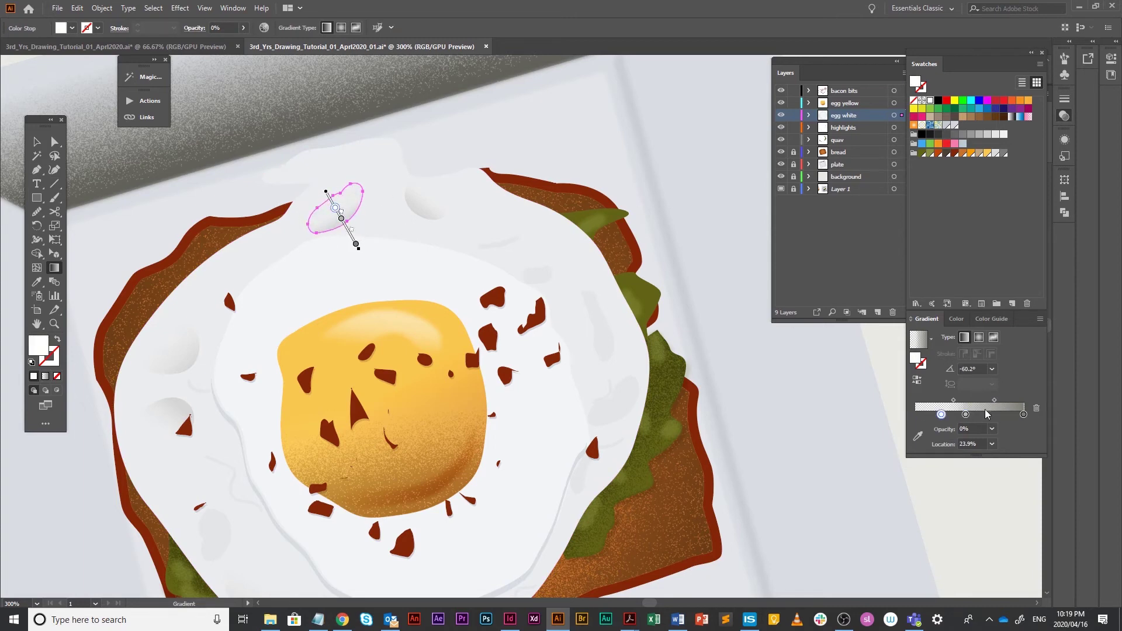
- Try a radial gradient at -10.1° on the leaf-shaped shading, testing its colours reversed
left_click(978, 337)
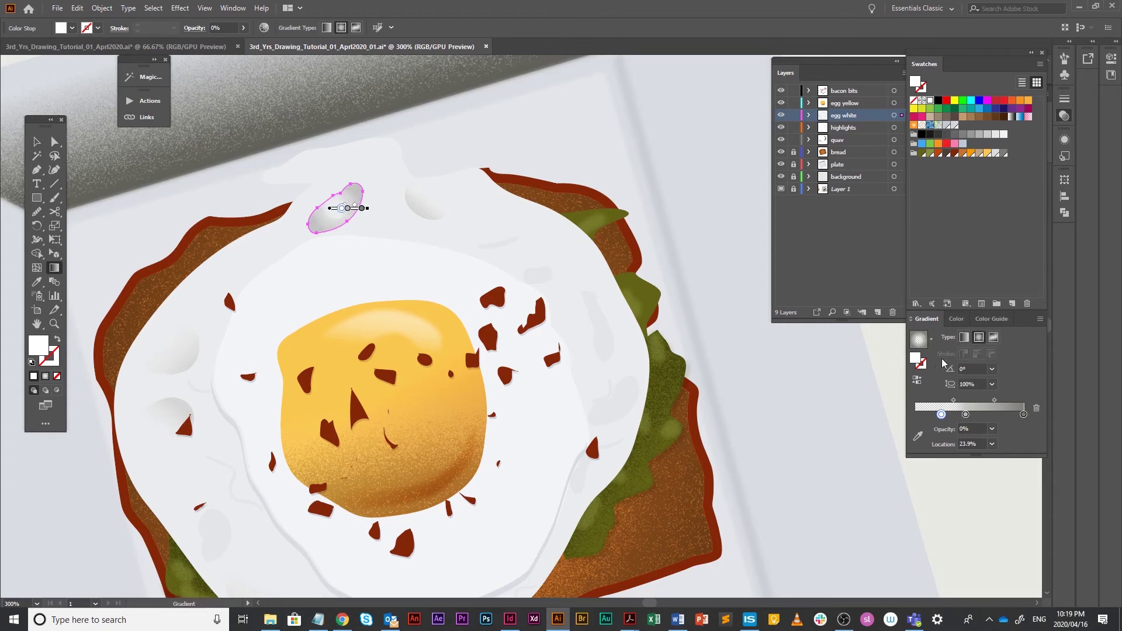
left_click(917, 380)
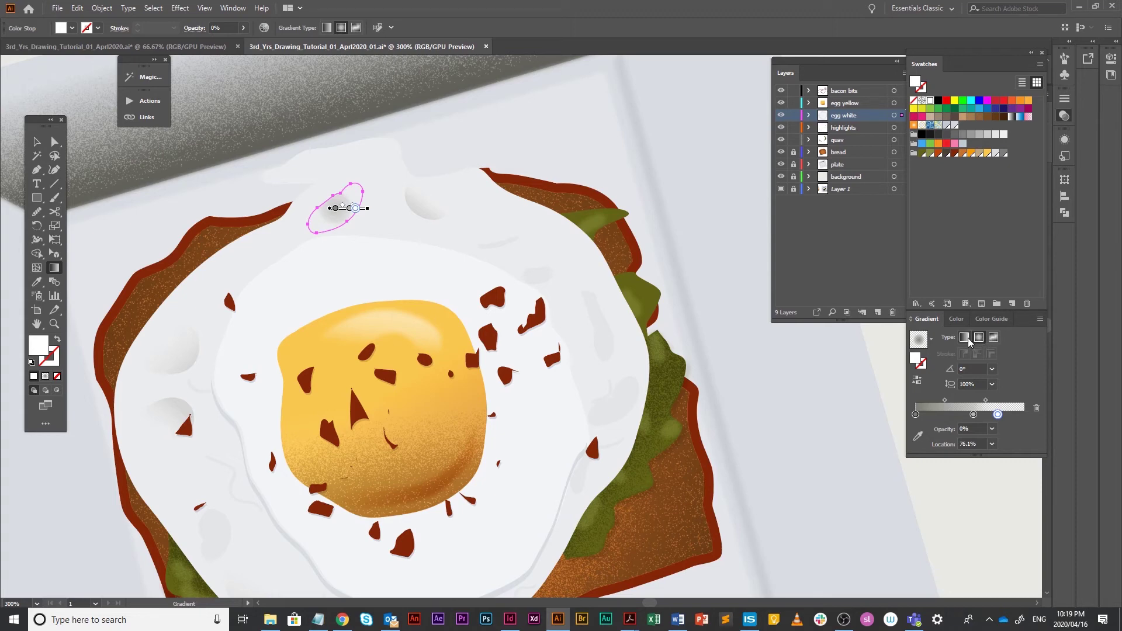
left_click_drag(371, 210, 409, 220)
left_click(917, 380)
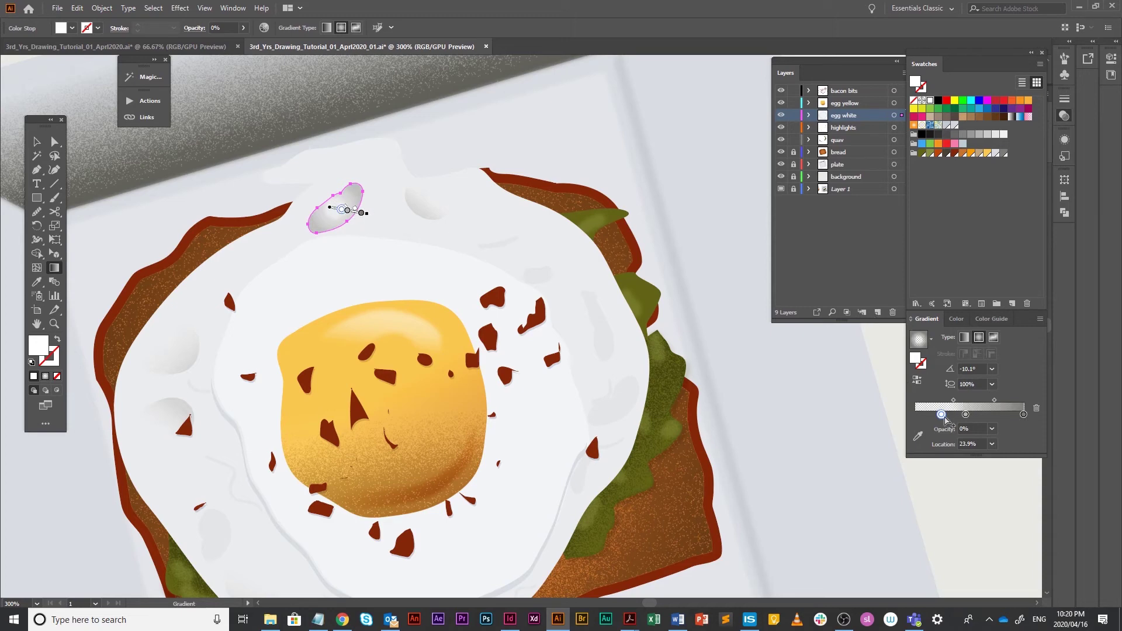
- Widen the leaf shape's radial gradient, remove its middle stop and place the grey stop at 63.56%
mouse_move(370, 214)
left_mouse_down()
mouse_move(421, 226)
mouse_move(405, 220)
left_mouse_up()
left_click_drag(366, 270, 364, 283)
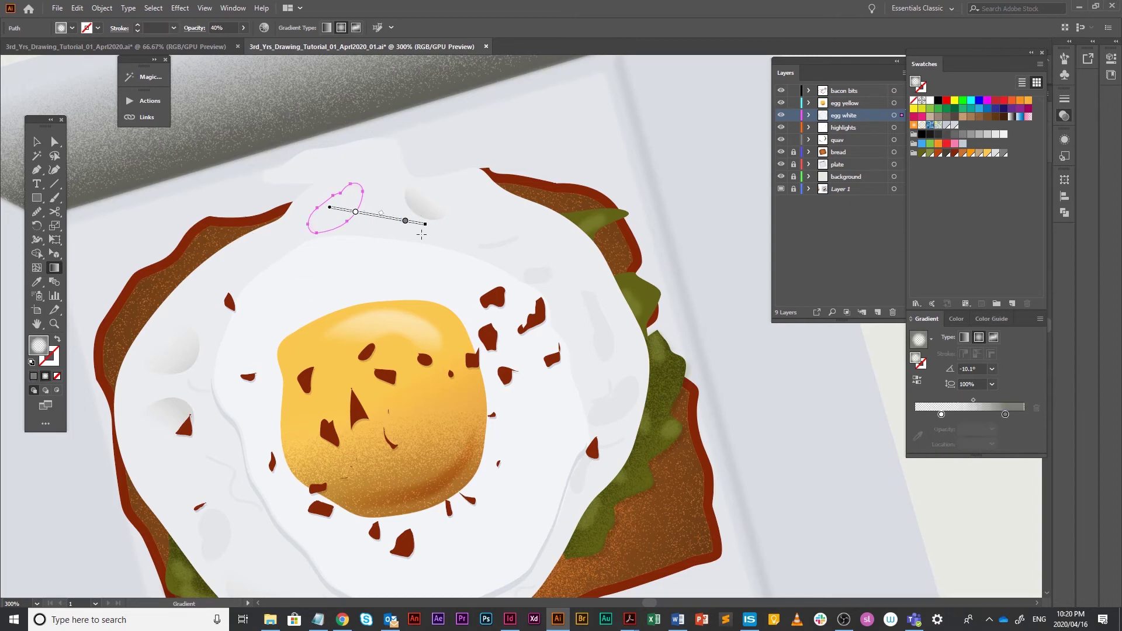
left_click_drag(425, 225, 382, 217)
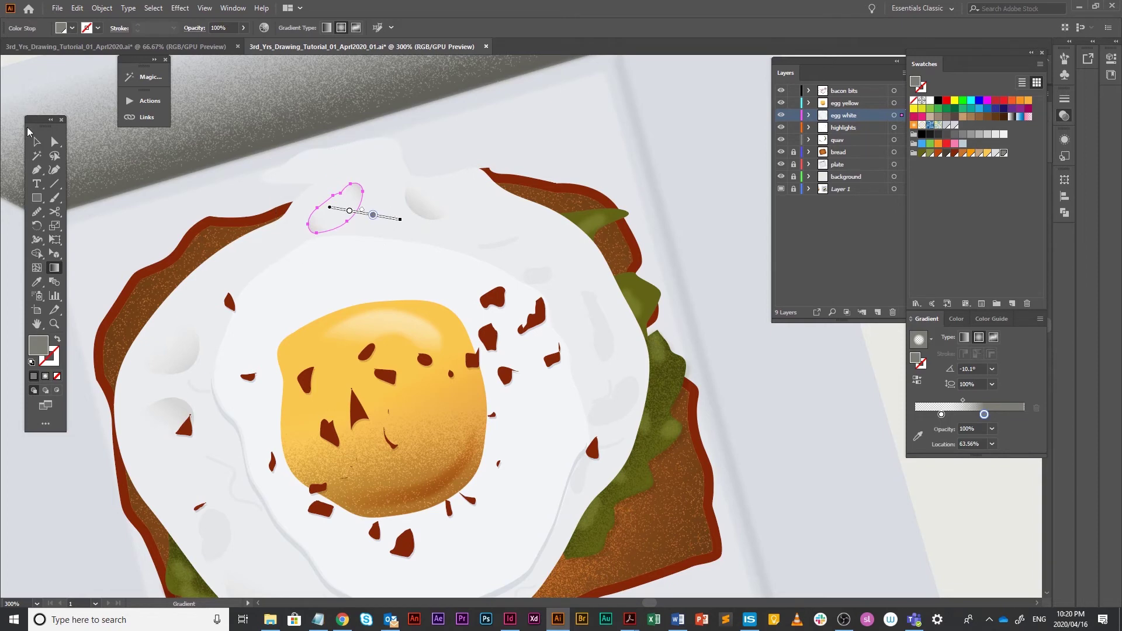
key("v")
left_click(674, 217)
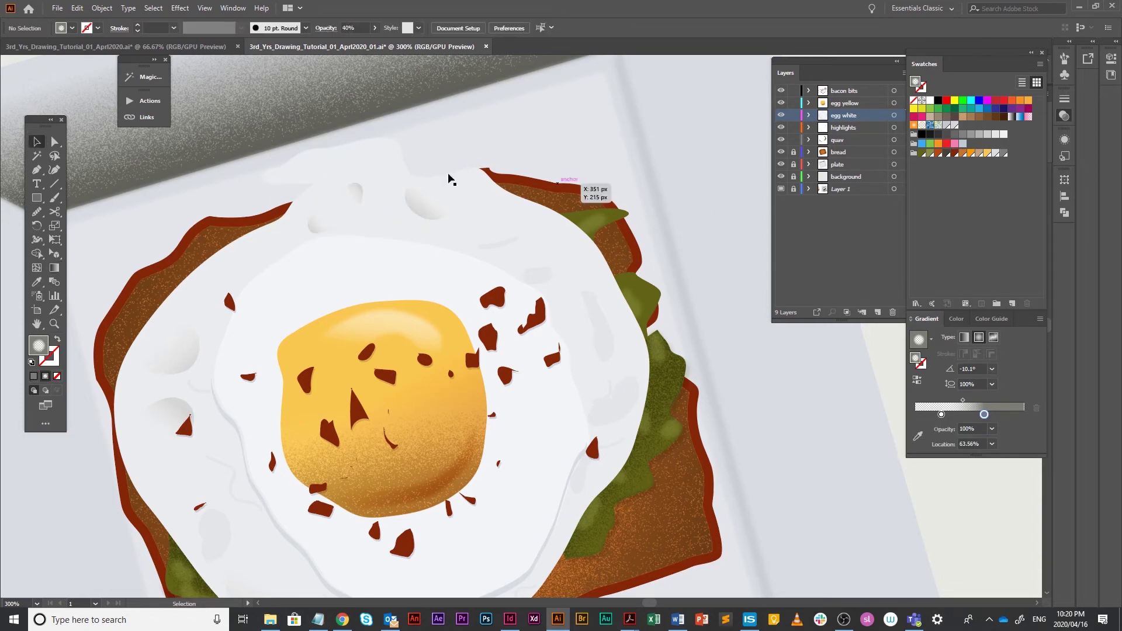
- Make the leaf shape's gradient linear at -60.1° with the white stop at 4.75%, and move the shape toward the egg white's outer edge
left_click(367, 199)
left_click(344, 207)
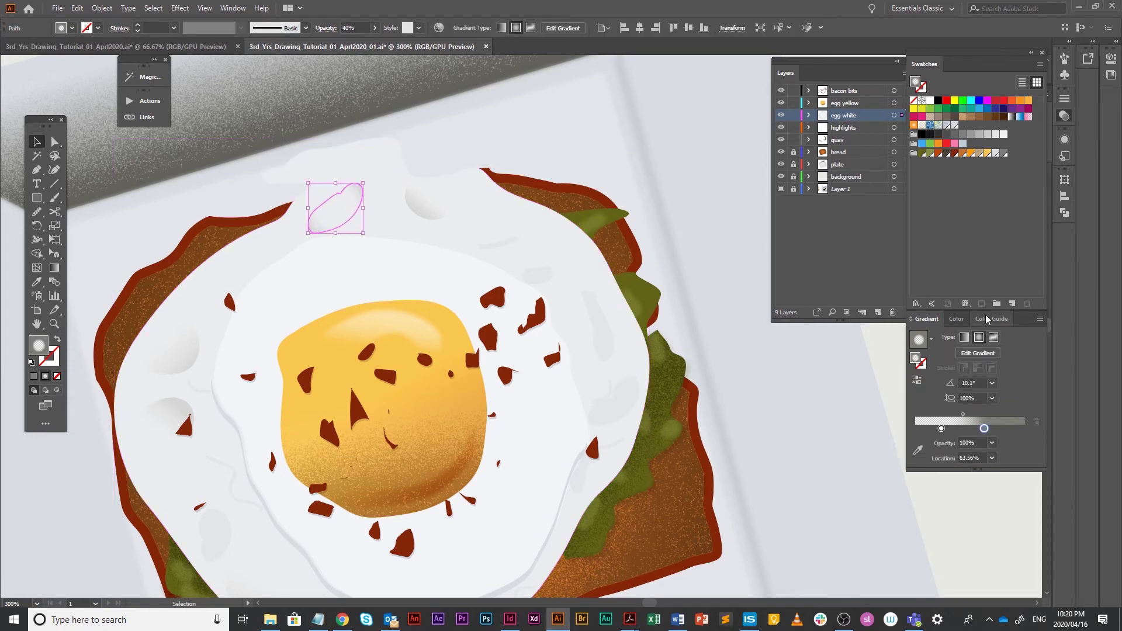
left_click(964, 337)
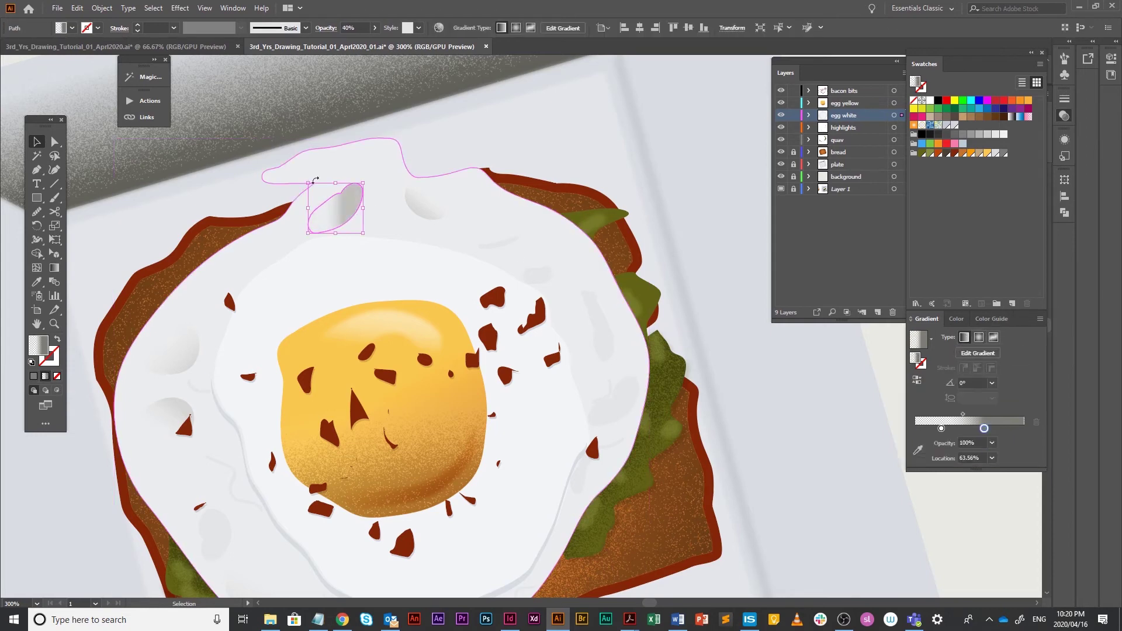
key("g")
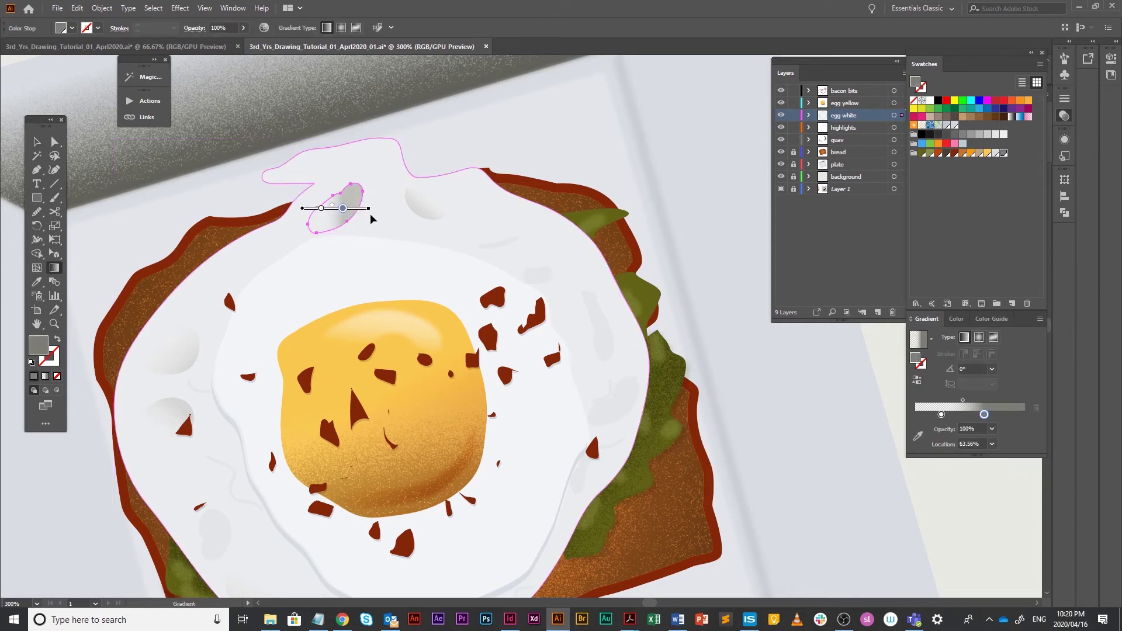
left_click_drag(371, 219, 359, 249)
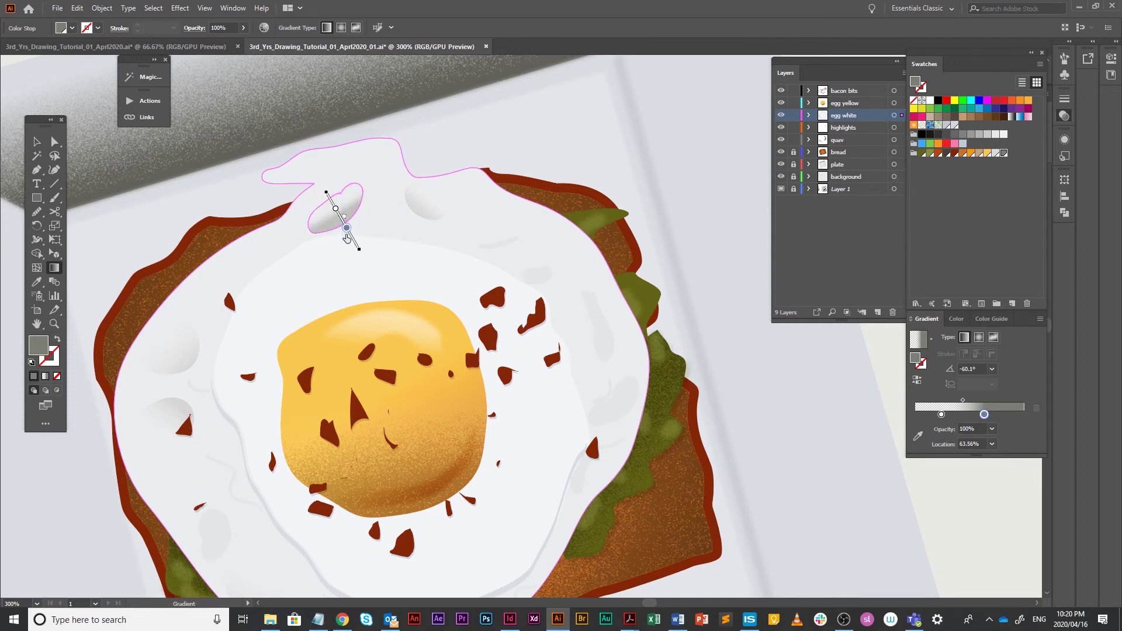
left_click_drag(346, 227, 330, 200)
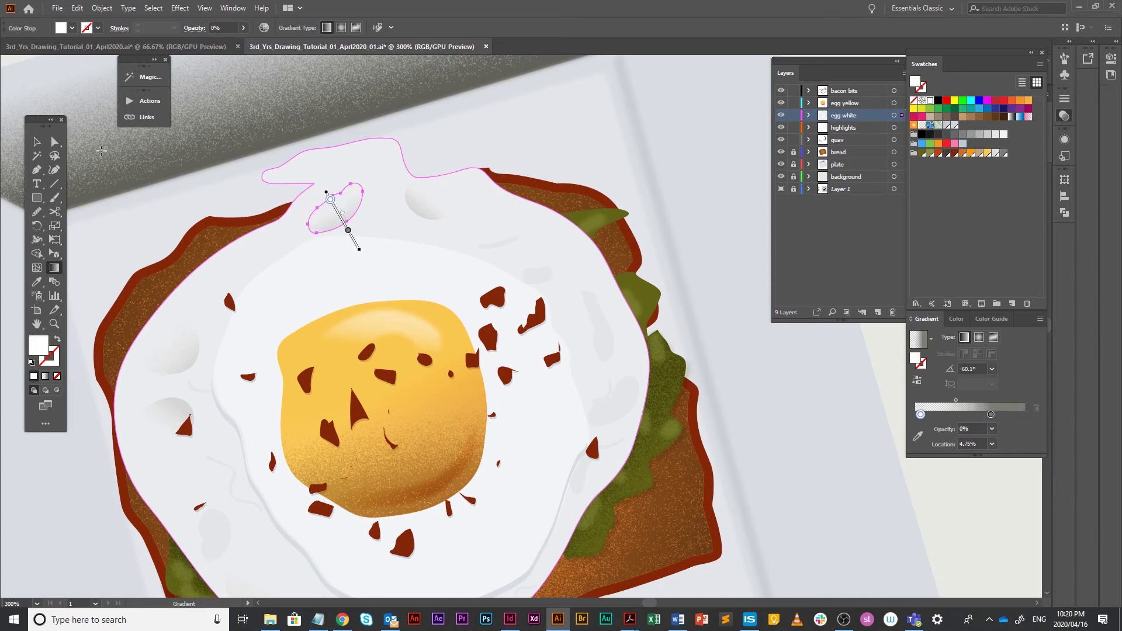
left_click(51, 143)
left_click(555, 140)
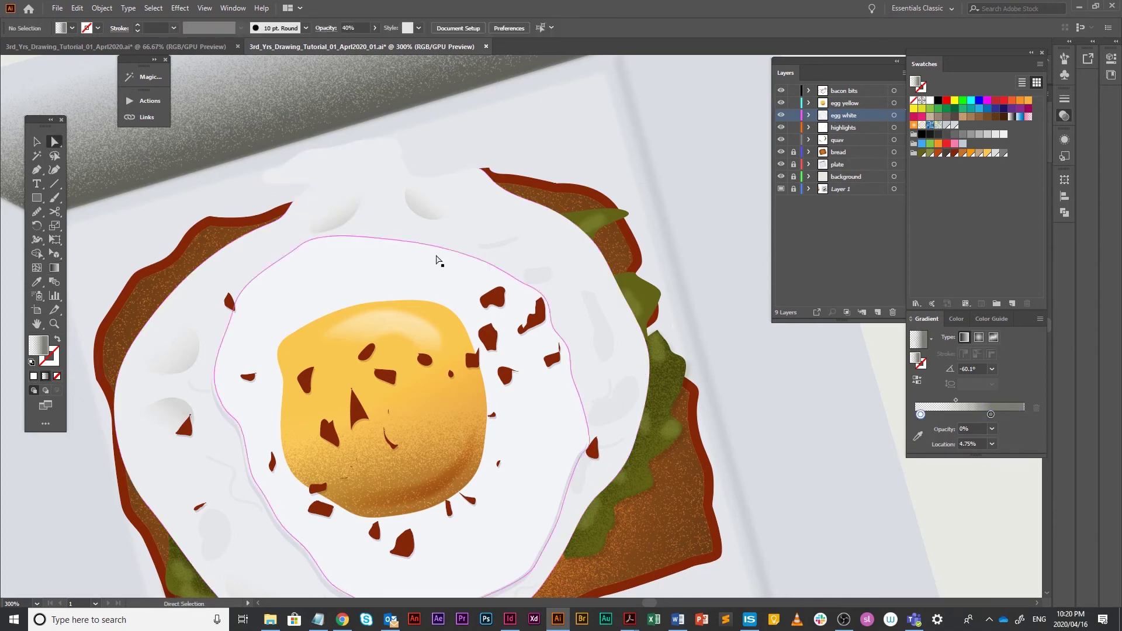
left_click_drag(327, 222, 309, 217)
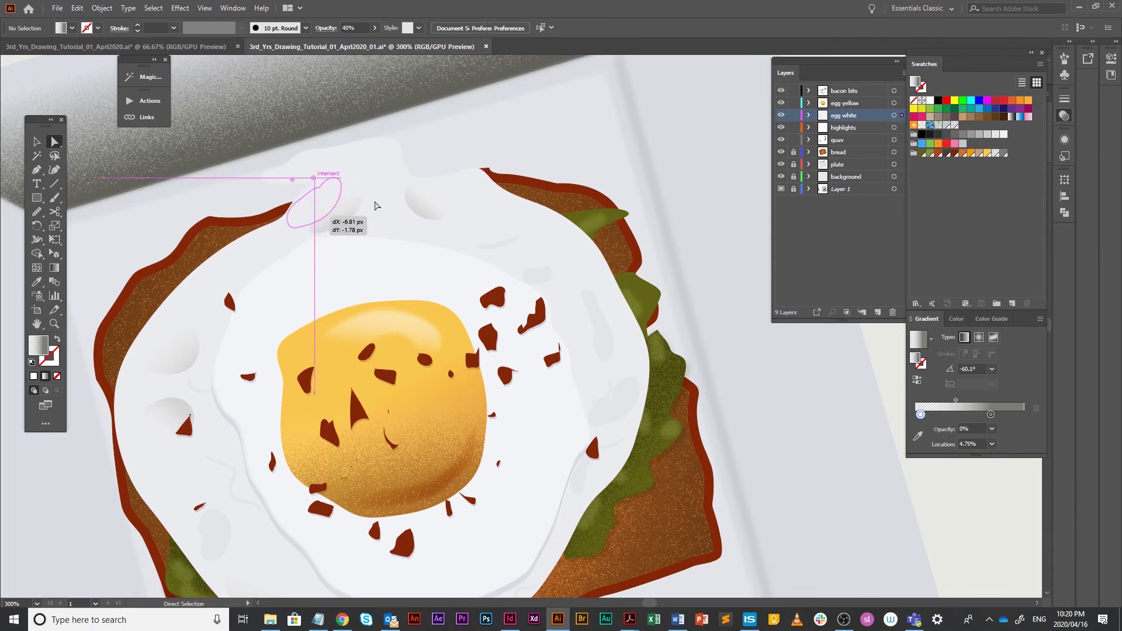
left_click(366, 158)
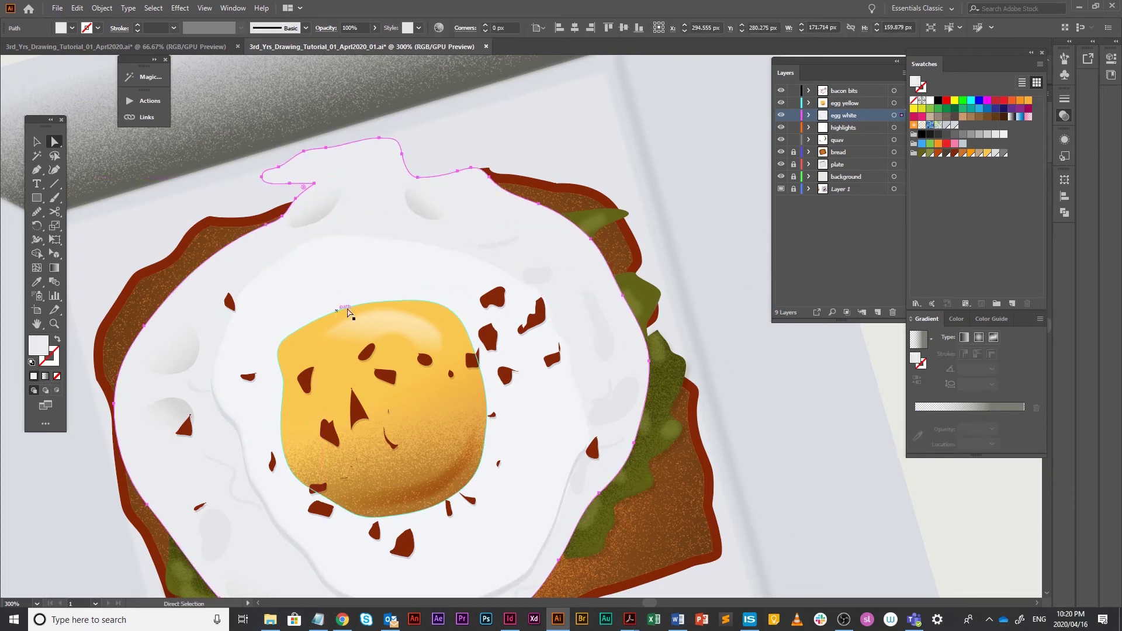
- Apply the white-to-grey linear gradient to the elongated shading shape on the egg white's right side
left_click_drag(582, 303, 544, 266)
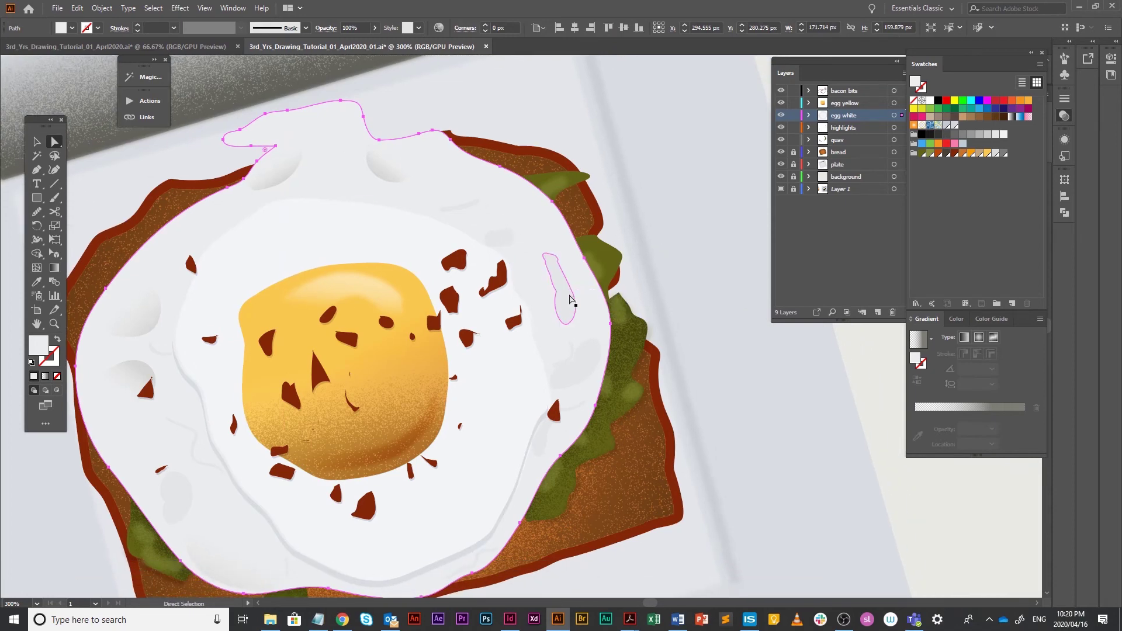
left_click(570, 298)
key("g")
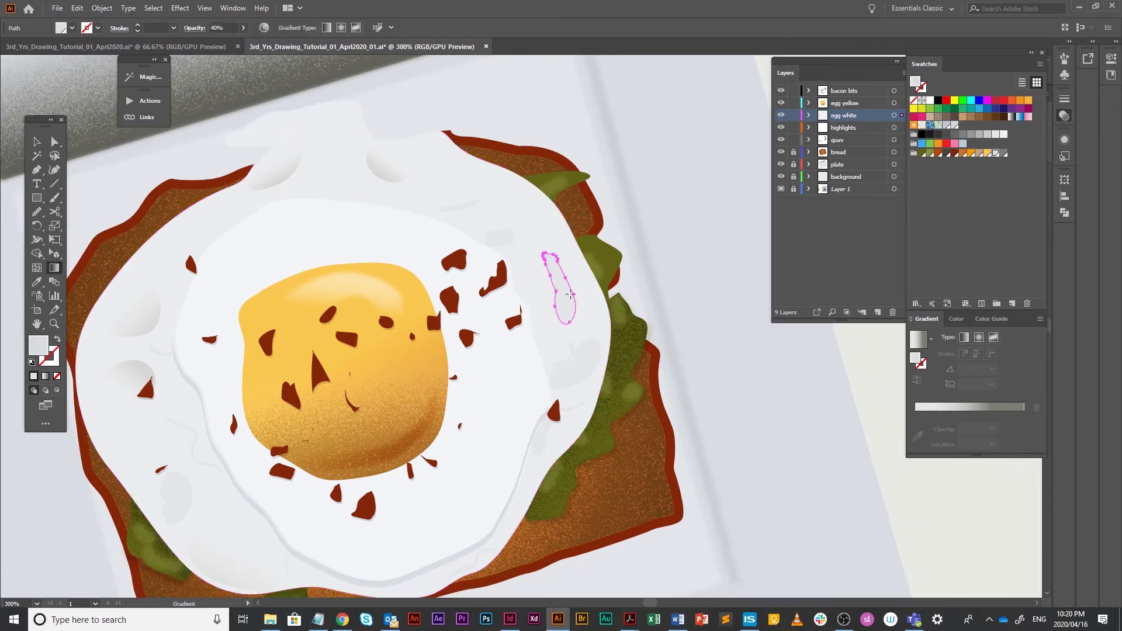
left_click(974, 412)
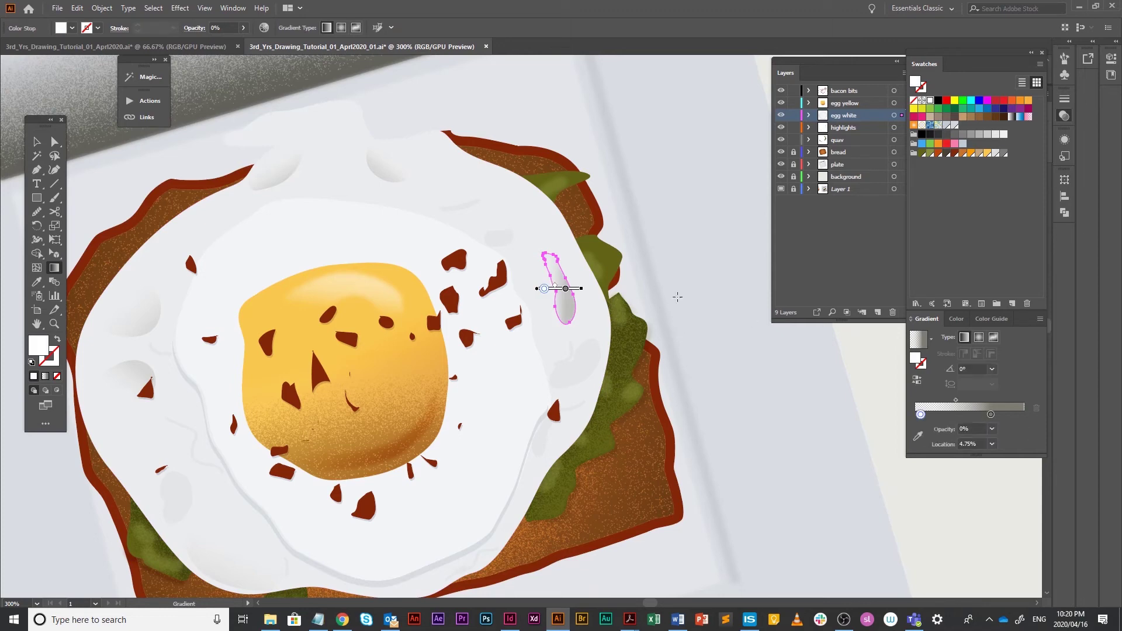
- Rotate the gradient on the egg white's elongated shading shape to -156.6° with the grey stop at 85.79%, and deselect it
mouse_move(585, 289)
left_mouse_down()
mouse_move(504, 292)
mouse_move(510, 309)
mouse_move(565, 286)
mouse_move(538, 295)
left_mouse_up()
left_click(36, 142)
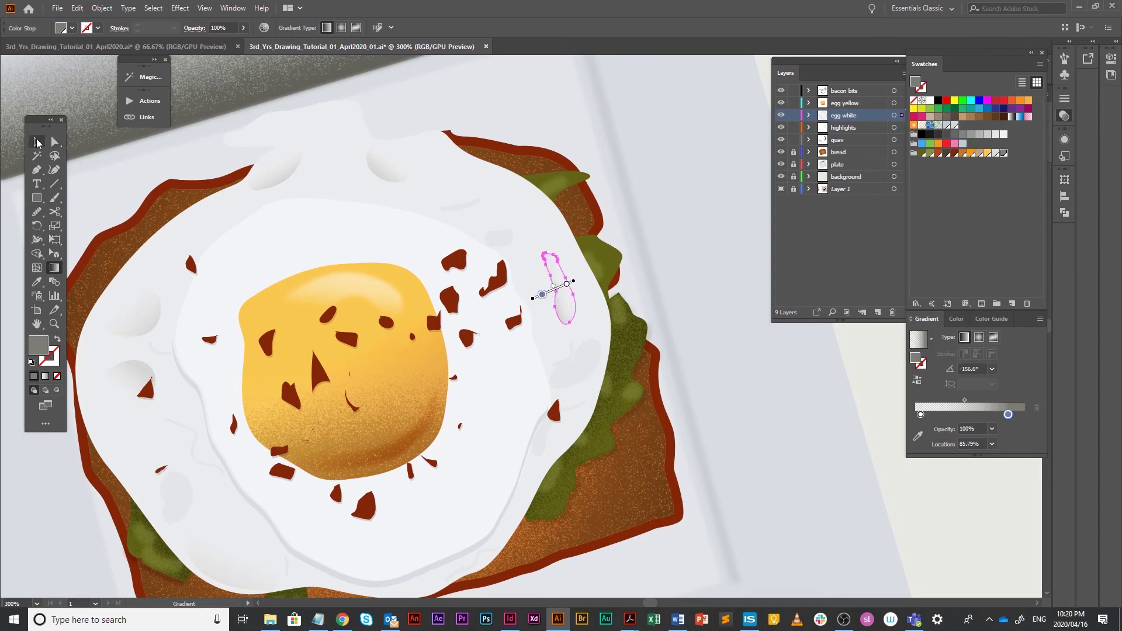
left_click(696, 260)
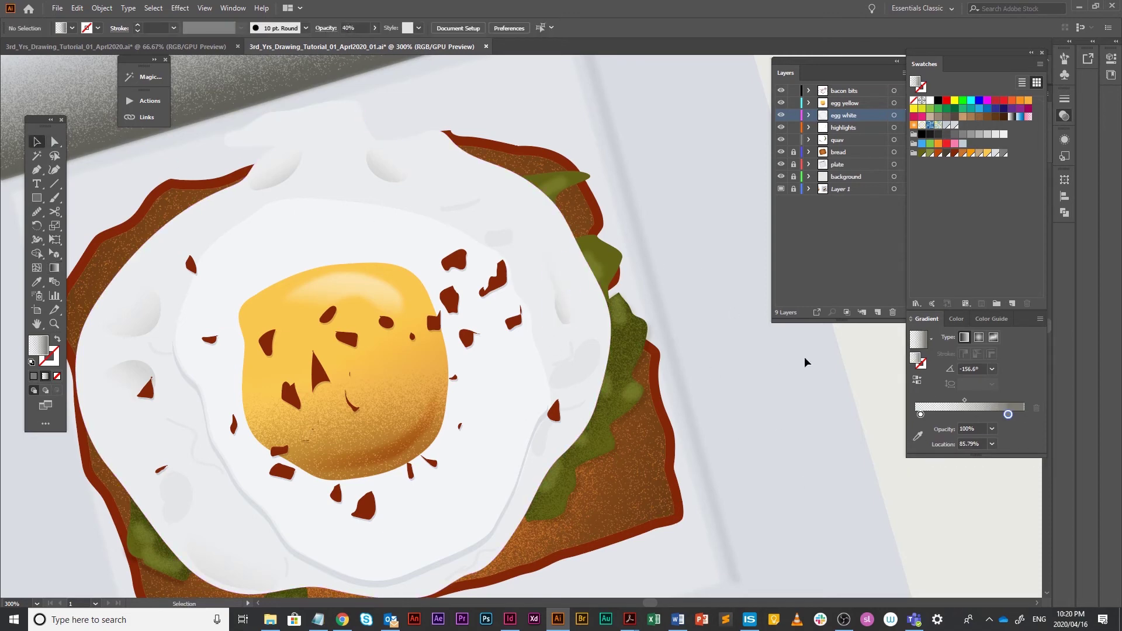
- Compare the whole illustration with the reference photo by hiding the artwork layers and showing them again
scroll(657, 297, "down", 1, "alt")
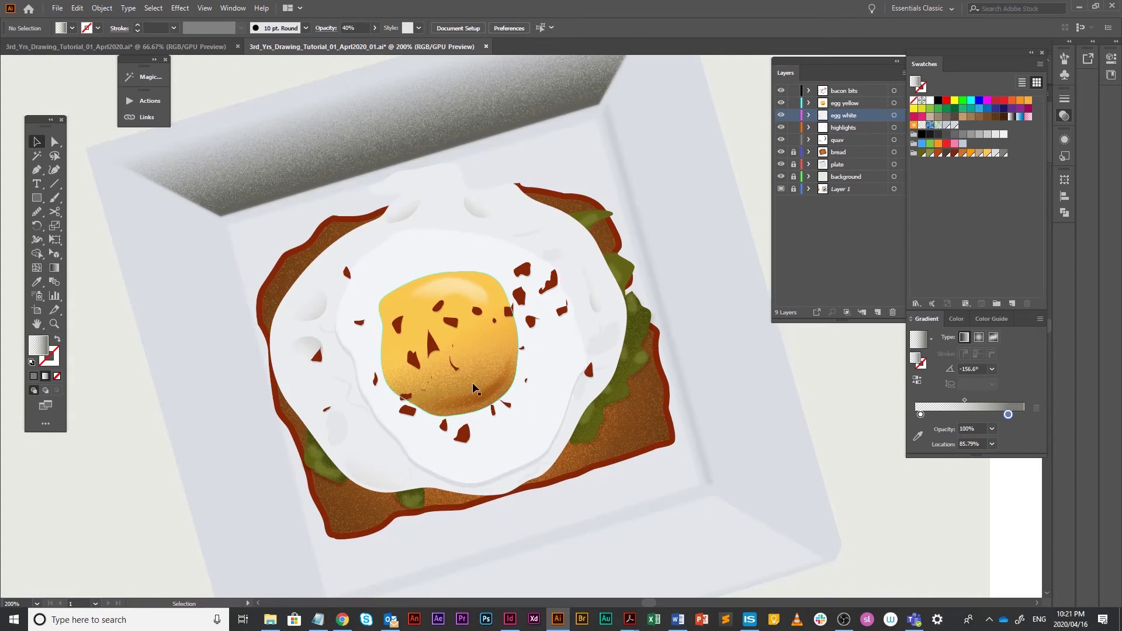
scroll(662, 351, "down", 2, "alt")
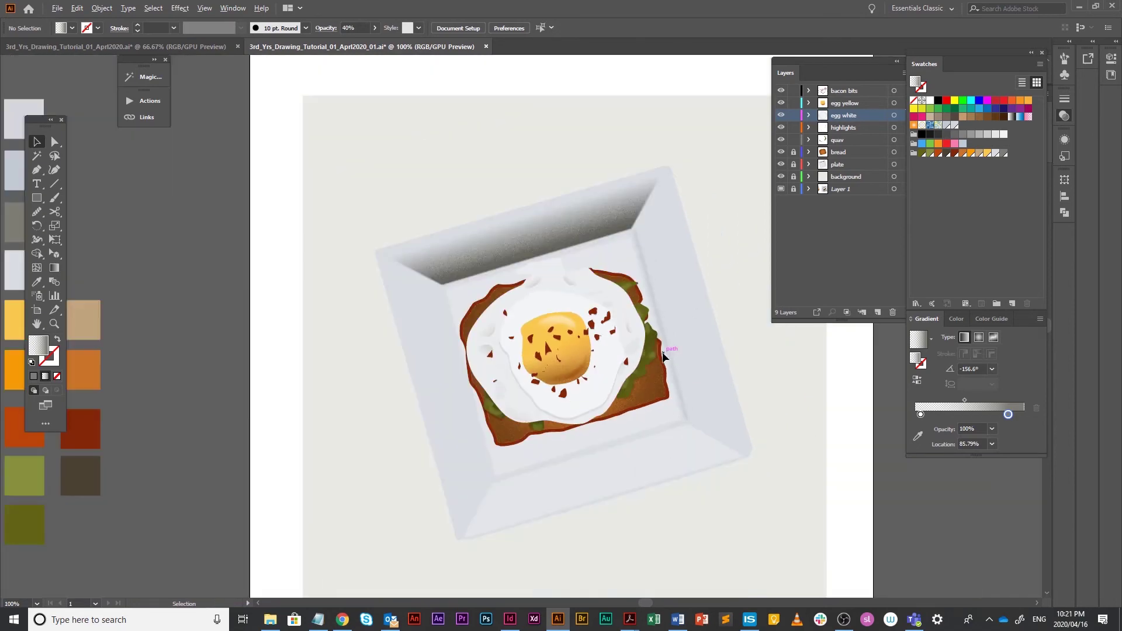
key("space")
left_click_drag(676, 340, 545, 301)
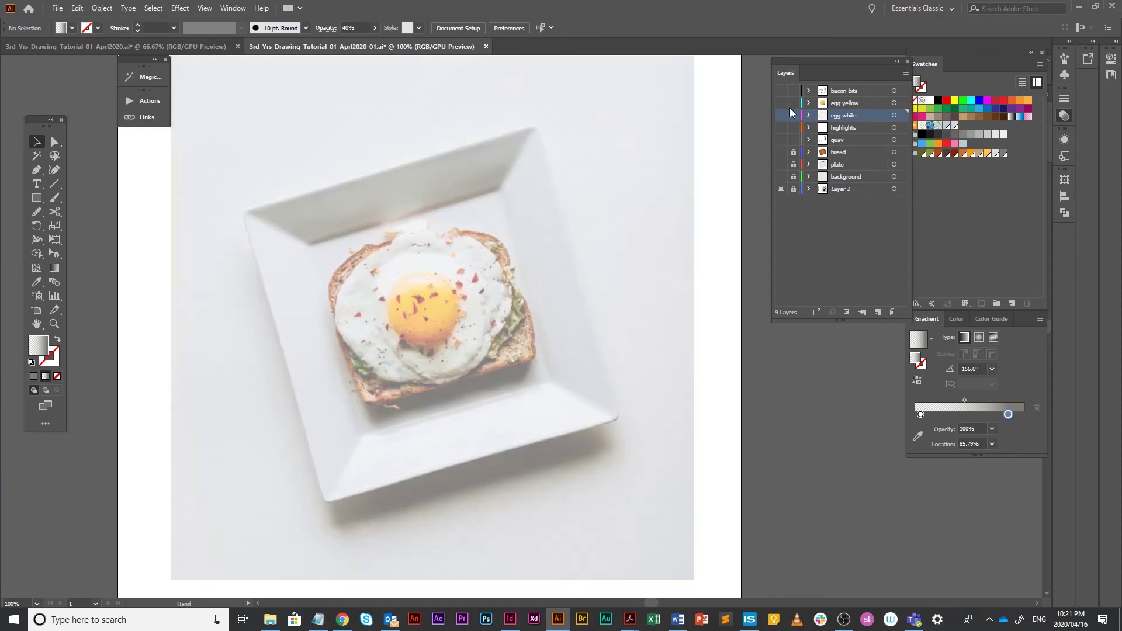
left_click_drag(779, 91, 781, 166)
left_click(781, 189)
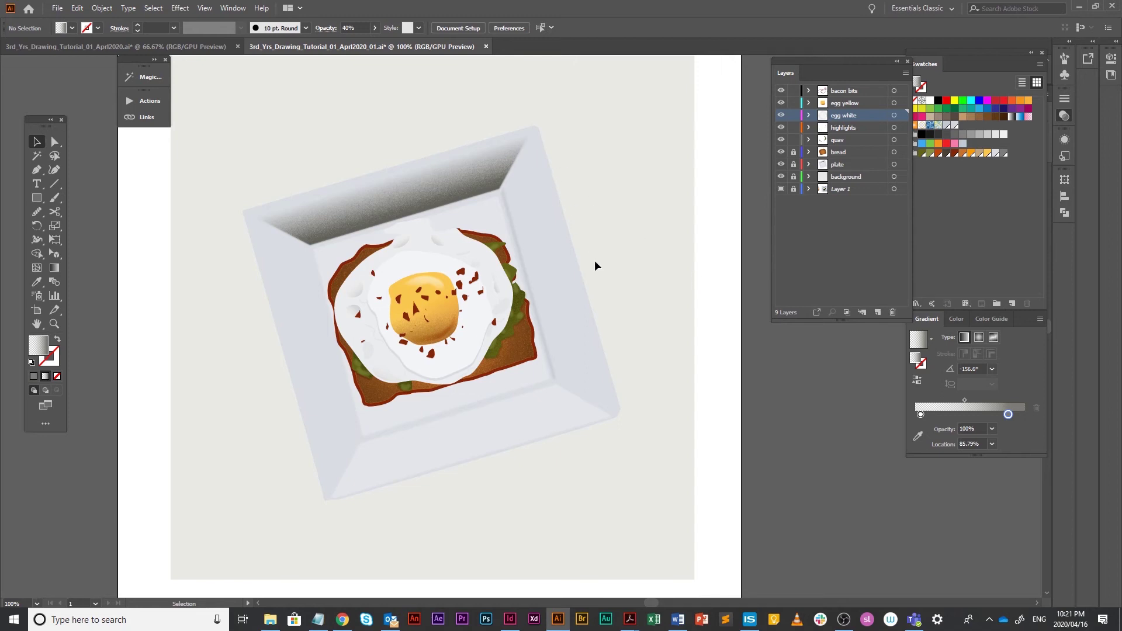
- Switch to outline view and add a layer named "shadows" between the bread and plate layers
key("ctrl+y")
scroll(508, 352, "up", 2)
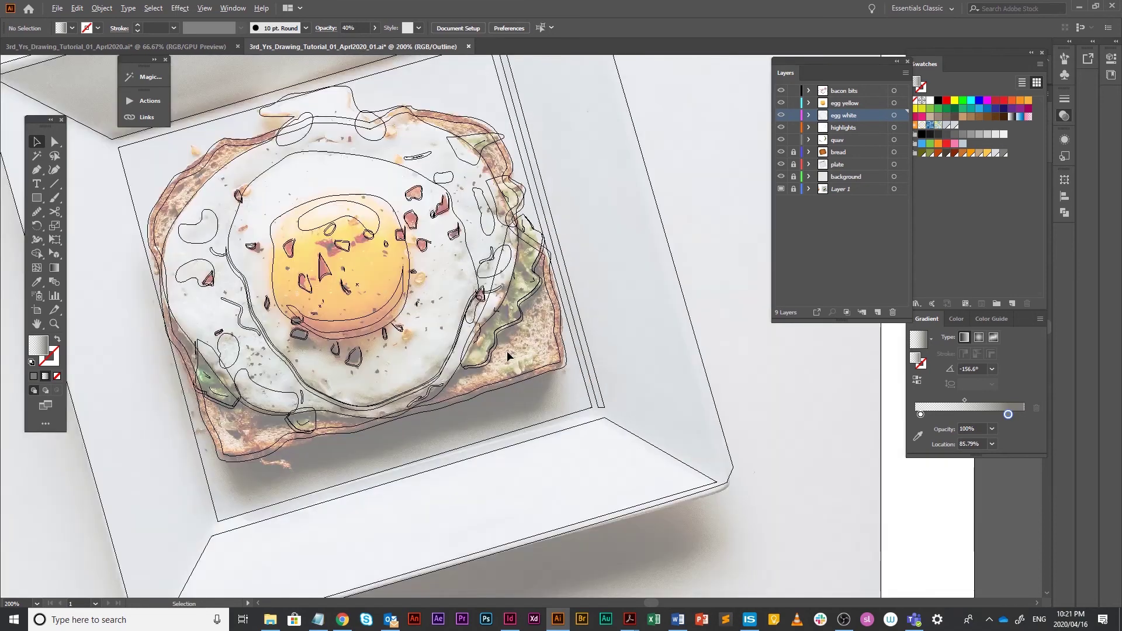
scroll(555, 367, "up", 1)
left_click_drag(557, 369, 689, 256)
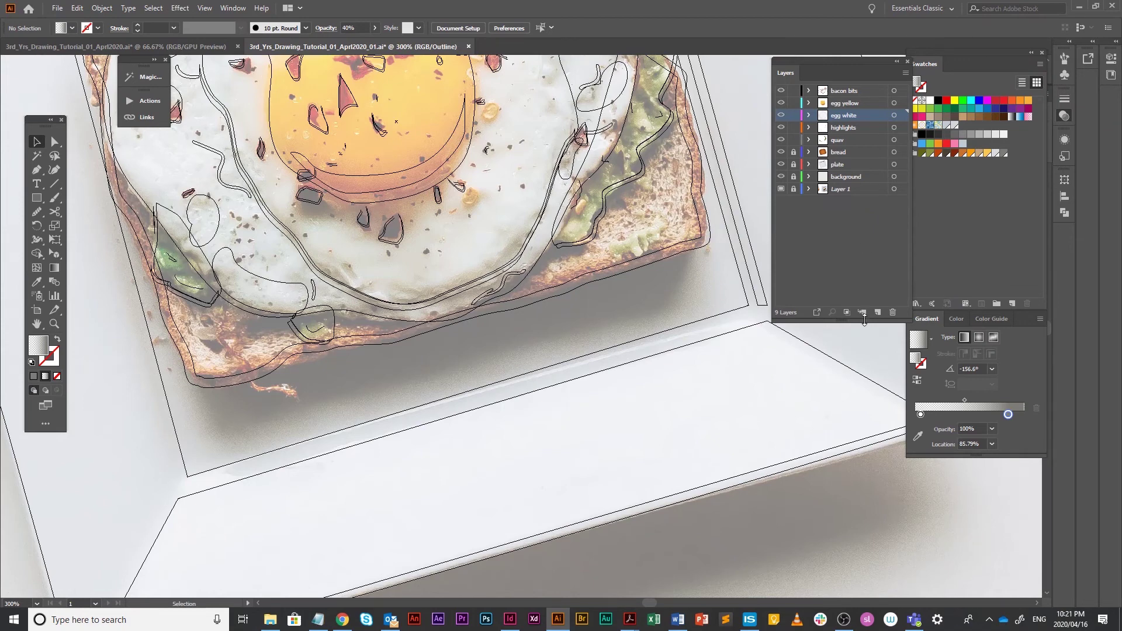
left_click(878, 313)
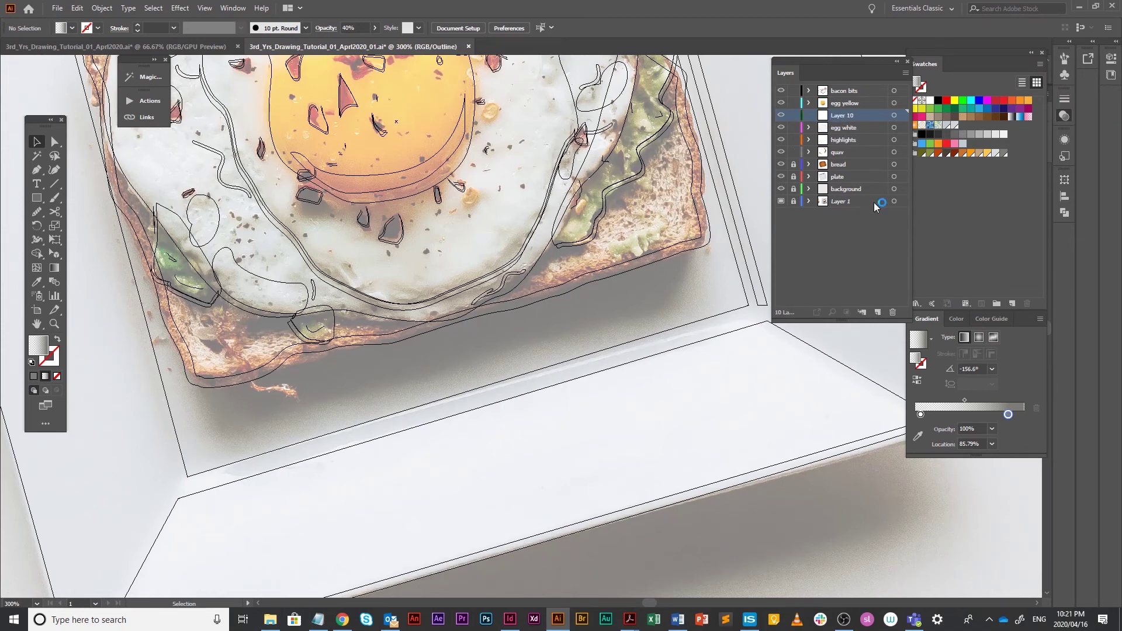
double_click(844, 116)
type("shadows")
key("Return")
left_click_drag(871, 116, 861, 170)
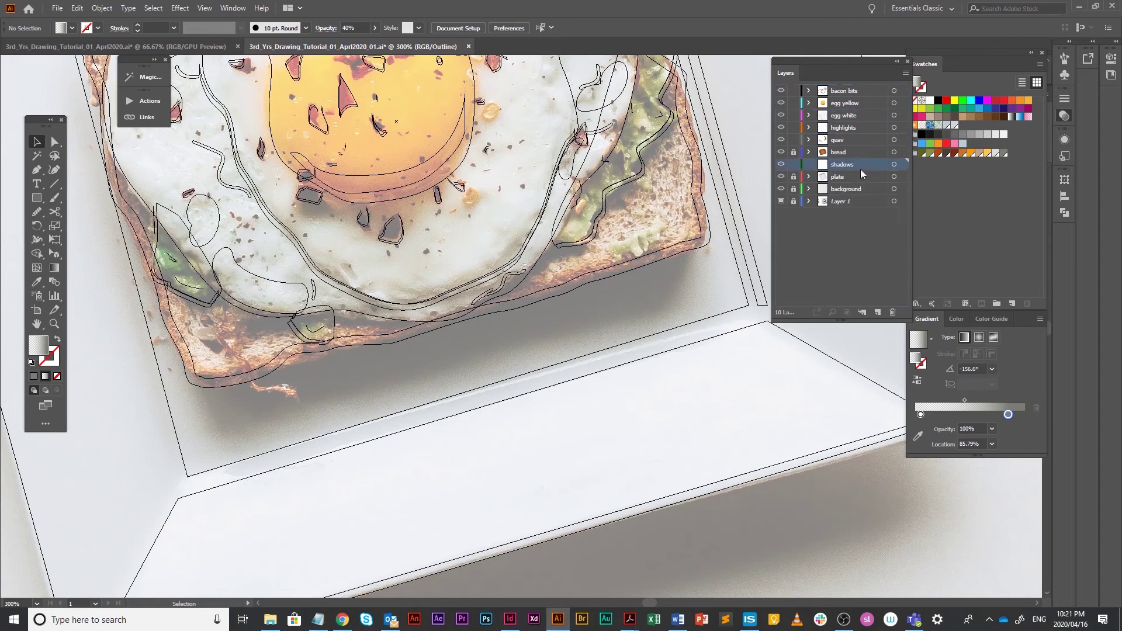
- Trace the photo's shadow below the toast's lower edge as a closed Pen shape, tucking its upper side under the bread
key("p")
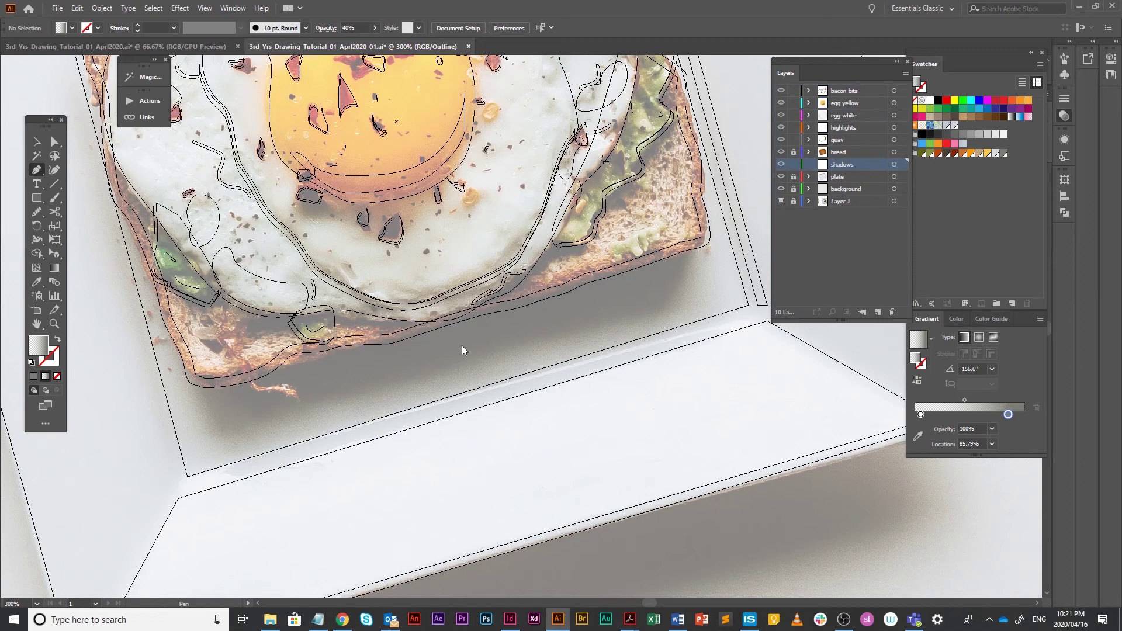
left_click(198, 386)
mouse_move(246, 439)
left_mouse_down()
mouse_move(293, 446)
mouse_move(269, 434)
left_mouse_up()
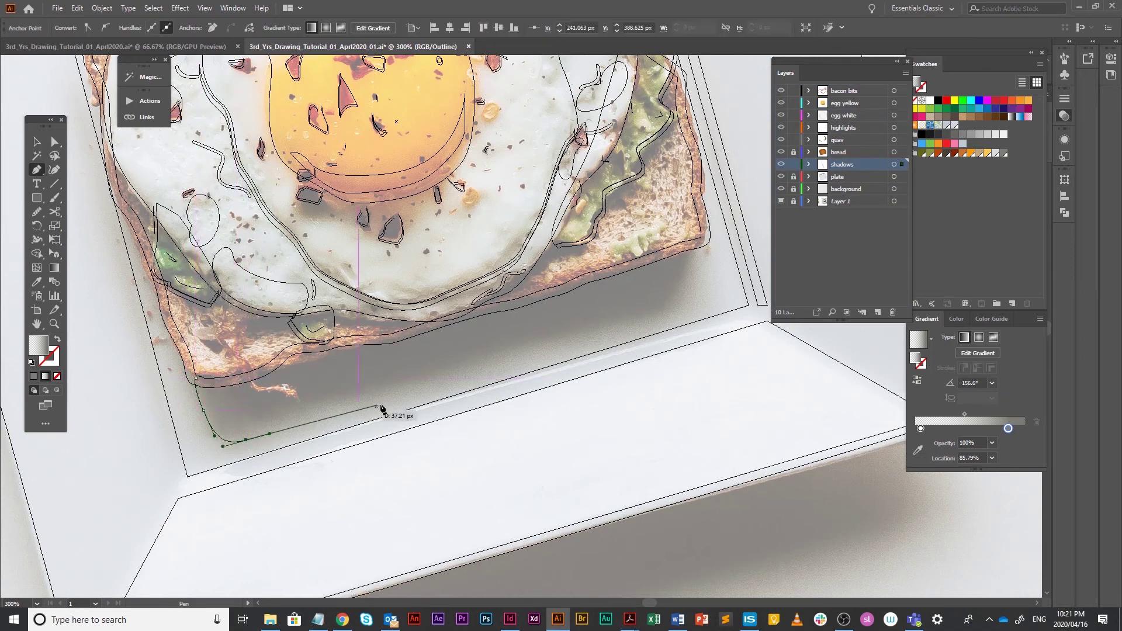
left_click_drag(402, 392, 427, 388)
left_click_drag(689, 310, 698, 251)
left_click(694, 240)
left_click(396, 320)
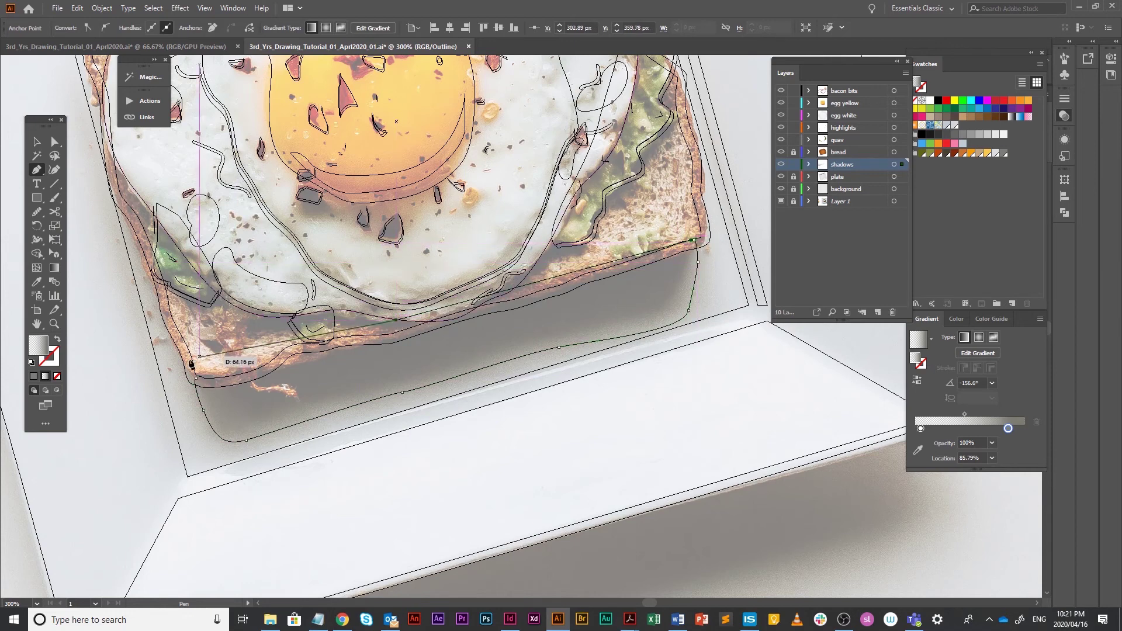
left_click(197, 380)
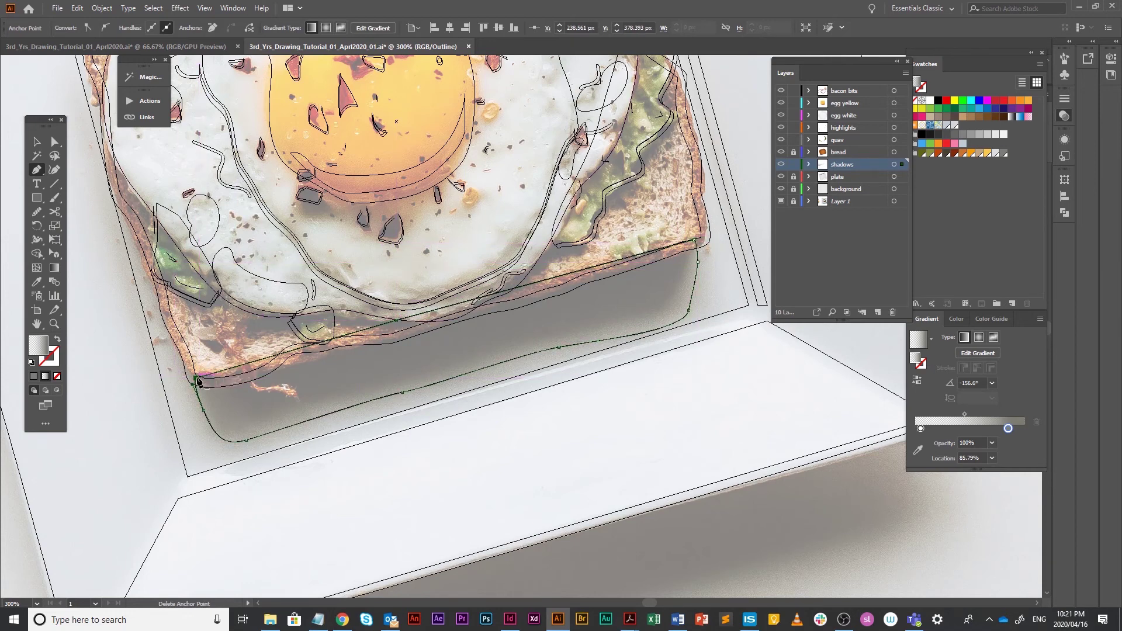
- Fill the toast shadow with the photo's grey, return to preview and change the fill to the dark brown swatch
key("i")
left_click(478, 328)
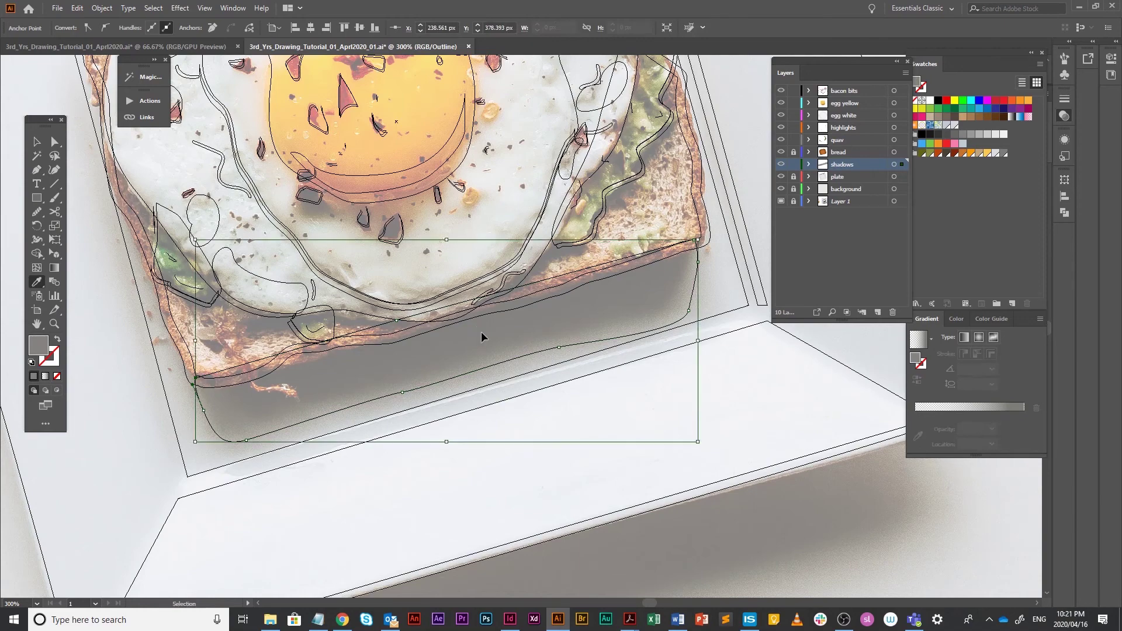
key("ctrl+y")
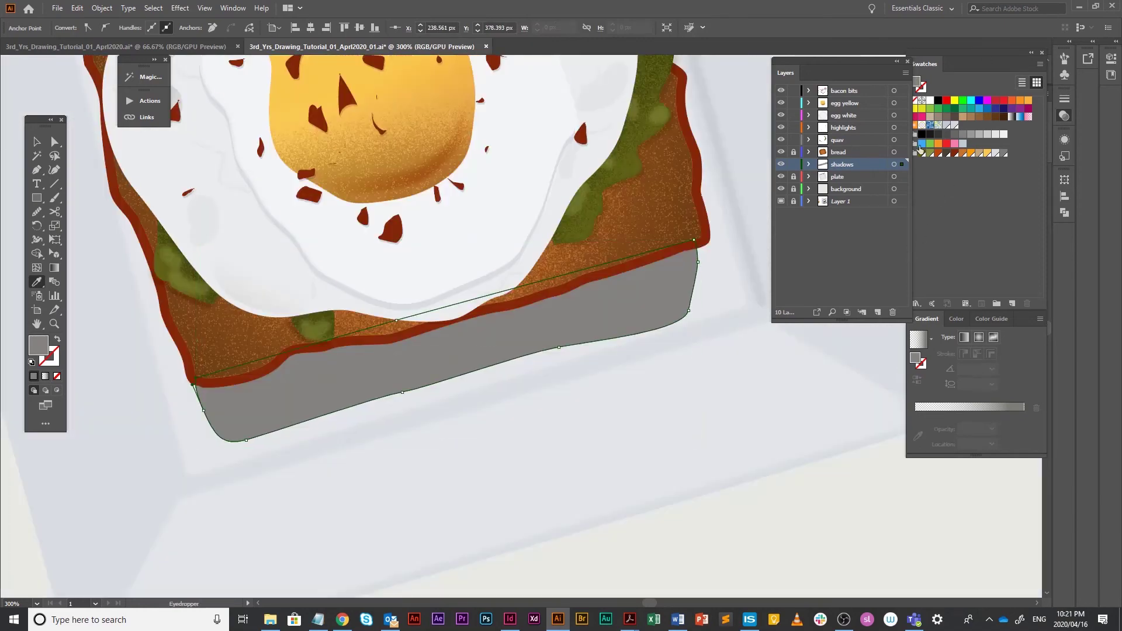
left_click(939, 155)
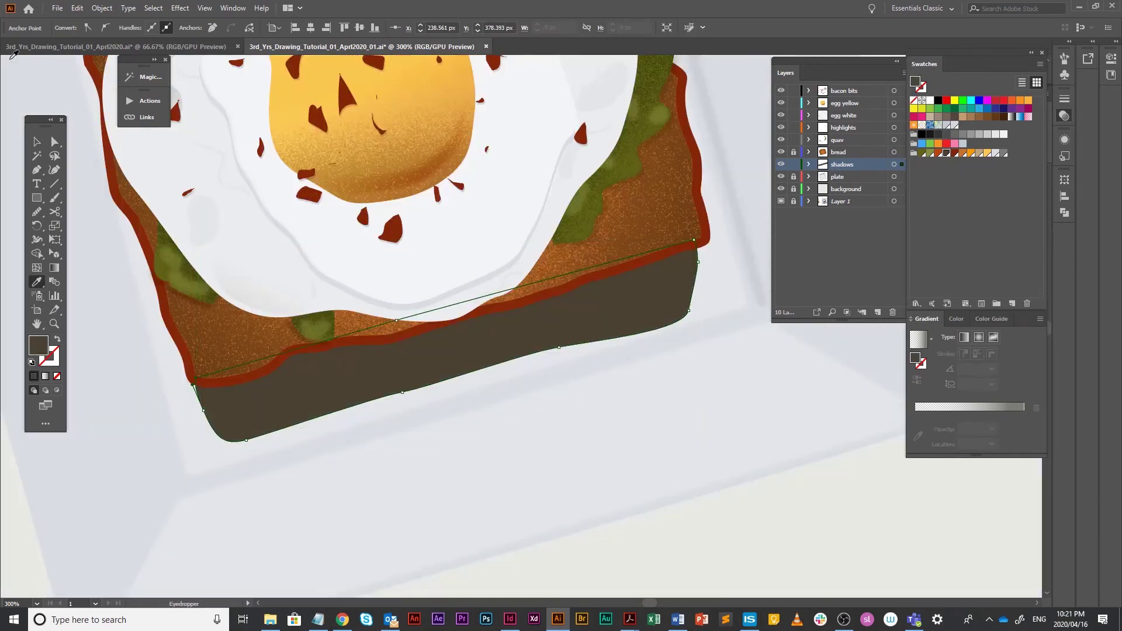
- Apply the white-to-grey linear gradient to the toast shadow and recolour its grey stop dark brown
left_click(35, 141)
left_click(989, 408)
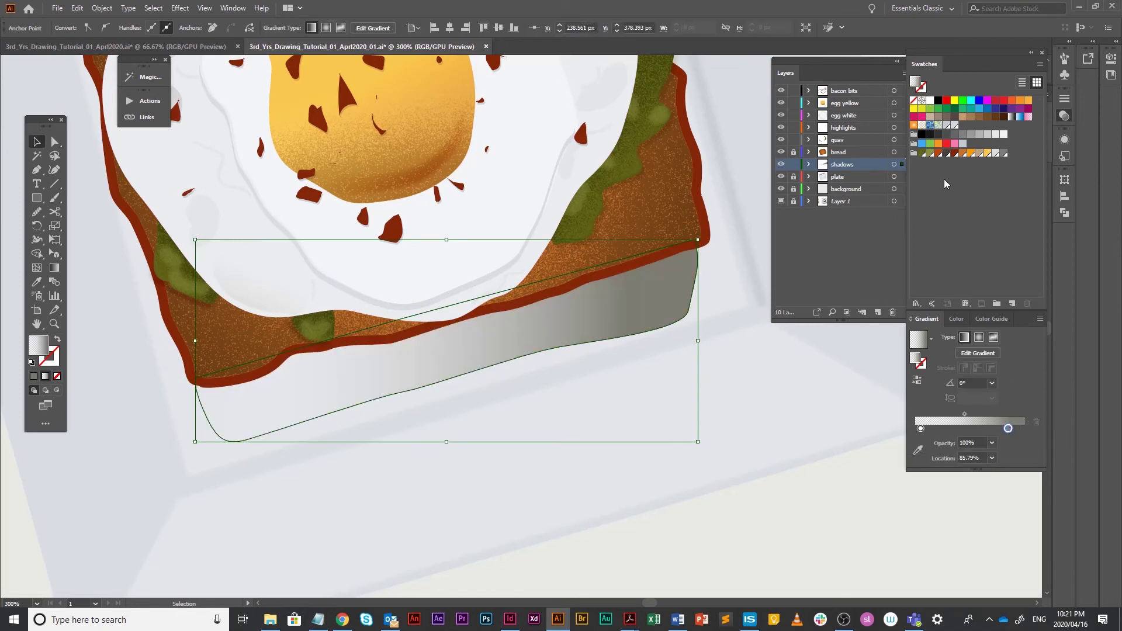
left_click(945, 153)
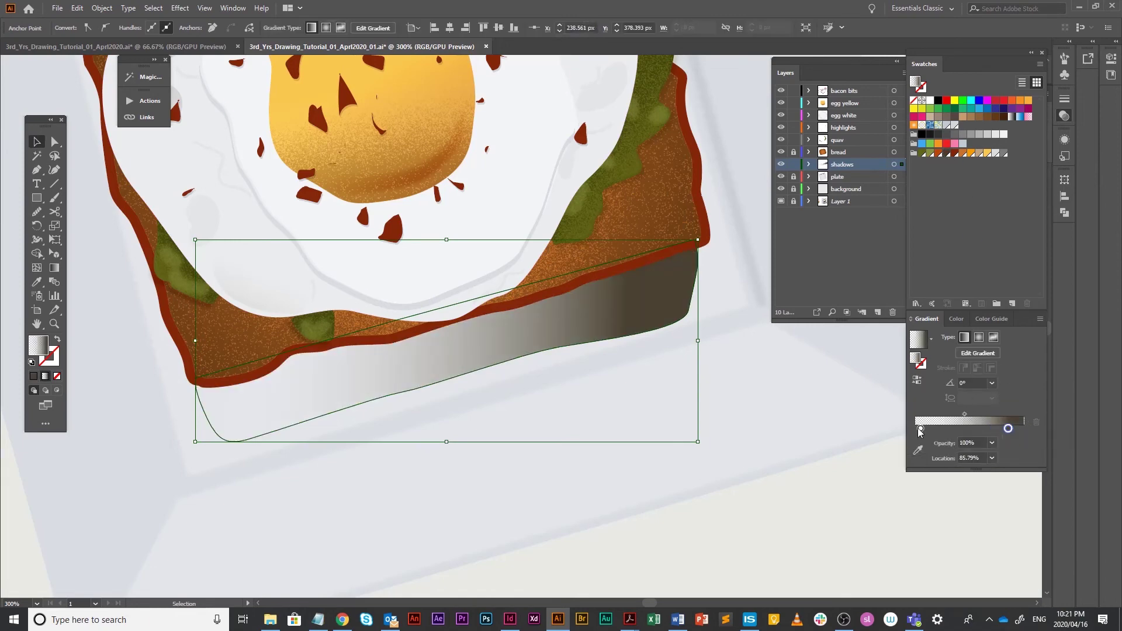
- Rotate the toast shadow's gradient to 104.5° and reposition it across the shape, with the dark end toward the bread
key("g")
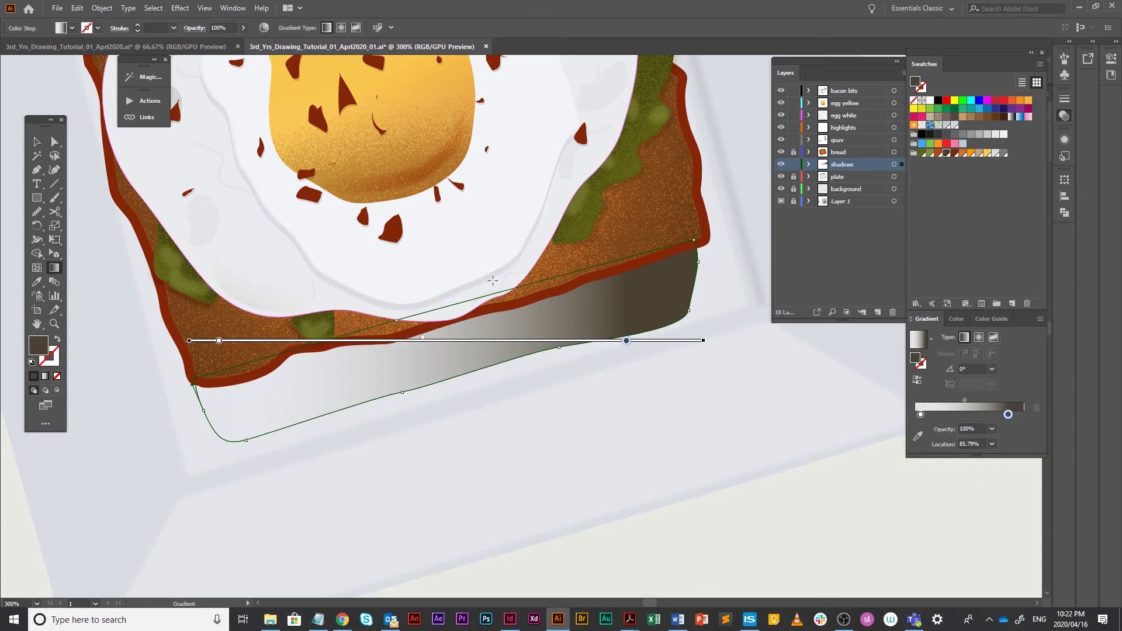
mouse_move(709, 338)
left_mouse_down()
mouse_move(305, 111)
mouse_move(159, 216)
left_mouse_up()
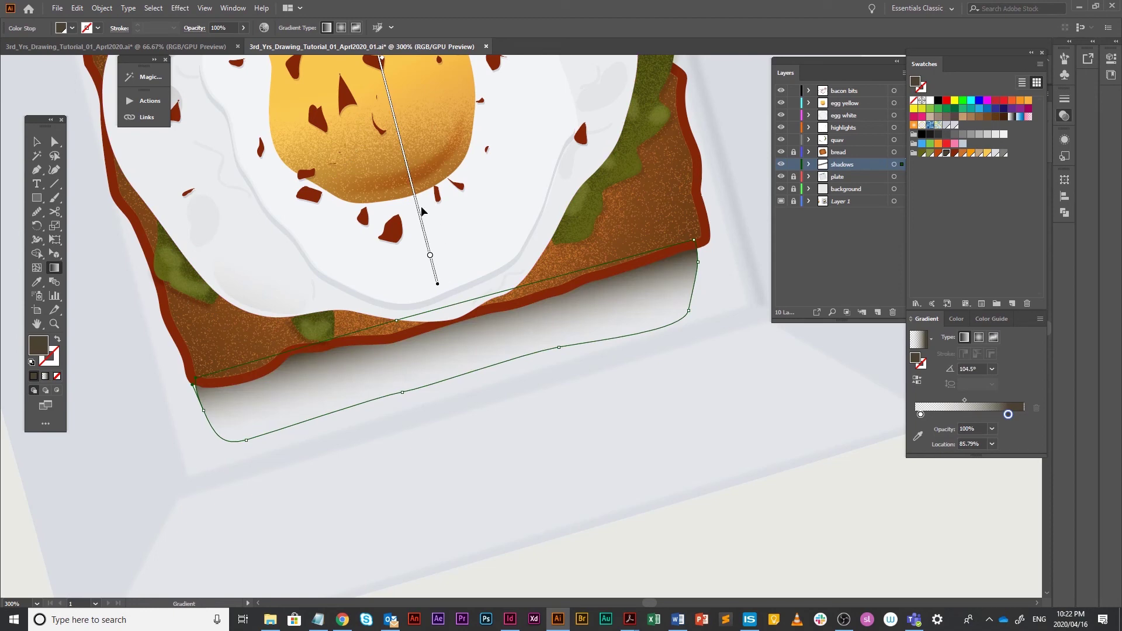
left_click_drag(418, 215, 469, 396)
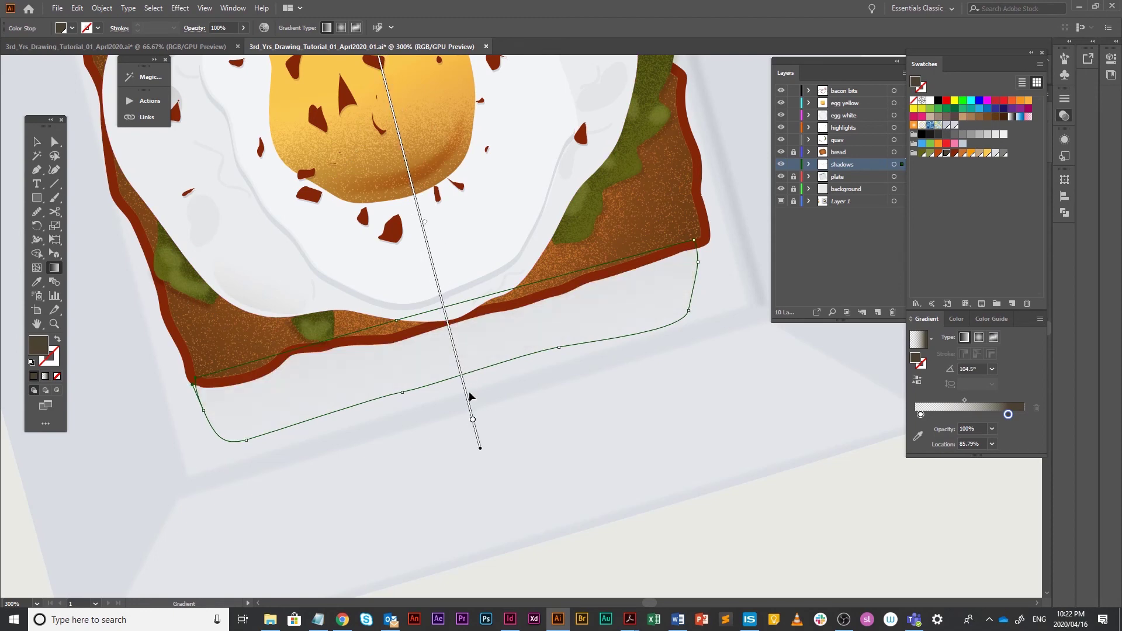
scroll(469, 291, "down", 1)
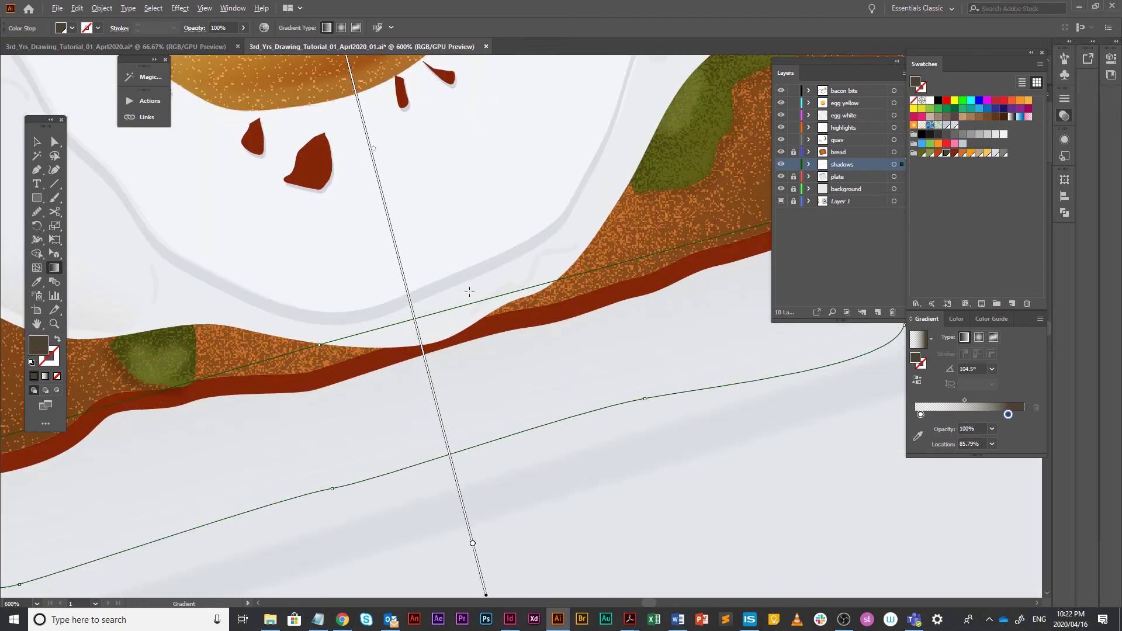
mouse_move(404, 114)
left_mouse_down()
mouse_move(451, 291)
mouse_move(445, 277)
left_mouse_up()
left_click_drag(389, 62, 434, 238)
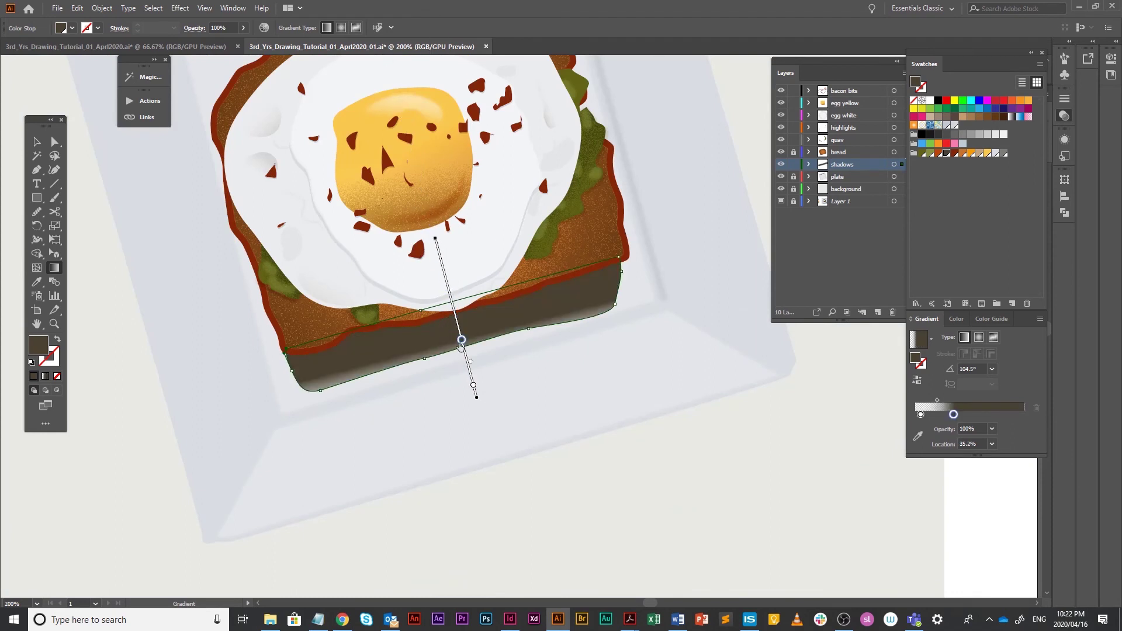
- Place the shadow gradient's dark stop at 50.21% and its transparent white stop at 18.53%, and deselect the shape
left_click_drag(461, 346, 450, 304)
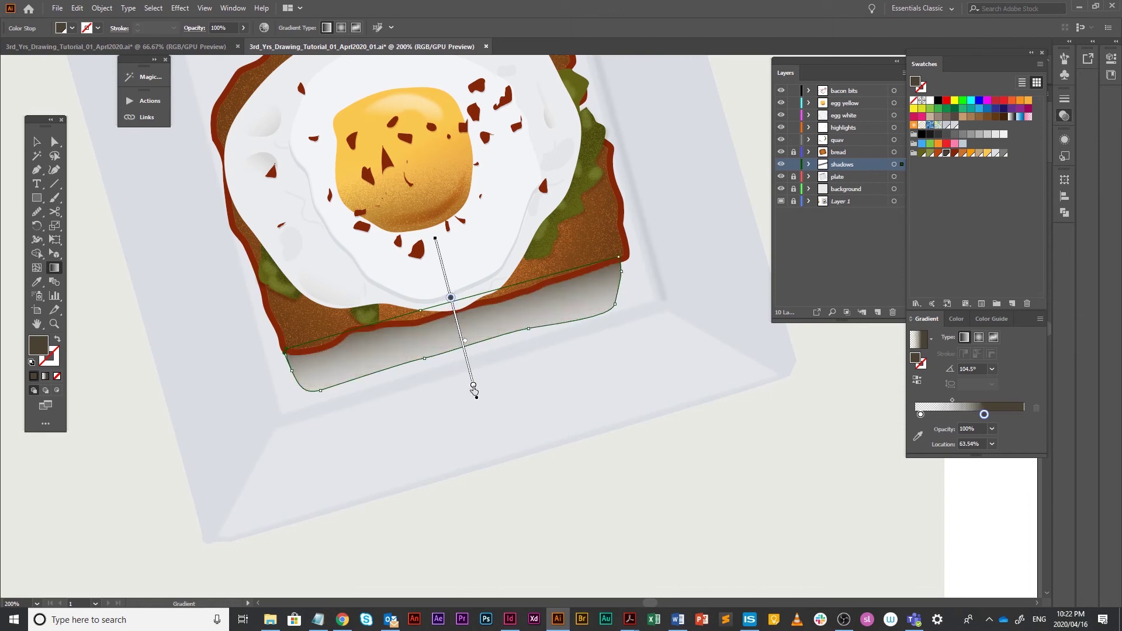
left_click_drag(473, 387, 466, 359)
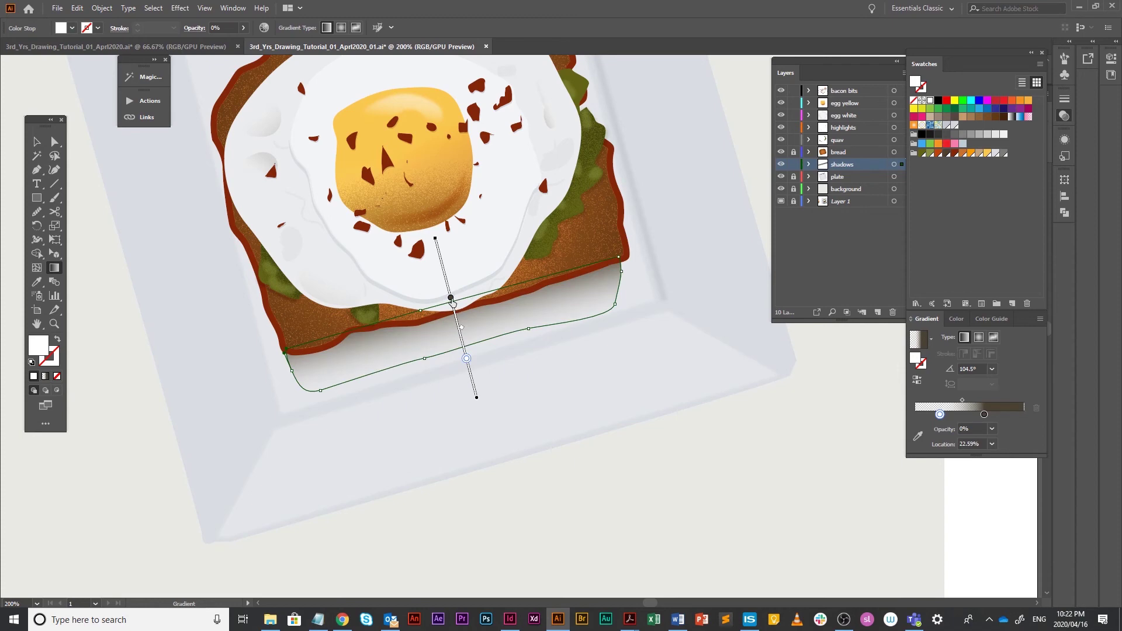
left_click_drag(450, 298, 456, 317)
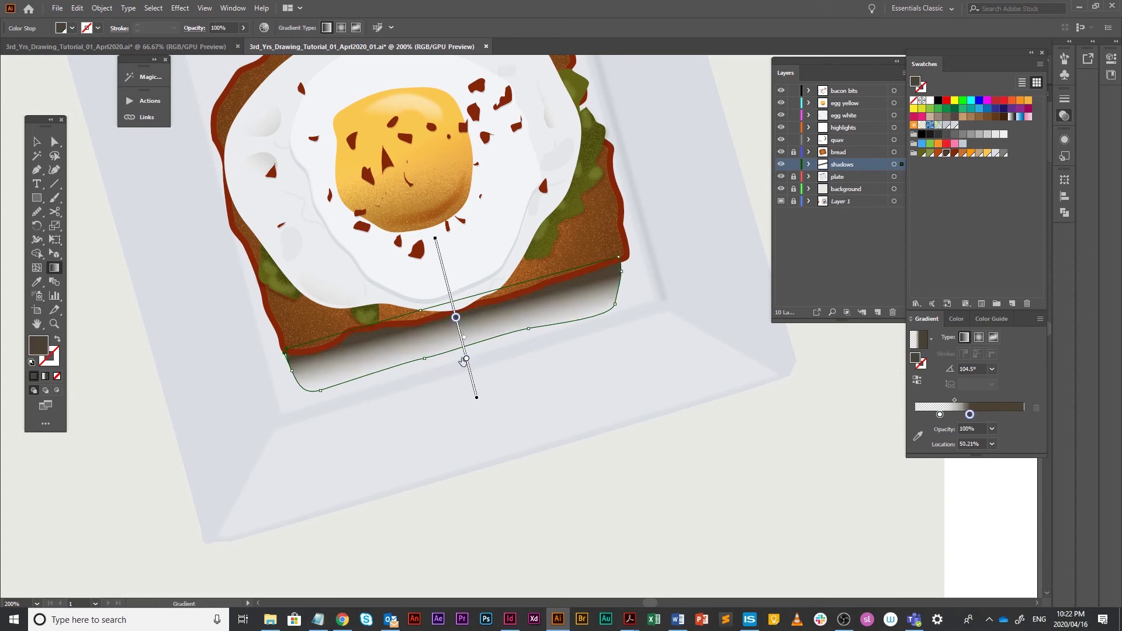
mouse_move(466, 359)
left_mouse_down()
mouse_move(471, 374)
mouse_move(468, 365)
left_mouse_up()
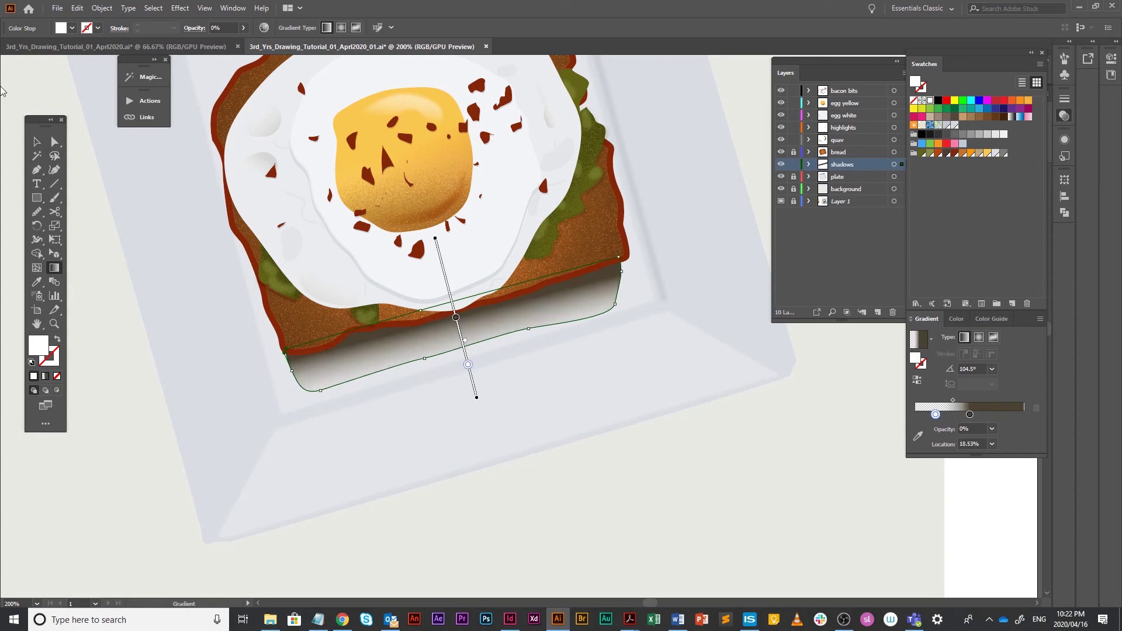
left_click(36, 142)
left_click(576, 315)
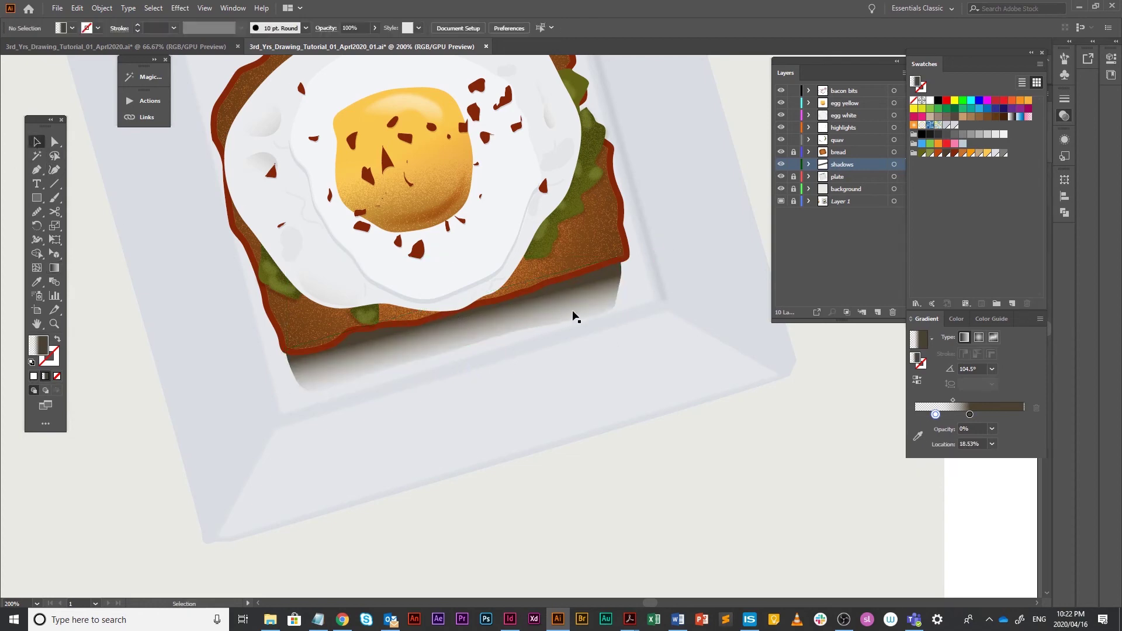
- Select the toast shadow and recolour its gradient's dark brown stop black
left_click(608, 308)
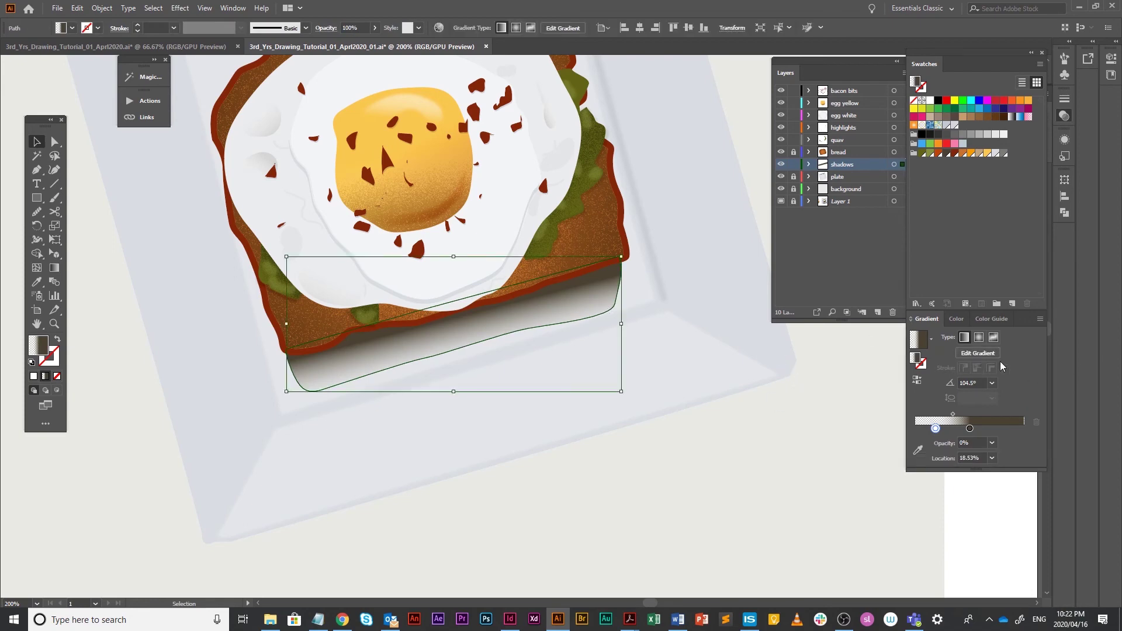
key("a")
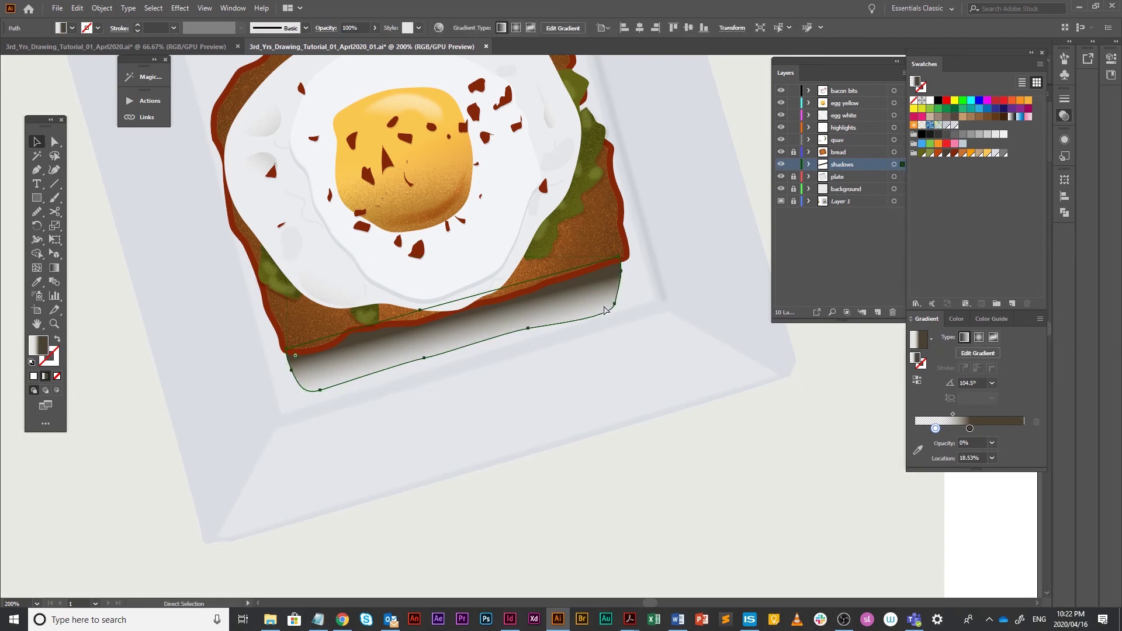
key("ctrl")
left_click(969, 430)
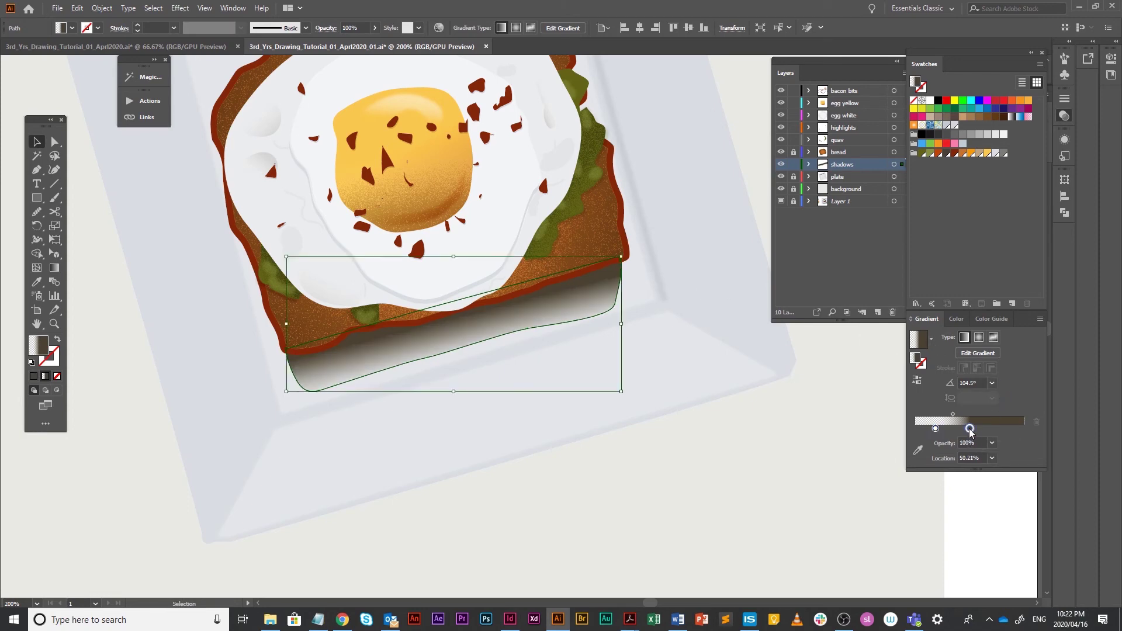
double_click(969, 430)
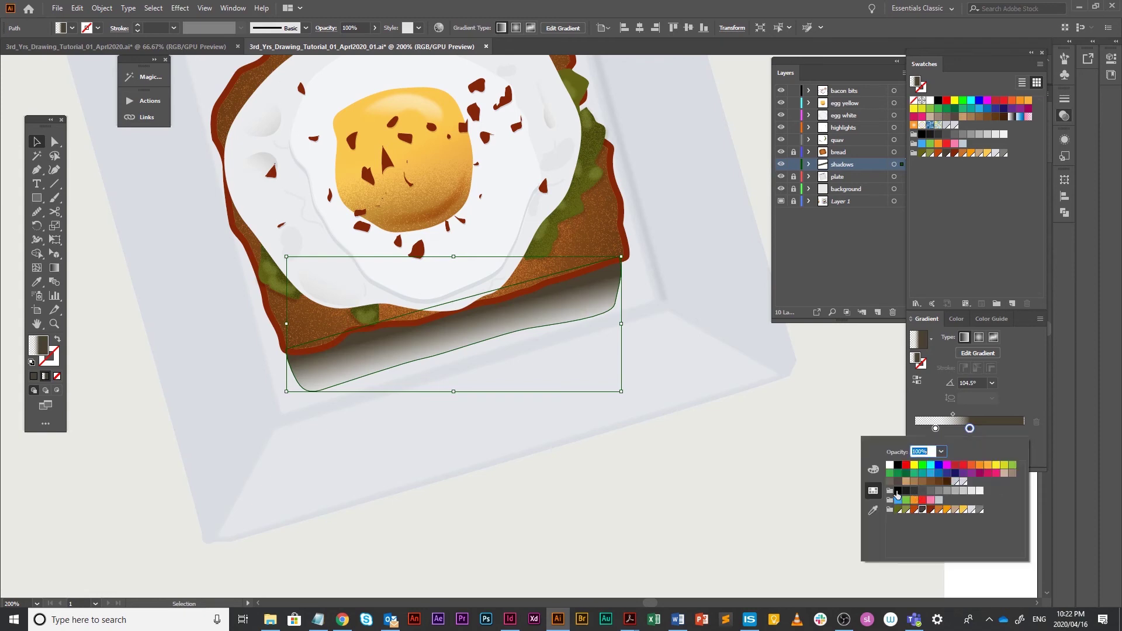
left_click(898, 491)
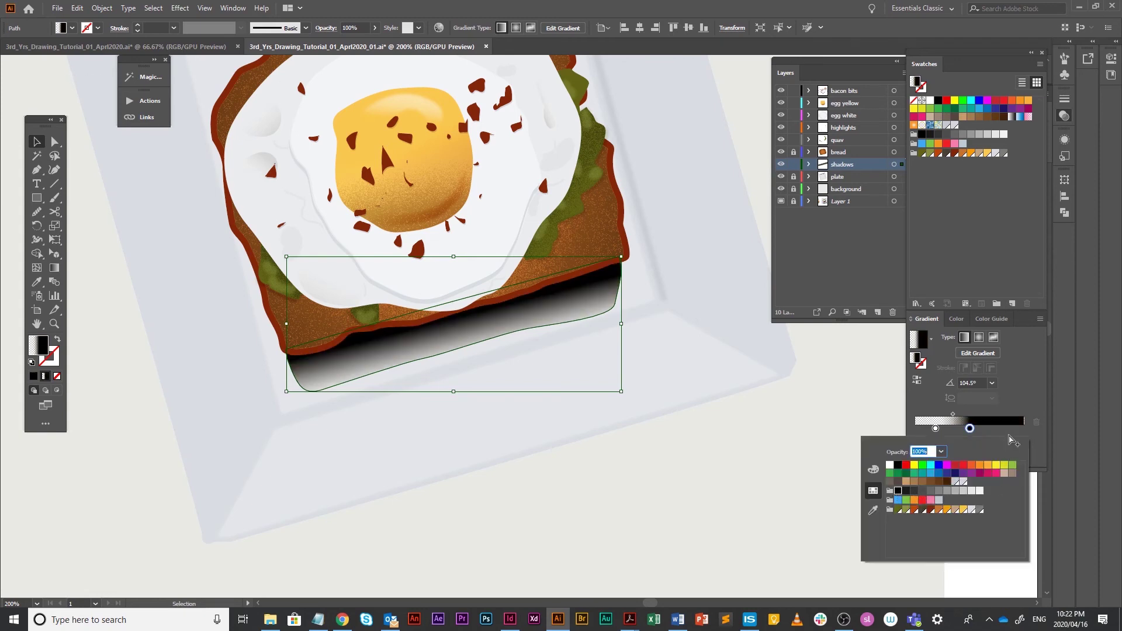
left_click(1008, 433)
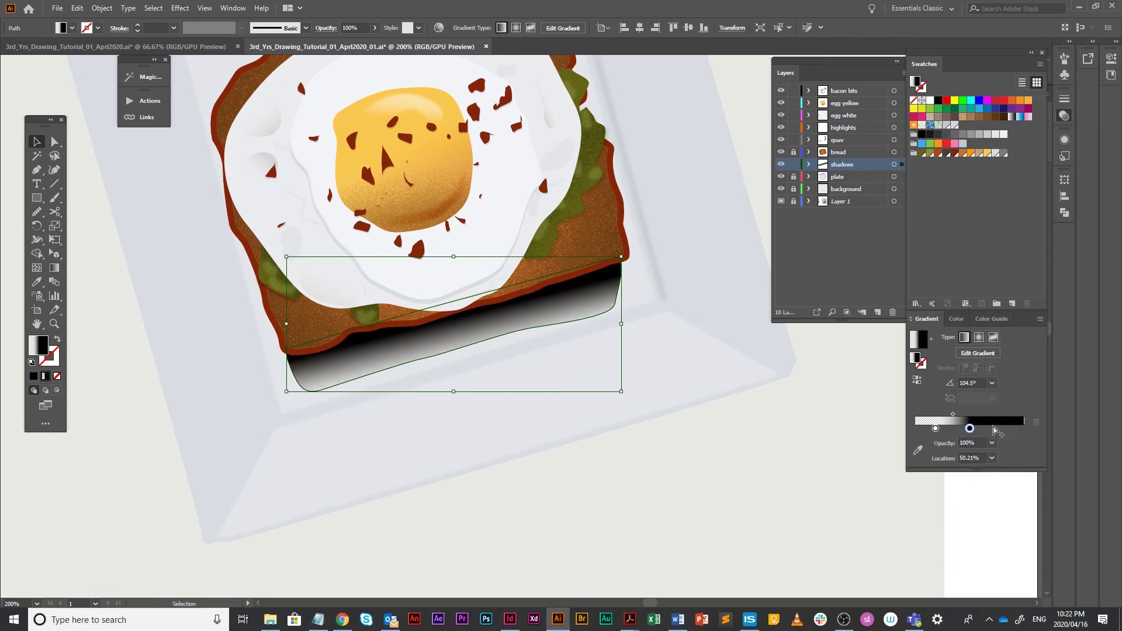
- Apply a stippled Grain texture effect to the toast shadow with intensity 45 and contrast 0
left_click(185, 8)
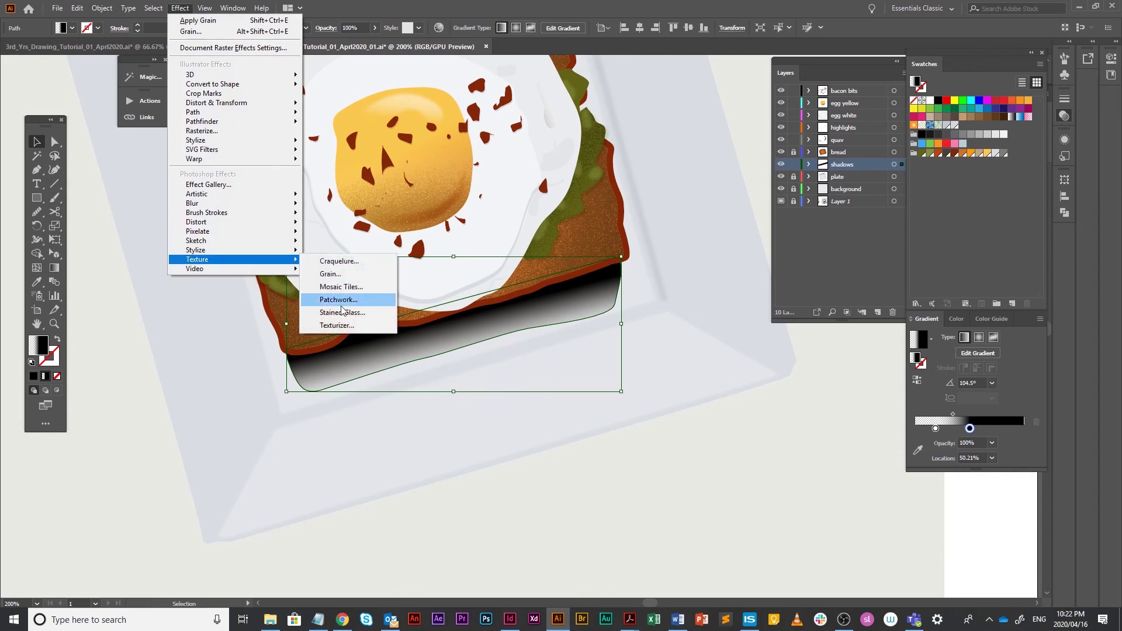
left_click(341, 272)
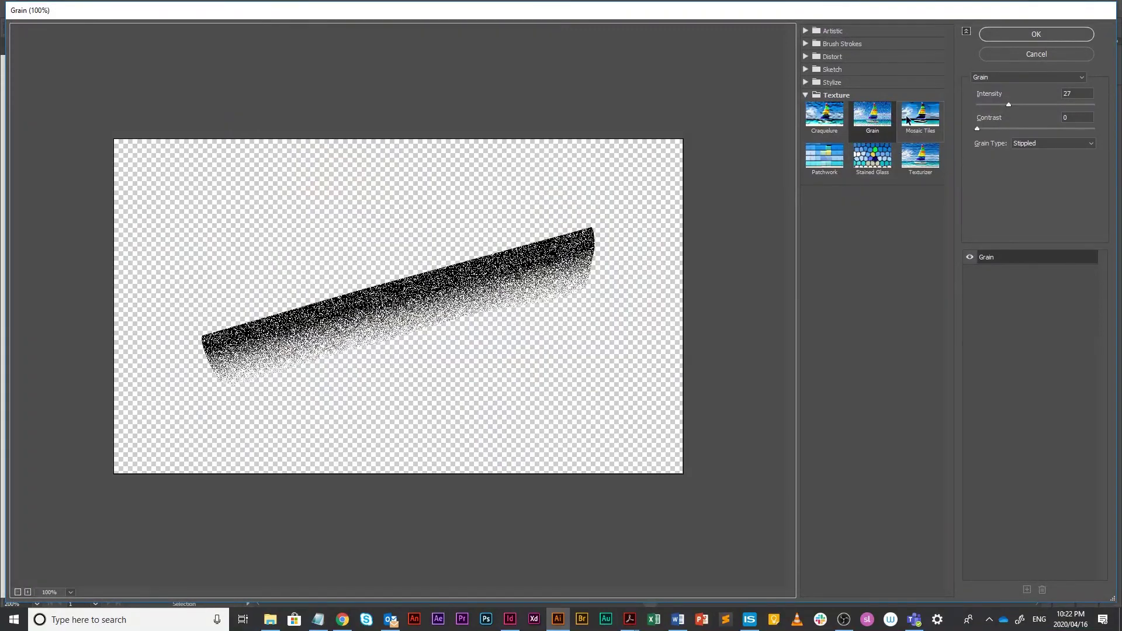
mouse_move(1009, 106)
left_mouse_down()
mouse_move(997, 105)
mouse_move(1030, 101)
left_mouse_up()
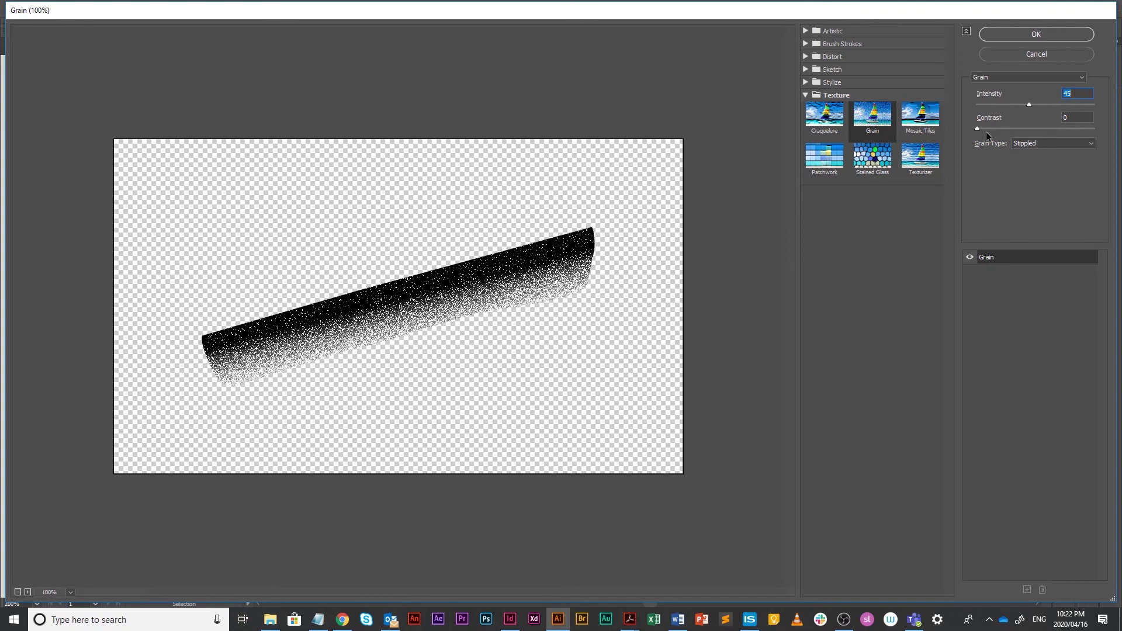
mouse_move(977, 128)
left_mouse_down()
mouse_move(995, 125)
mouse_move(970, 121)
left_mouse_up()
left_click(1053, 36)
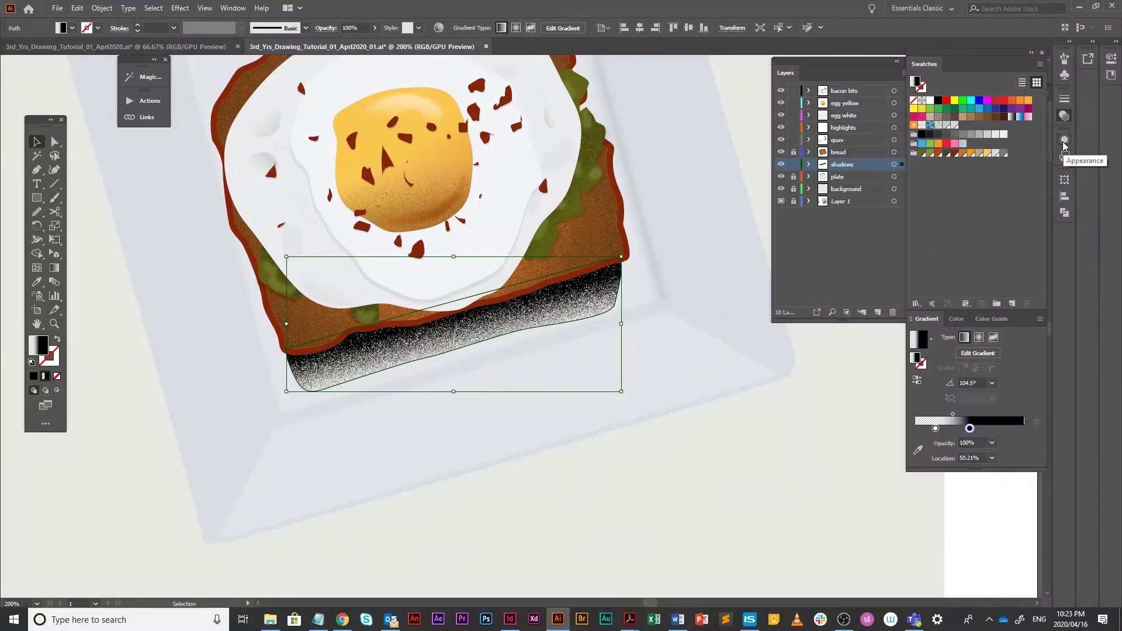
- Set the toast shadow's overall opacity to 30% and deselect the shape
left_click(1064, 143)
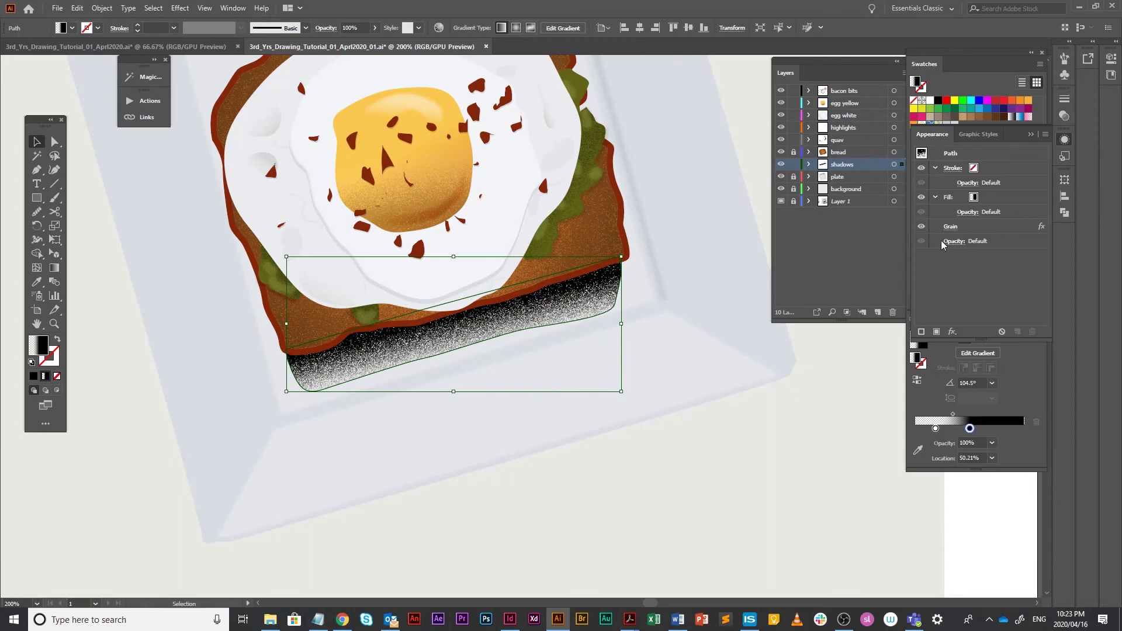
left_click(943, 242)
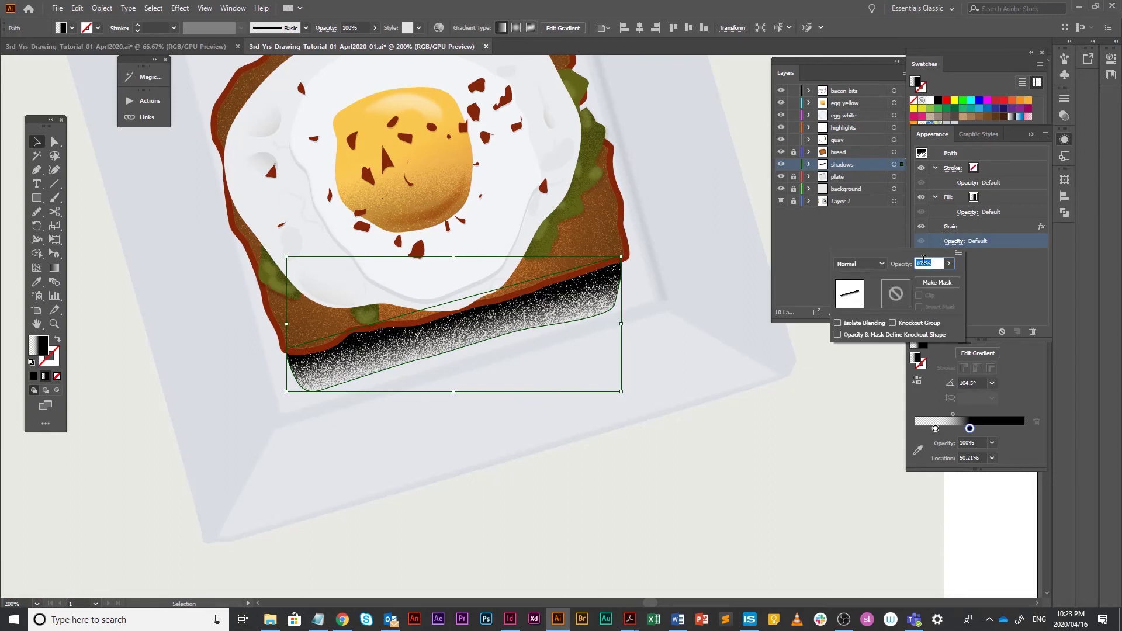
type("30")
key("Return")
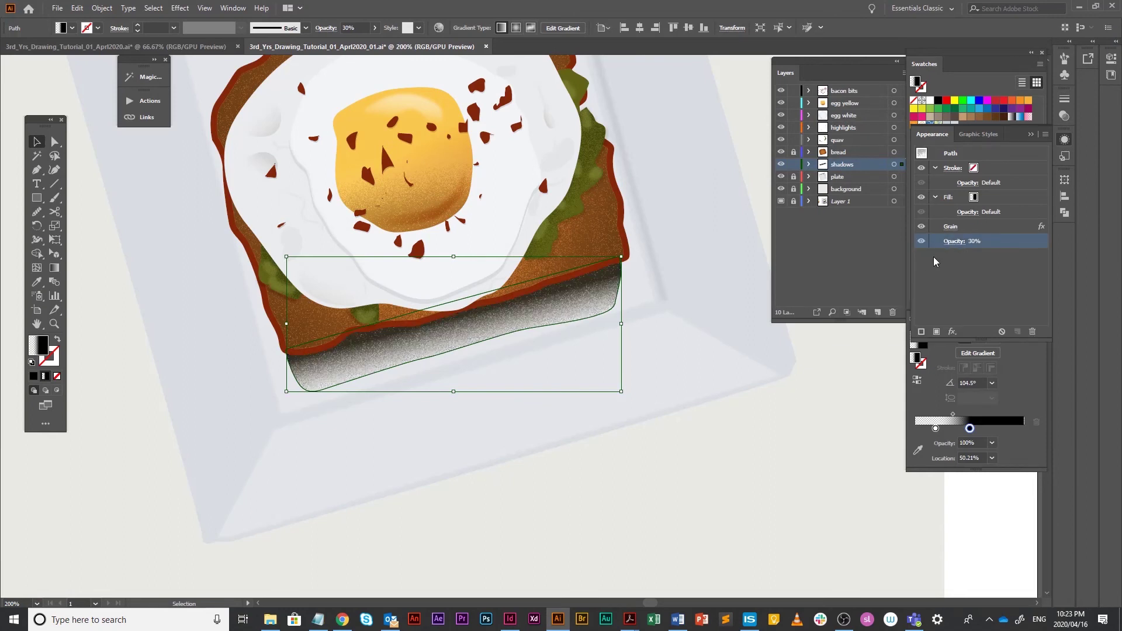
left_click(665, 394)
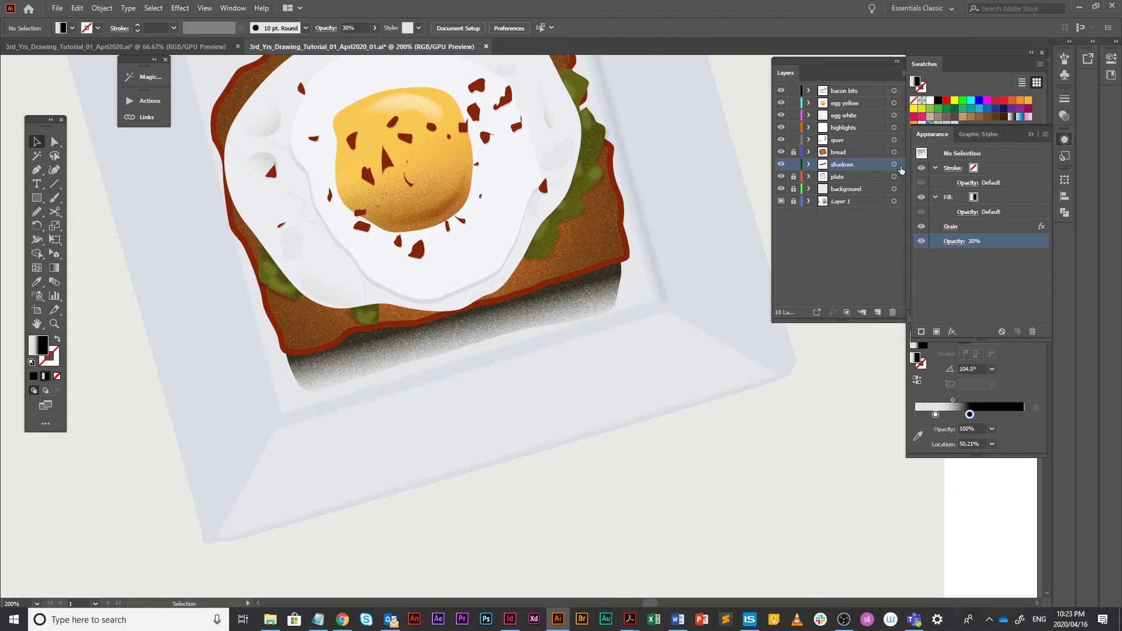
- Select the artwork on the shadows layer, apply a Gaussian Blur with a 2.9 pixel radius, and deselect
left_click(902, 165)
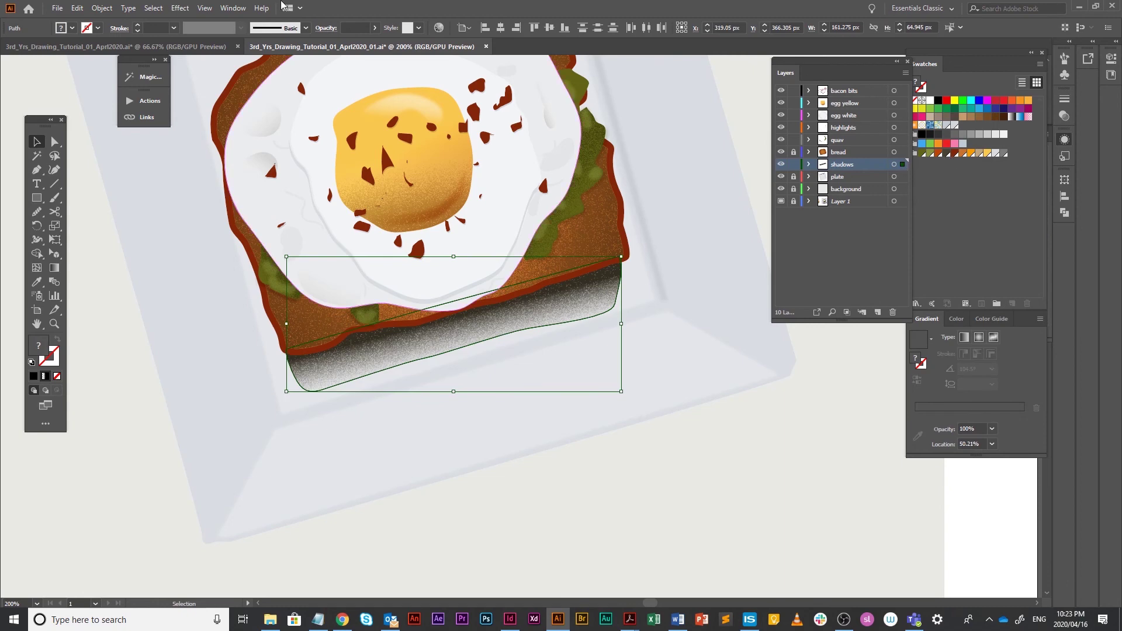
left_click(179, 9)
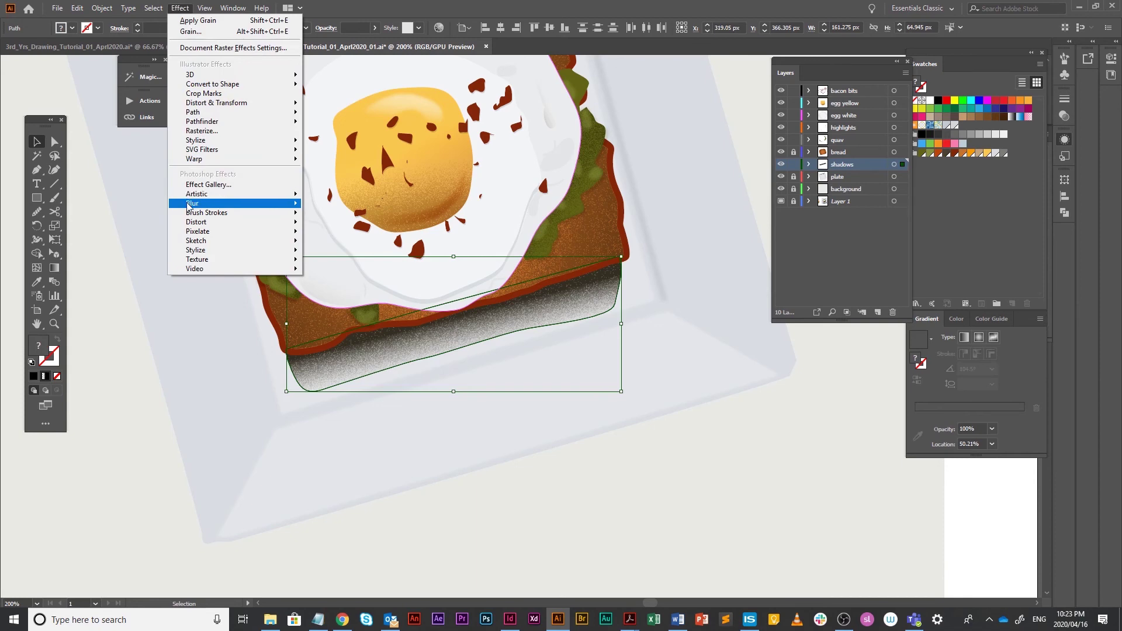
mouse_move(207, 203)
left_click(337, 208)
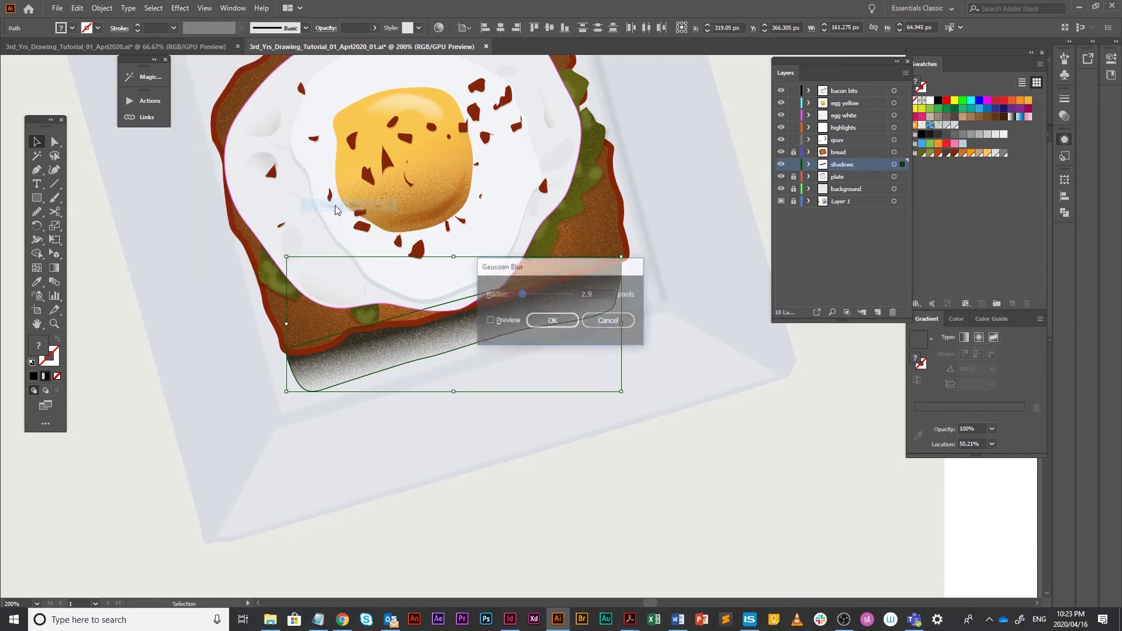
left_click(551, 321)
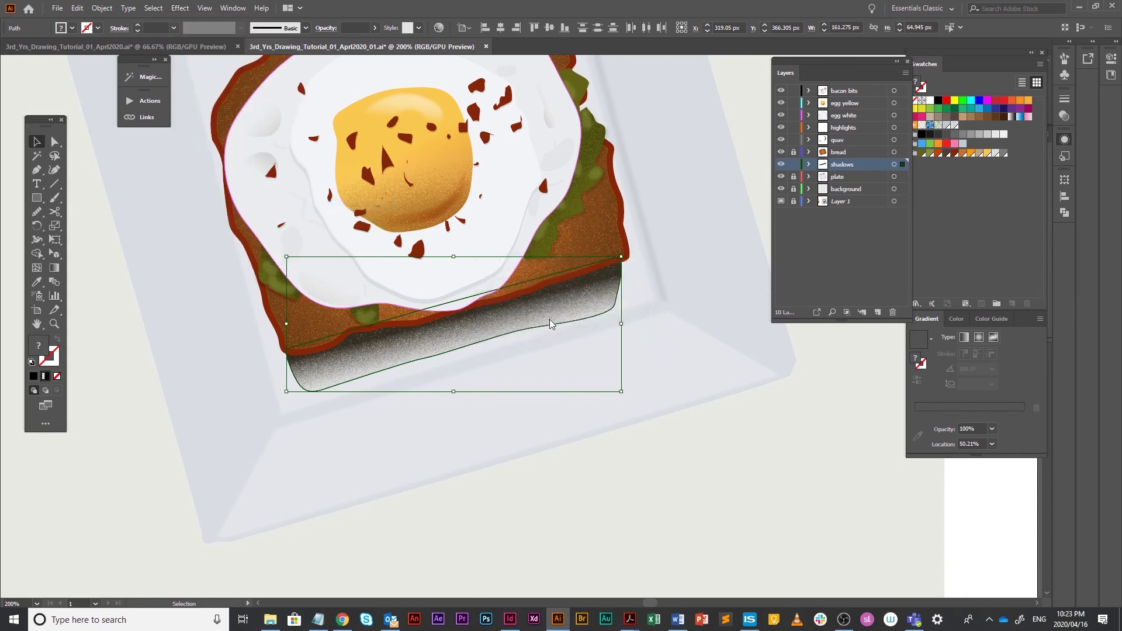
left_click(702, 318)
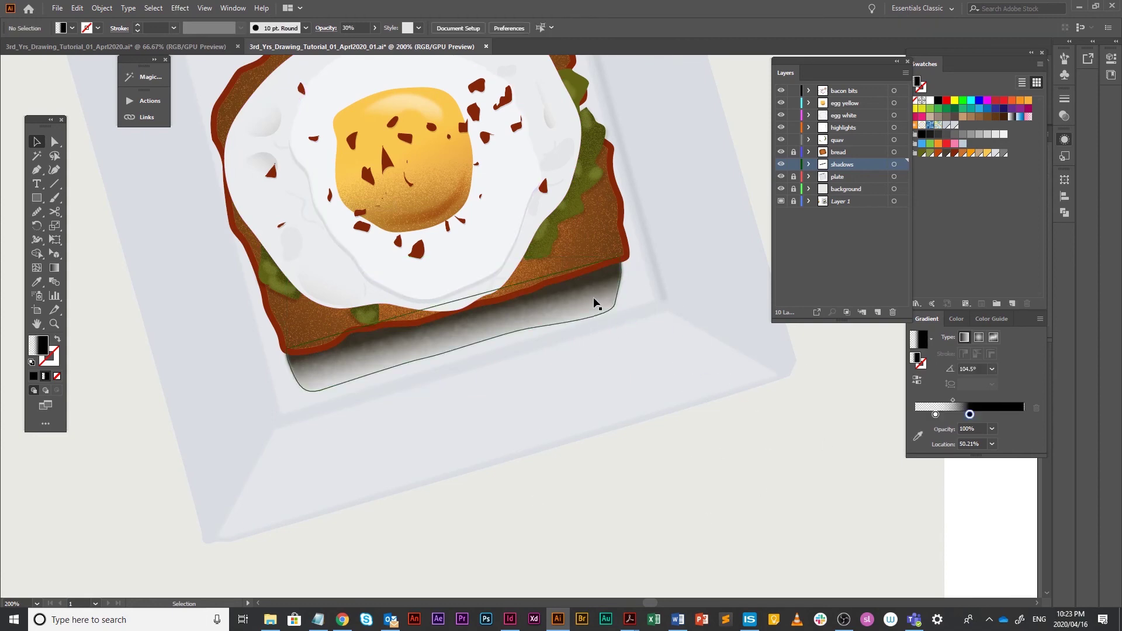
- Save the illustration and switch the artwork to outline view over the reference photo
scroll(629, 324, "down", 2)
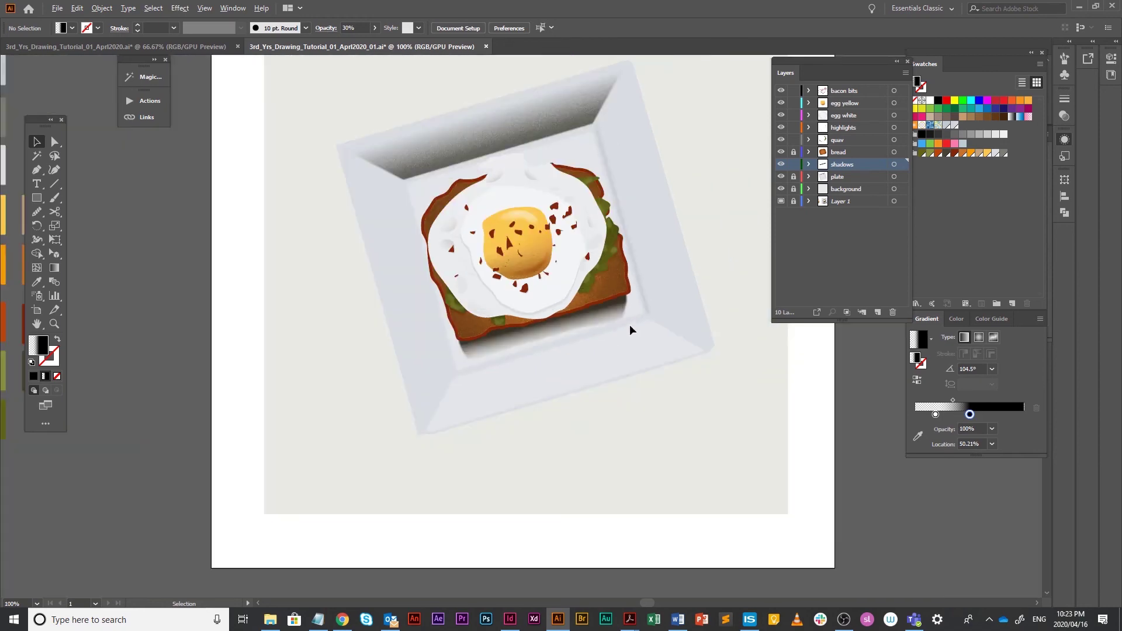
key("space")
left_click_drag(689, 344, 629, 384)
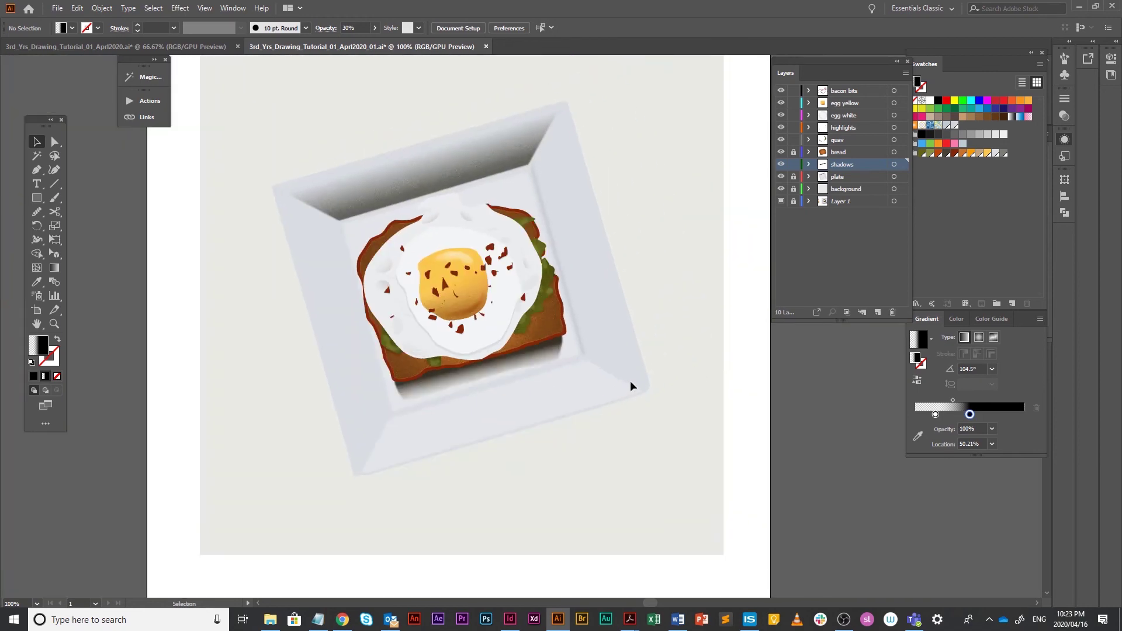
key("a")
key("ctrl+s")
key("ctrl+y")
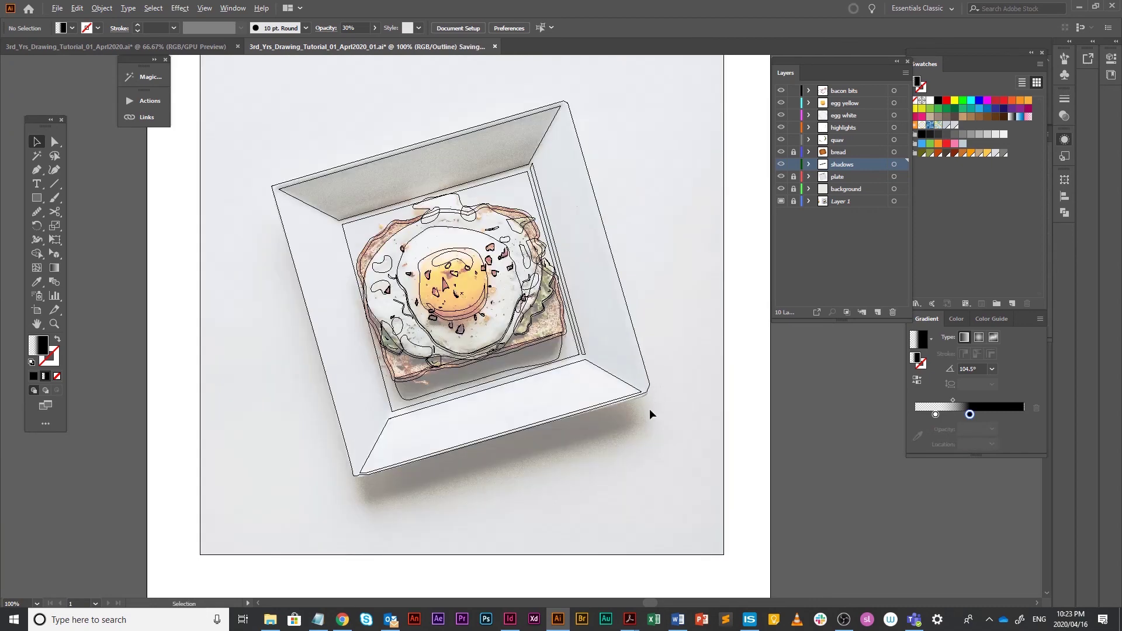
- Make the plate layer active and unlocked, and lock the shadows layer
scroll(650, 409, "up", 2)
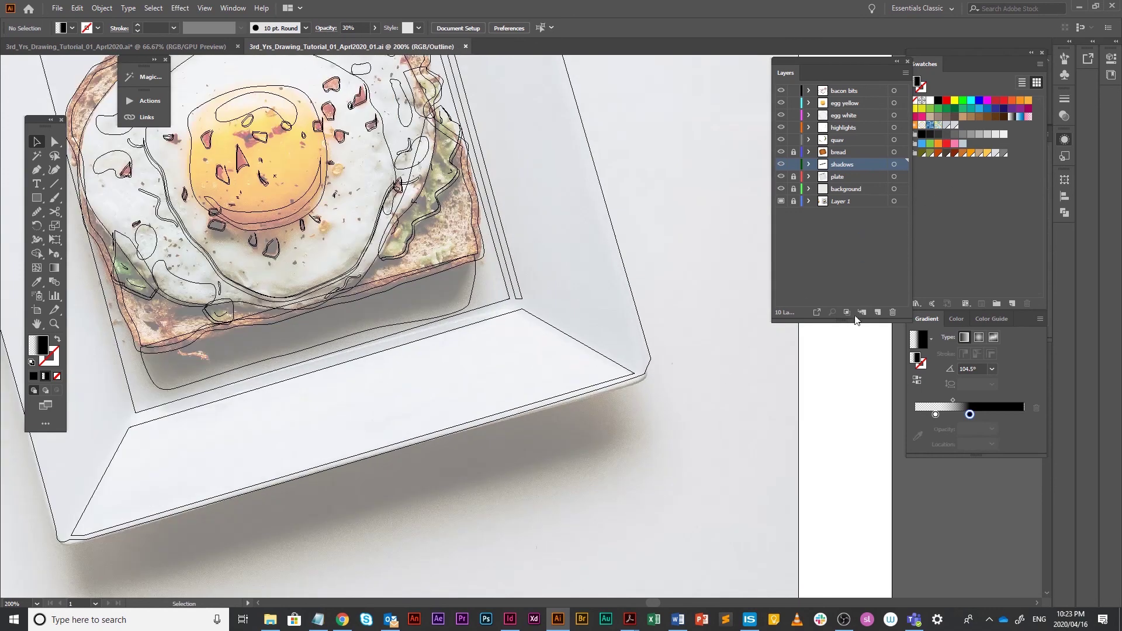
left_click(877, 178)
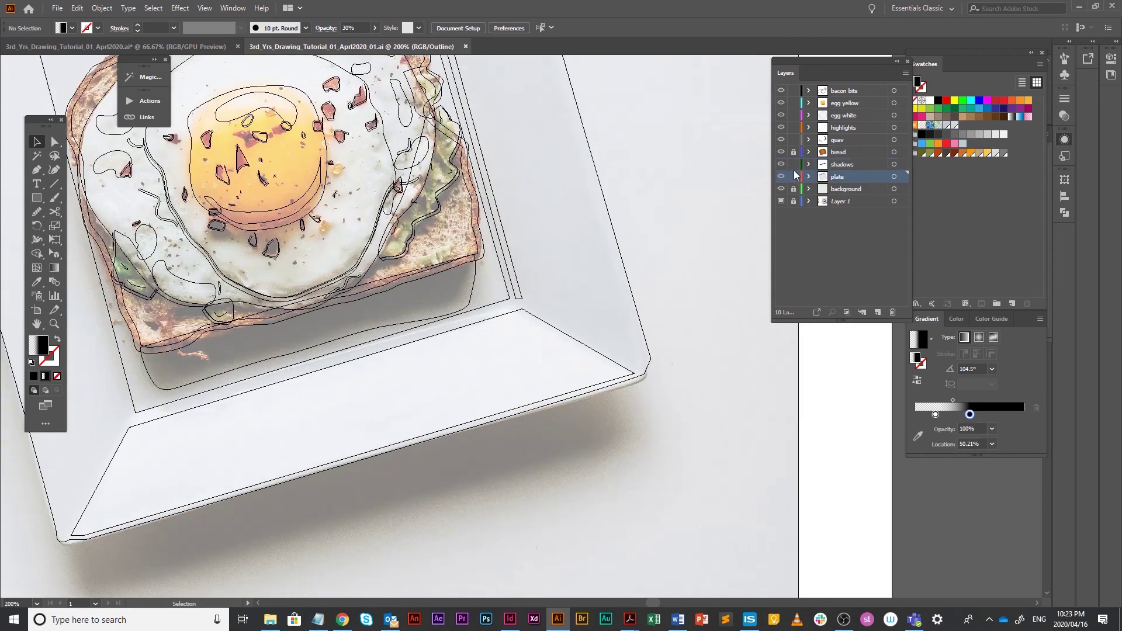
left_click_drag(679, 220, 727, 136)
- Trace the photographed shadow below the plate's lower edge as a closed Pen shape that slightly overlaps the plate
key("p")
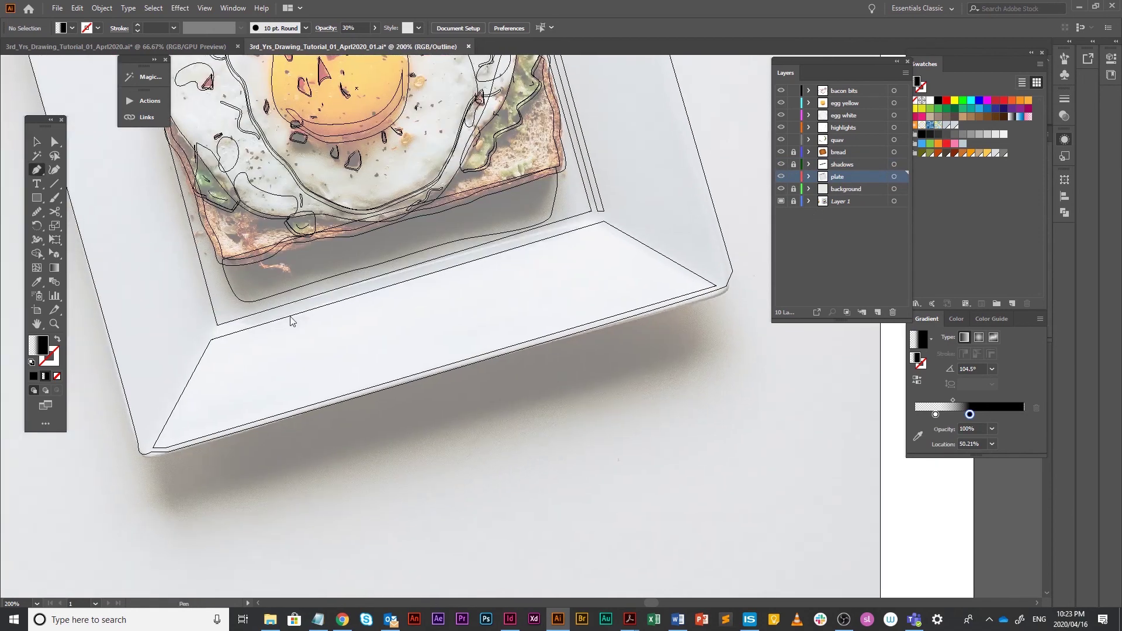
left_click(153, 443)
mouse_move(160, 481)
left_mouse_down()
mouse_move(159, 499)
mouse_move(204, 509)
left_mouse_up()
left_click_drag(340, 464, 385, 450)
left_click_drag(601, 396, 646, 383)
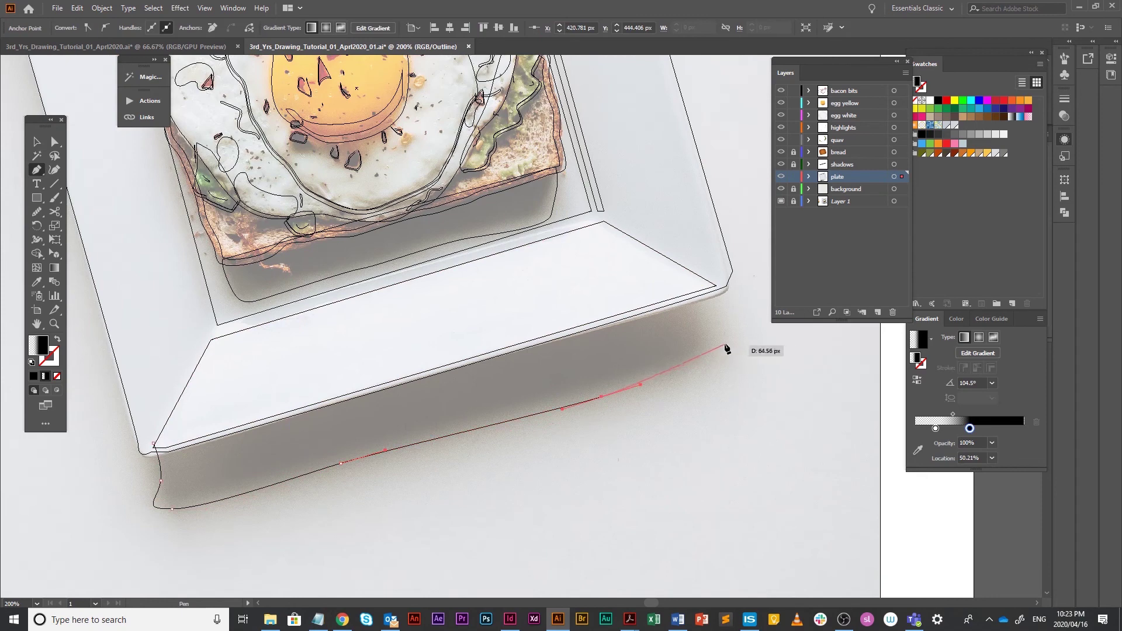
left_click_drag(726, 339, 662, 288)
left_click(682, 284)
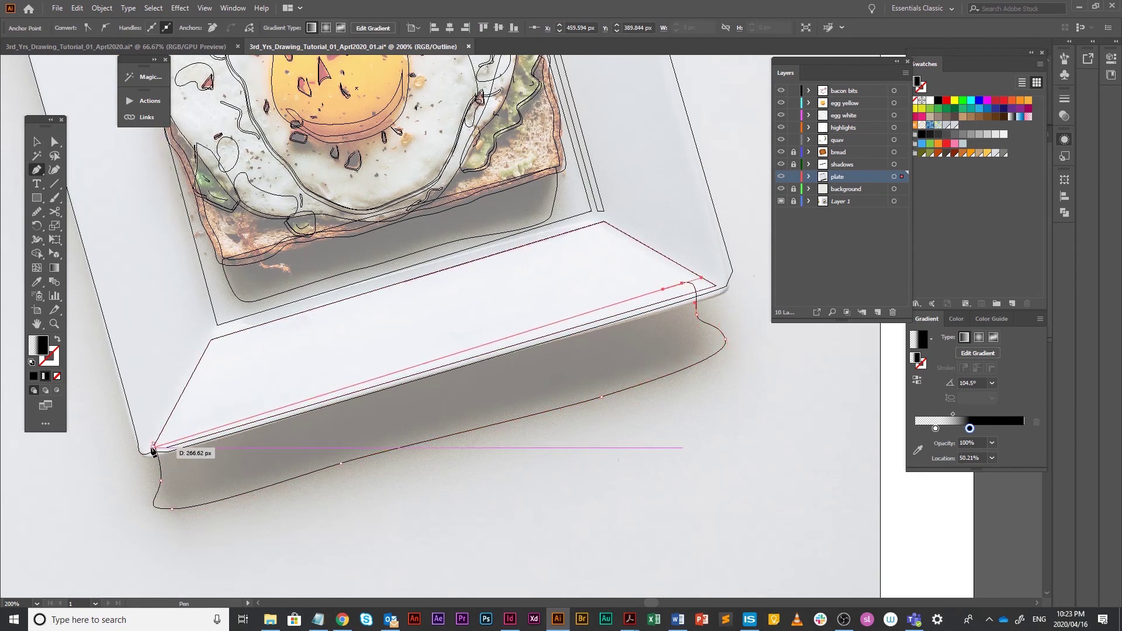
left_click(154, 444)
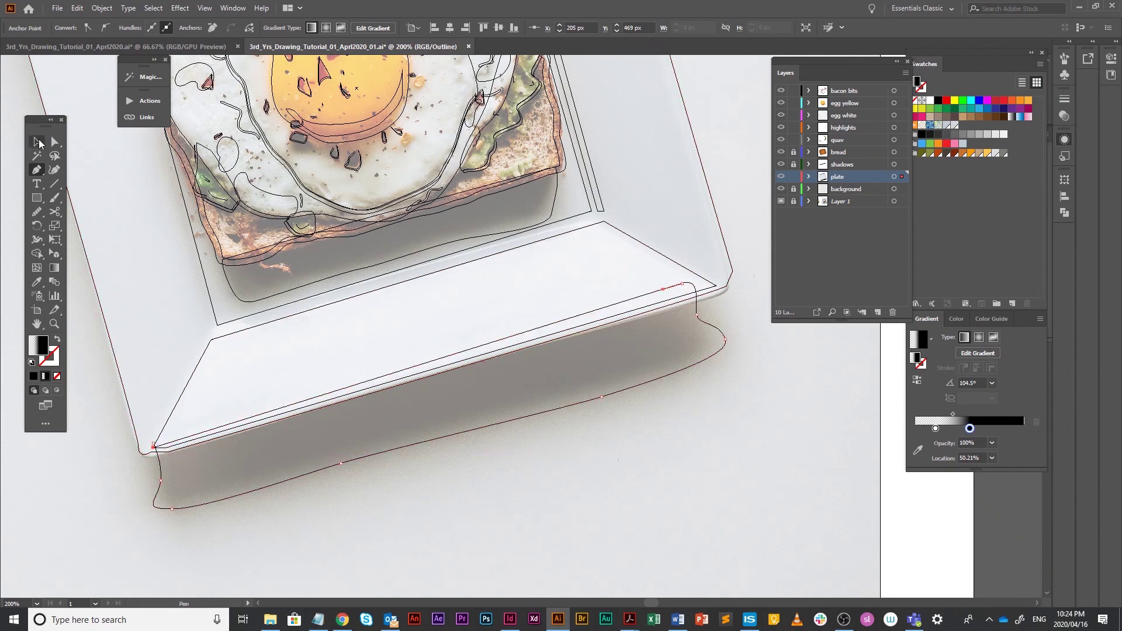
- Return to preview view and recolour the plate shadow gradient's black stop dark brown-grey
left_click(37, 142)
key("ctrl+y")
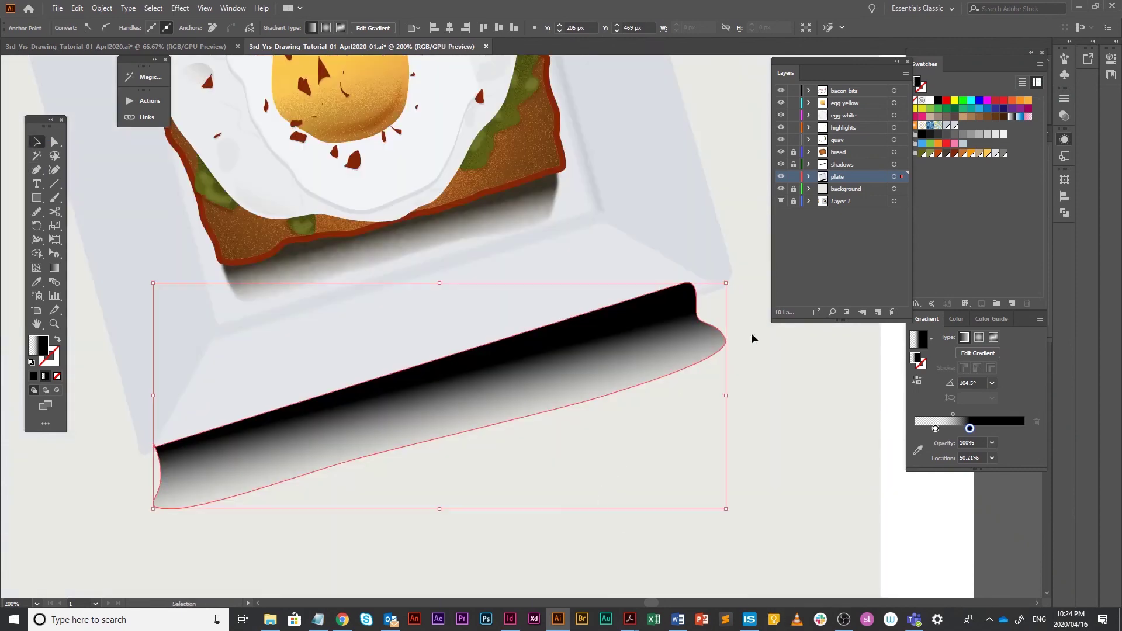
left_click(970, 429)
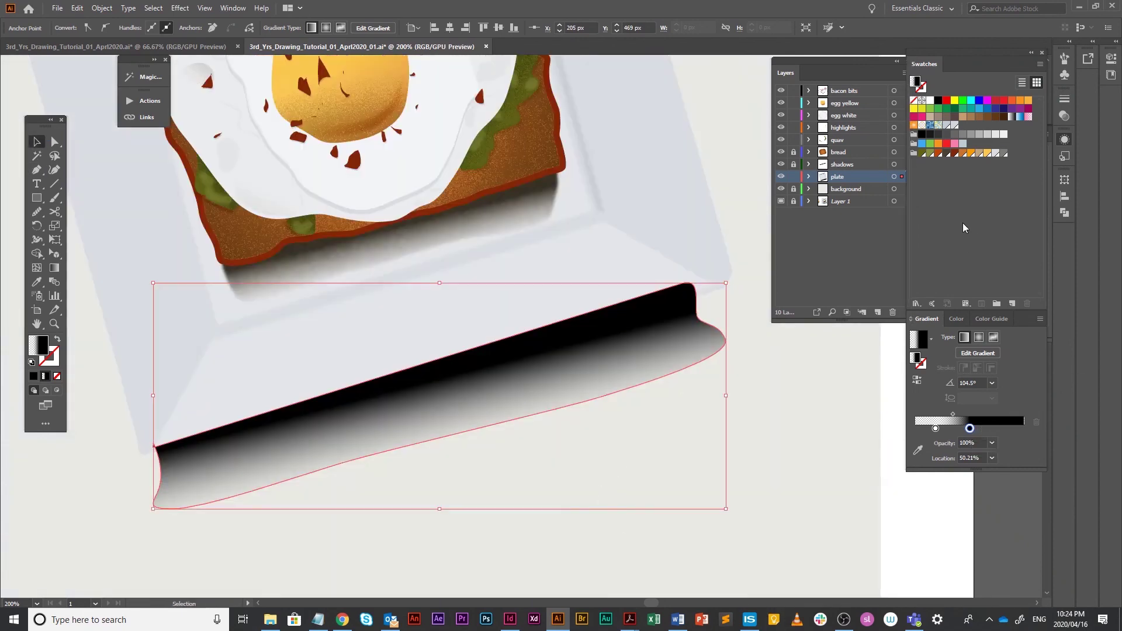
left_click(948, 154)
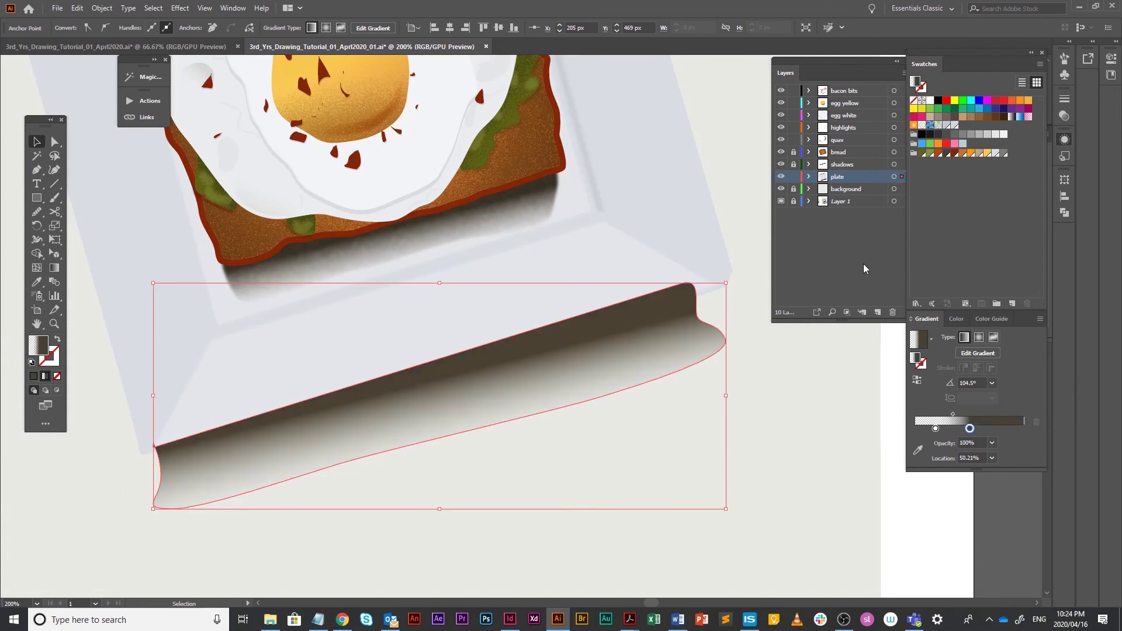
- Rotate the plate shadow's gradient to 108°, move its dark stop to the plate edge, and place the transparent white stop at 13.74%
key("g")
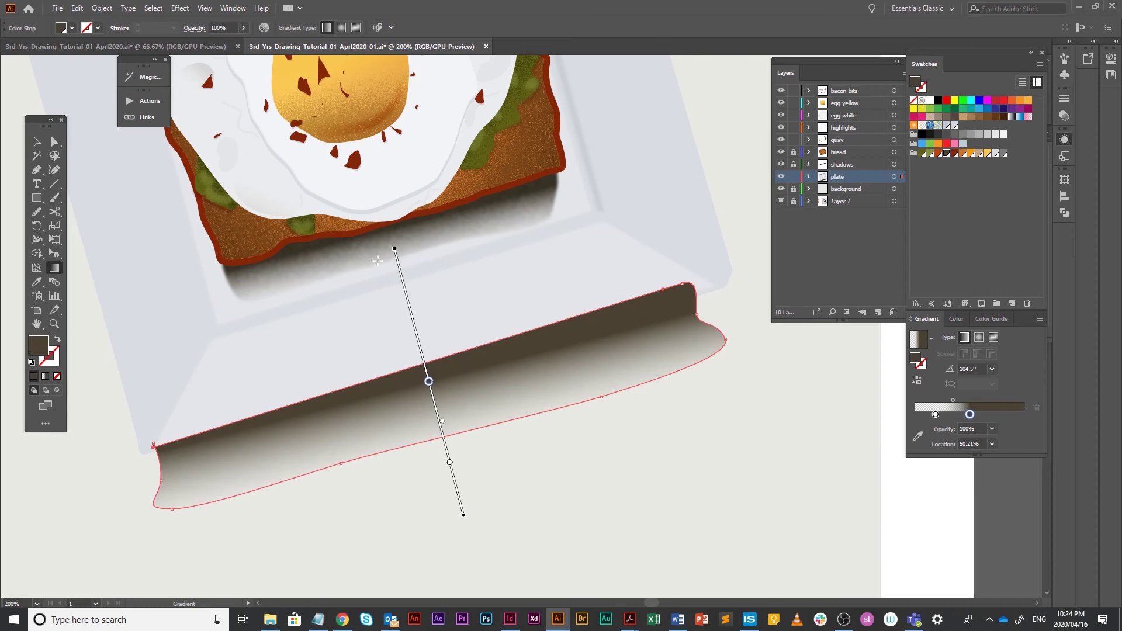
left_click_drag(390, 242, 378, 248)
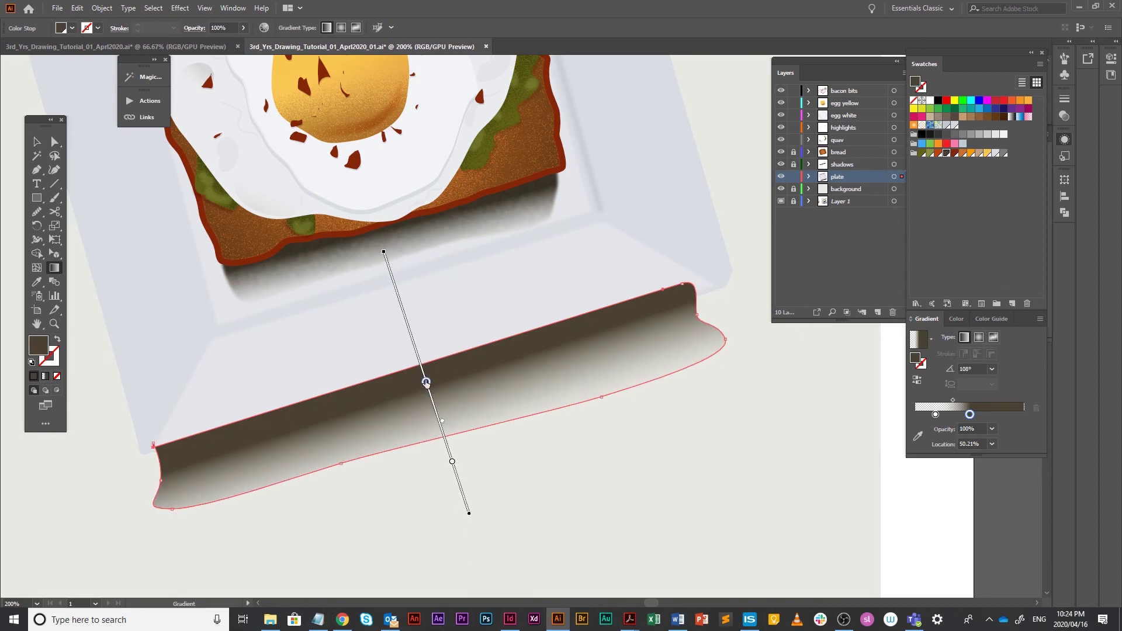
left_click_drag(426, 382, 420, 363)
left_click_drag(453, 461, 457, 475)
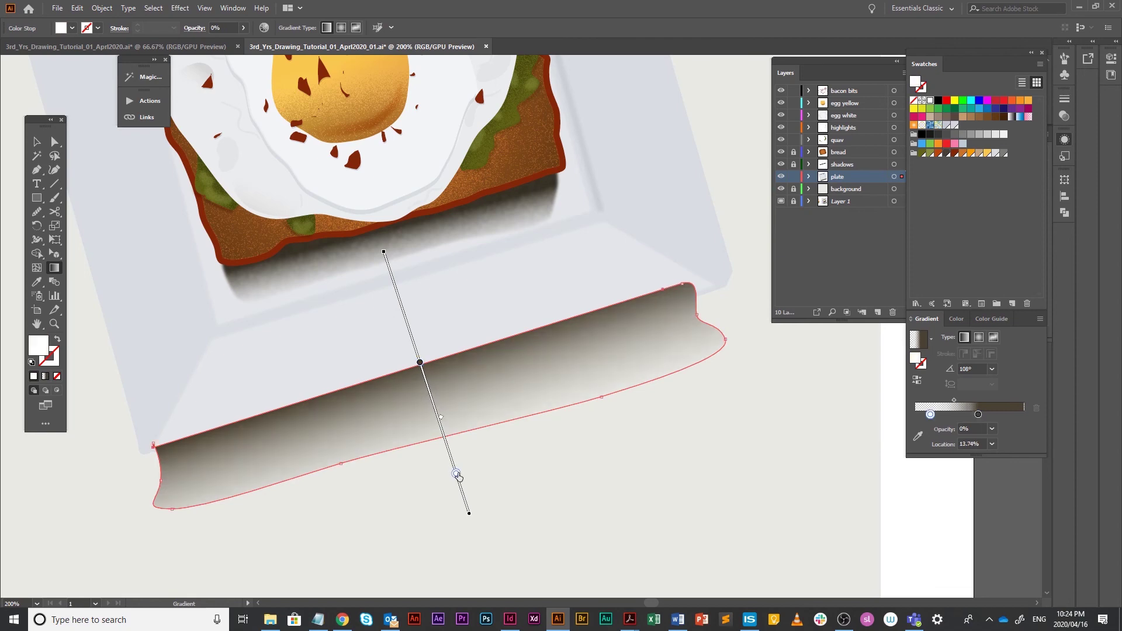
left_click(37, 141)
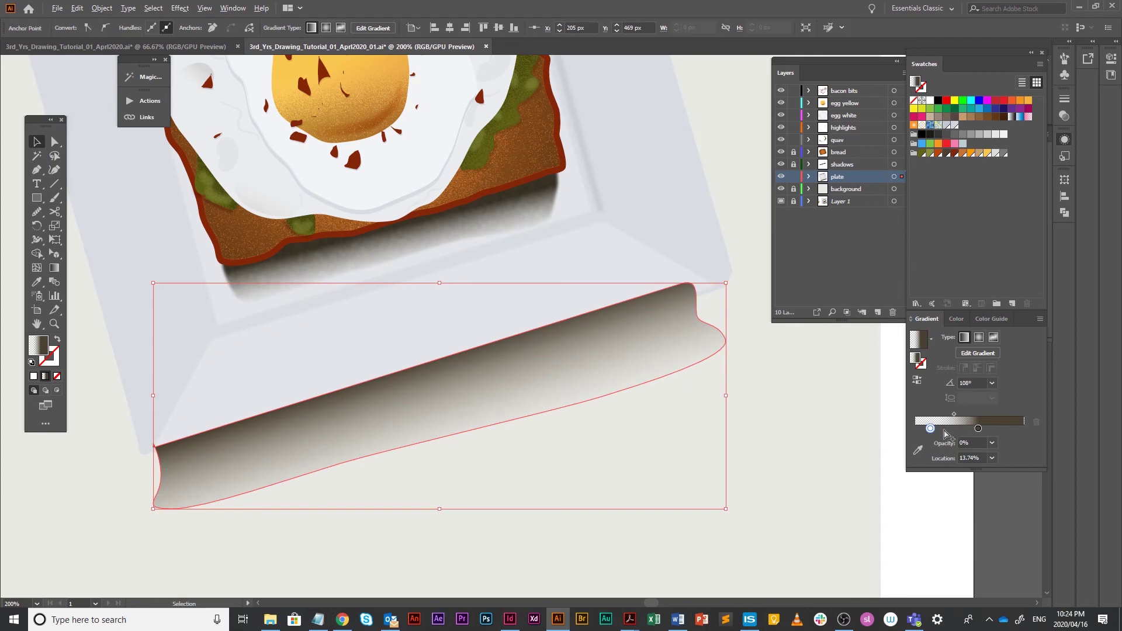
- Sample the off-white background colour for the plate shadow gradient's light stop and set that stop's opacity to 50%
left_click(919, 451)
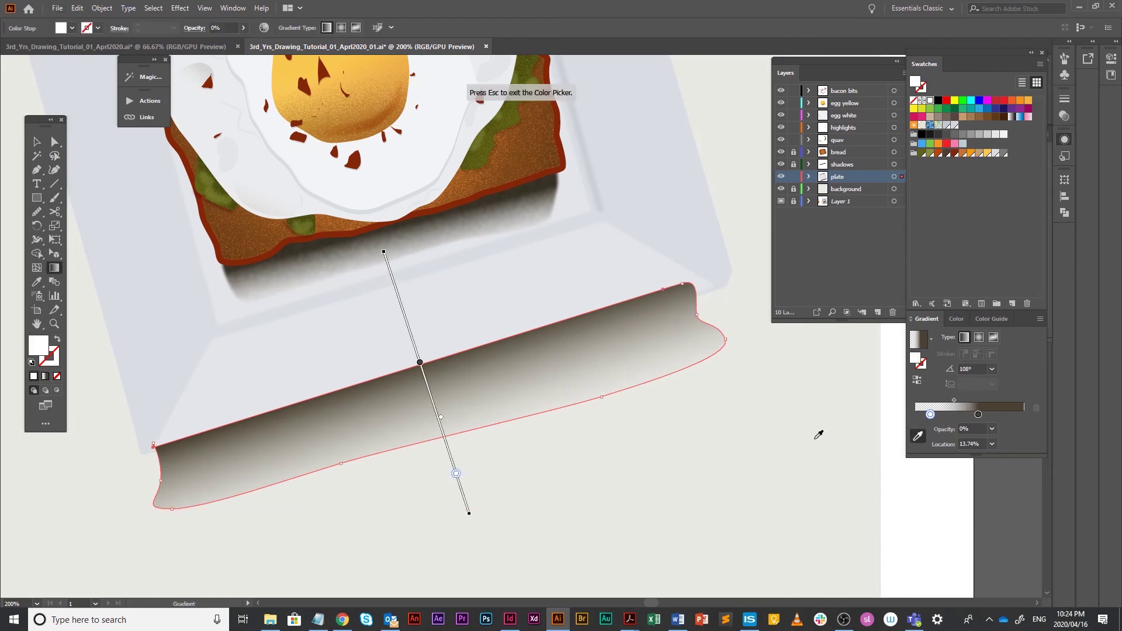
left_click(818, 436)
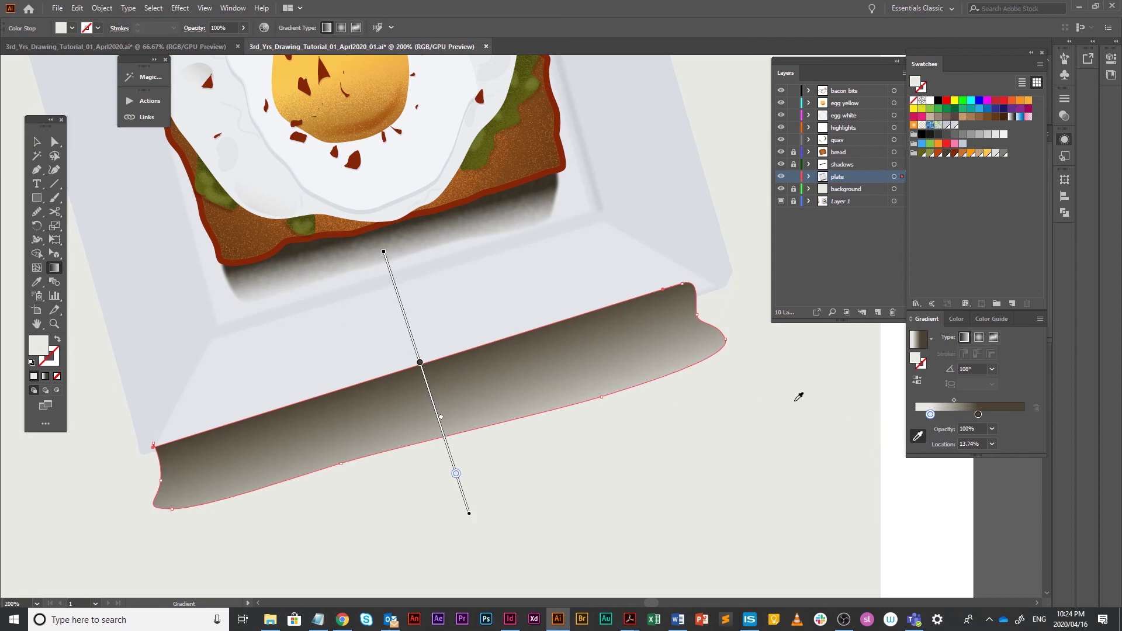
double_click(969, 429)
type("50")
key("Return")
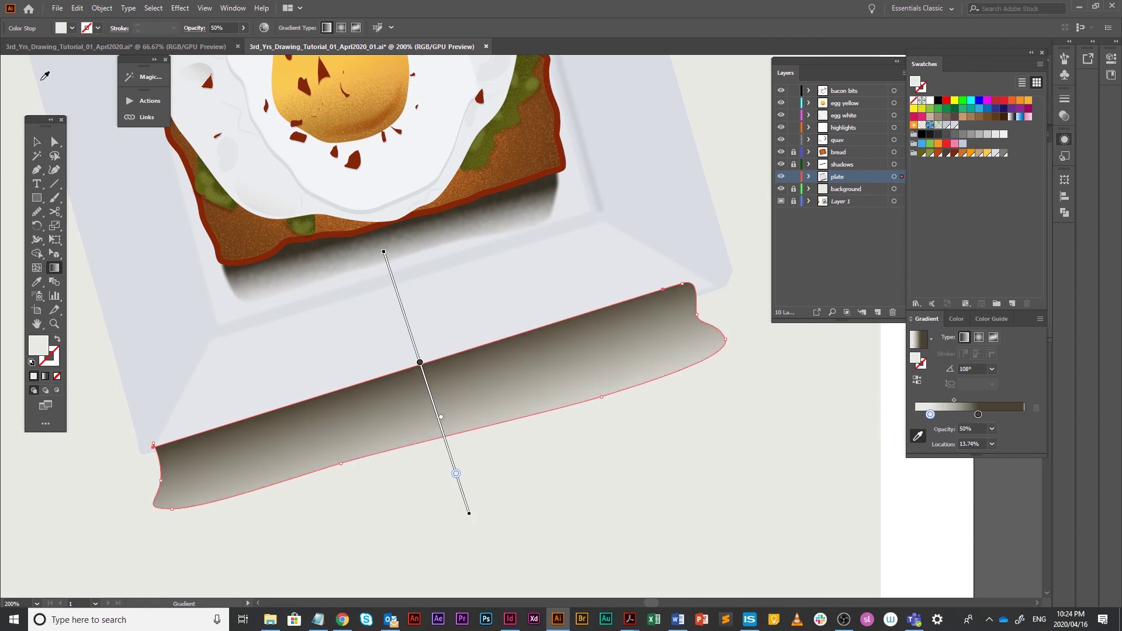
- Set the opacity of the plate shadow gradient's light stop to 0%
double_click(973, 429)
type("0")
key("Return")
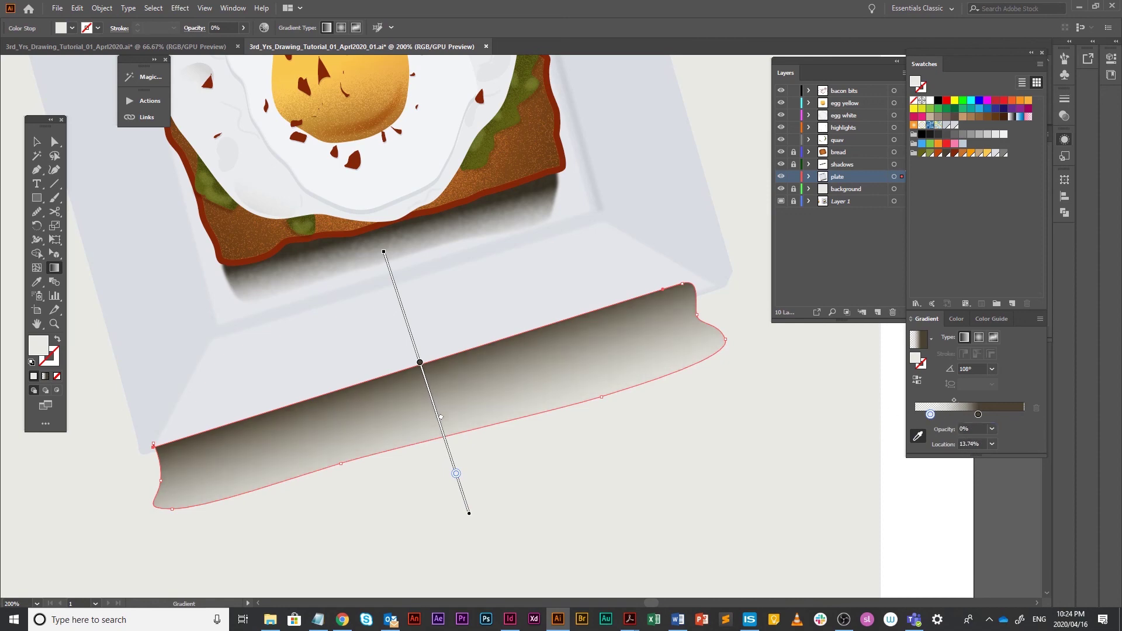
- Select the plate shadow shape and send it behind the plate
left_click(36, 143)
left_click(851, 397)
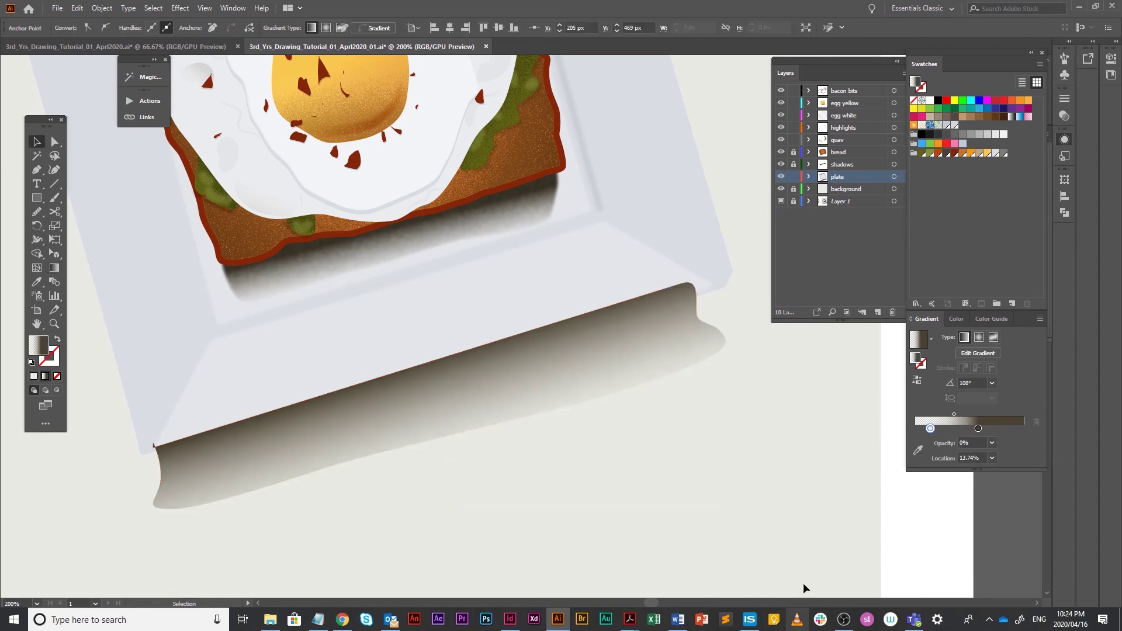
left_click(653, 333)
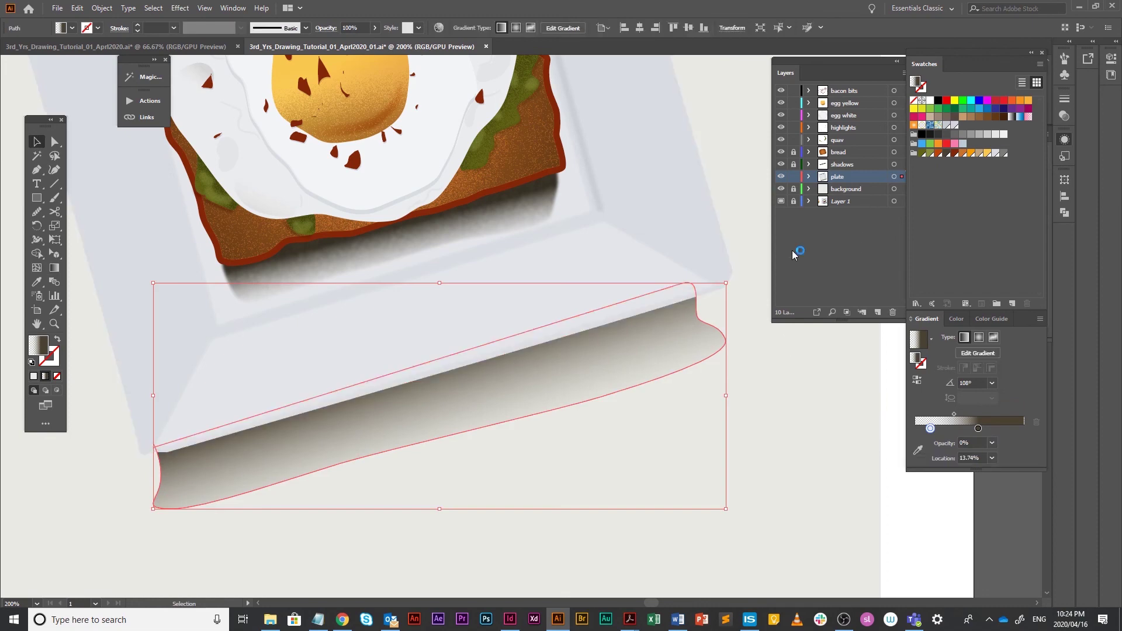
- Nudge the plate shadow slightly along the plate's lower edge and duplicate it in place on top of the original
left_click(623, 520)
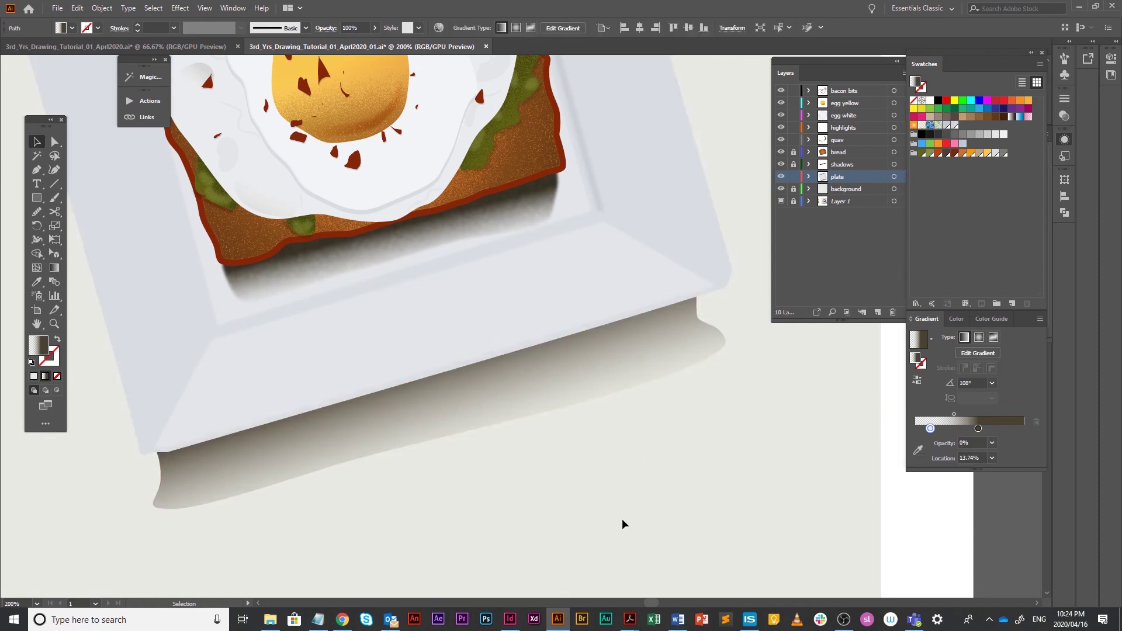
left_click(607, 416)
left_click_drag(611, 363, 616, 364)
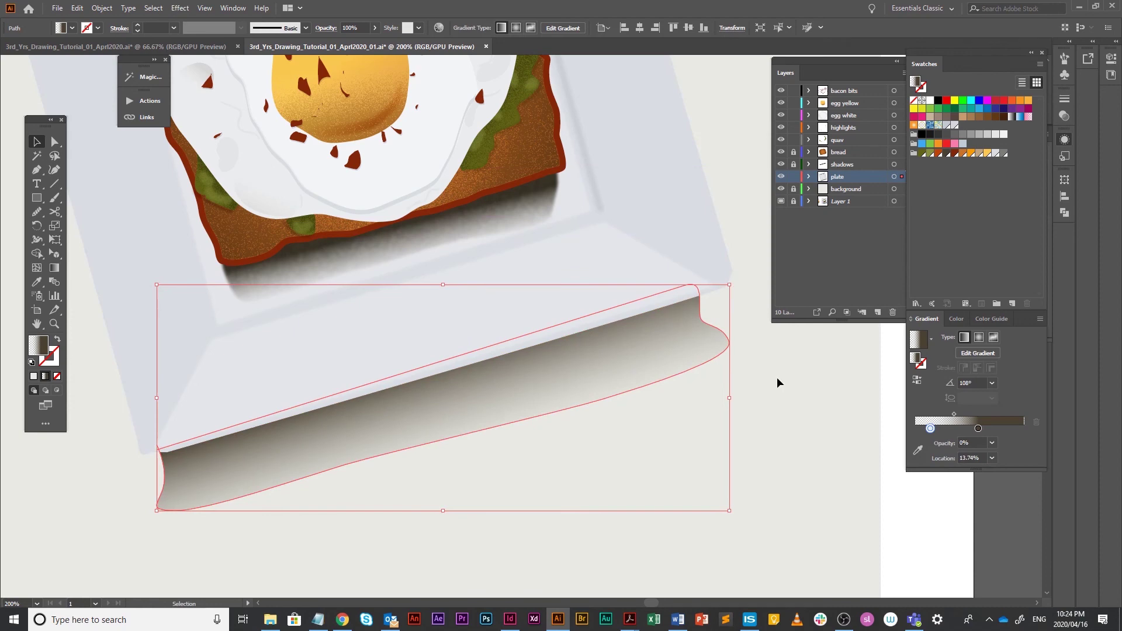
key("a")
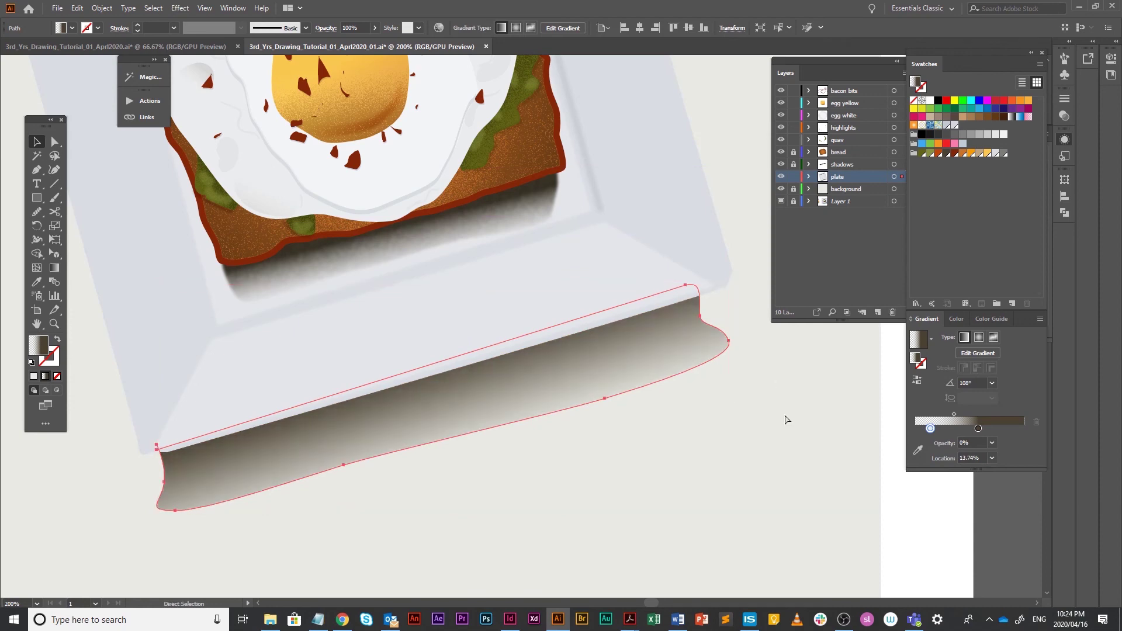
key("v")
- Change the dark gradient stop of the duplicated plate shadow to the black swatch
left_click(978, 428)
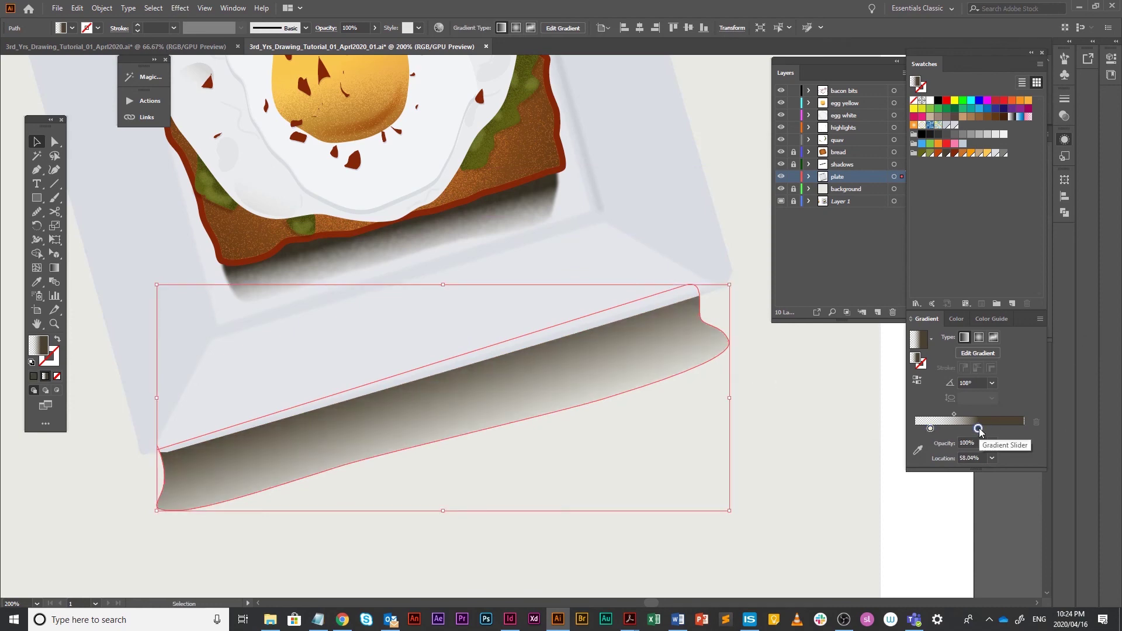
double_click(978, 429)
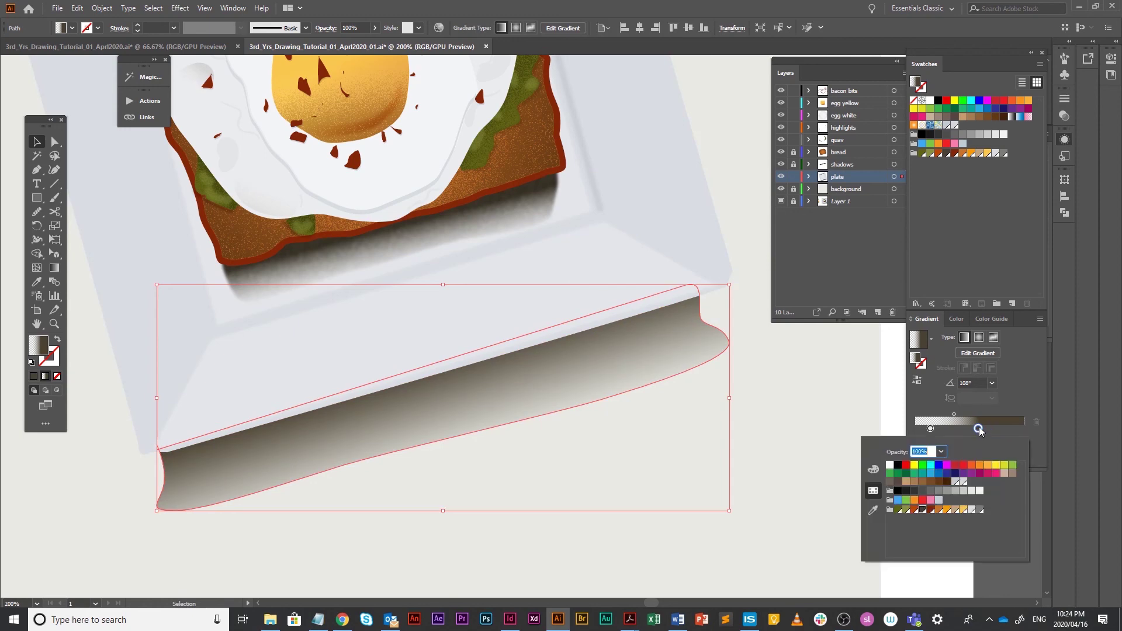
left_click(894, 491)
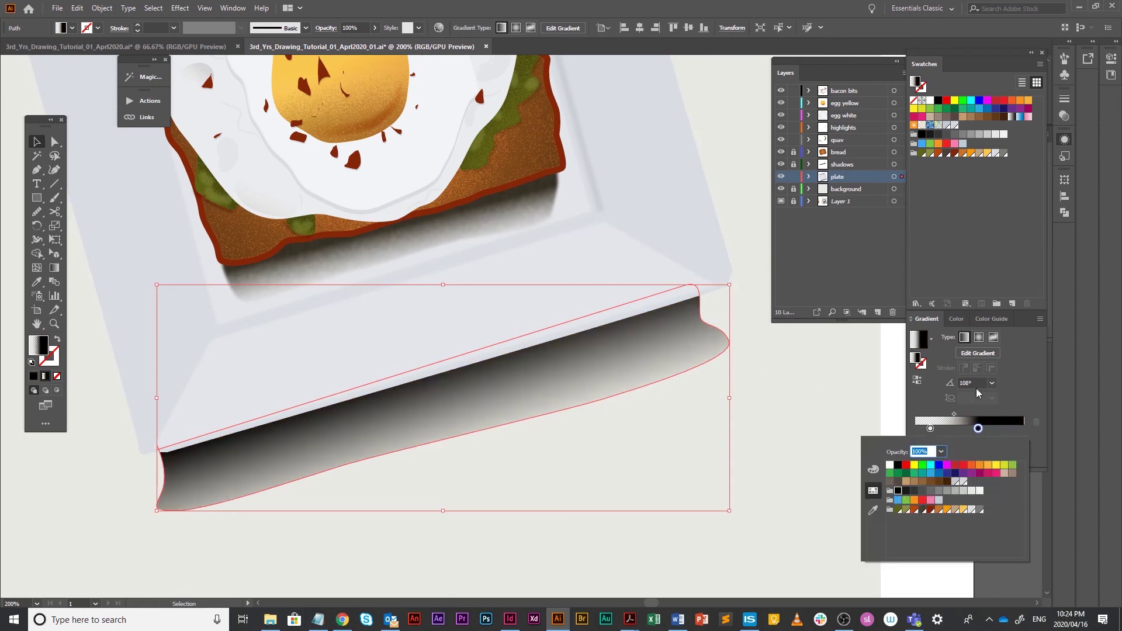
left_click(930, 430)
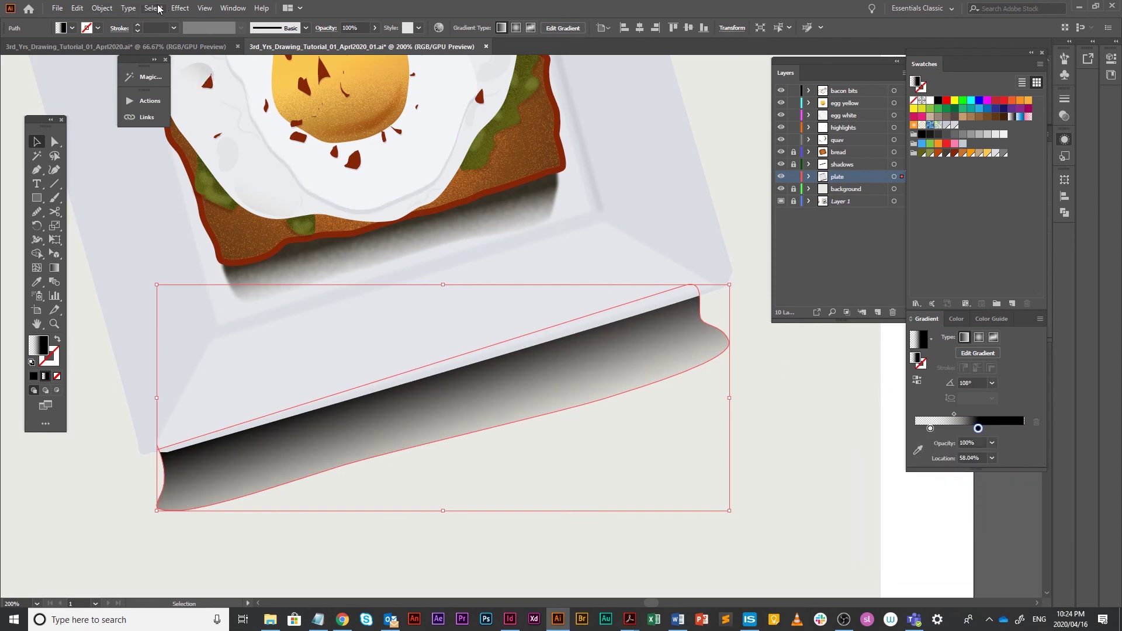
- Apply a Stippled Grain texture effect to the black plate shadow copy with intensity 30 and contrast 45
left_click(180, 7)
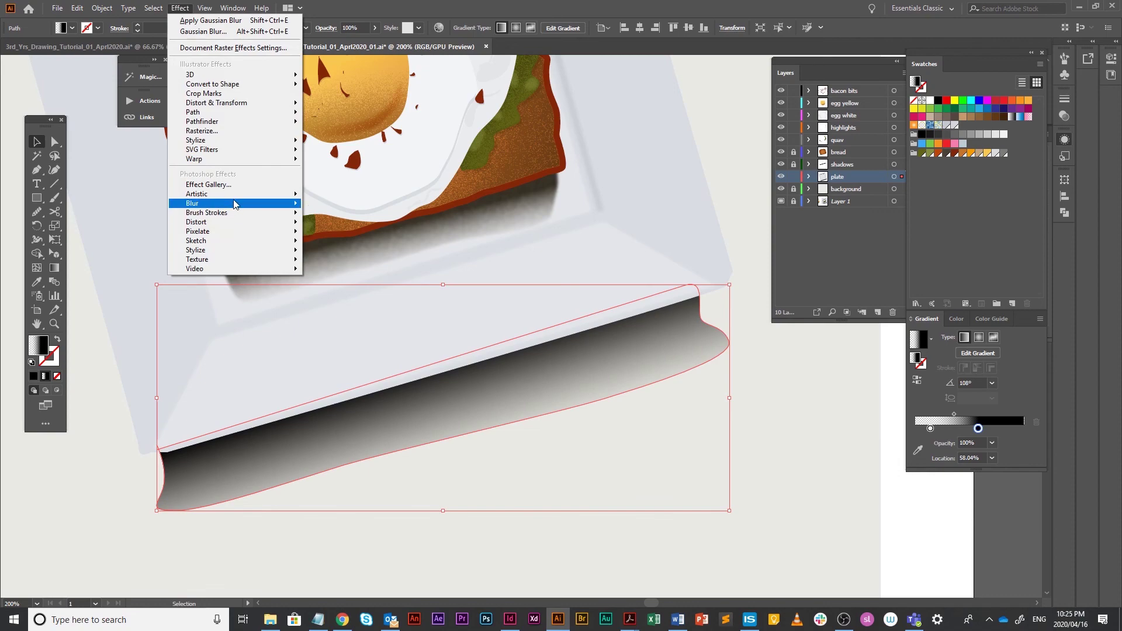
mouse_move(242, 261)
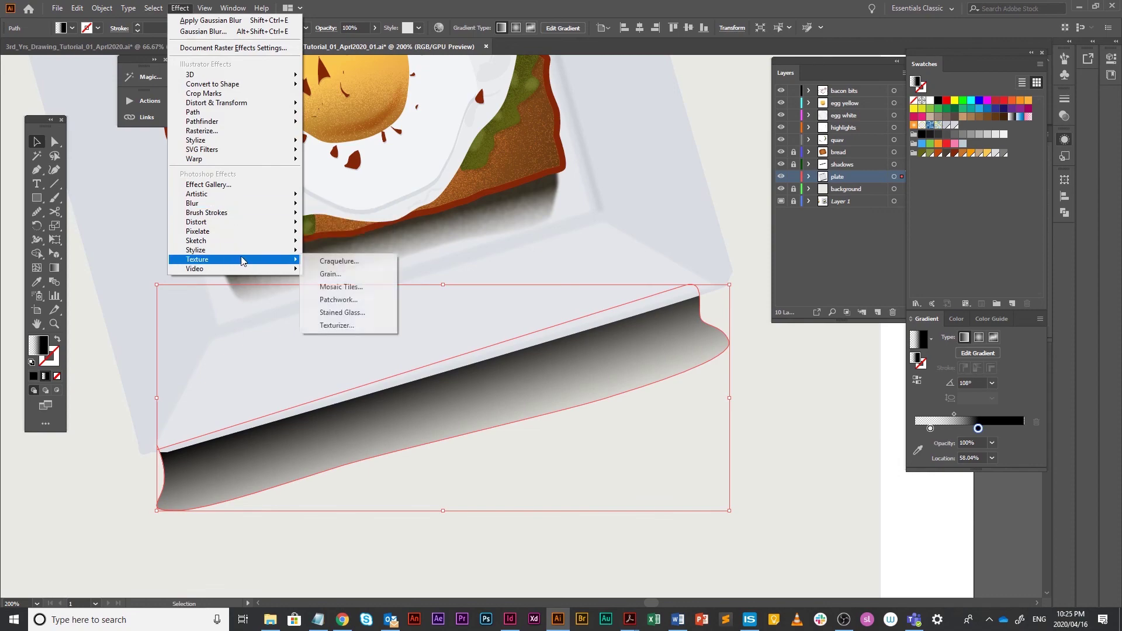
left_click(367, 276)
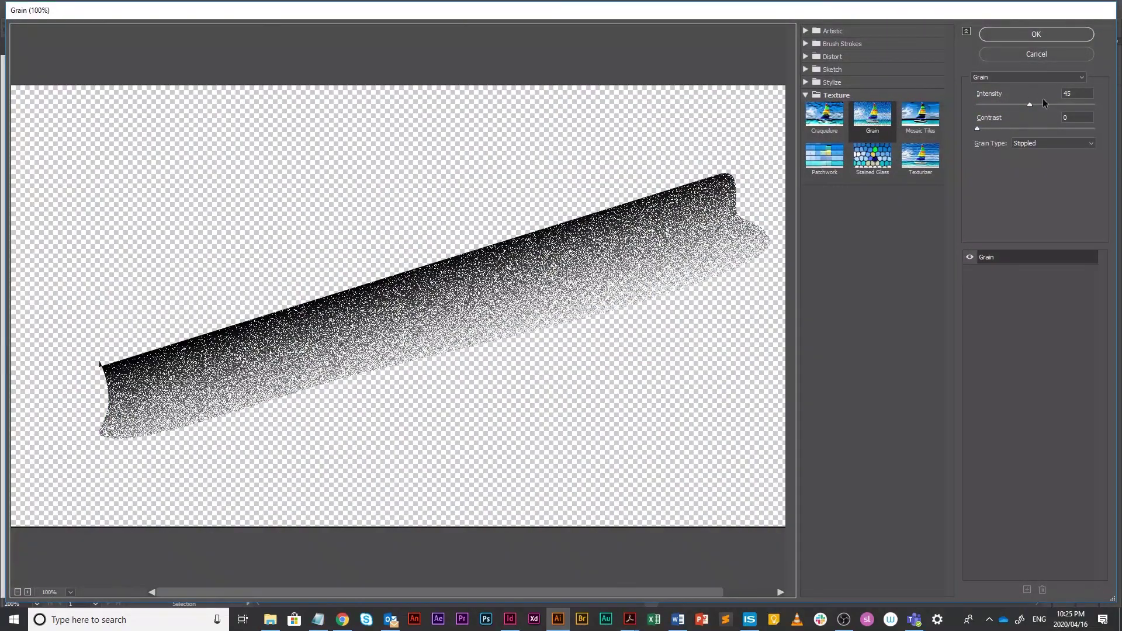
mouse_move(1030, 104)
left_mouse_down()
mouse_move(1005, 103)
mouse_move(1022, 104)
mouse_move(979, 128)
mouse_move(1029, 127)
mouse_move(1011, 104)
left_mouse_up()
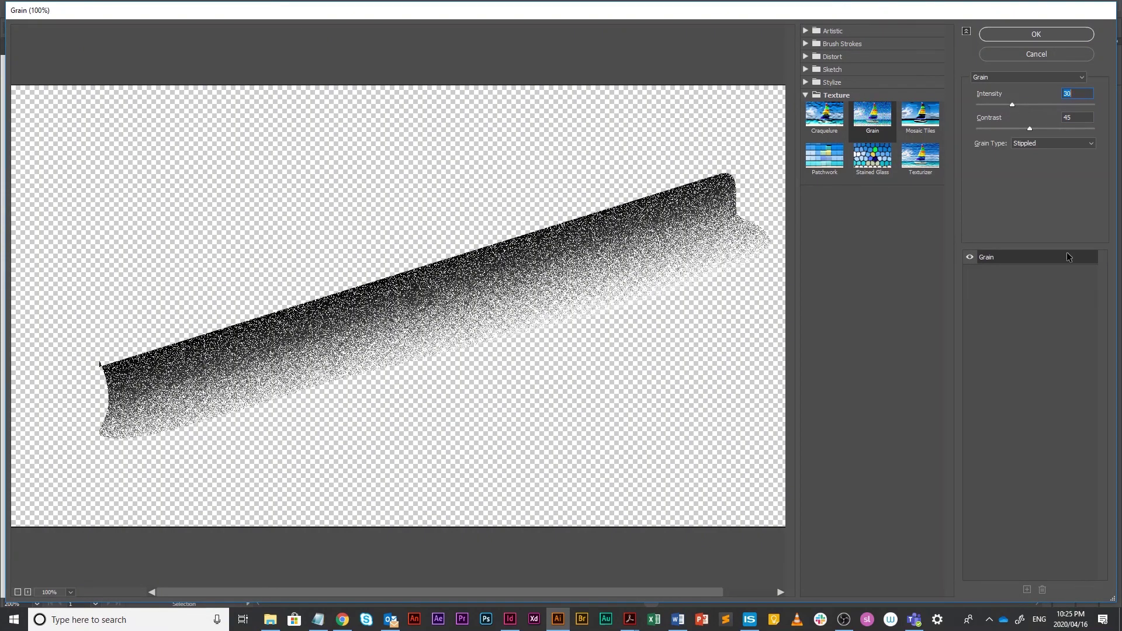
left_click(1064, 36)
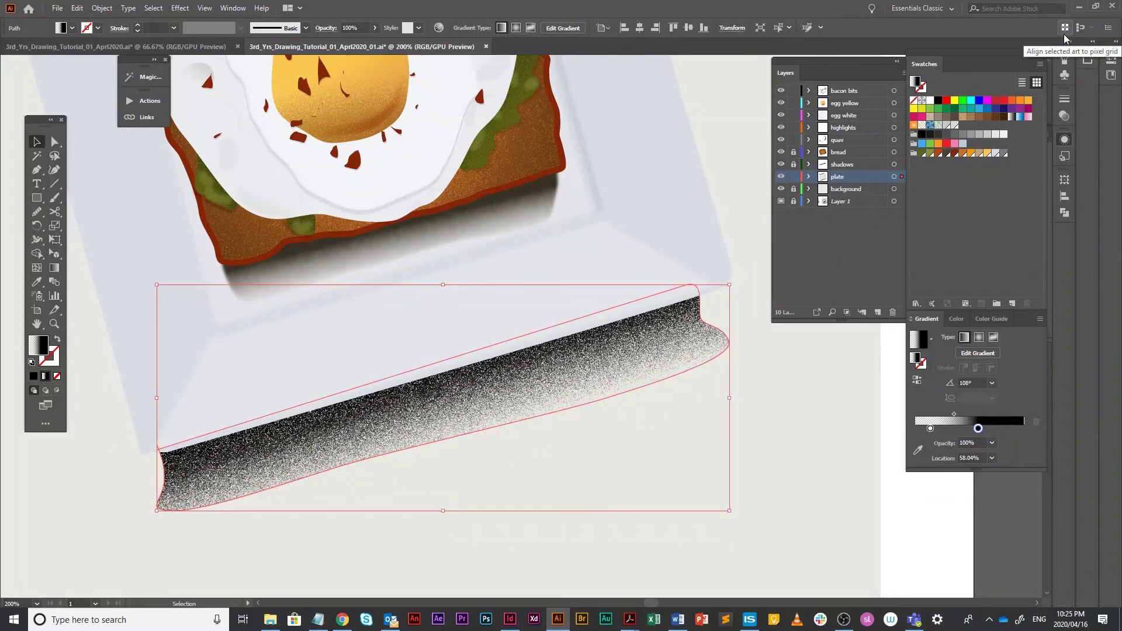
- Reposition the grainy shadow's gradient stops, placing the black stop at 68.02% and the transparent light stop at 19.87%
key("g")
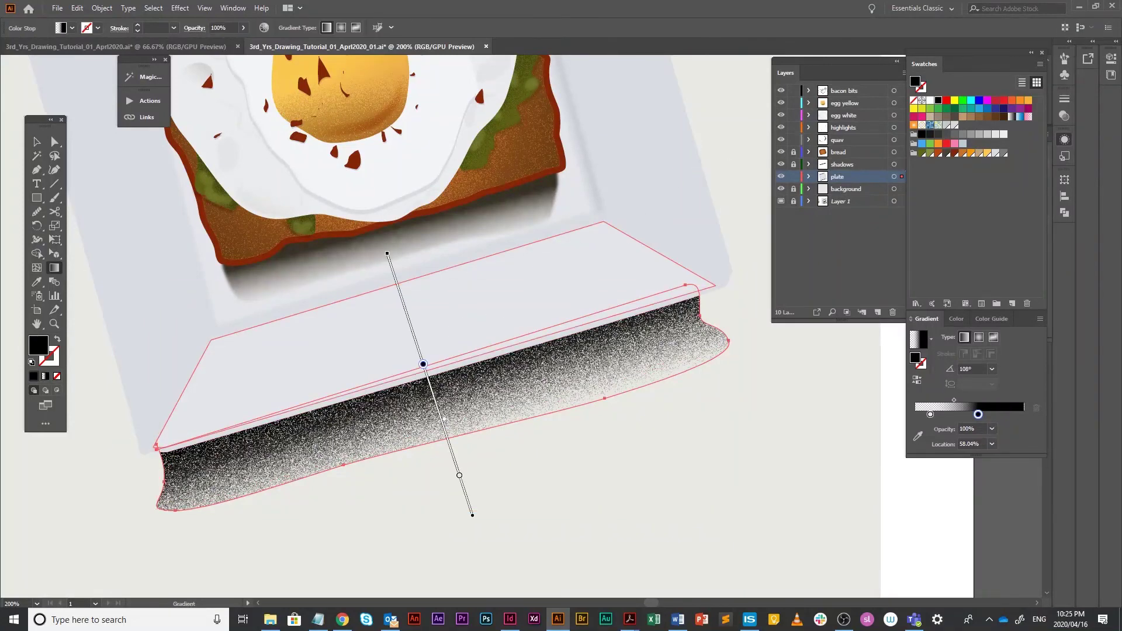
left_click_drag(459, 475, 447, 438)
left_click_drag(423, 364, 416, 340)
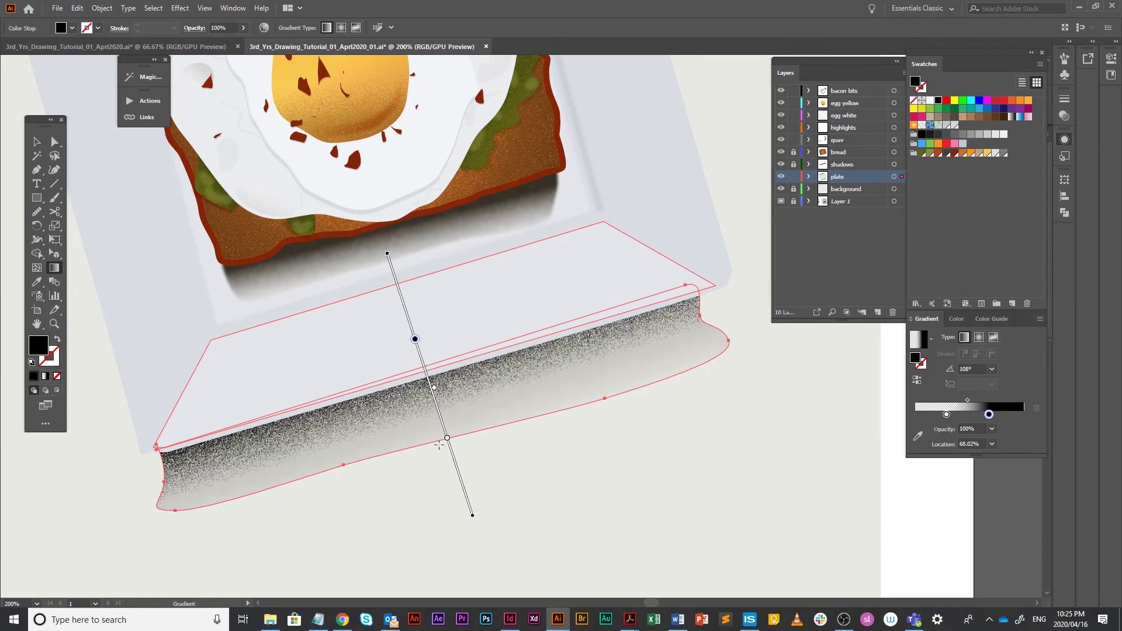
left_click_drag(447, 438, 455, 463)
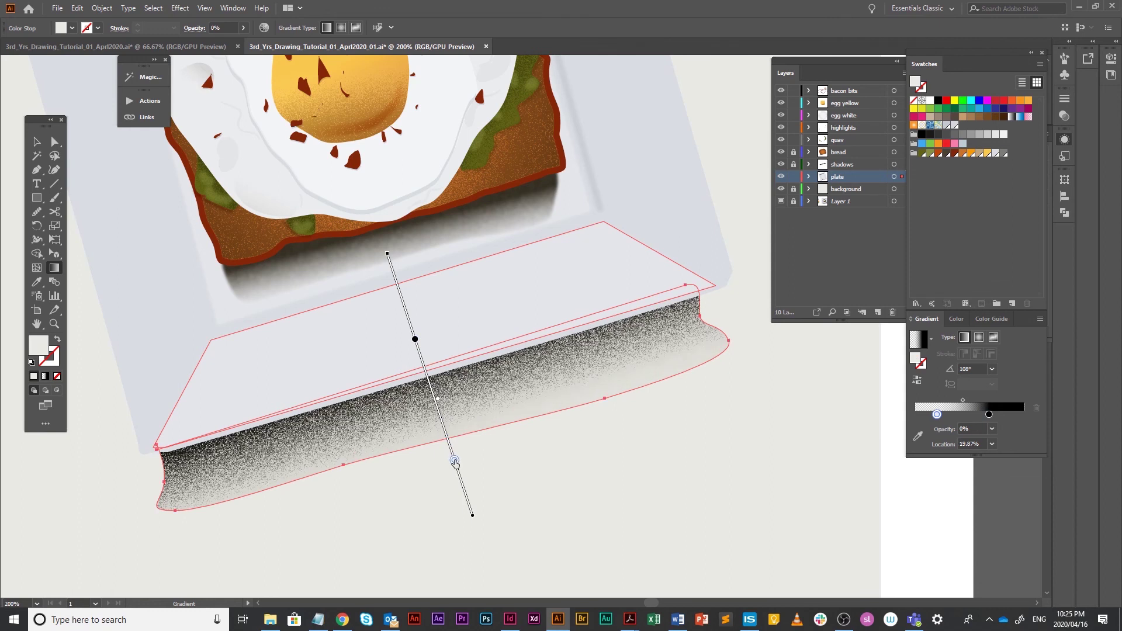
left_click(36, 141)
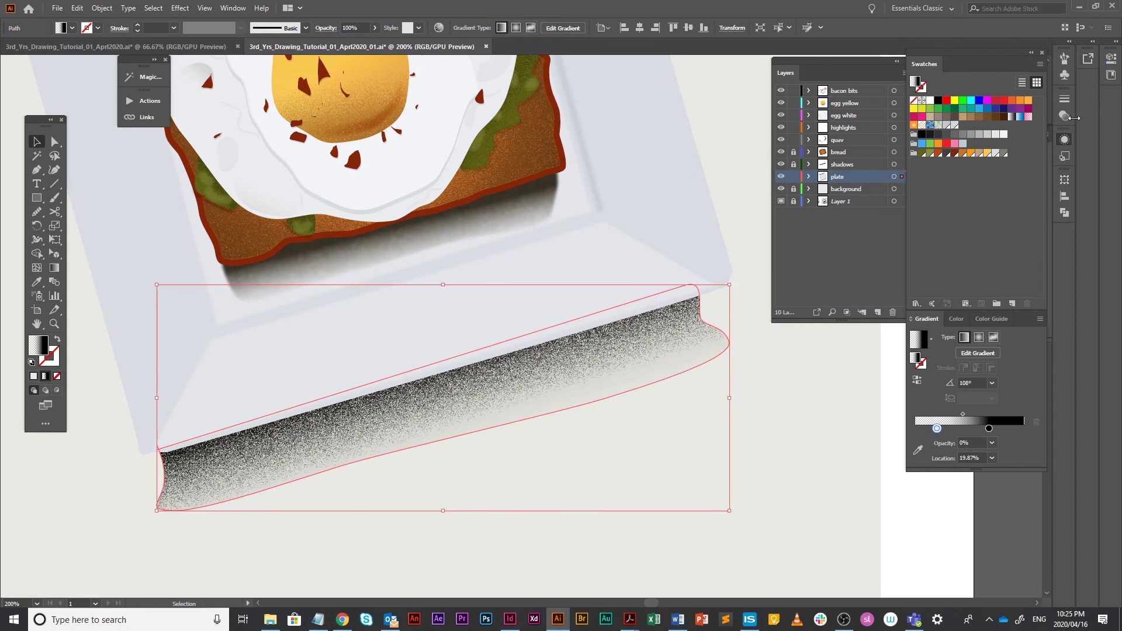
- Set the grainy plate shadow's overall opacity to 30% and deselect it
left_click(1065, 116)
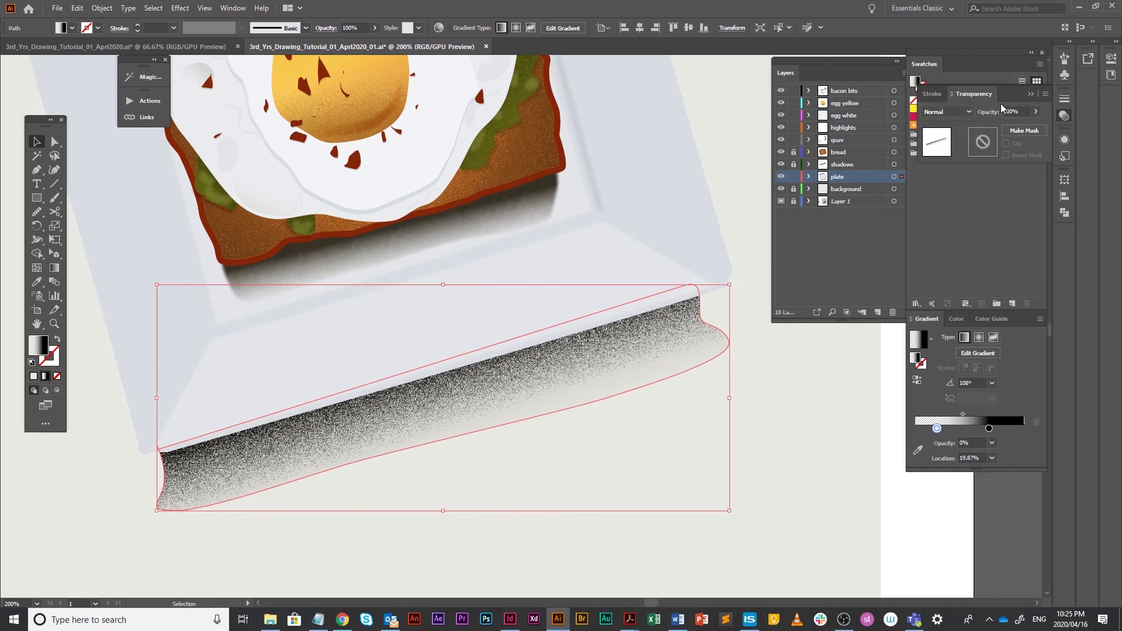
left_click(1021, 107)
type("30")
key("Return")
left_click(631, 405)
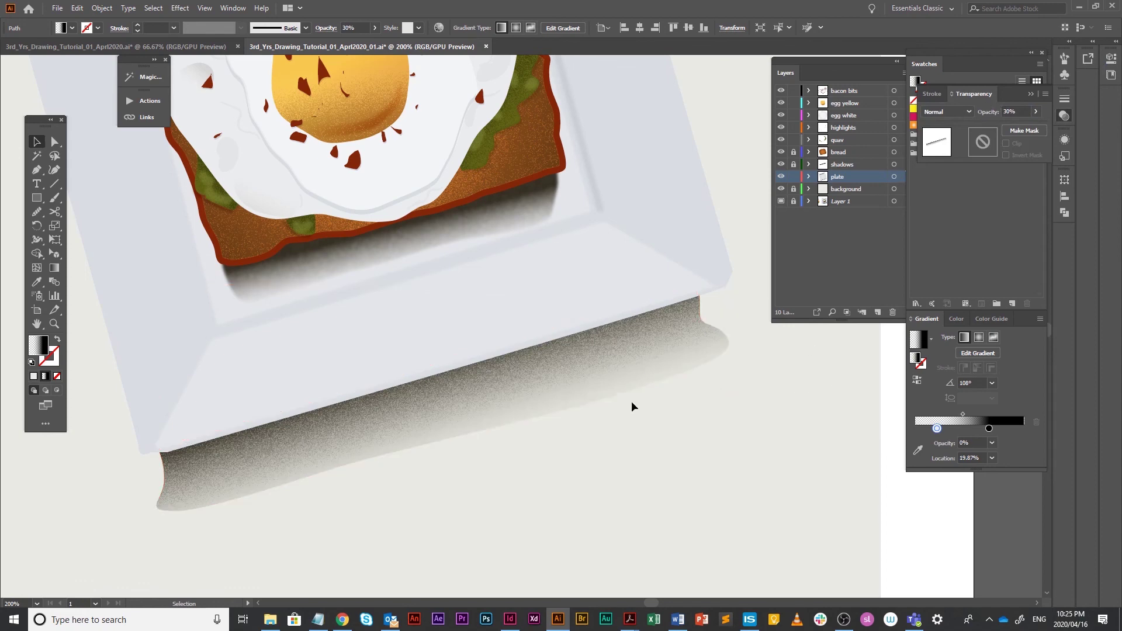
- Expand the plate layer's contents and hide the plate's lower rim facet and the grainy shadow copy
left_click(809, 176)
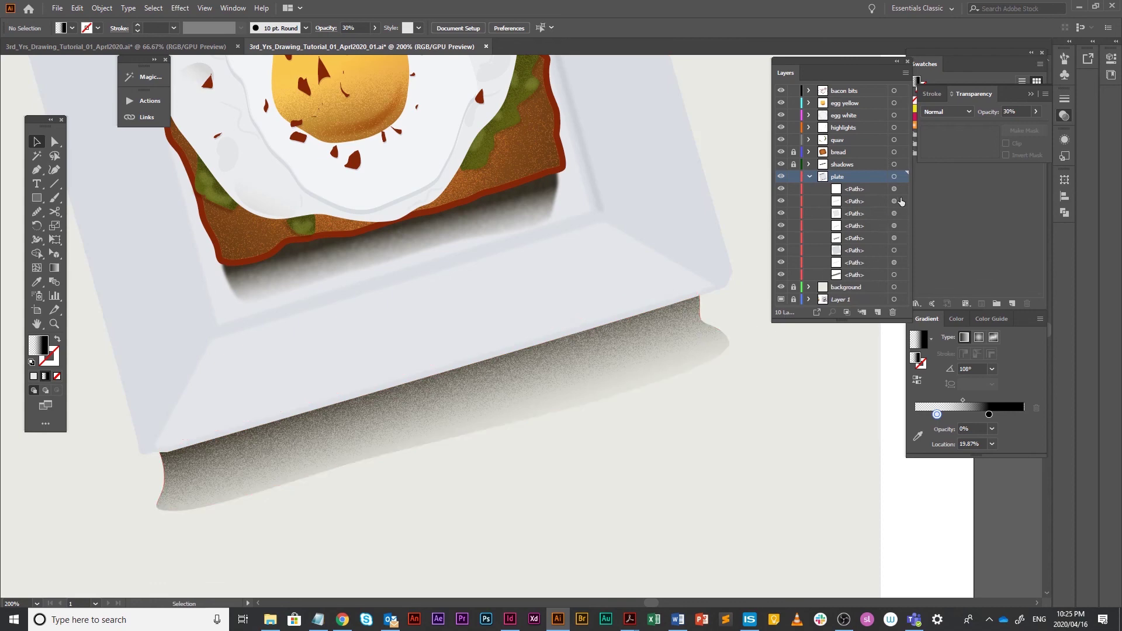
left_click(781, 189)
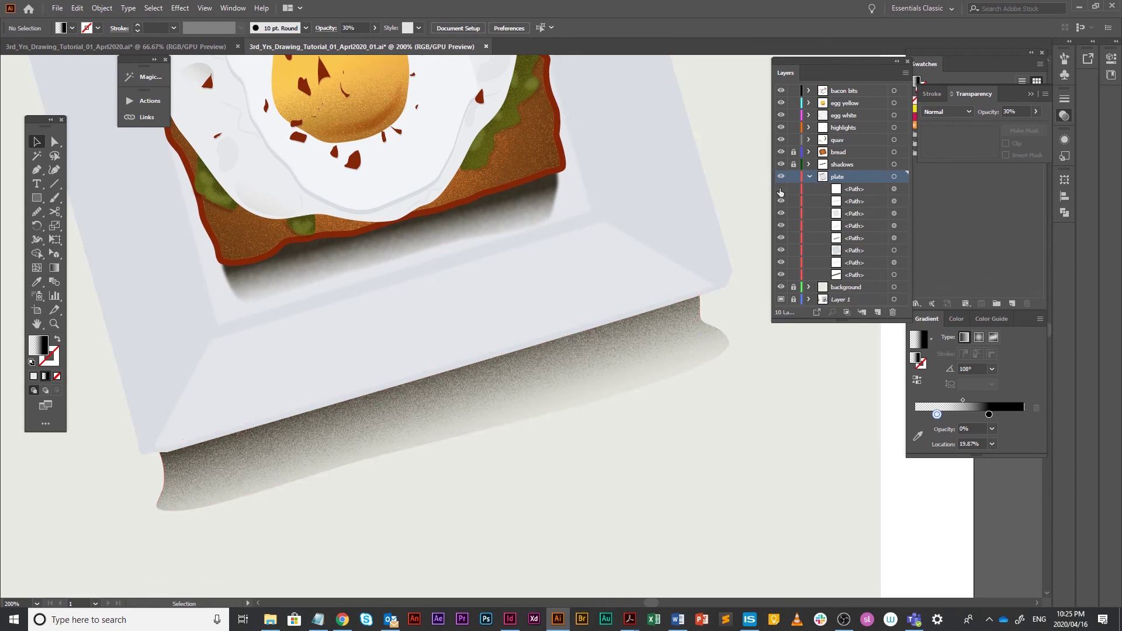
left_click(782, 191)
left_click(780, 202)
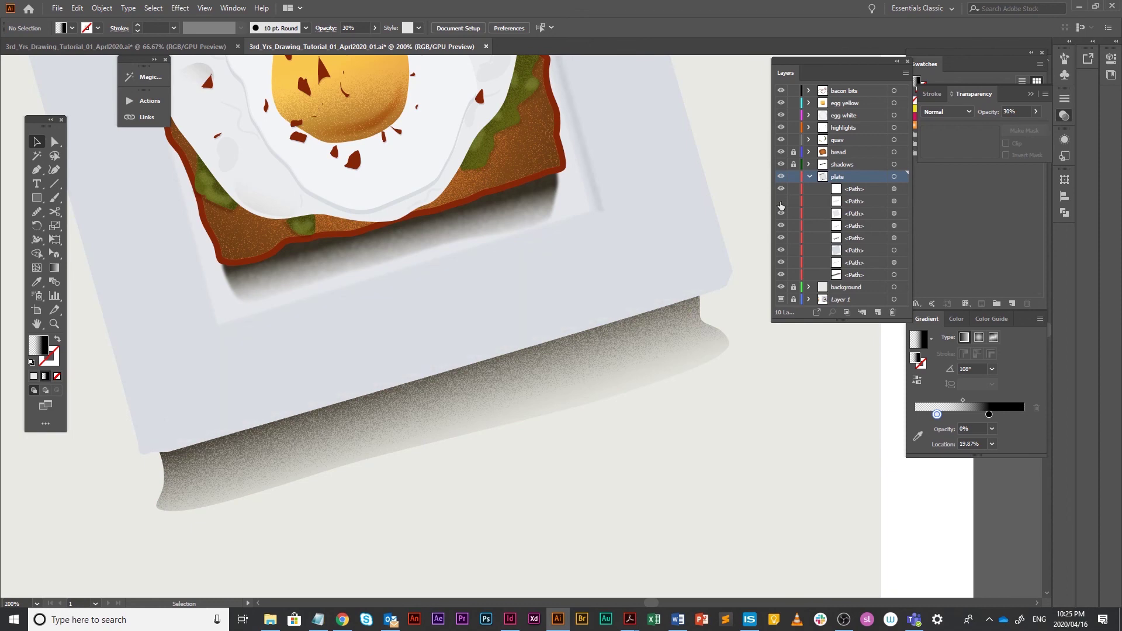
left_click(782, 263)
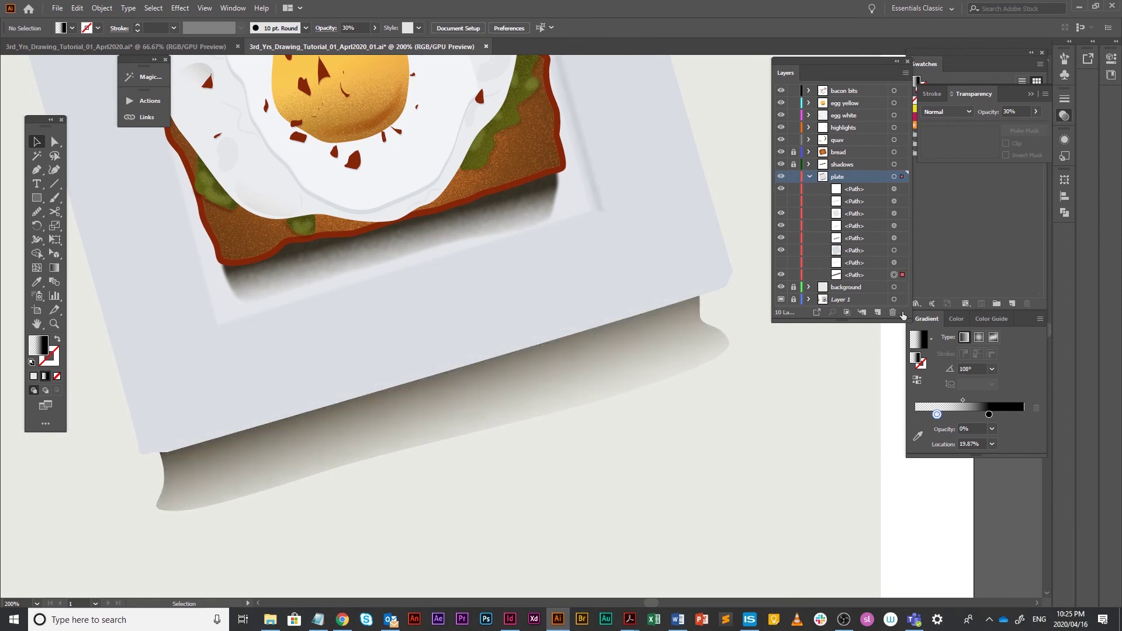
- Select the smooth brown plate shadow through its path in the plate layer and apply a Gaussian Blur to it
left_click(894, 275)
left_click(181, 10)
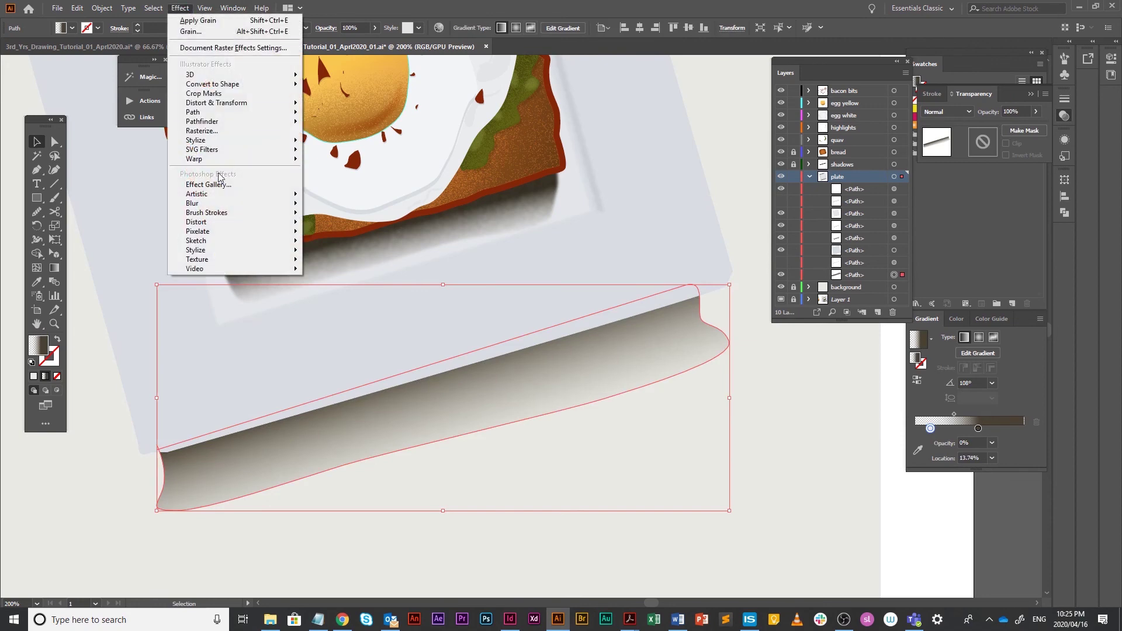
mouse_move(219, 203)
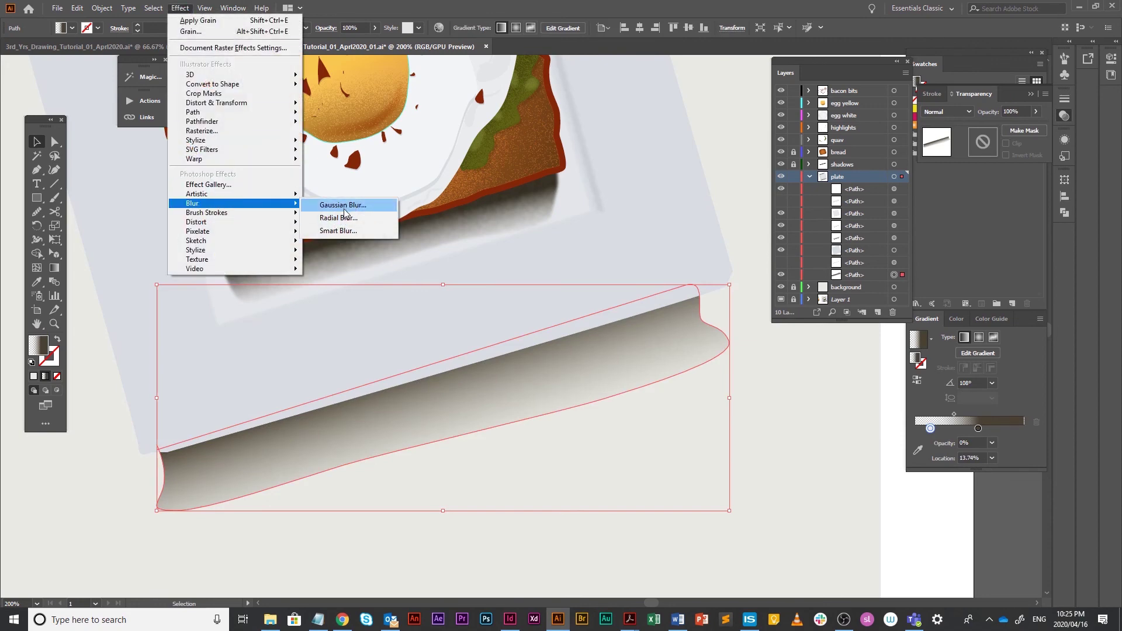
left_click(344, 206)
left_click_drag(521, 294, 533, 295)
left_click(559, 325)
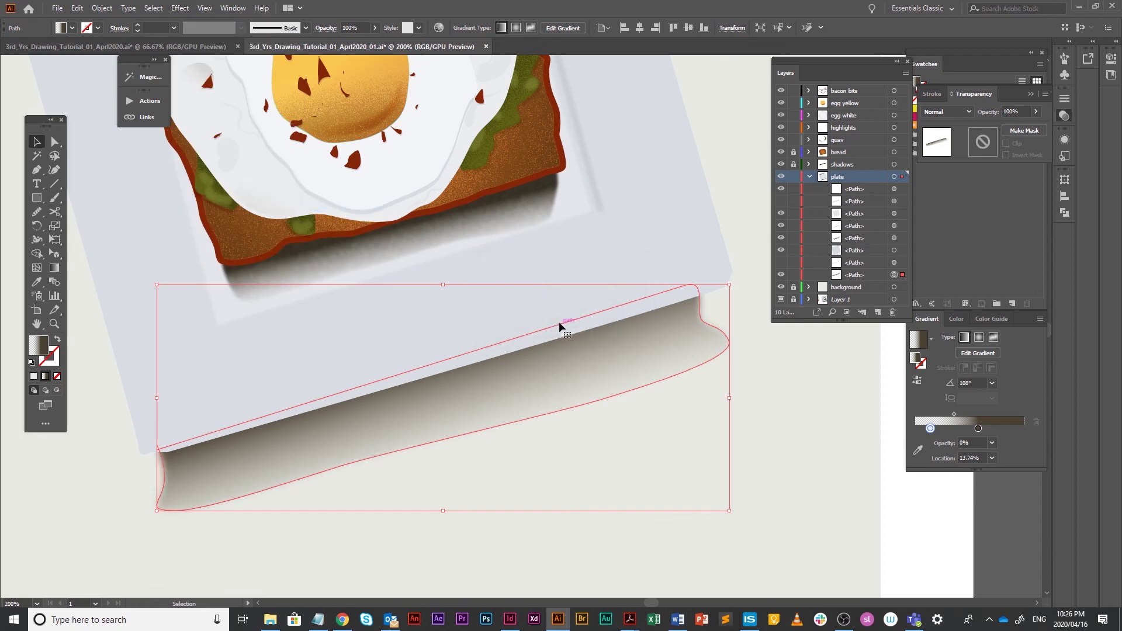
- Show the grainy shadow copy again over the blurred shadow, deselect everything, and check the whole illustration
left_click(780, 262)
left_click(775, 366)
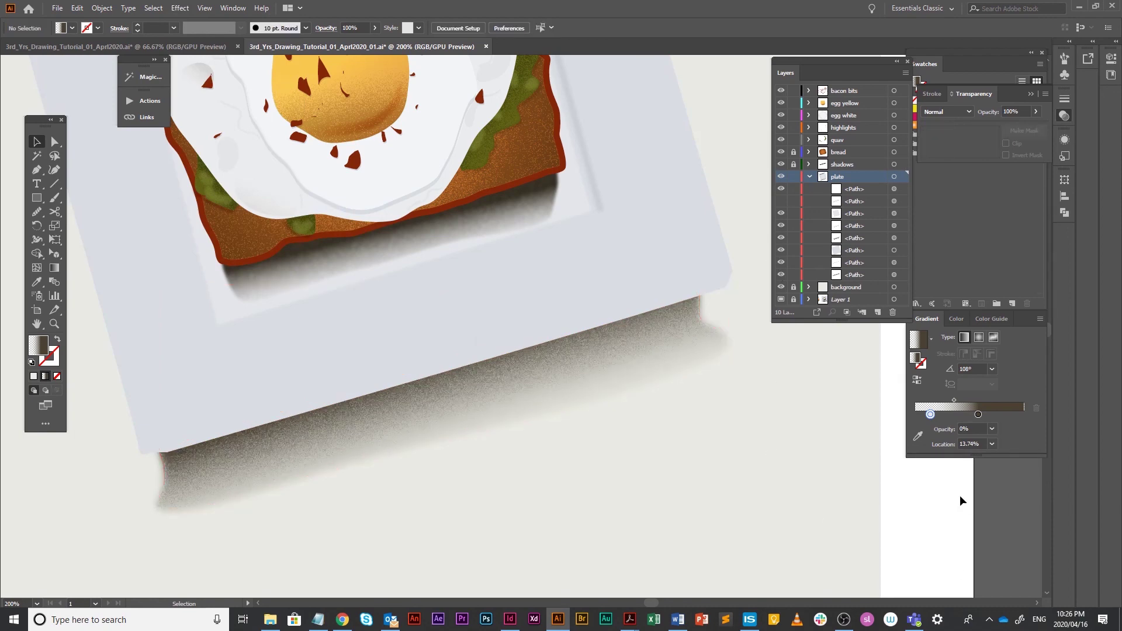
scroll(696, 461, "down", 3)
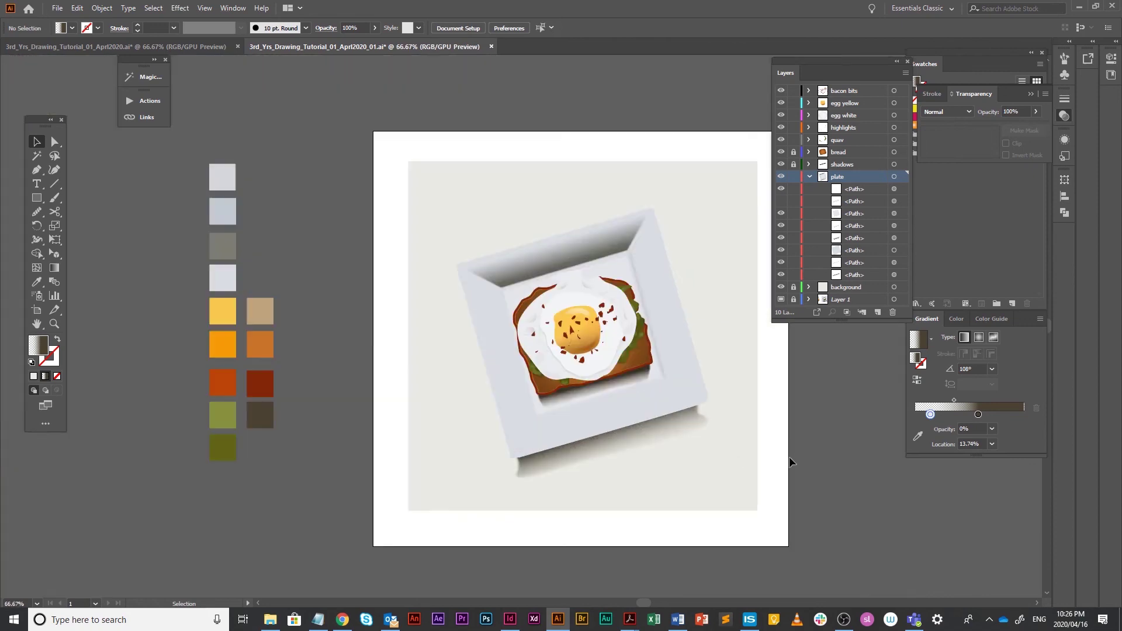
scroll(707, 437, "up", 1)
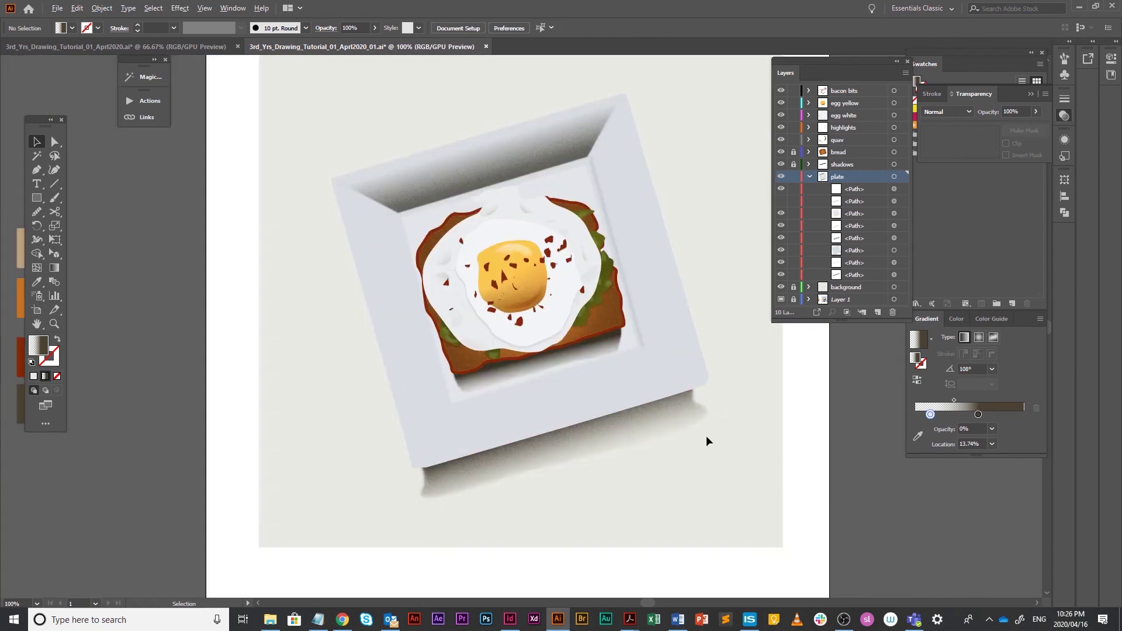